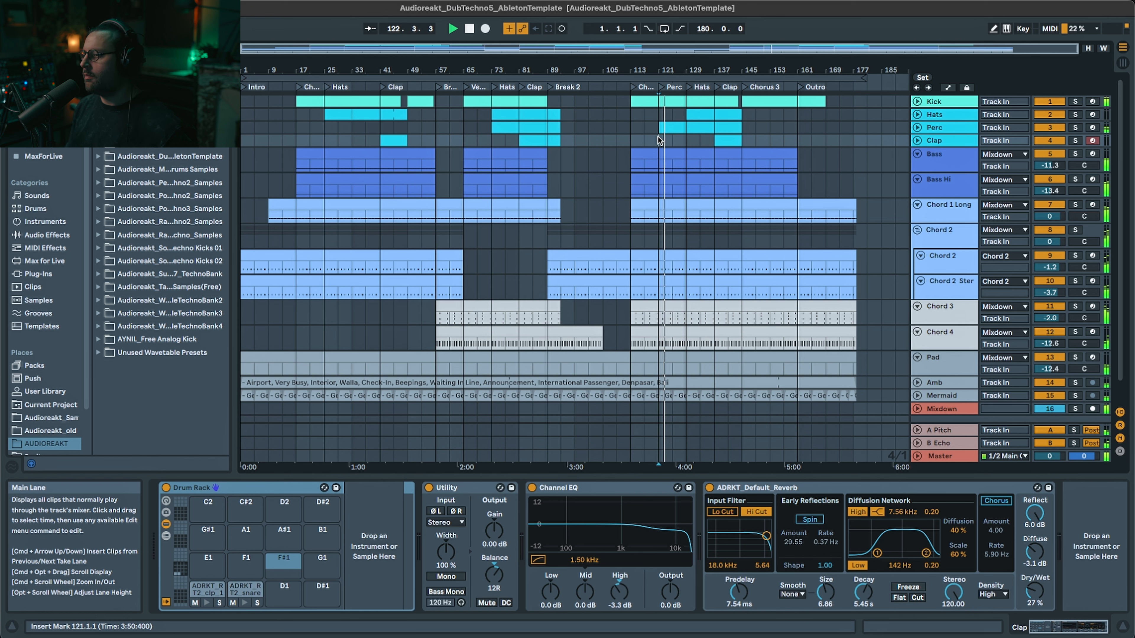
# - During playback, look through the device chains of the Bass, Bass Hi, chord and Pad tracks and the A Pitch and B Echo returns
pyautogui.click(945, 172)
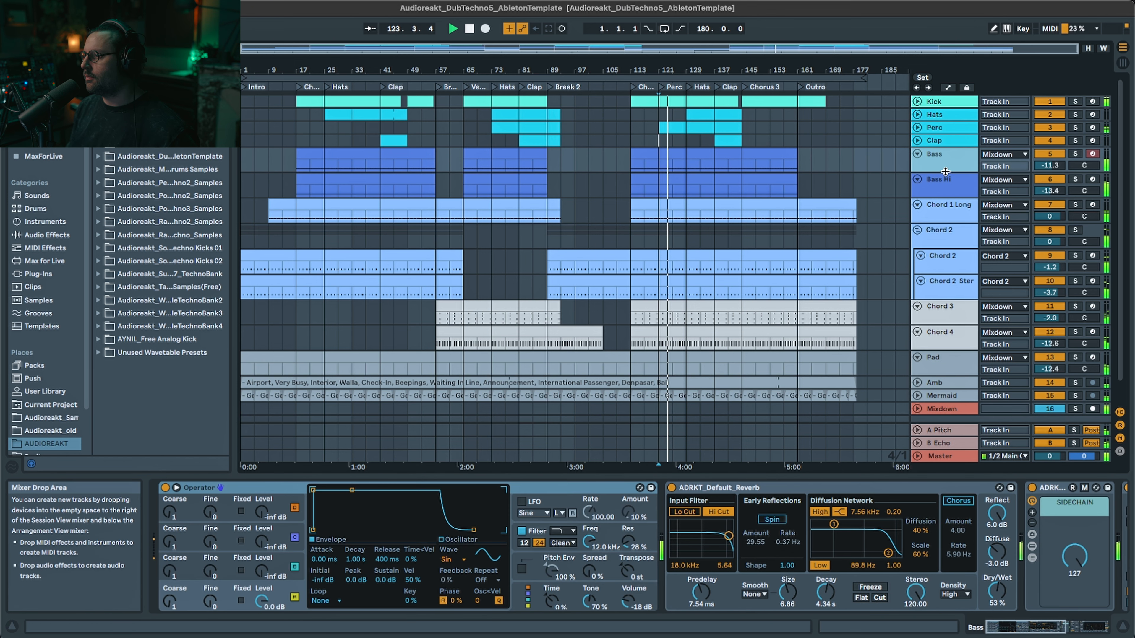
pyautogui.click(947, 186)
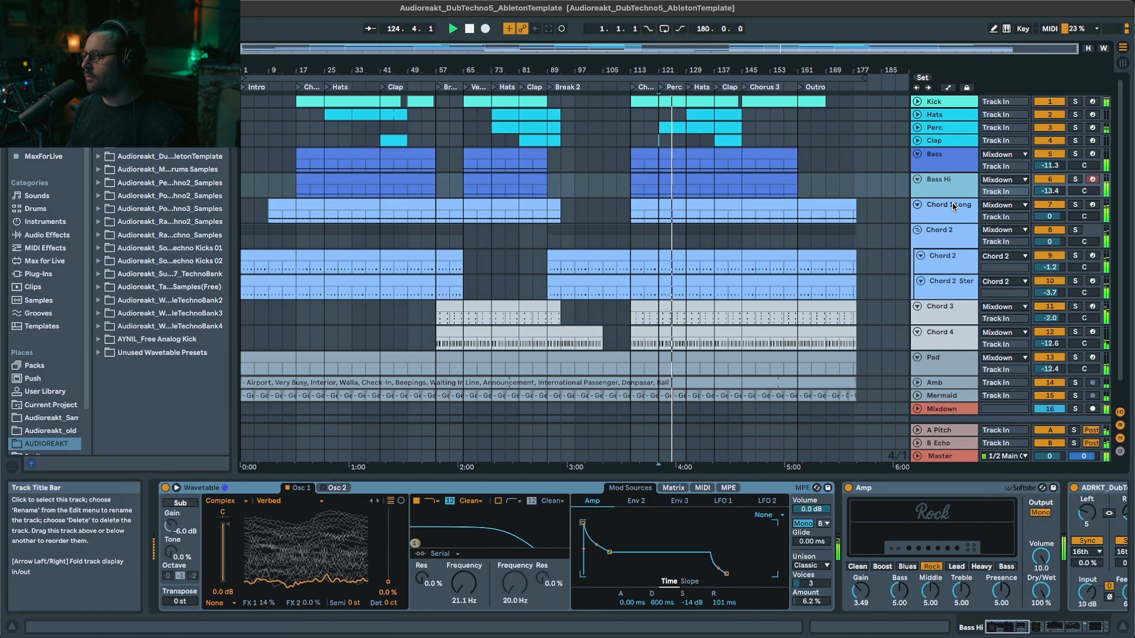
pyautogui.click(961, 256)
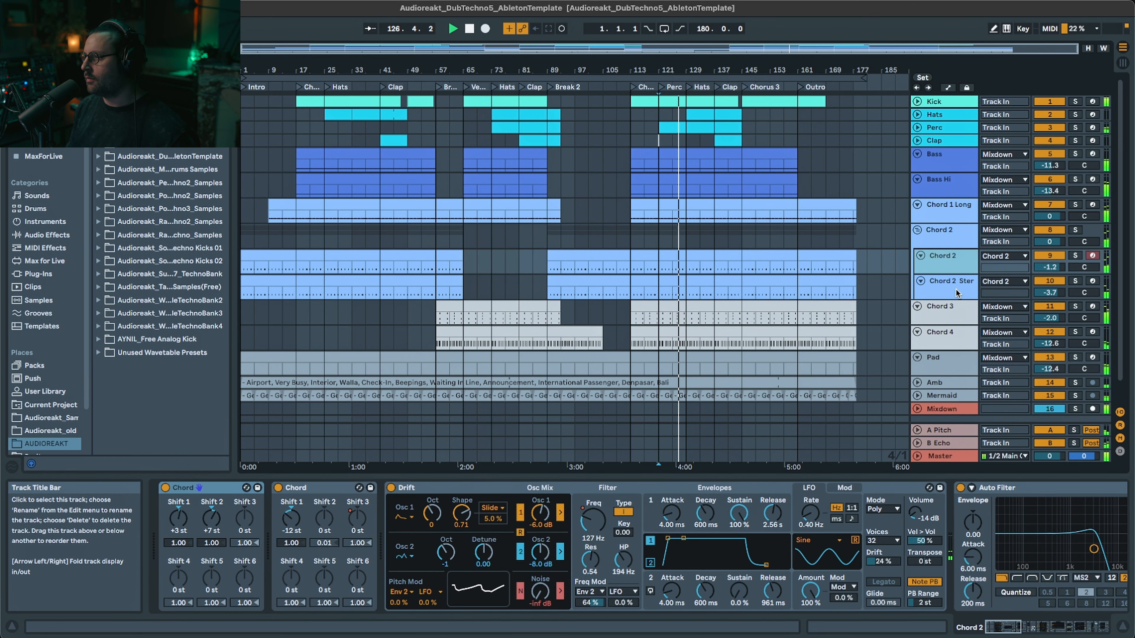
pyautogui.click(949, 316)
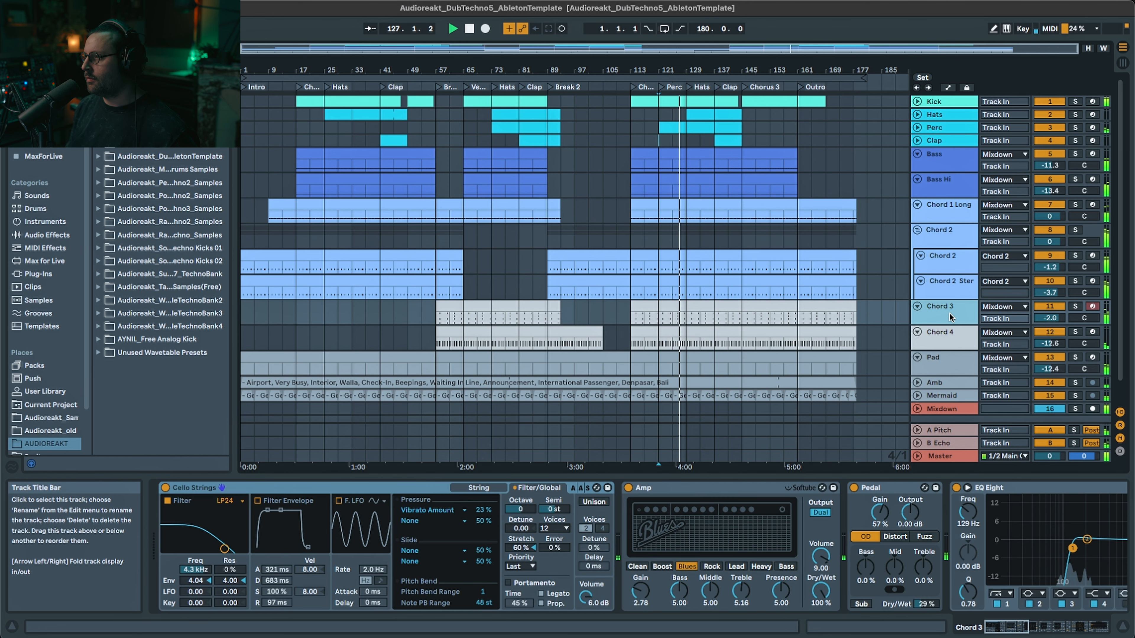
pyautogui.click(946, 338)
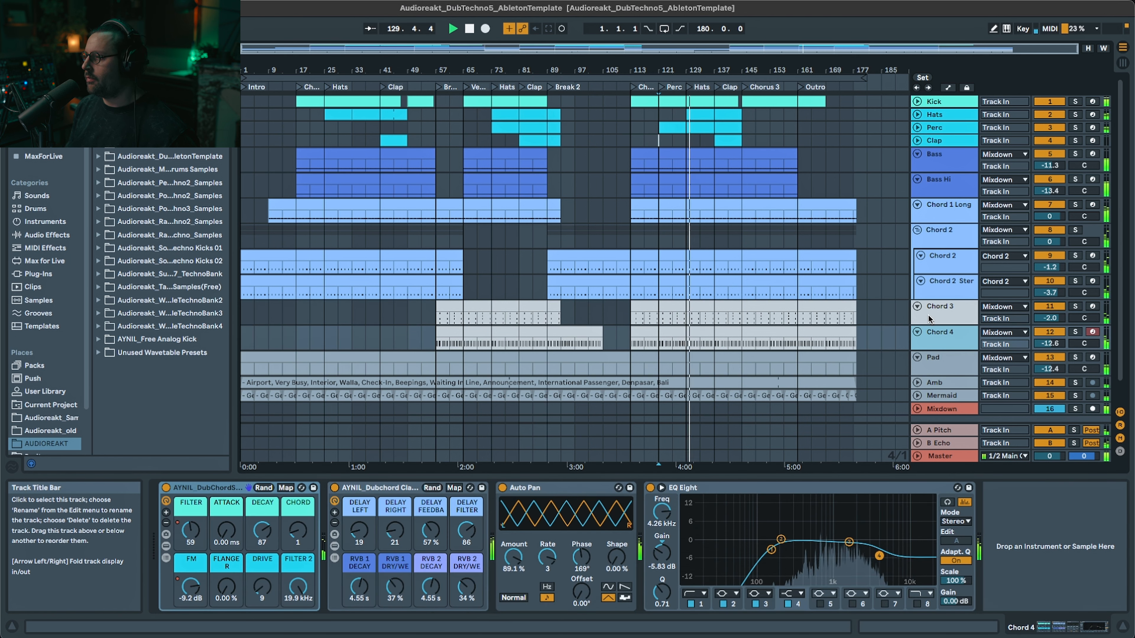
pyautogui.click(924, 364)
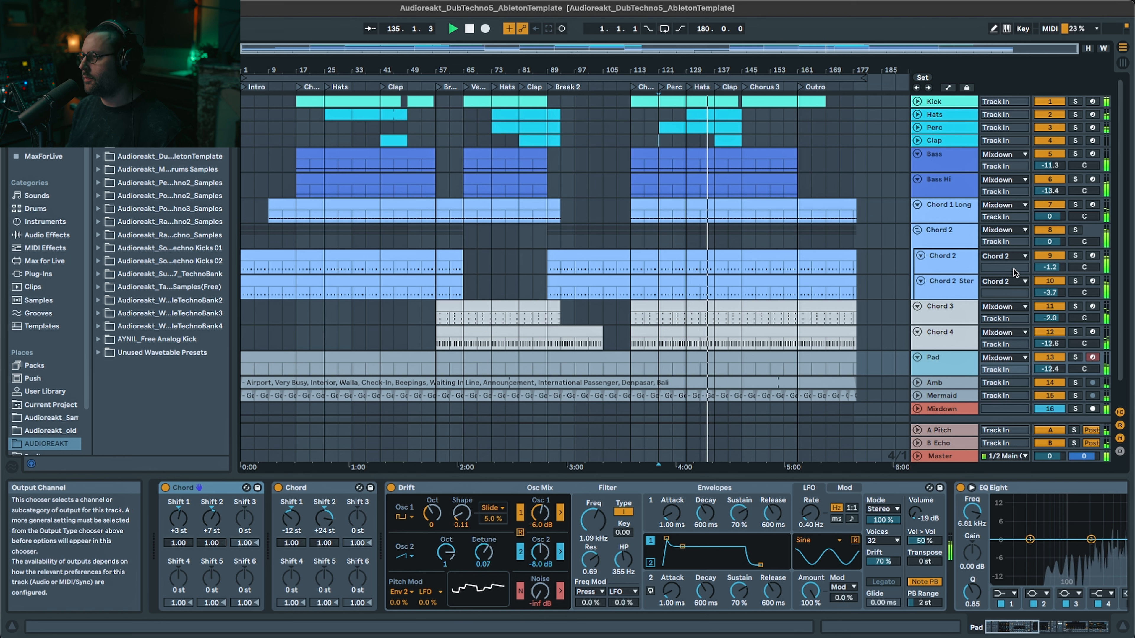
pyautogui.moveTo(586, 48); pyautogui.dragTo(586, 56)
pyautogui.click(954, 432)
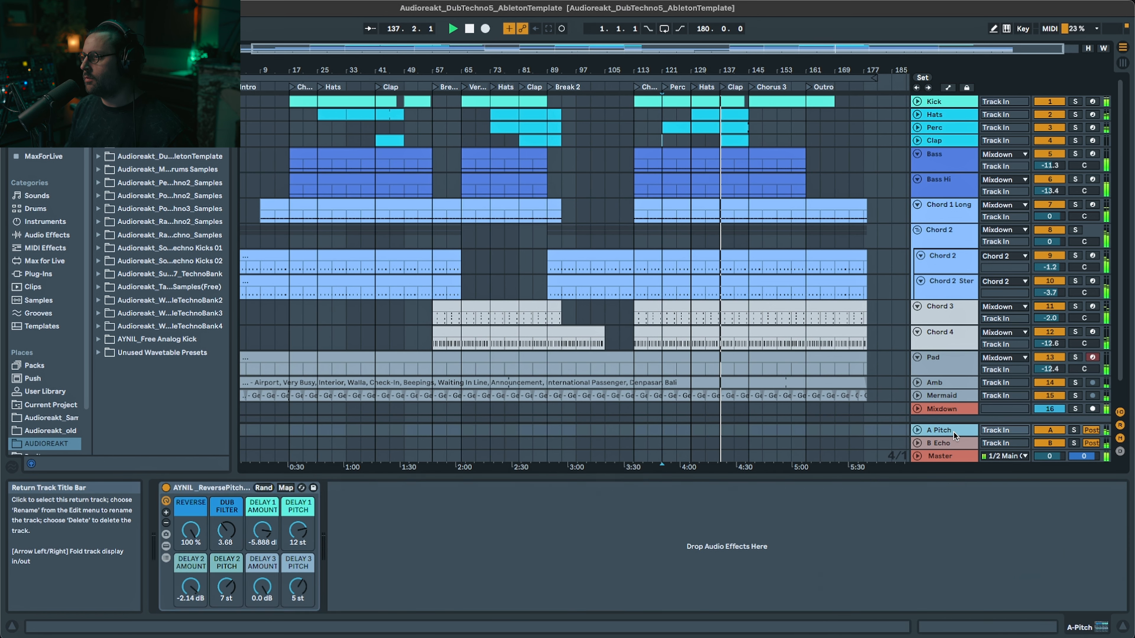
pyautogui.click(954, 443)
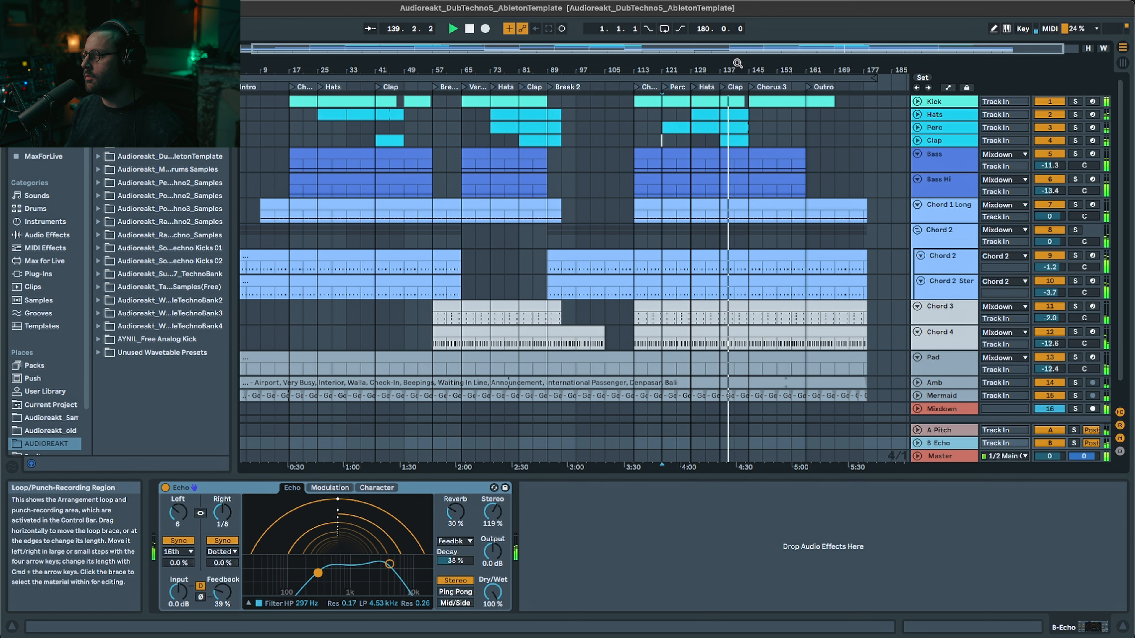
pyautogui.click(907, 208)
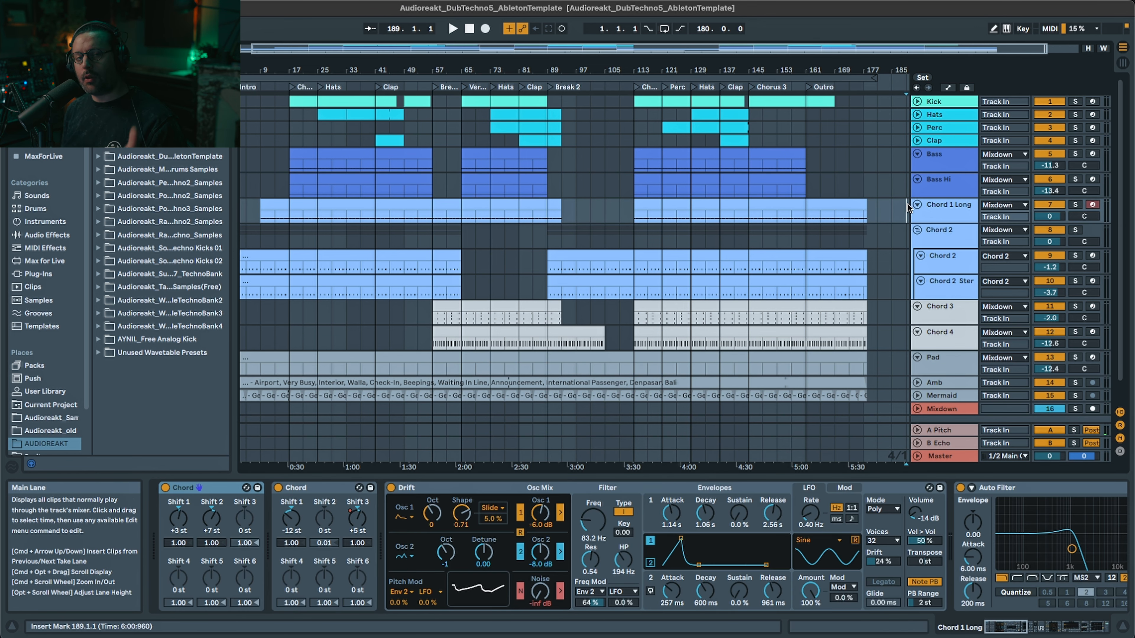
# - Solo the Kick track and play it from the start of its first clip at bar 17
pyautogui.click(936, 103)
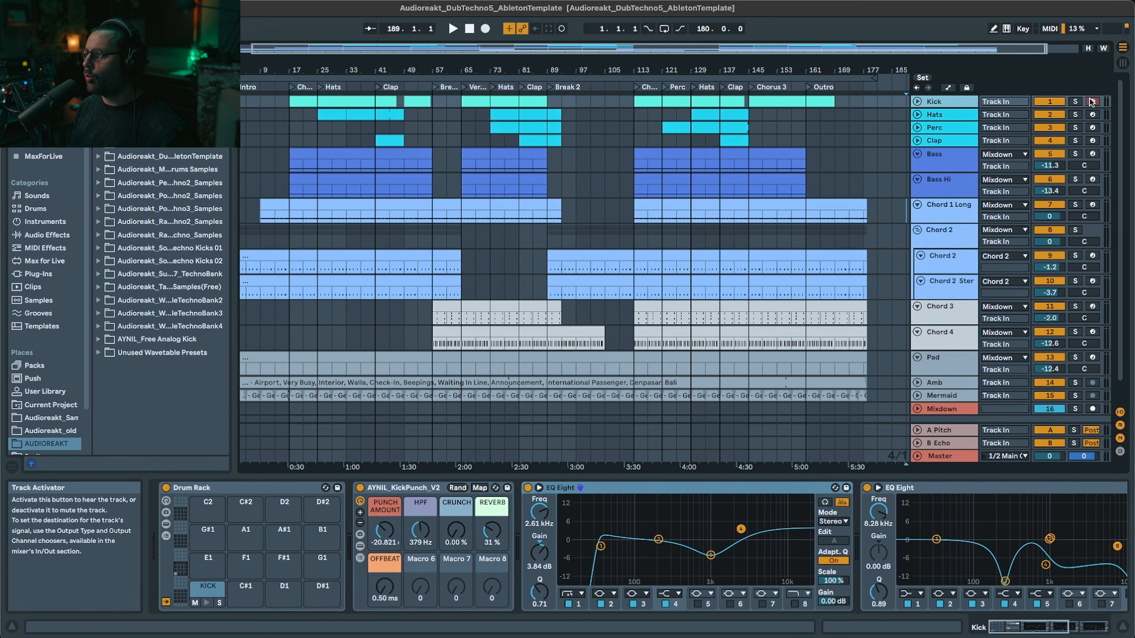
pyautogui.click(1074, 102)
pyautogui.click(331, 105)
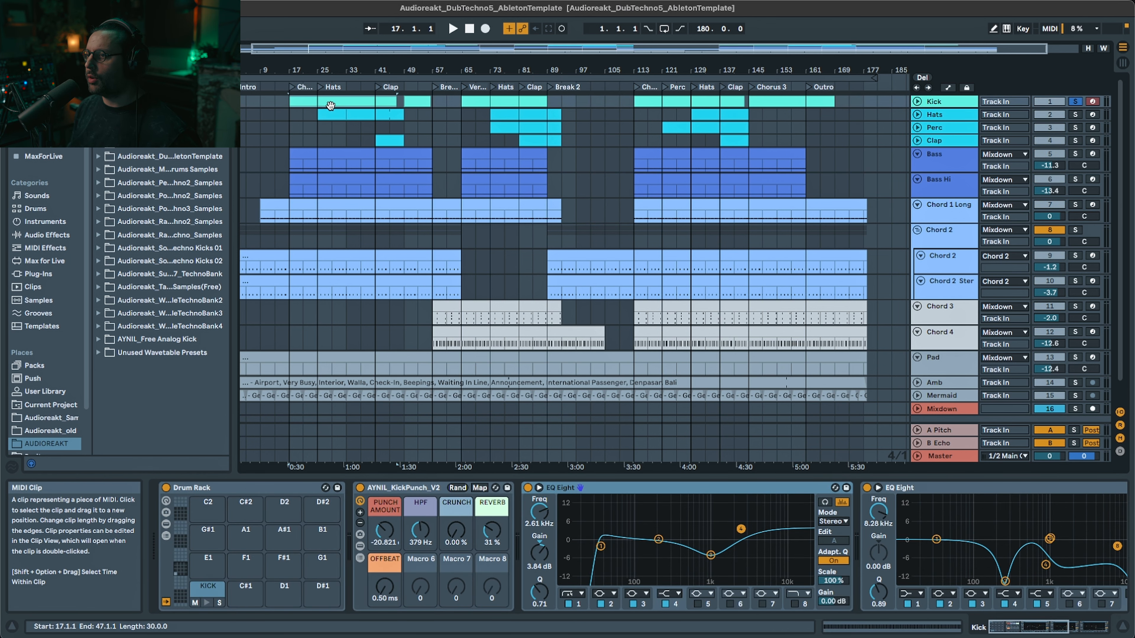
pyautogui.press('space')
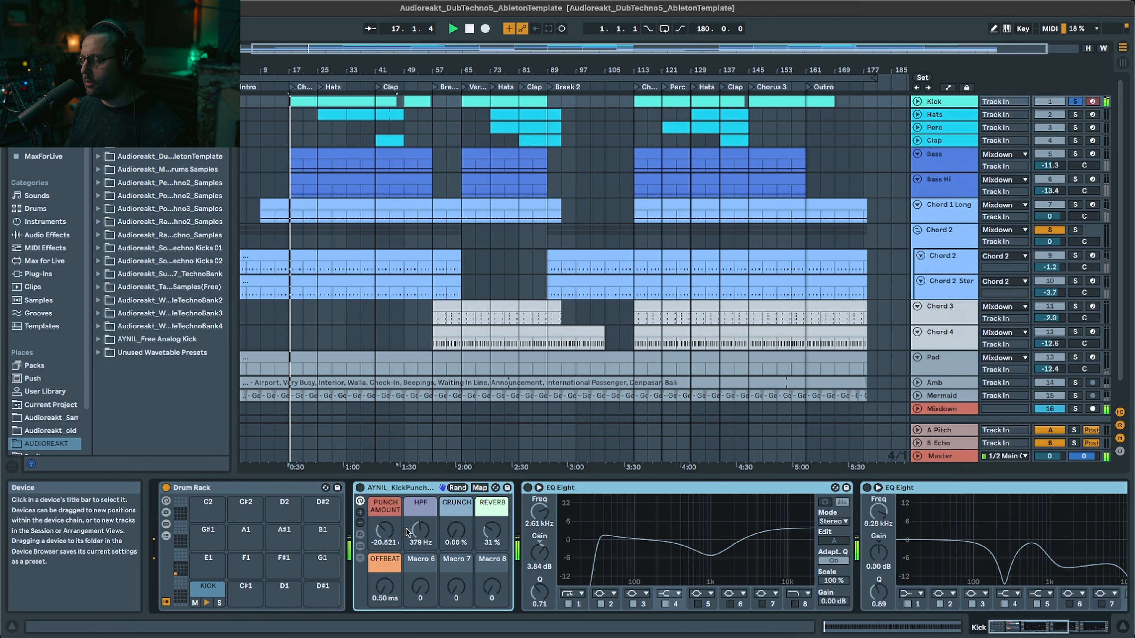
# - Show the sample loaded on the KICK pad of the Drum Rack and stop playback
pyautogui.click(207, 588)
pyautogui.press('space')
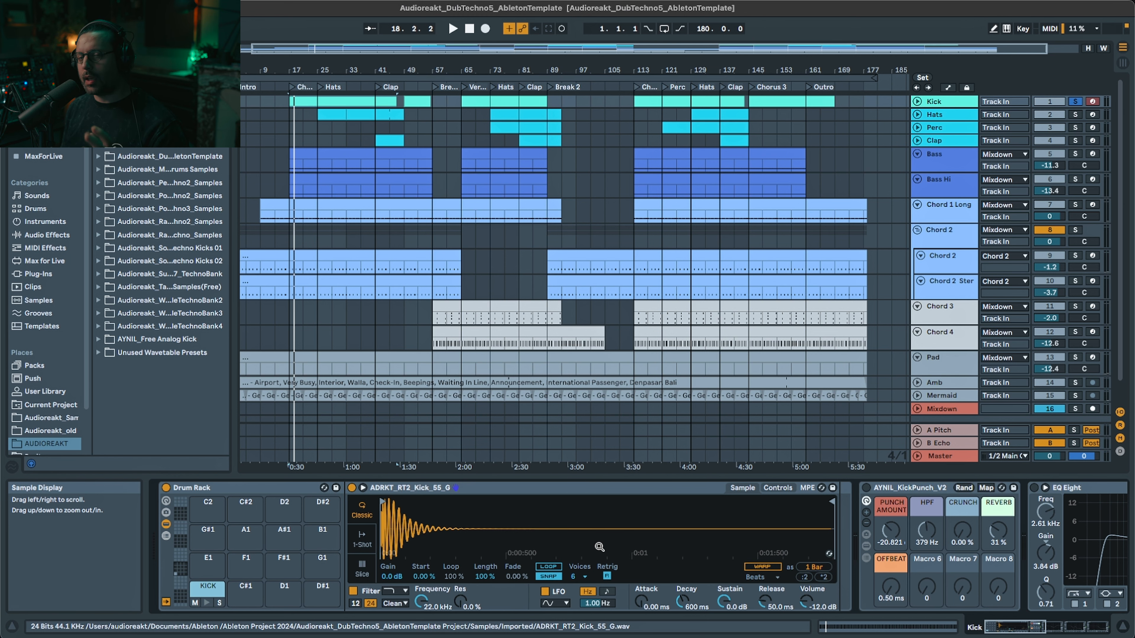
# - Activate the AYNIL_KickPunch_V2 rack on the Kick track while the soloed kick plays
pyautogui.hscroll(5, 600, 546)
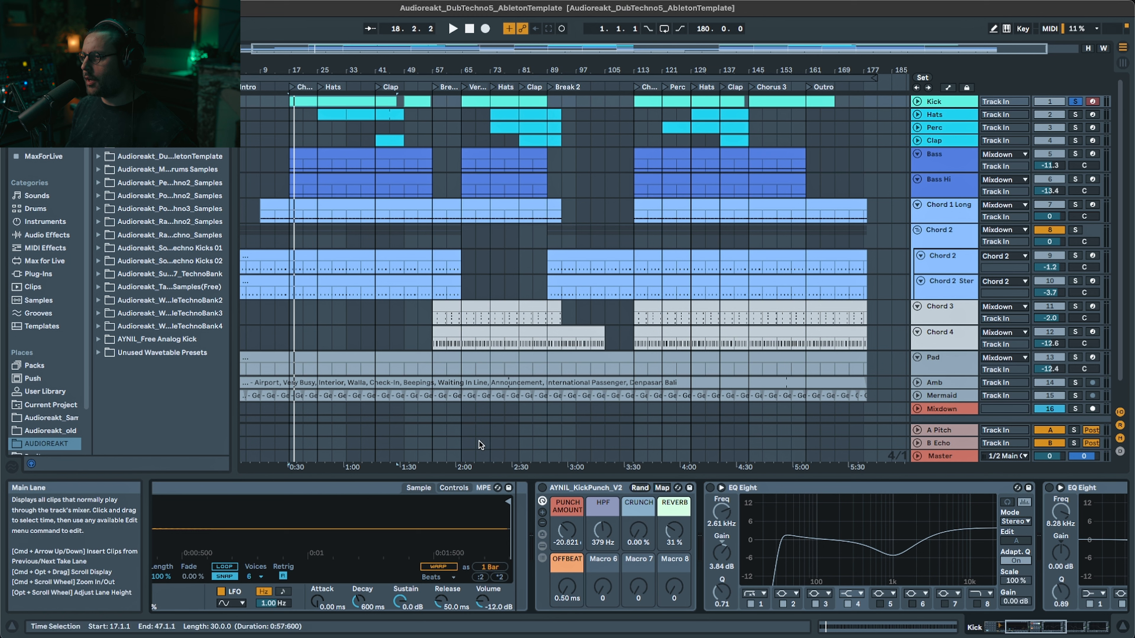
pyautogui.click(571, 488)
pyautogui.press('space')
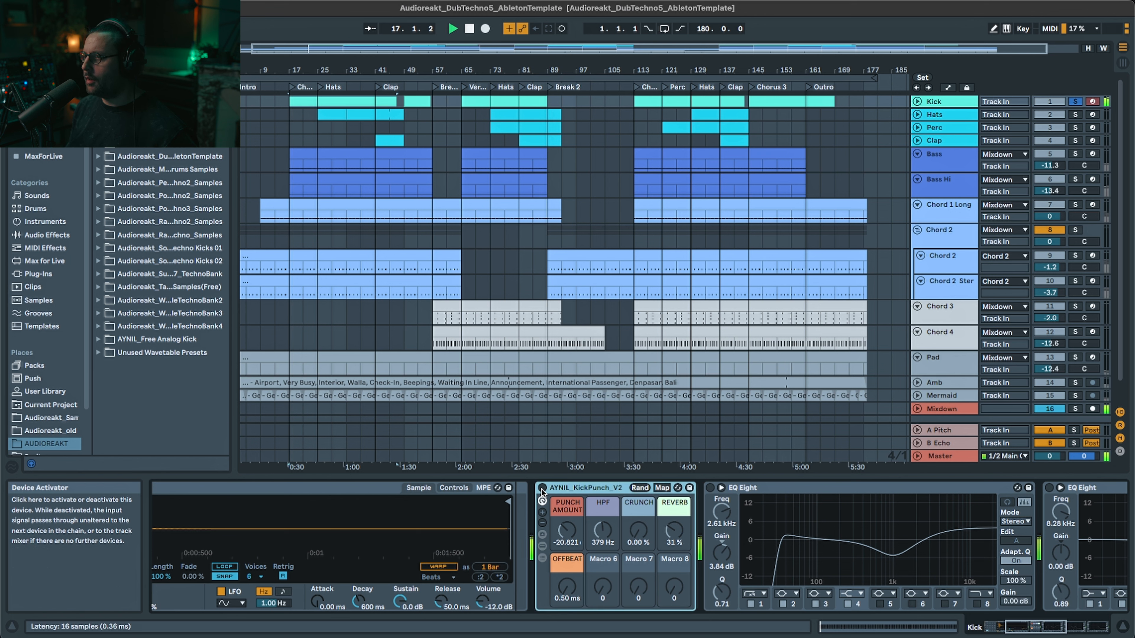
pyautogui.click(542, 488)
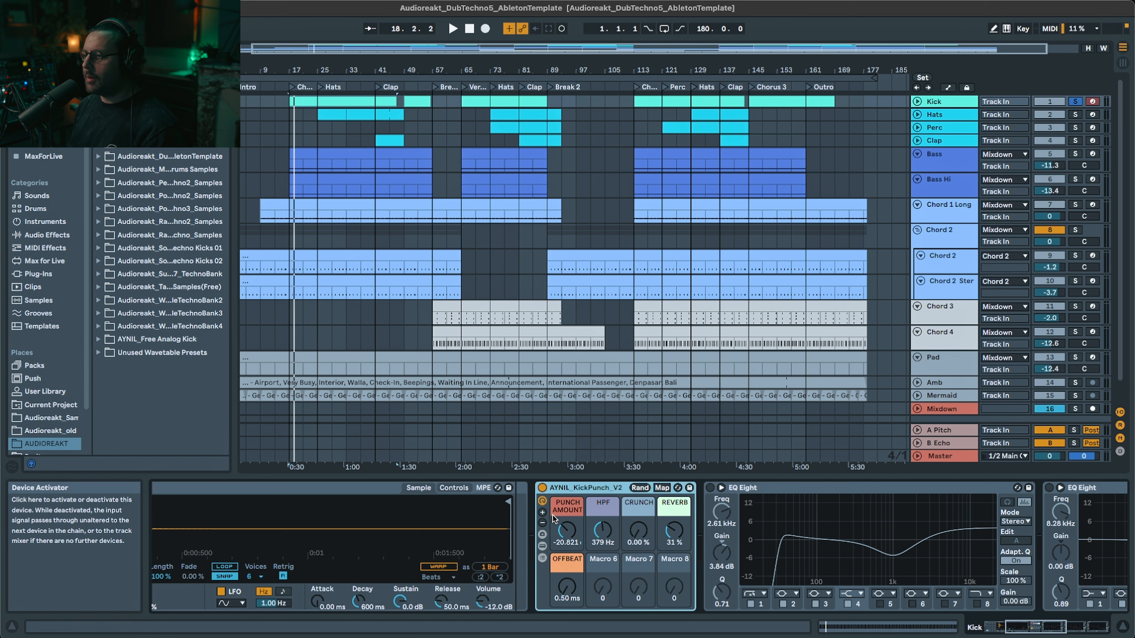
# - Examine the chains and devices inside the AYNIL_KickPunch_V2 rack and hide them again
pyautogui.click(542, 547)
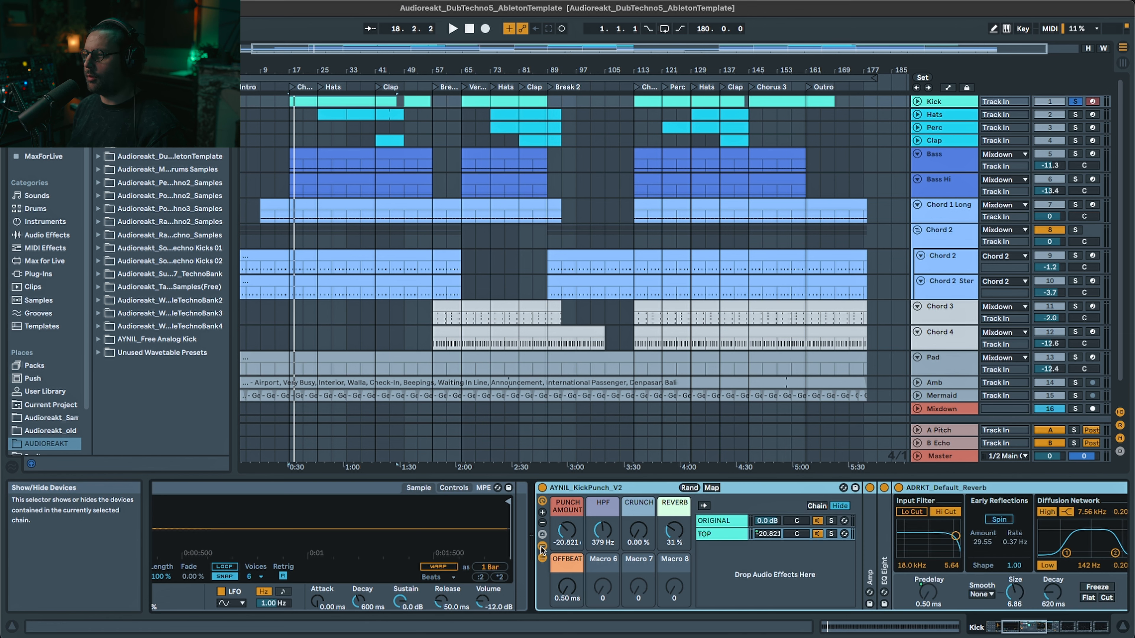
pyautogui.click(717, 522)
pyautogui.click(719, 522)
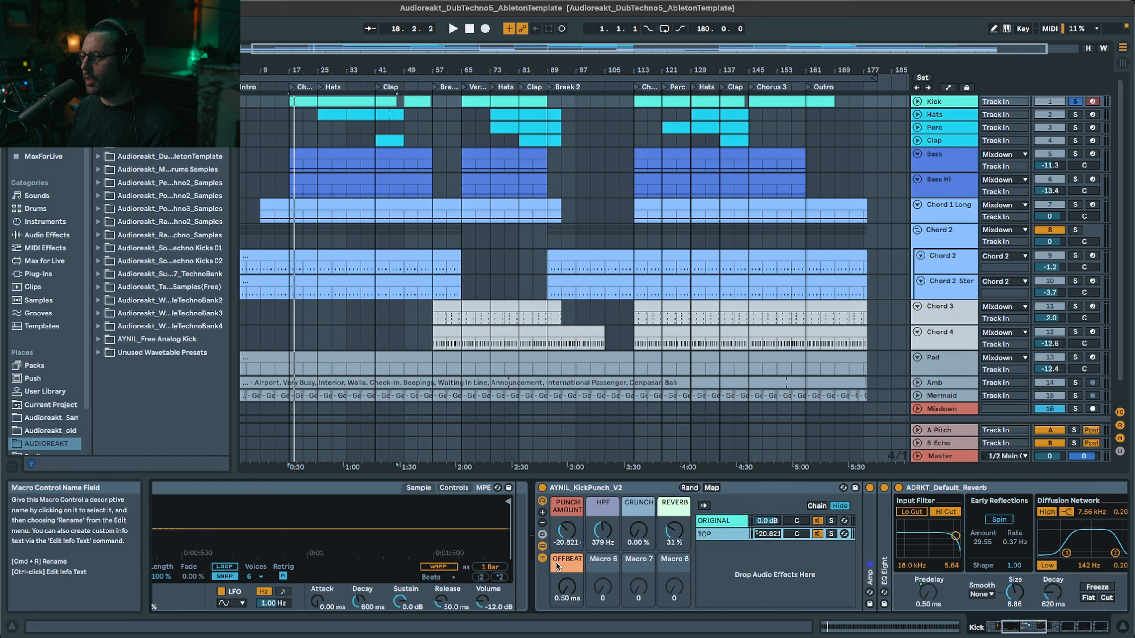
pyautogui.click(543, 546)
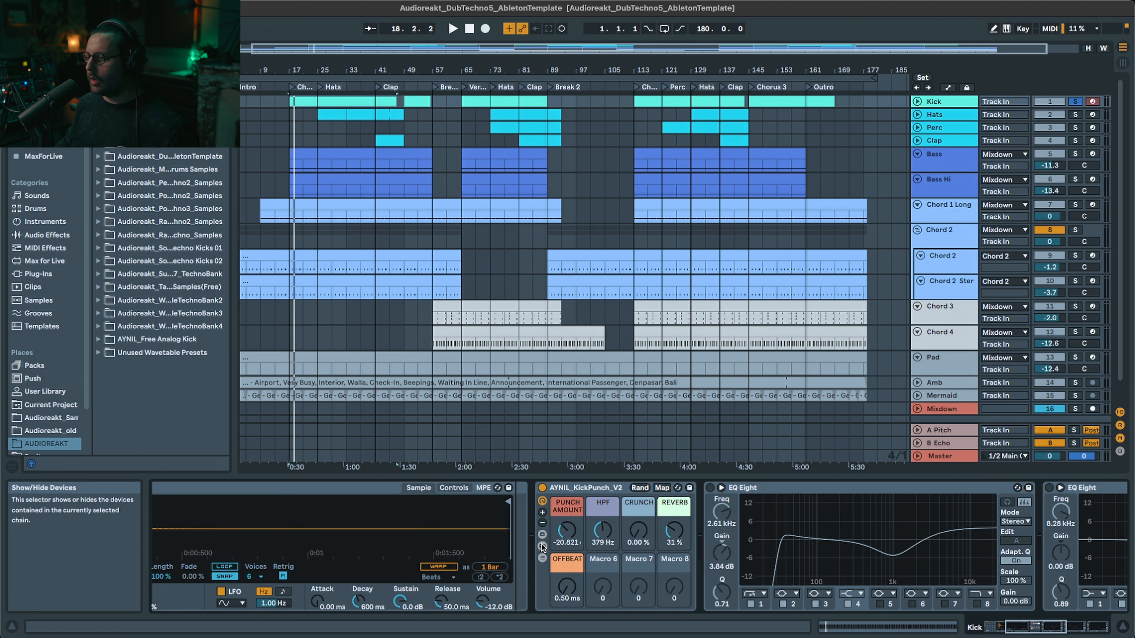
# - Activate the first EQ Eight after the KickPunch rack and play the soloed kick
pyautogui.moveTo(1014, 630); pyautogui.dragTo(1034, 632)
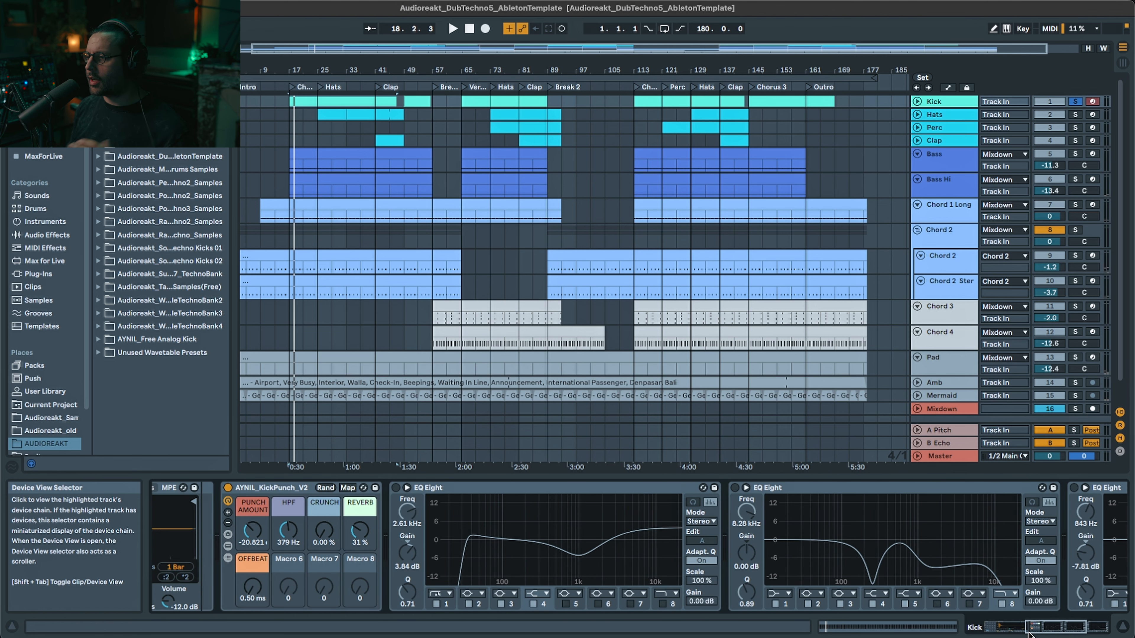
pyautogui.click(1050, 628)
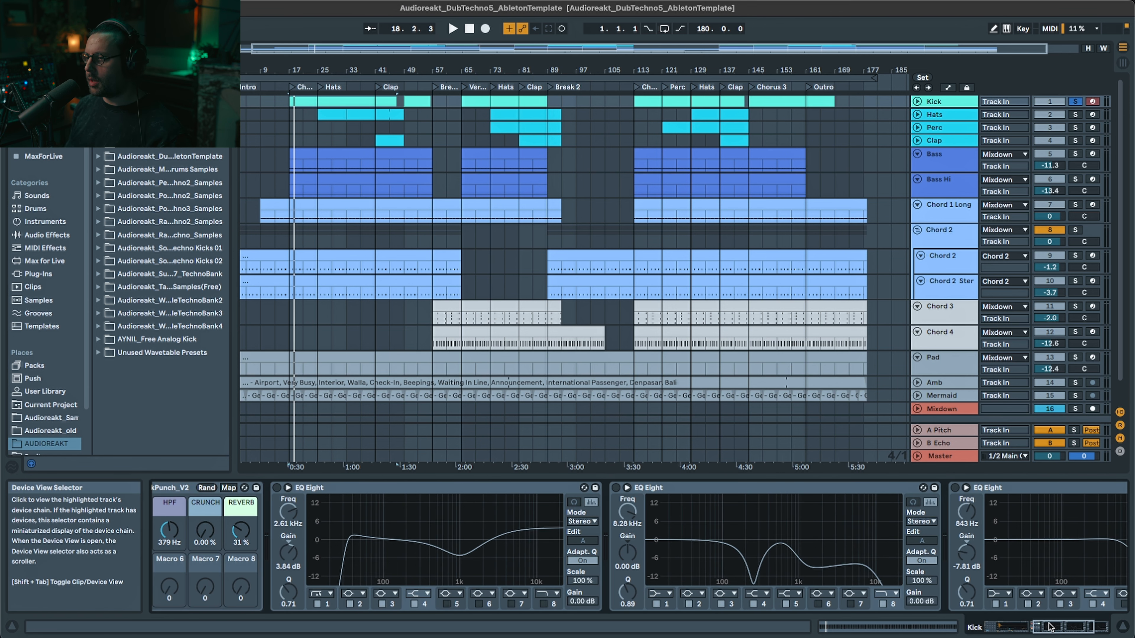
pyautogui.click(278, 488)
pyautogui.press('space')
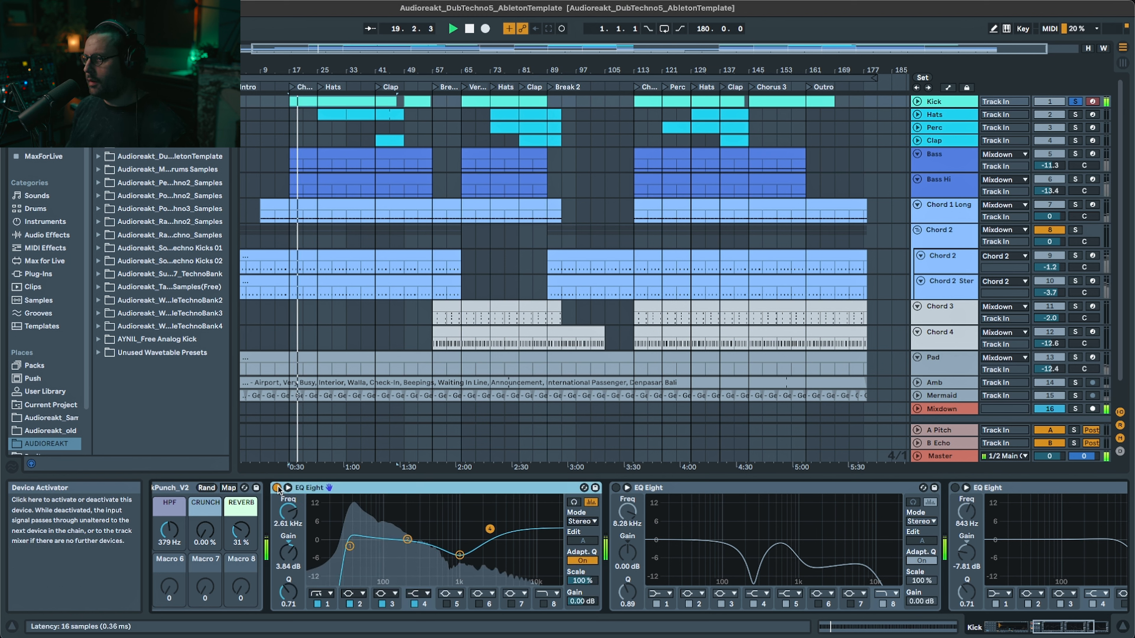
# - Activate the second EQ Eight on the Kick track while playing from bar 17, and stop playback
pyautogui.click(617, 489)
pyautogui.press('space')
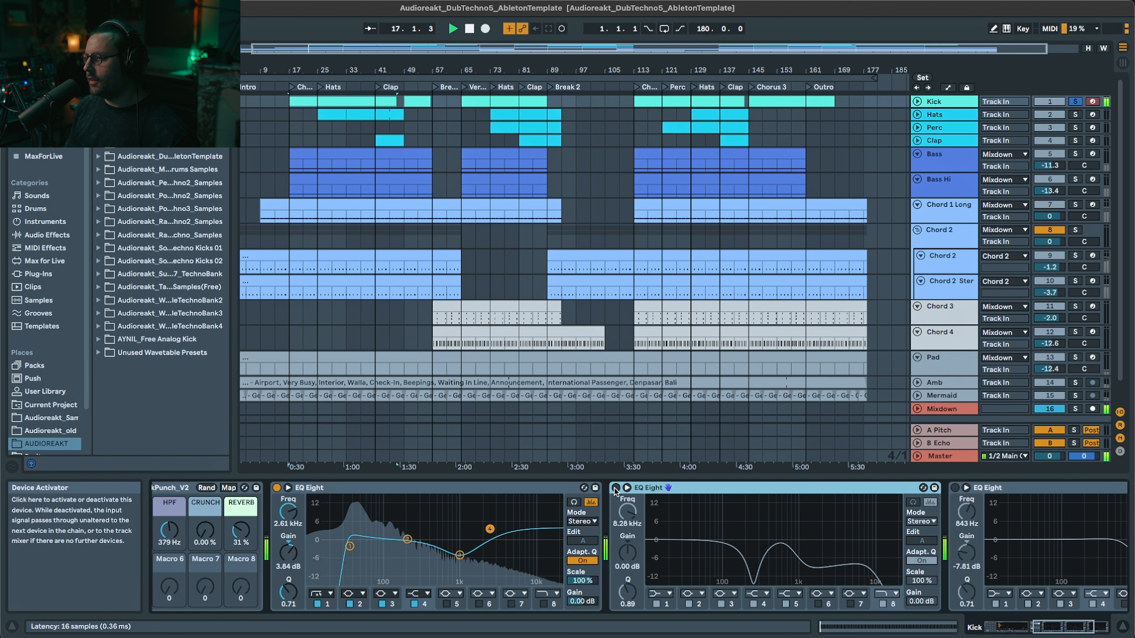
pyautogui.click(615, 488)
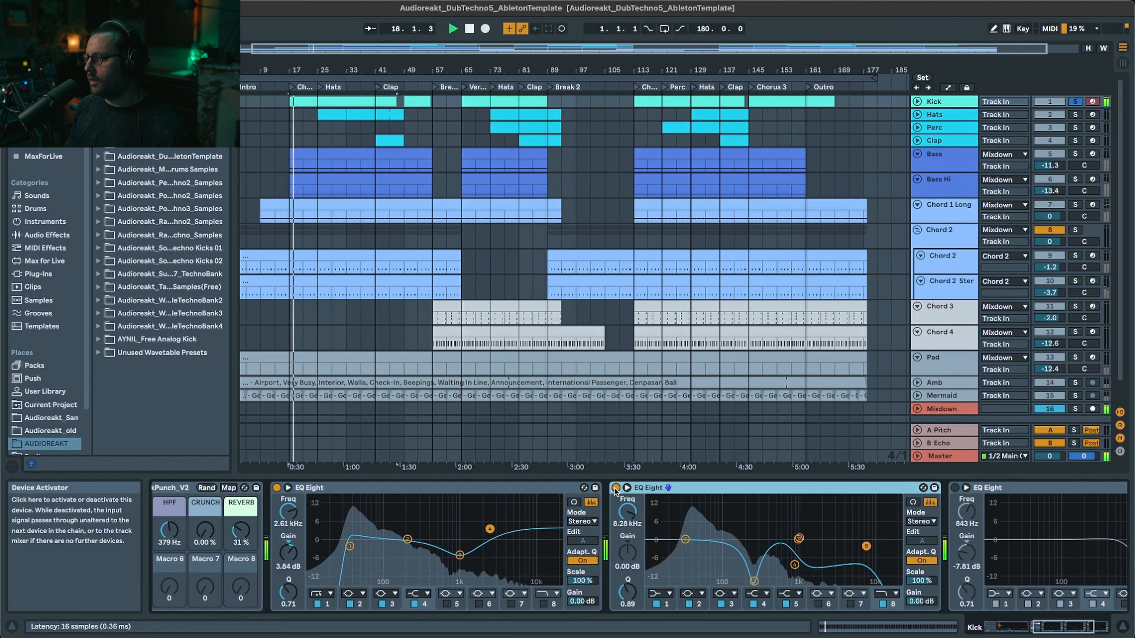
pyautogui.press('space')
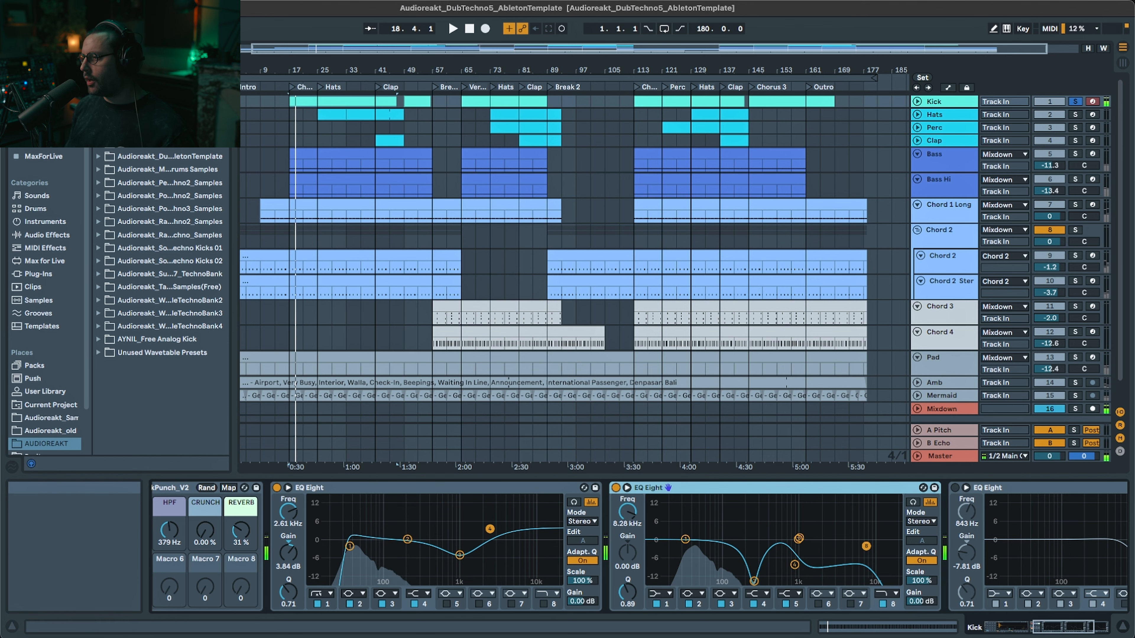
# - Activate the third EQ Eight at the end of the Kick track's device chain during playback
pyautogui.hscroll(5, 725, 495)
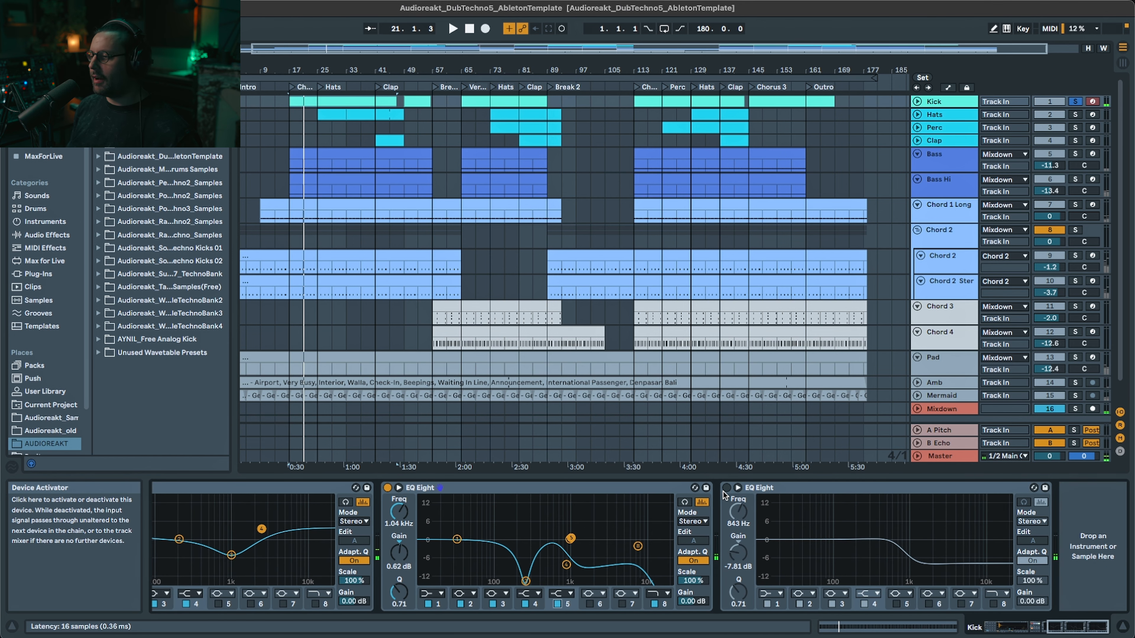
pyautogui.click(729, 491)
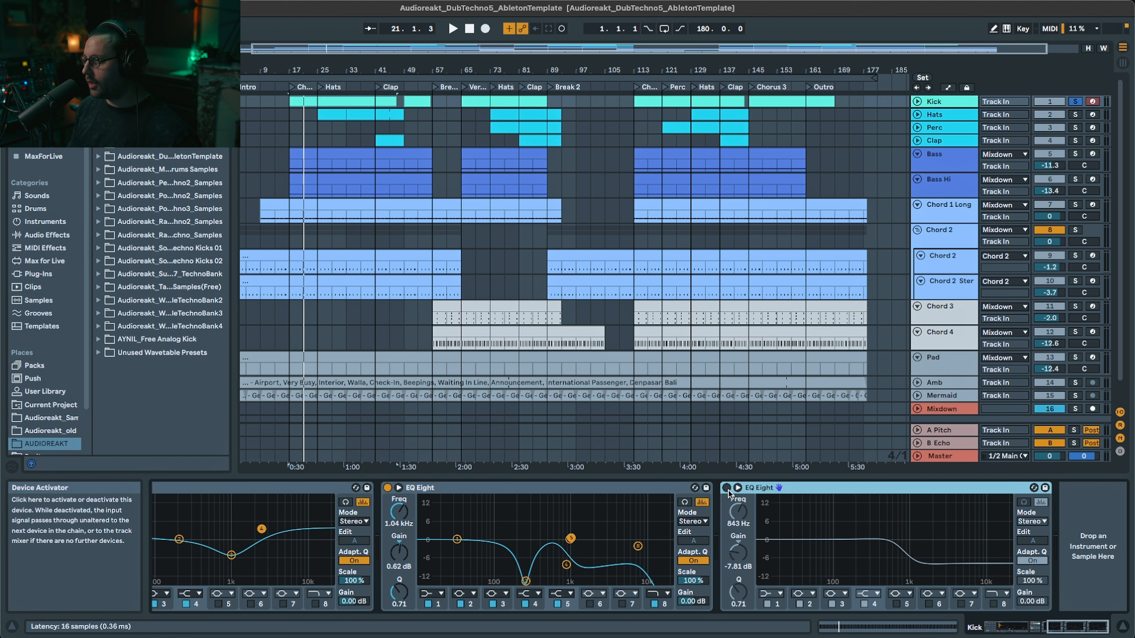
pyautogui.press('space')
pyautogui.click(727, 489)
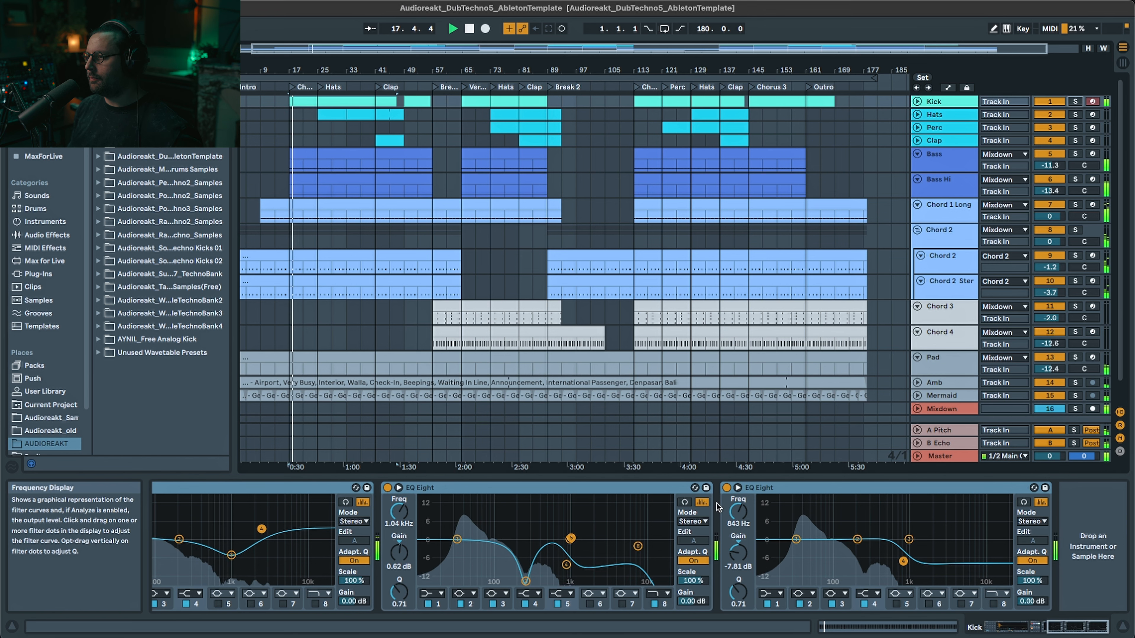
# - Bypass and reactivate all three EQ Eights on the Kick track together to compare the kick within the full mix
pyautogui.keyDown('shift'); pyautogui.click(217, 487); pyautogui.keyUp('shift')
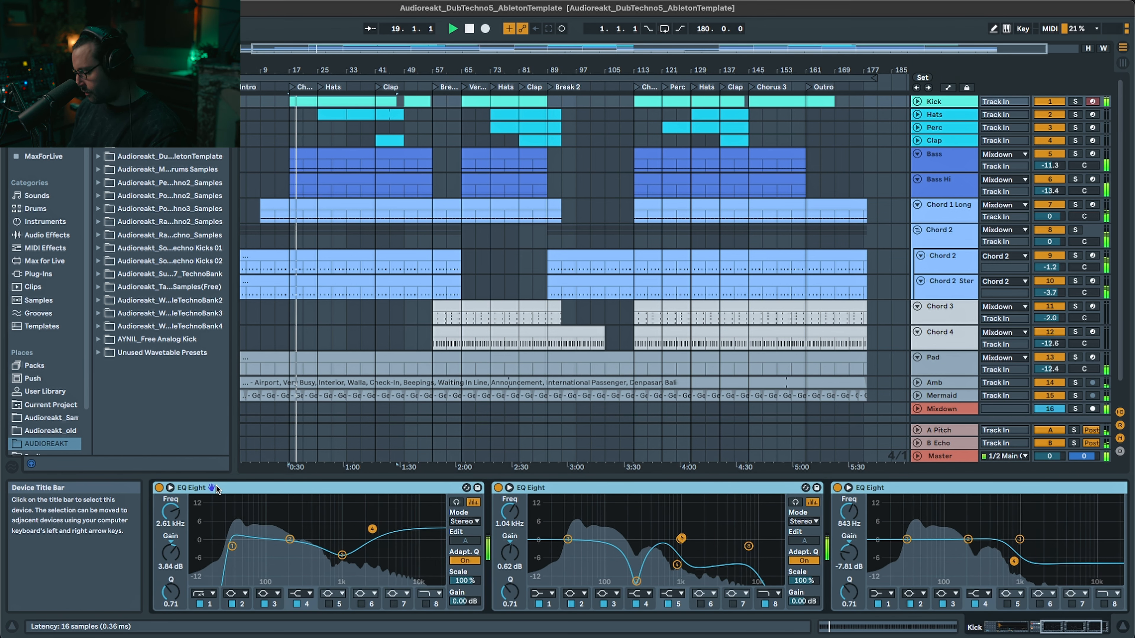
pyautogui.press('0')
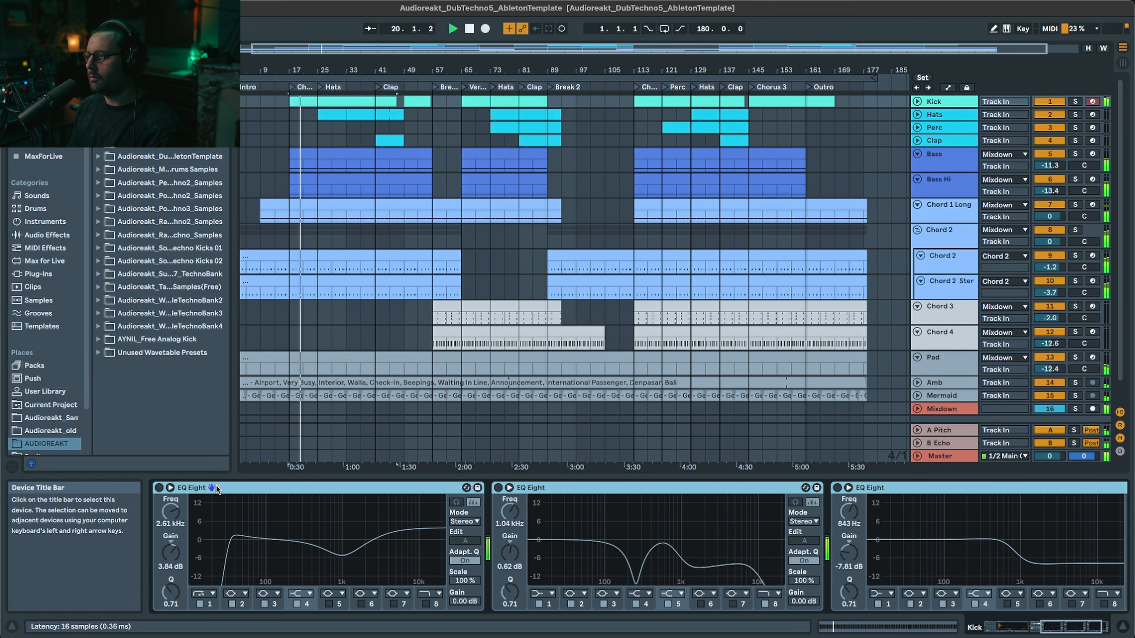
pyautogui.press('0')
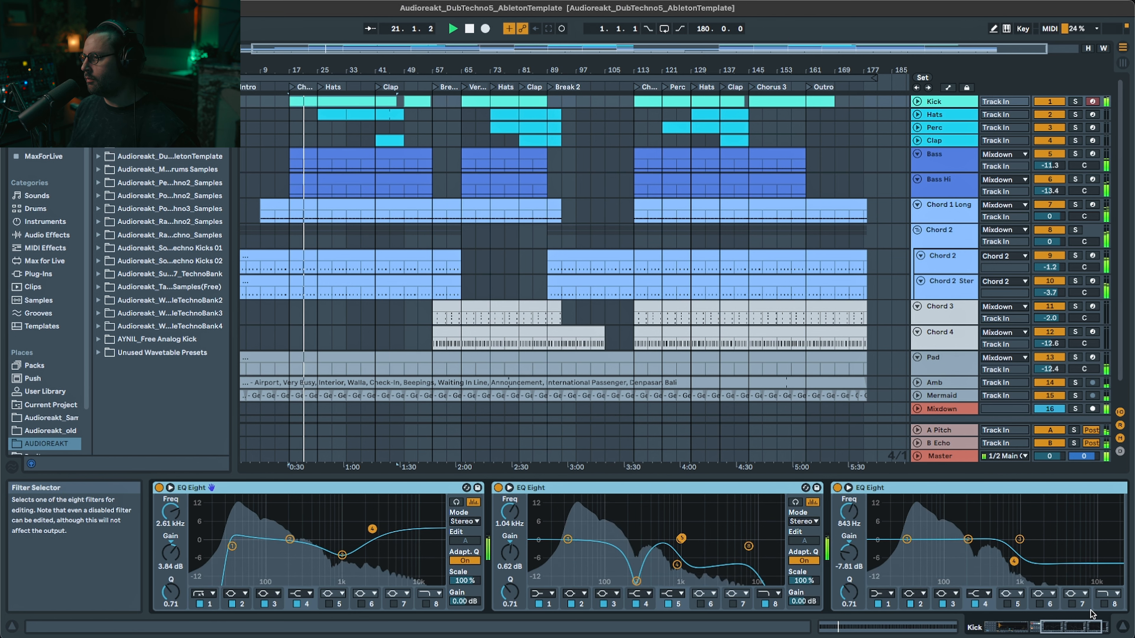
pyautogui.click(1092, 628)
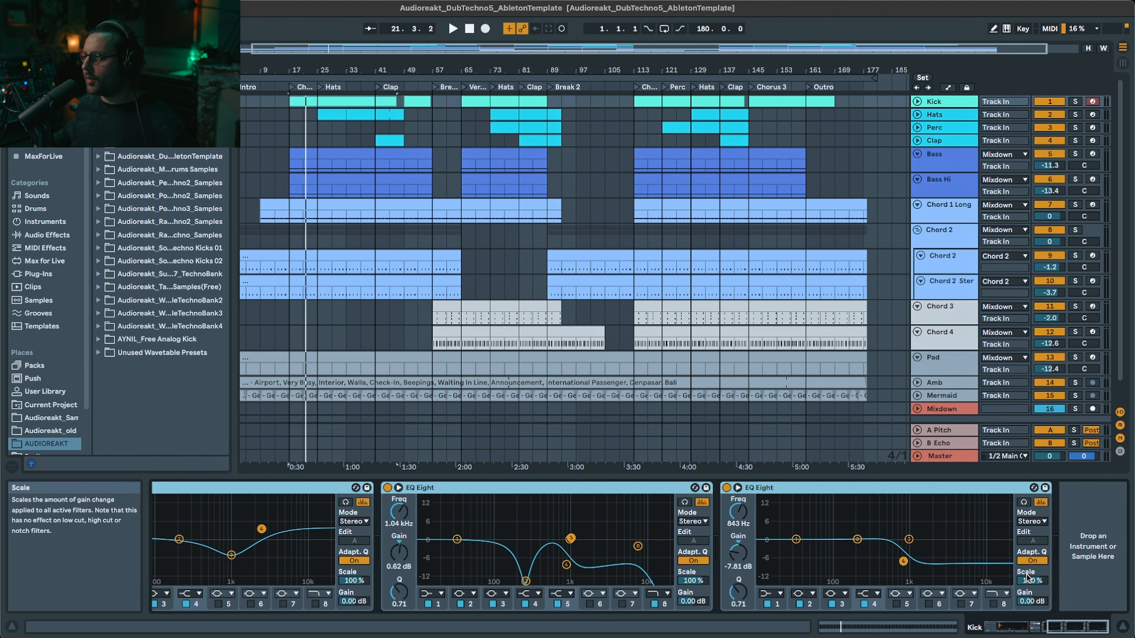
# - Solo the Hats track and select the CHH pad in its AYNIL_DR_Hats drum rack
pyautogui.click(1073, 115)
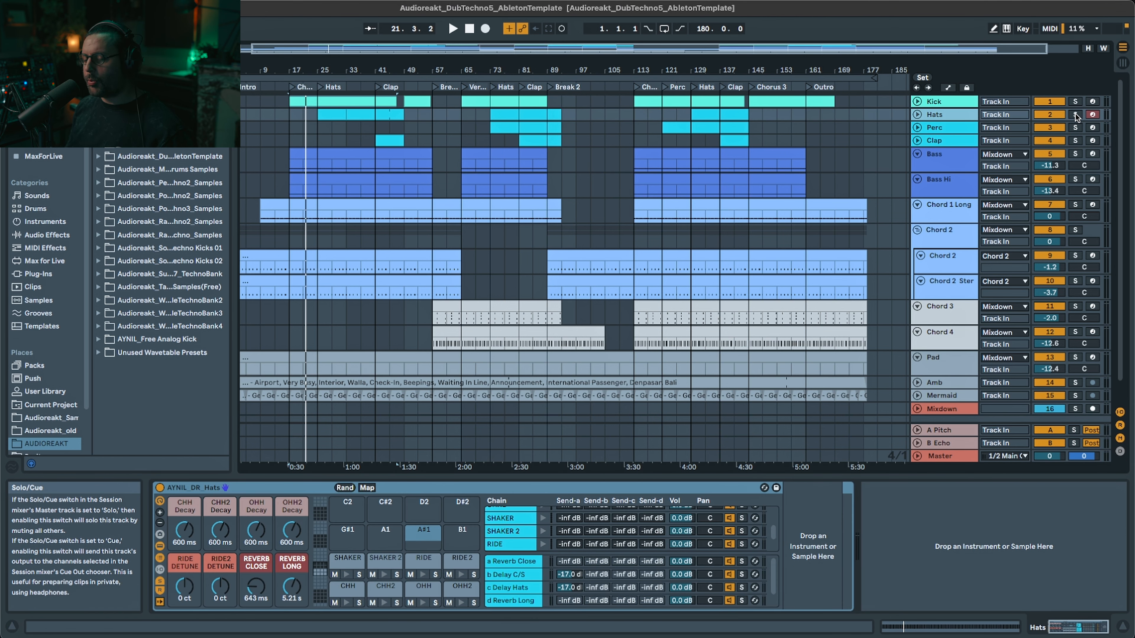
pyautogui.click(1075, 115)
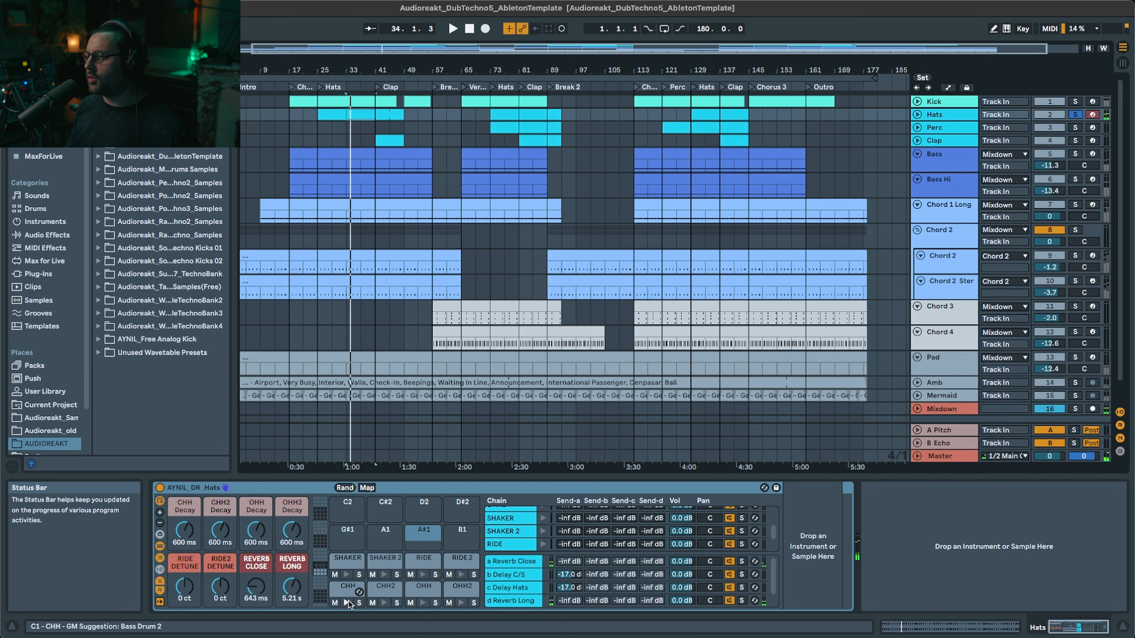
pyautogui.click(348, 589)
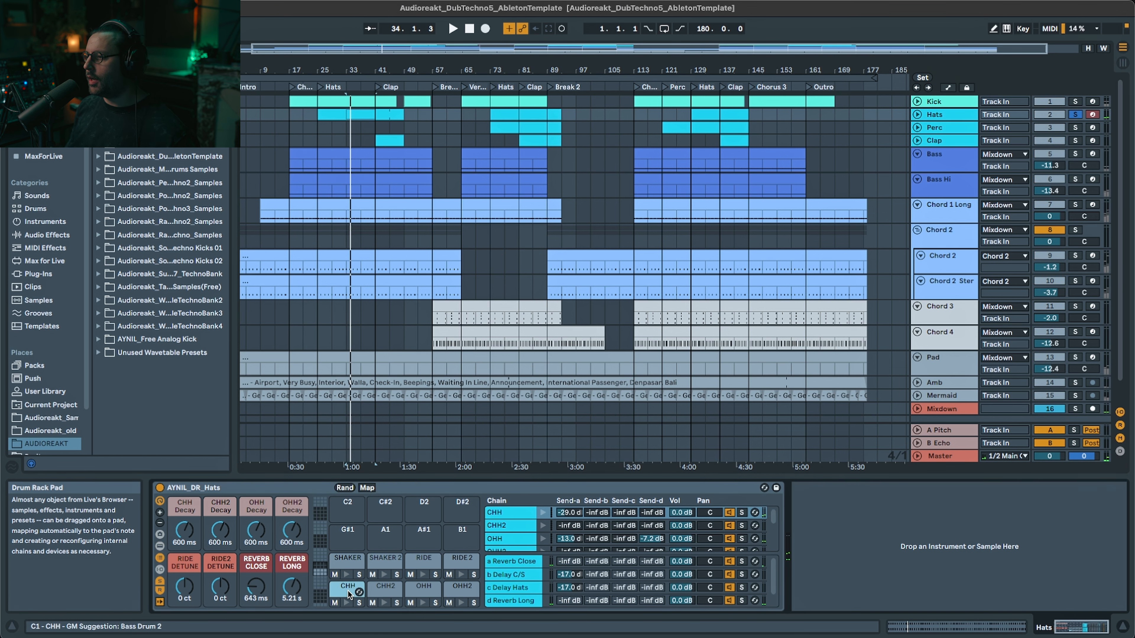
# - Audition the CHH and OHH pads, and show the Reverb Long return chain's effects while playing the soloed hats
pyautogui.click(348, 603)
pyautogui.click(423, 603)
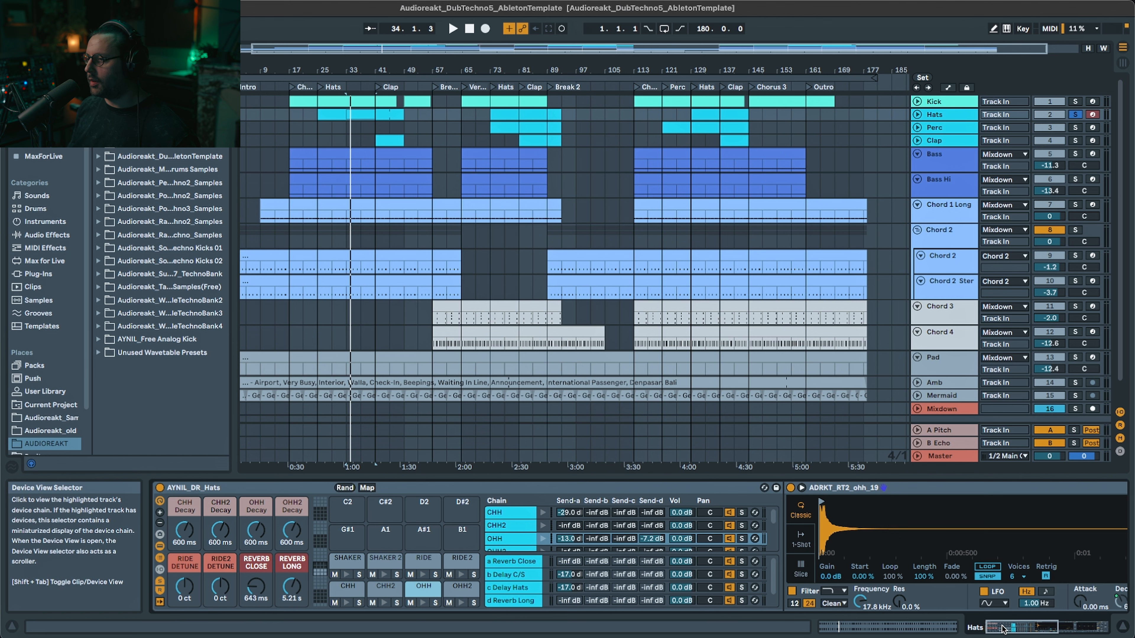
pyautogui.moveTo(1005, 630); pyautogui.dragTo(990, 630)
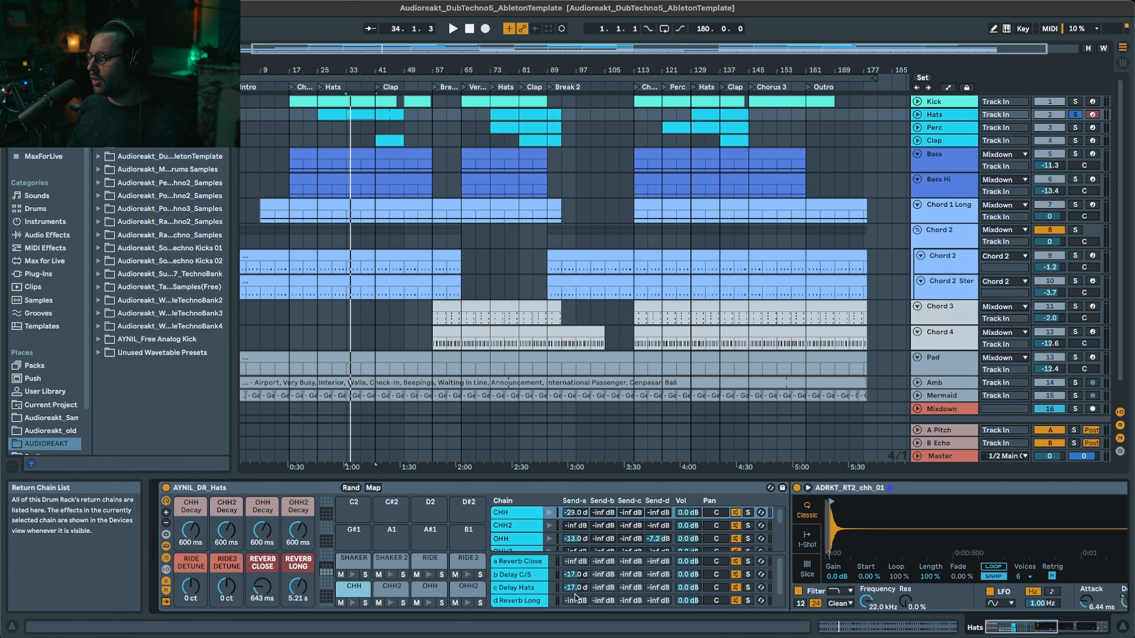
pyautogui.click(542, 602)
pyautogui.press('space')
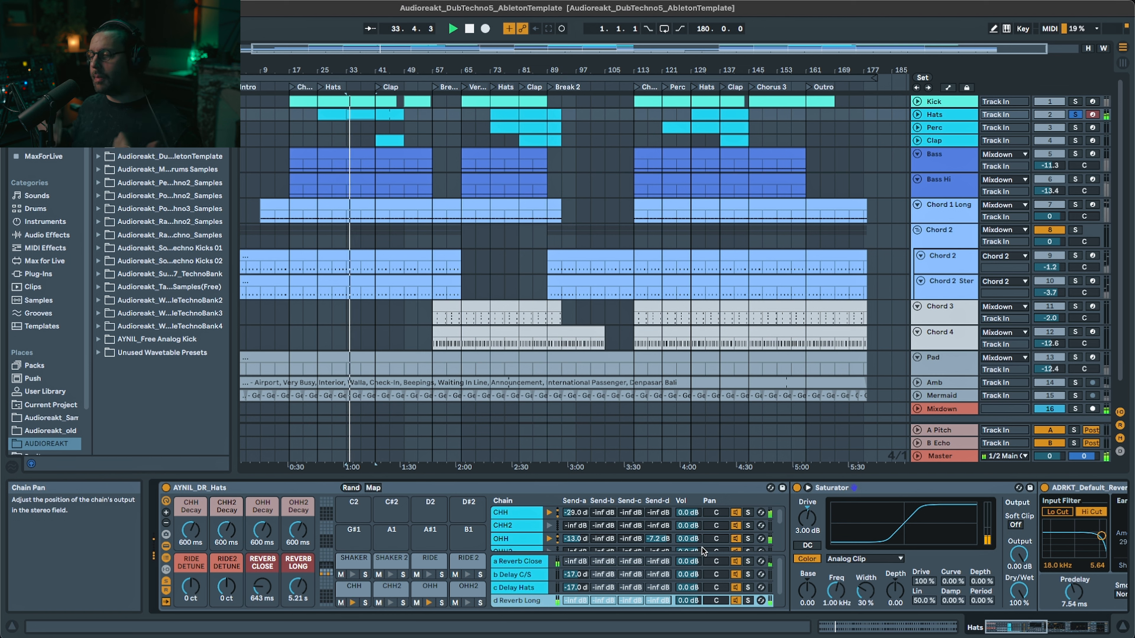
pyautogui.press('space')
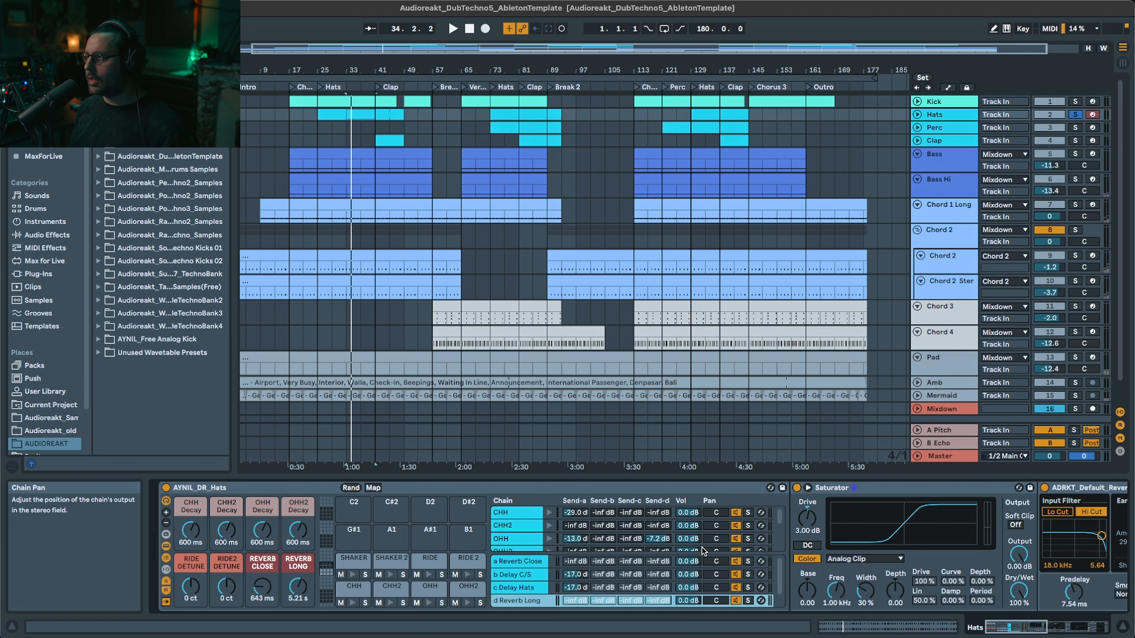
# - Show the Hats clip's MIDI notes and select the OHH and CHH pairs at 1.1.1 and 1.1.3 to compare their velocities
pyautogui.hotkey('shift', 'Tab')
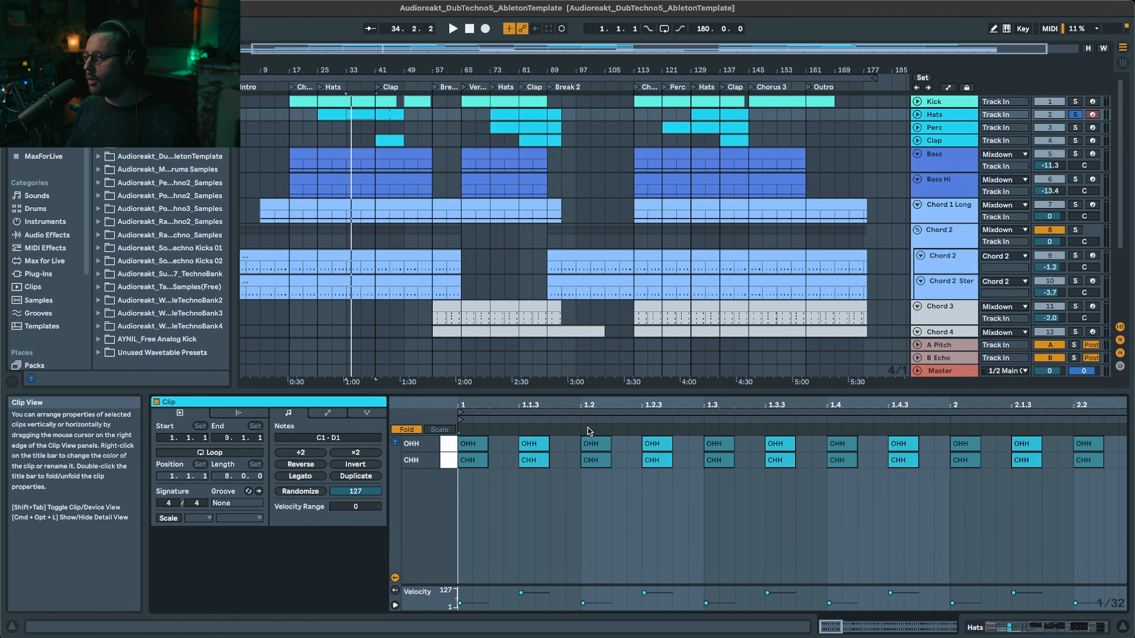
pyautogui.moveTo(474, 493); pyautogui.dragTo(467, 368)
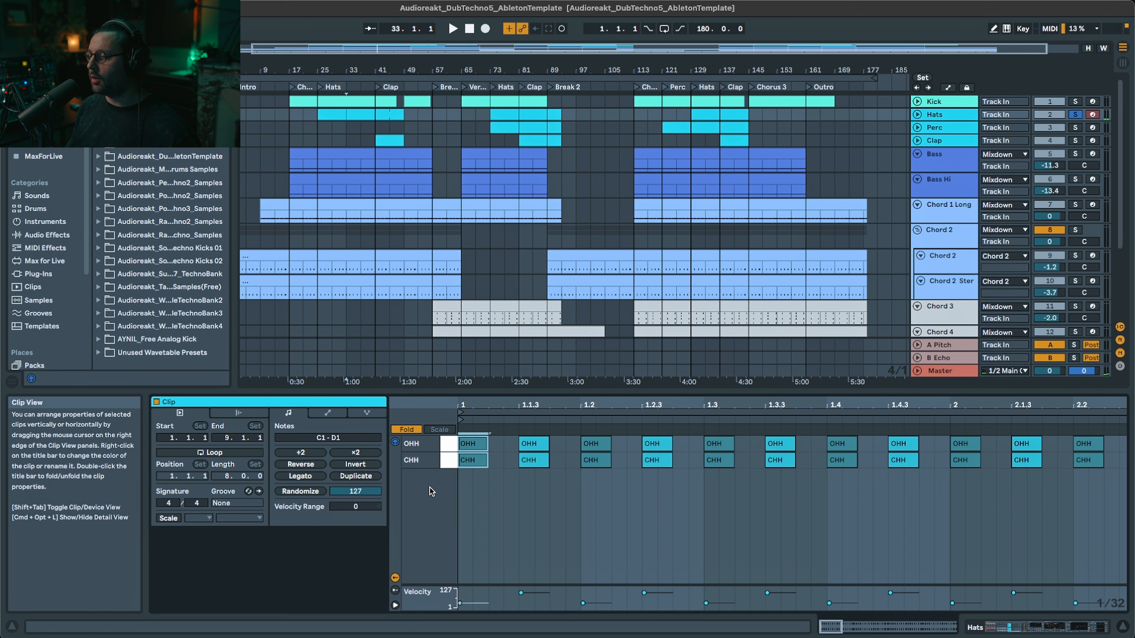
pyautogui.moveTo(536, 527); pyautogui.dragTo(541, 362)
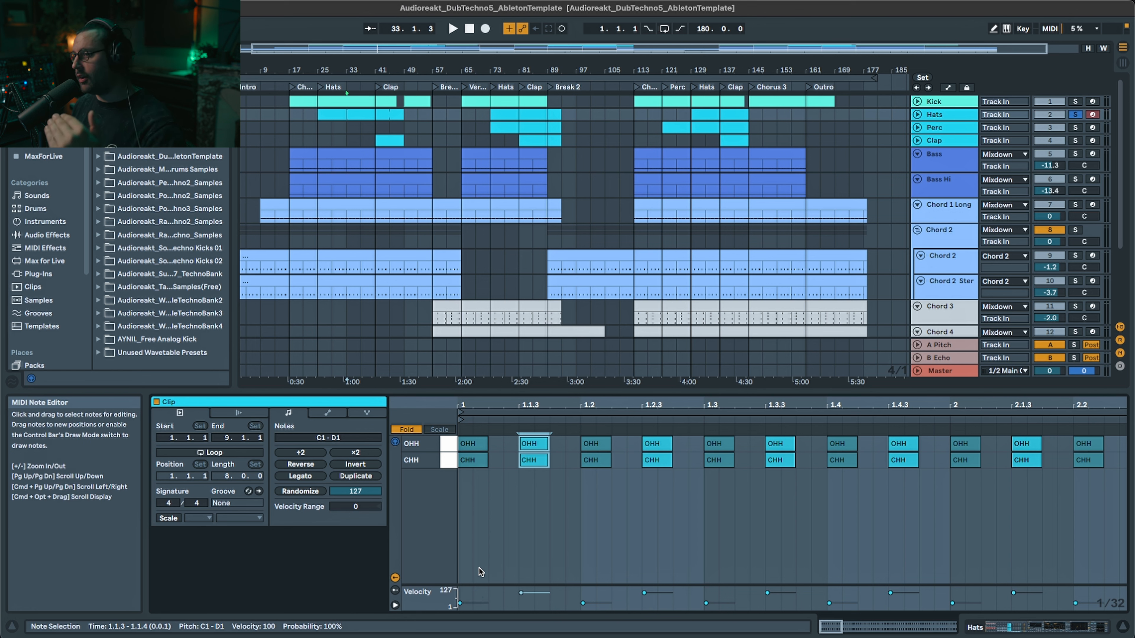
# - Solo the Kick alongside the Hats and play both from bar 33, showing more of the hat pattern
pyautogui.click(1074, 102)
pyautogui.press('space')
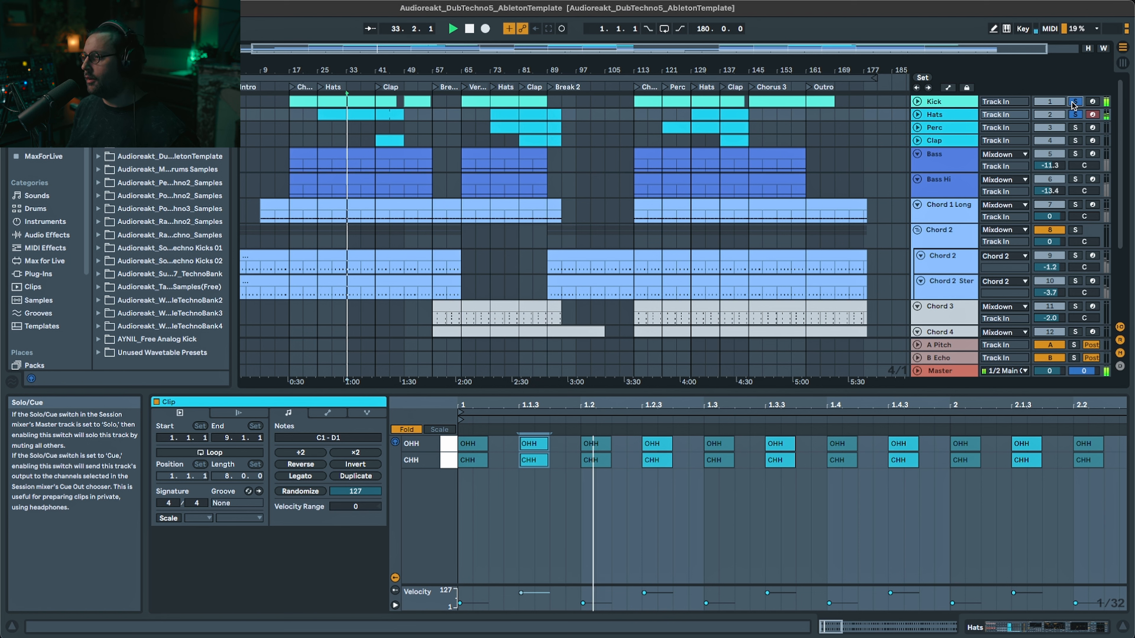
pyautogui.moveTo(737, 404); pyautogui.dragTo(737, 382)
pyautogui.press('space')
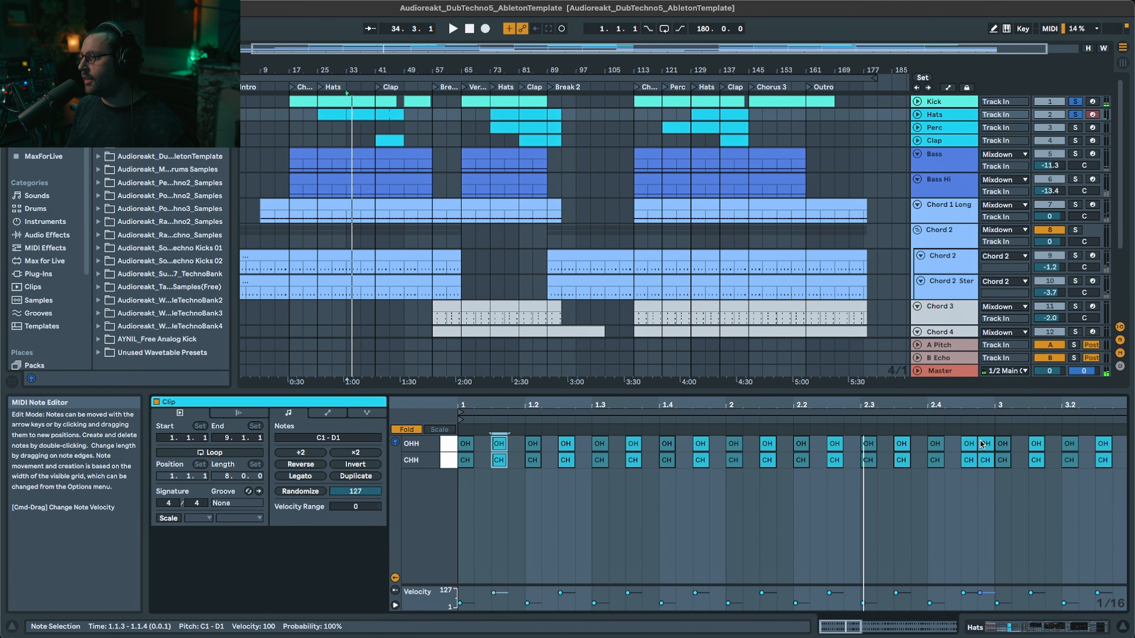
# - Inspect the note patterns of the Hats clips at bars 41, 73 and 25, and play from the bar 25 clip
pyautogui.moveTo(976, 405); pyautogui.dragTo(975, 387)
pyautogui.moveTo(718, 405); pyautogui.dragTo(719, 384)
pyautogui.click(770, 449)
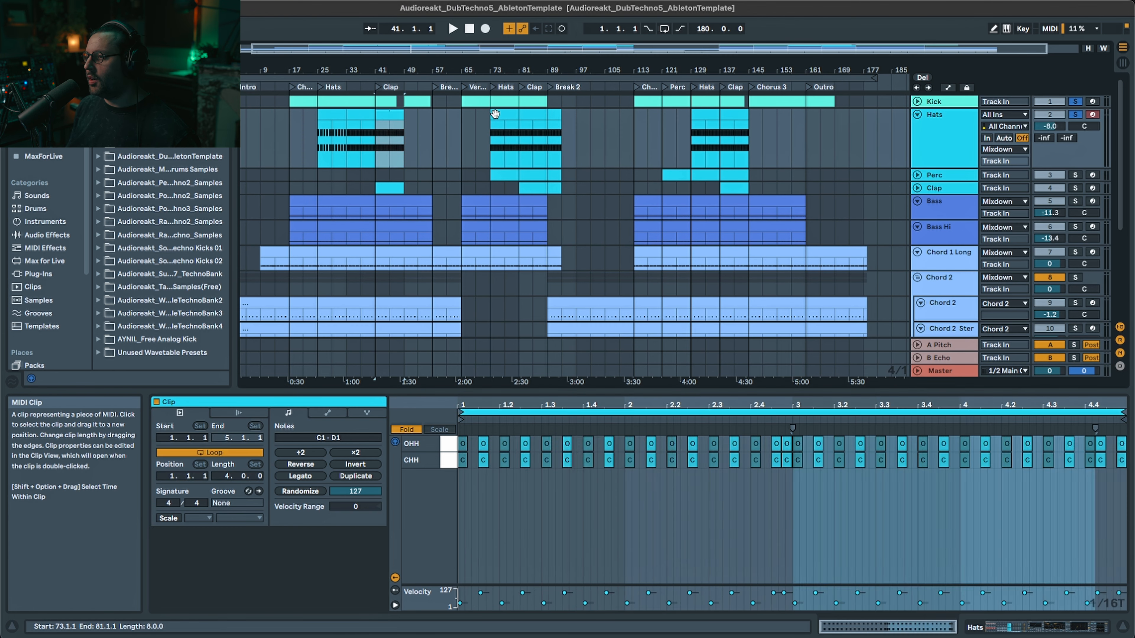
pyautogui.click(495, 115)
pyautogui.click(329, 116)
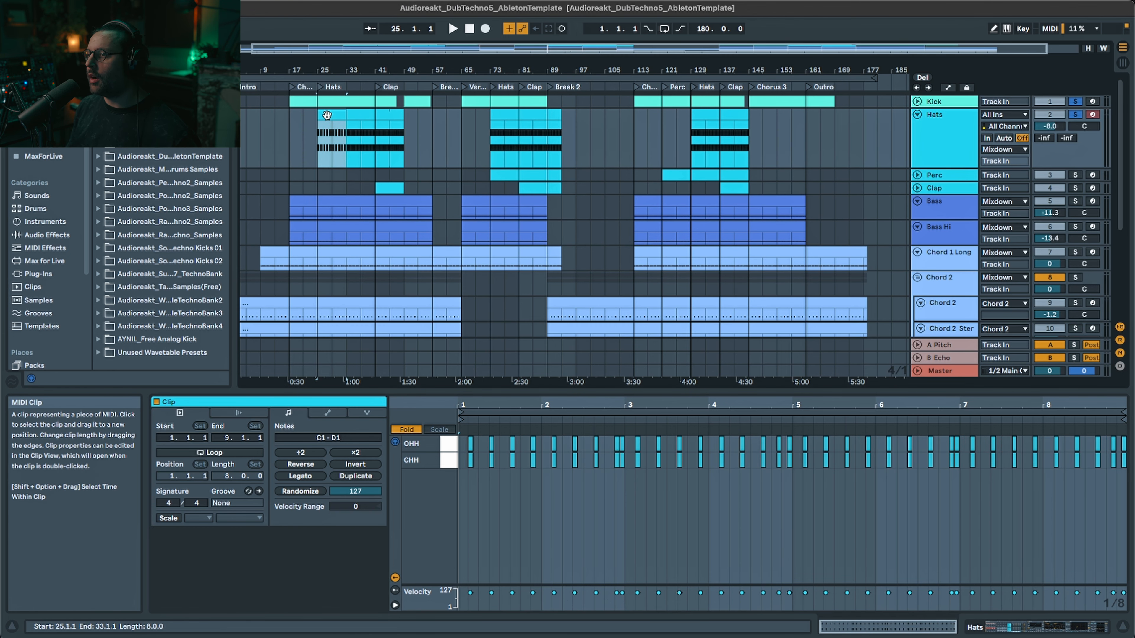
pyautogui.press('space')
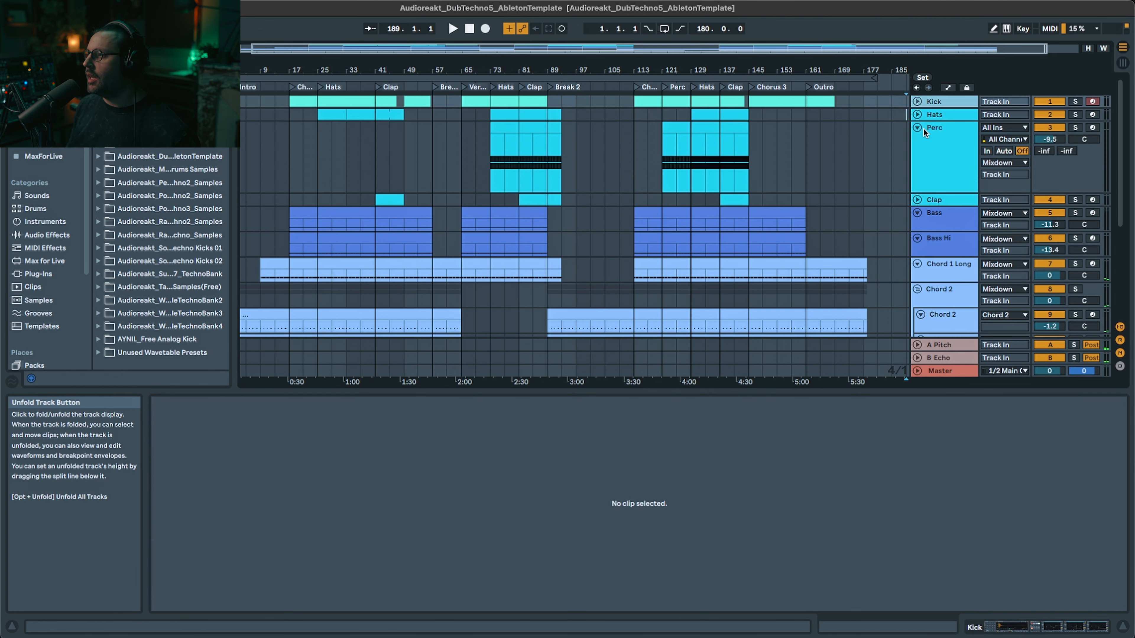
# - Open the Perc clip at bar 73, select its Shaker 2 notes and enlarge the velocity lane
pyautogui.click(938, 129)
pyautogui.click(491, 168)
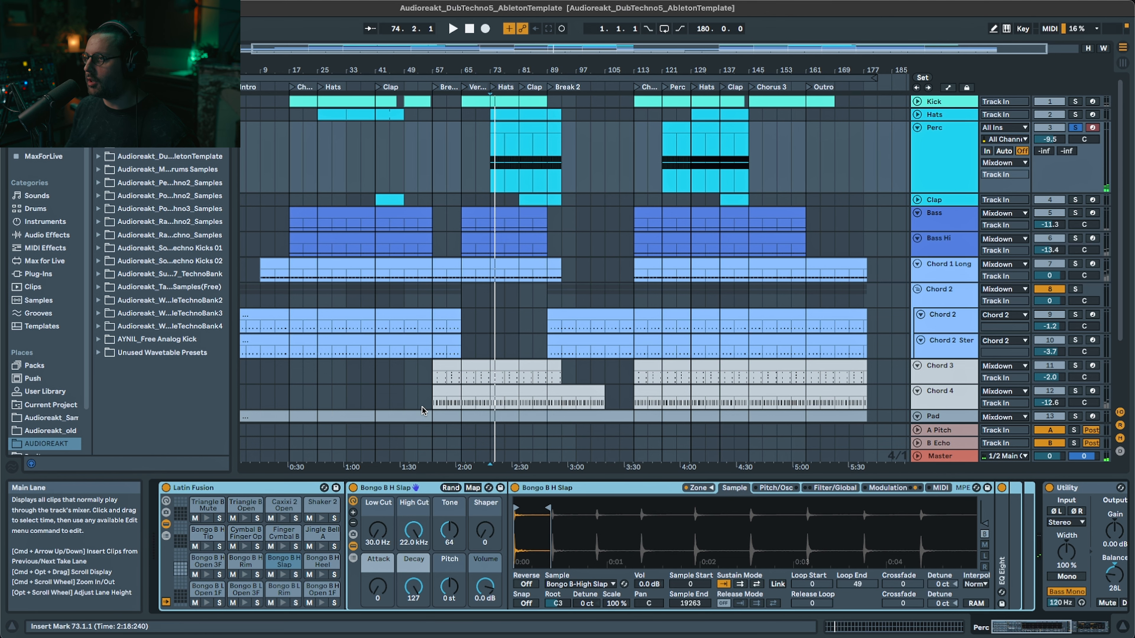
pyautogui.doubleClick(504, 128)
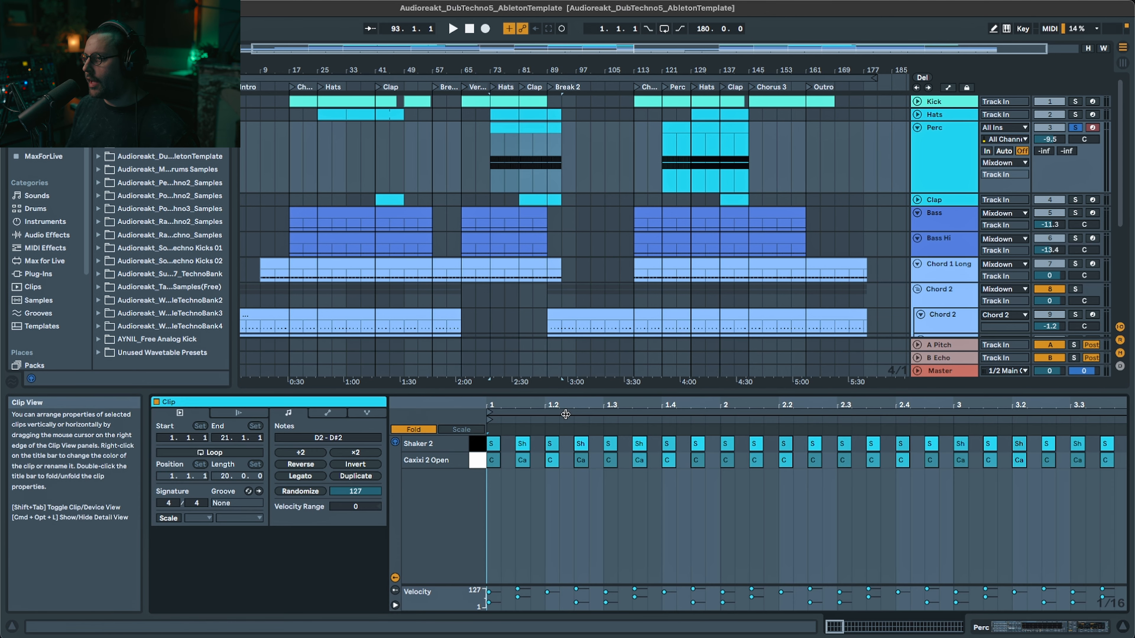
pyautogui.click(478, 445)
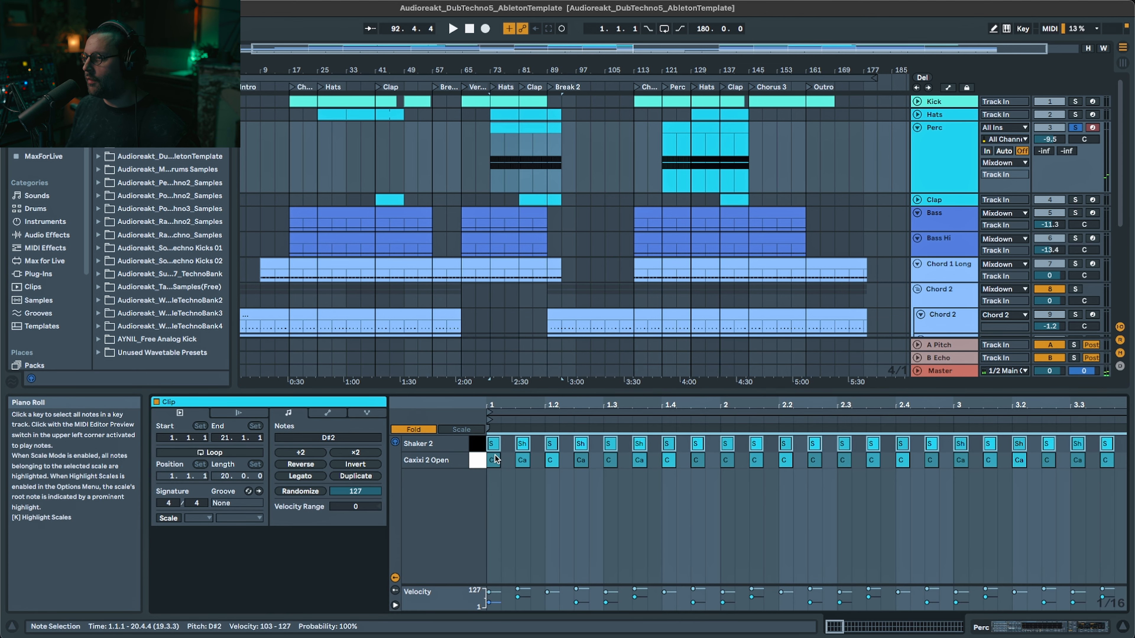
pyautogui.moveTo(488, 590); pyautogui.dragTo(492, 492)
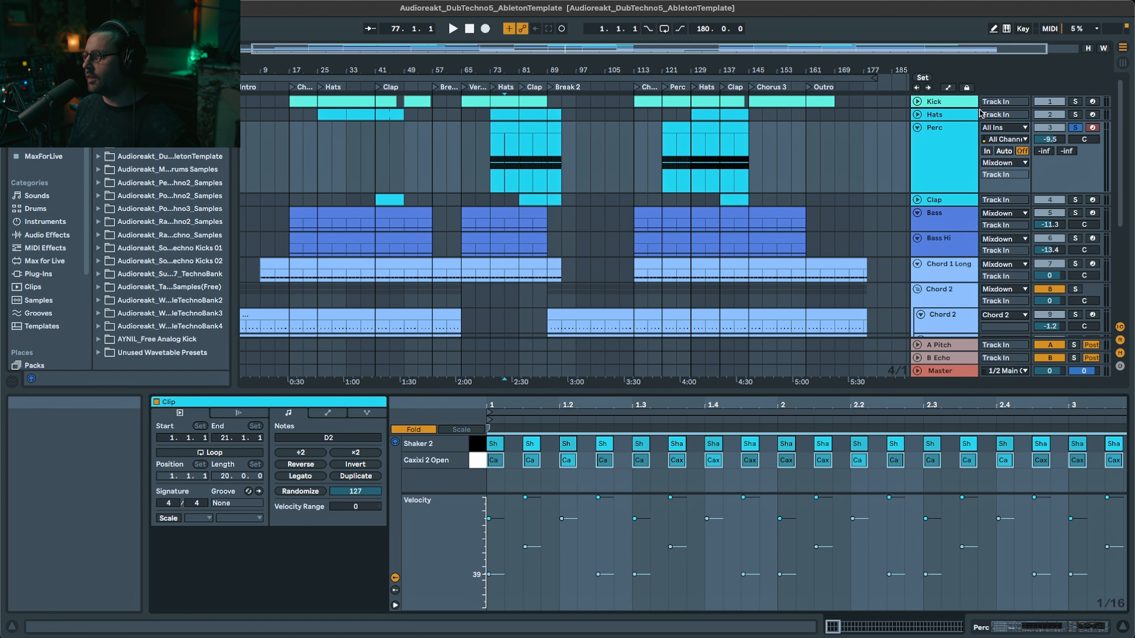
# - Show the Perc track's Latin Fusion drum rack and audition the soloed percussion from bar 73
pyautogui.doubleClick(958, 136)
pyautogui.press('space')
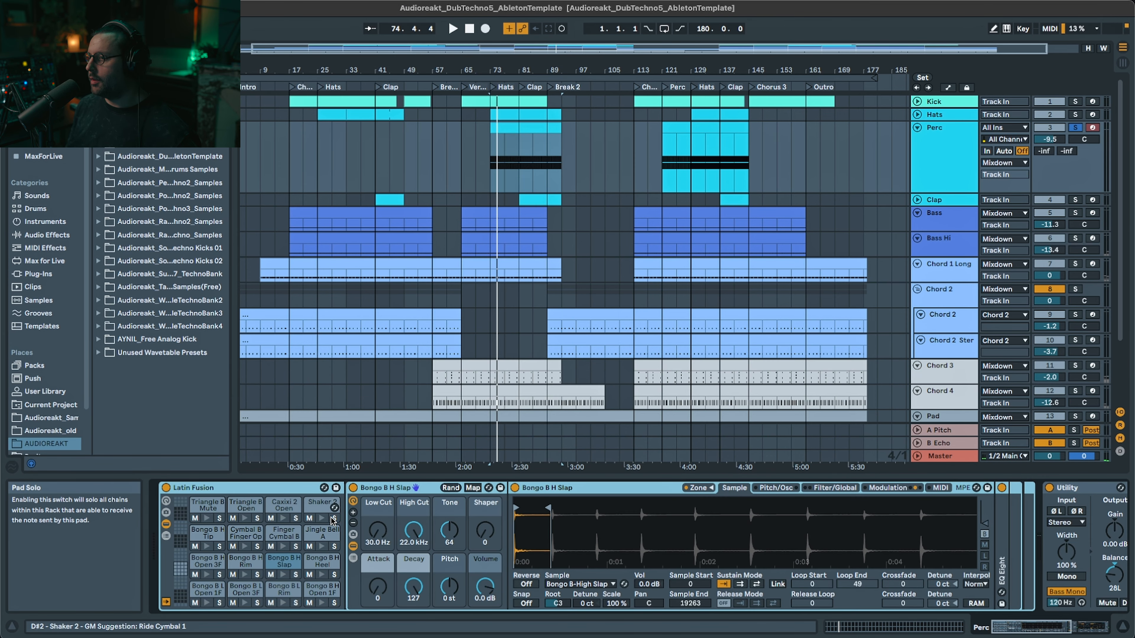
pyautogui.press('space')
# - Bypass and reactivate ADRKT_Default_Reverb on the Perc track, playing the percussion to compare the sound
pyautogui.click(1036, 628)
pyautogui.moveTo(1036, 628); pyautogui.dragTo(1052, 628)
pyautogui.click(706, 488)
pyautogui.press('space')
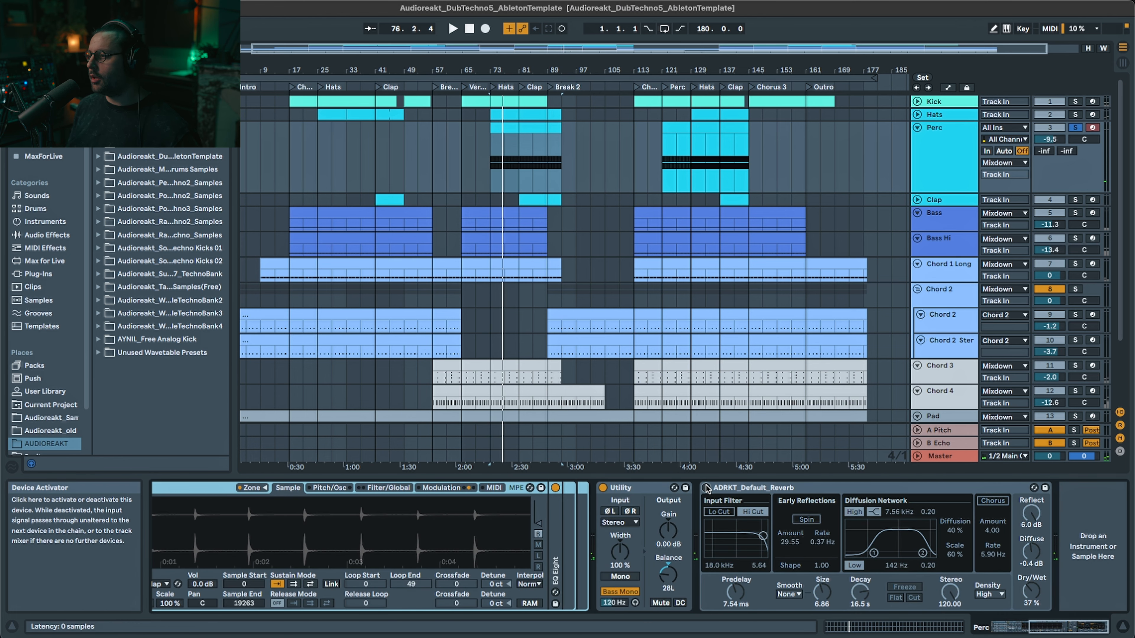
pyautogui.click(705, 488)
pyautogui.press('space')
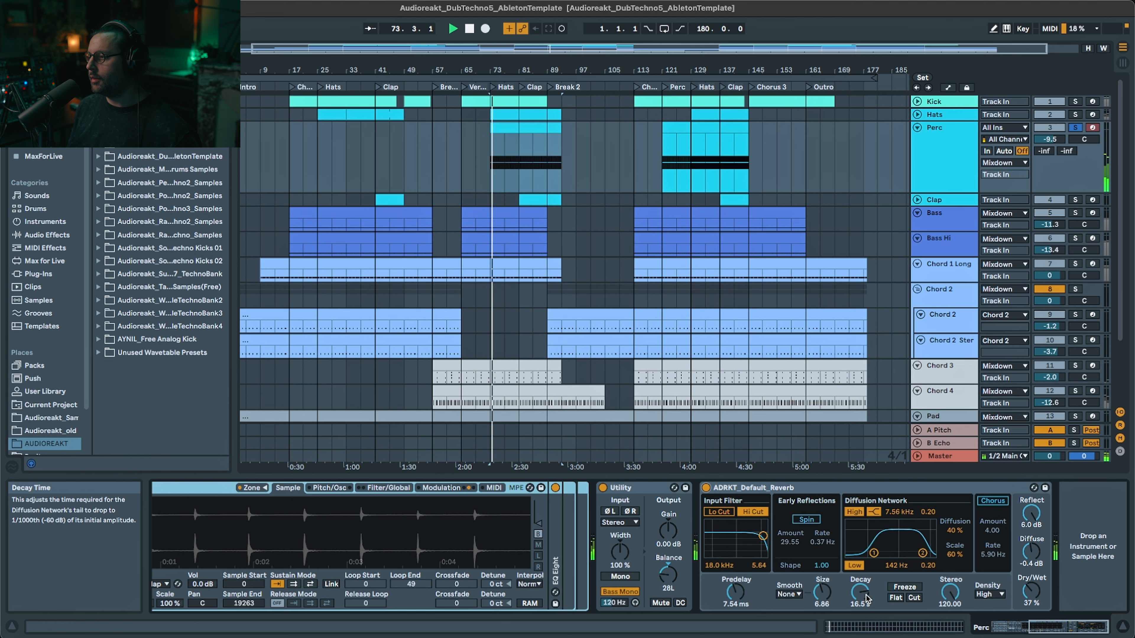
# - Unfold and solo the Clap track, and play its clip at bar 41
pyautogui.click(918, 140)
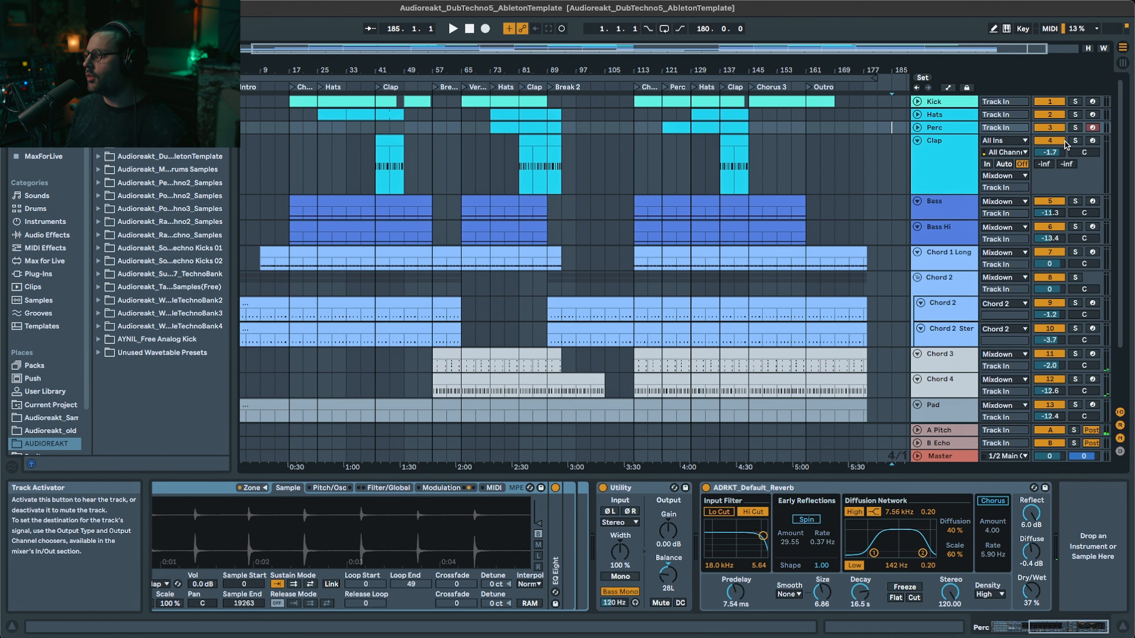
pyautogui.click(1075, 141)
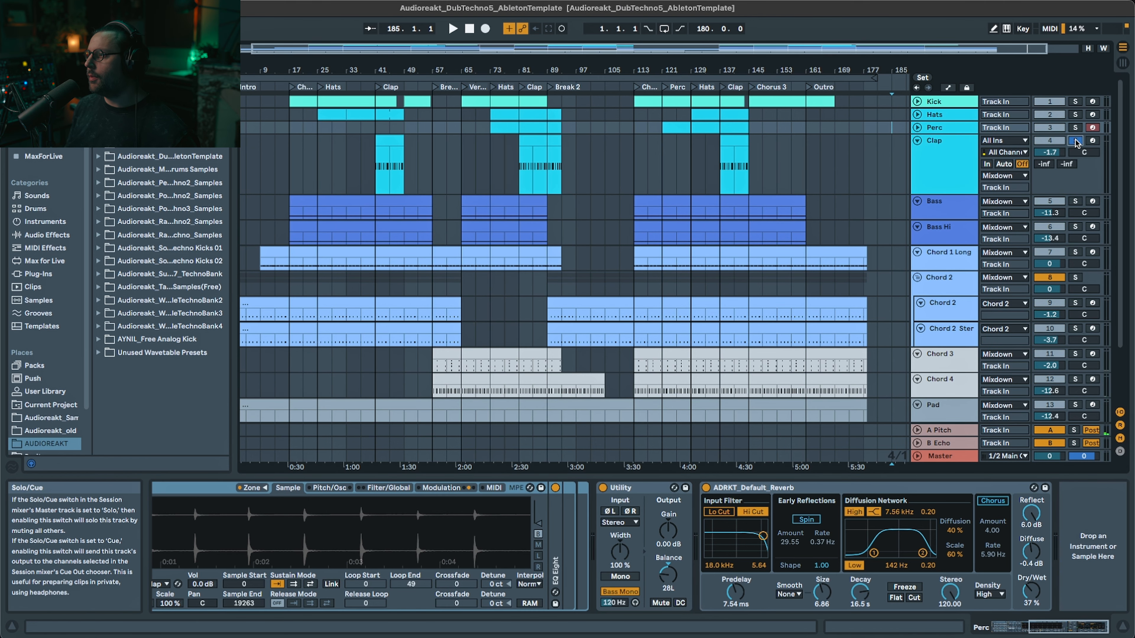
pyautogui.click(388, 141)
pyautogui.press('space')
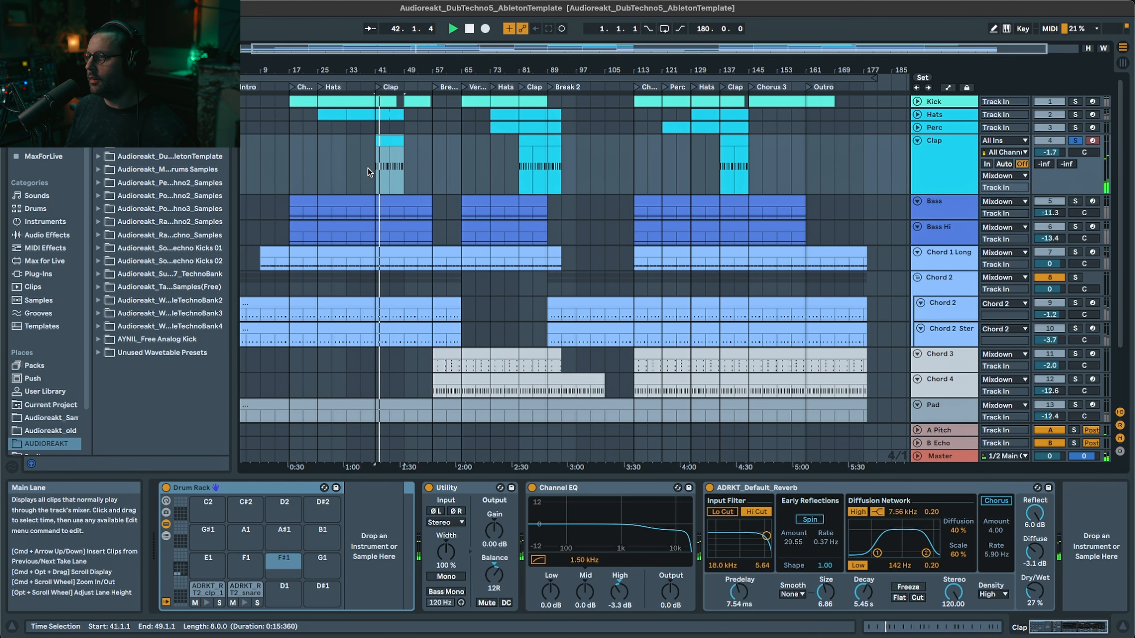
pyautogui.click(1075, 140)
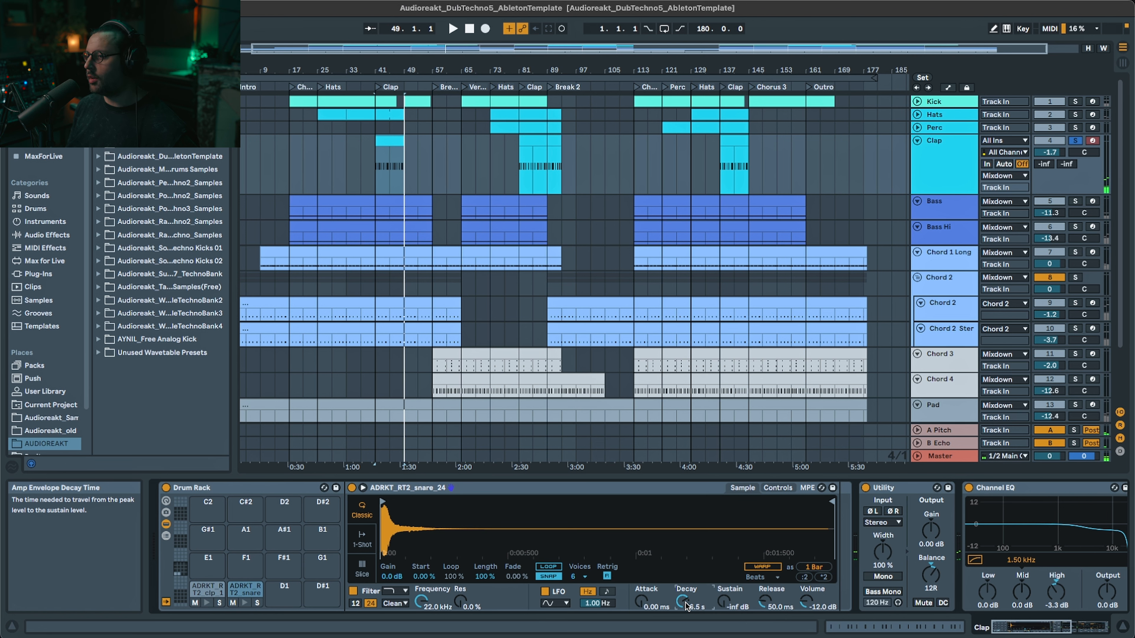
# - Stop playback and examine the Clap track's snare Simpler, Utility, Channel EQ and reverb, selecting the Channel EQ
pyautogui.press('space')
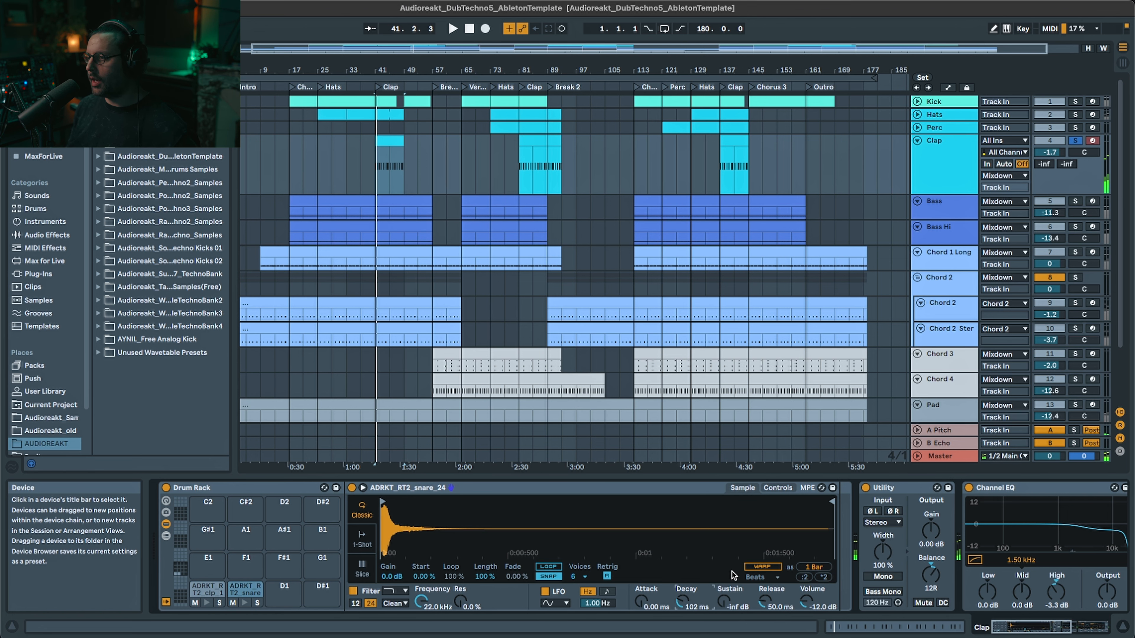
pyautogui.hscroll(5, 639, 524)
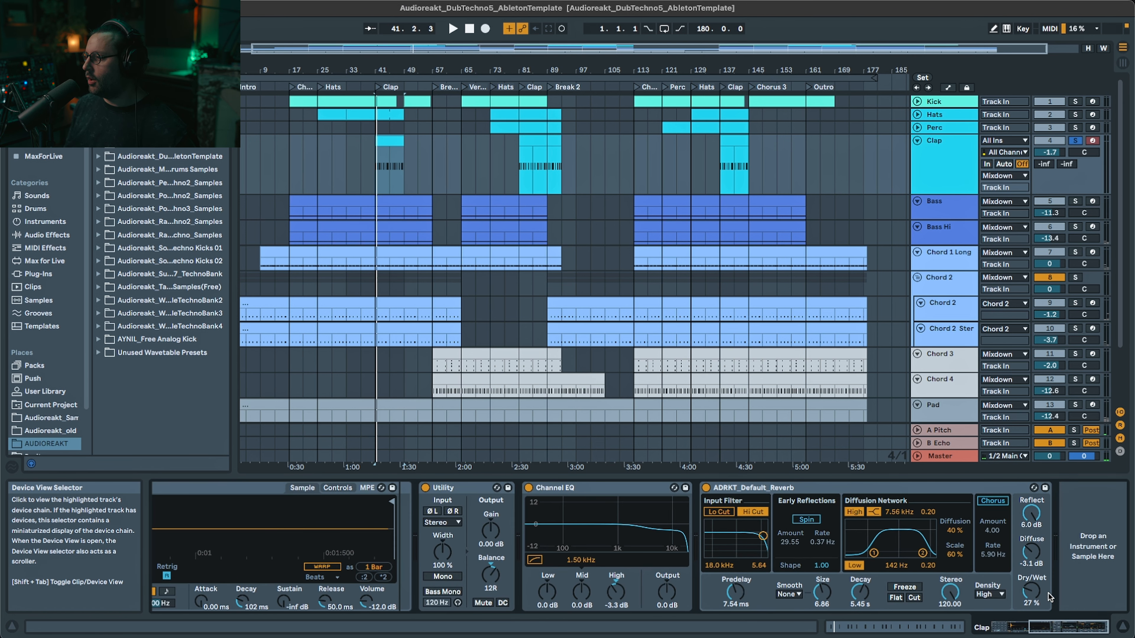
pyautogui.click(614, 493)
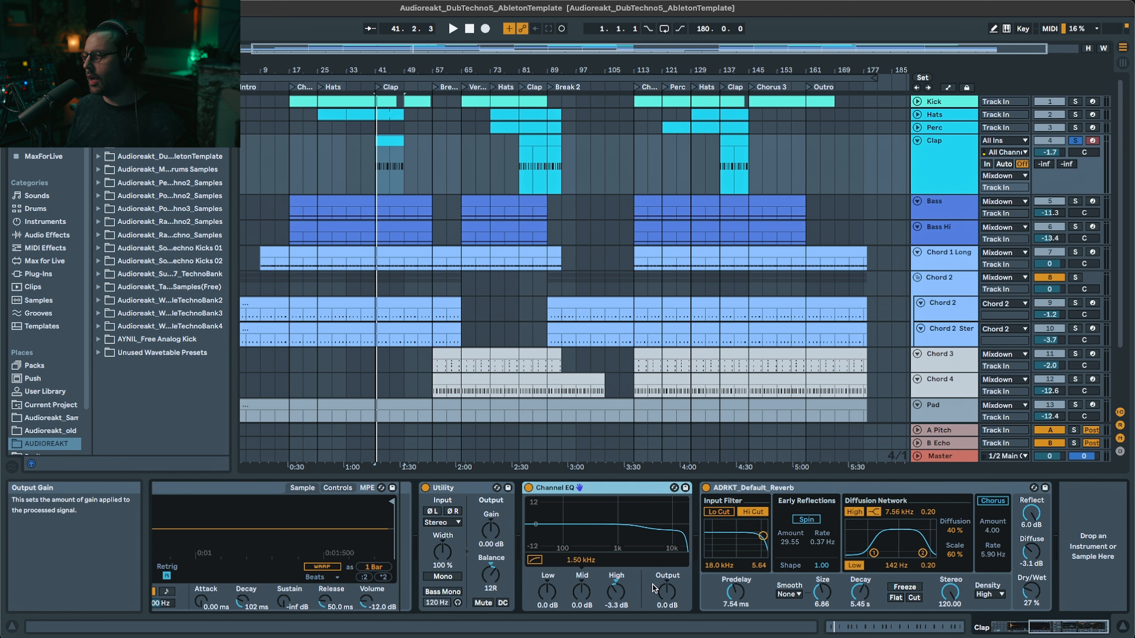
# - Play the clap from bar 41 in solo and in the full mix, and show its clip's MIDI notes
pyautogui.press('space')
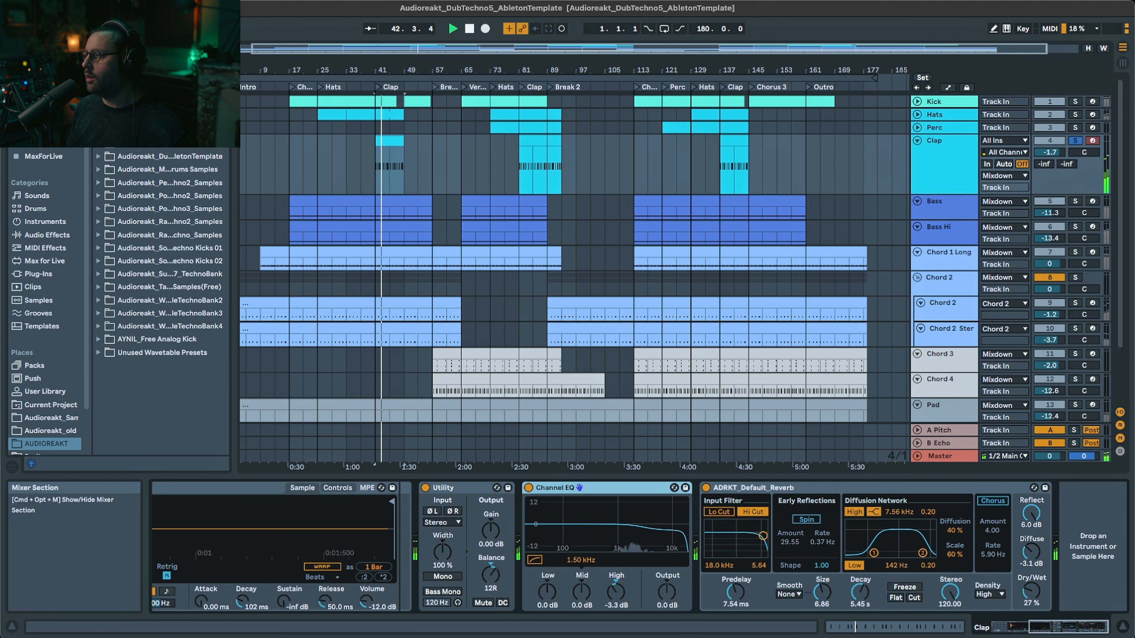
pyautogui.hotkey('shift', 'Tab')
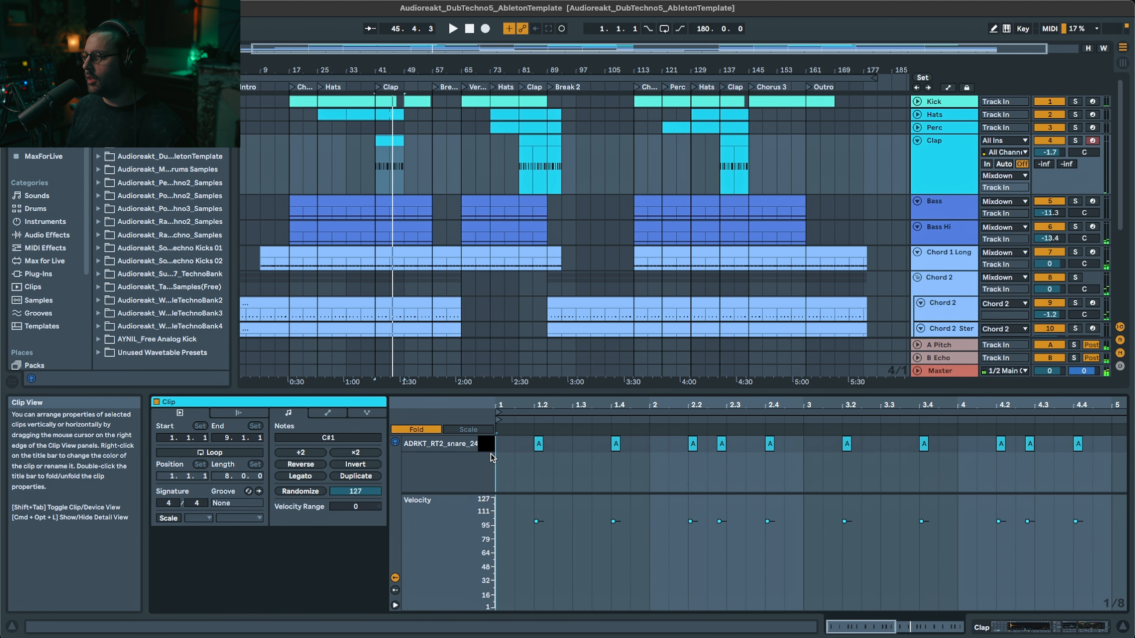
pyautogui.press('space')
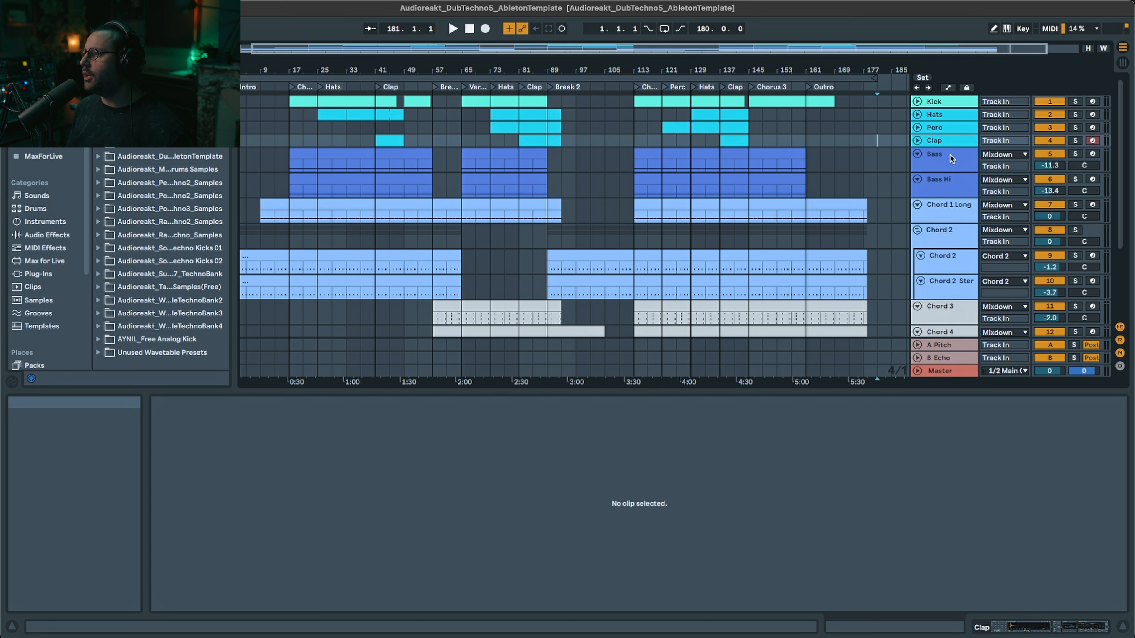
# - Solo the Bass track and play it from bar 21 with its clip's notes shown
pyautogui.click(949, 155)
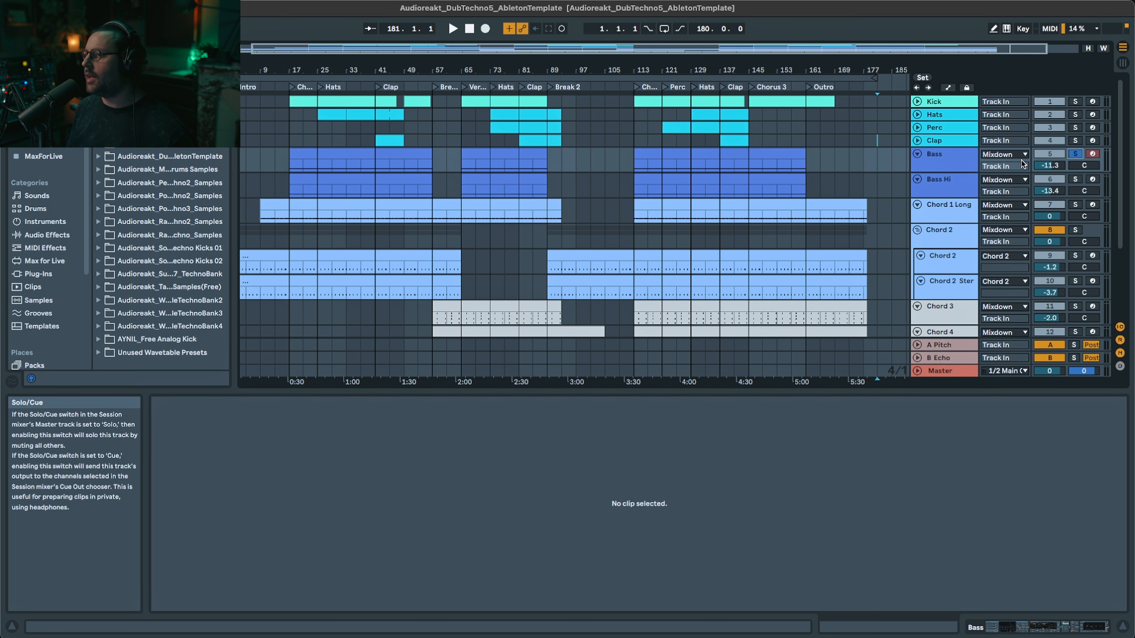
pyautogui.click(305, 162)
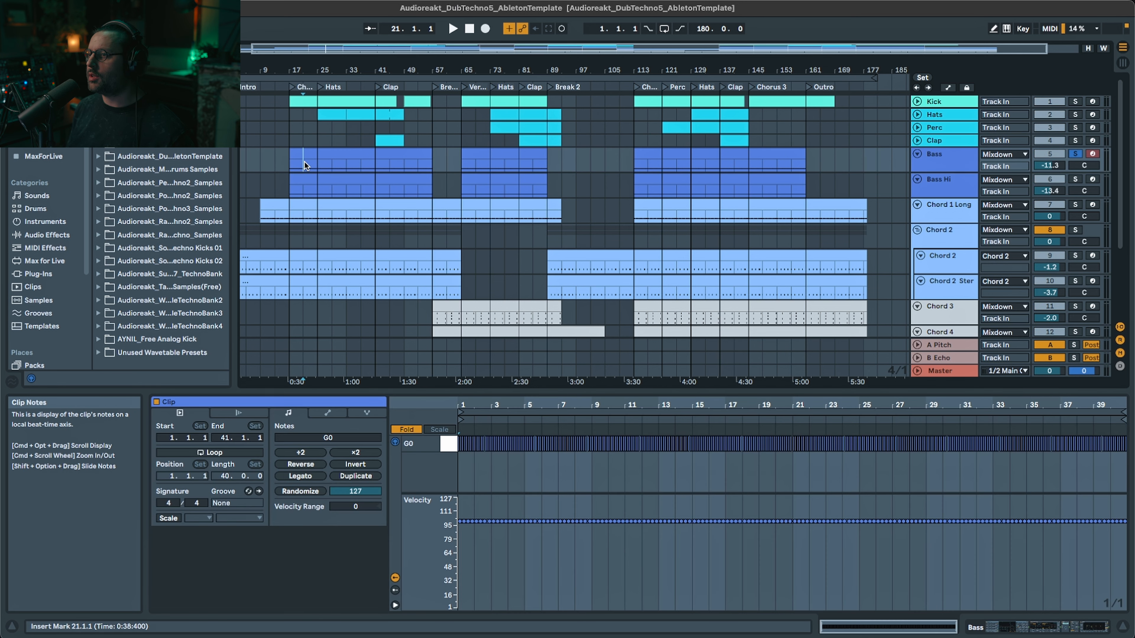
pyautogui.press('space')
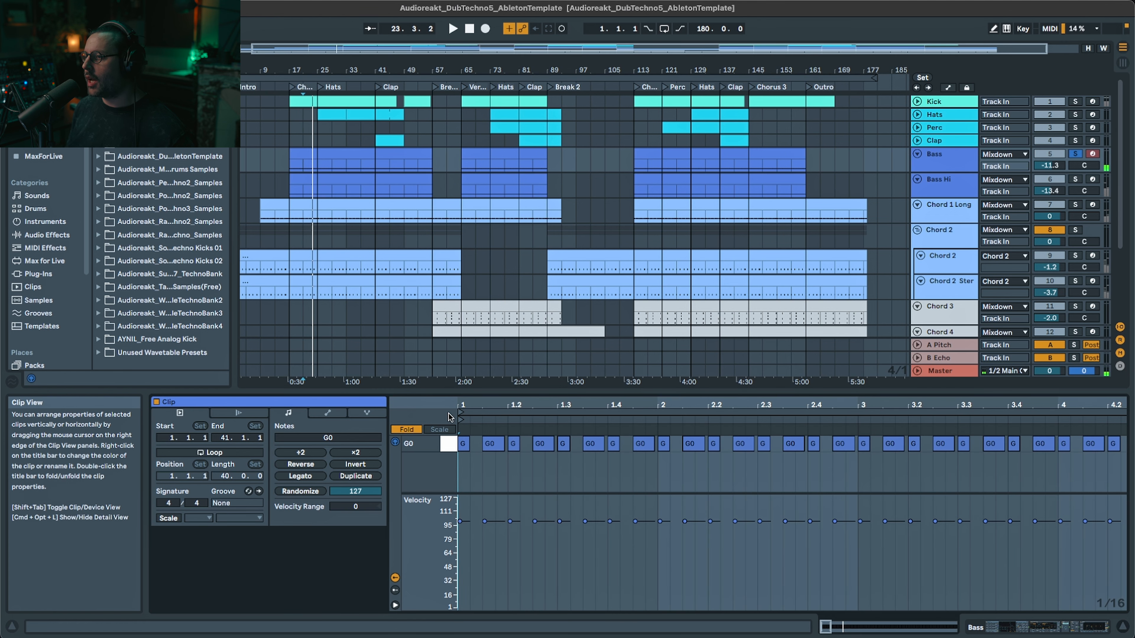
# - Examine the Bass clip's opening notes closely, select the G0 note at 1.1.3 and play the bassline
pyautogui.moveTo(479, 403); pyautogui.dragTo(499, 419)
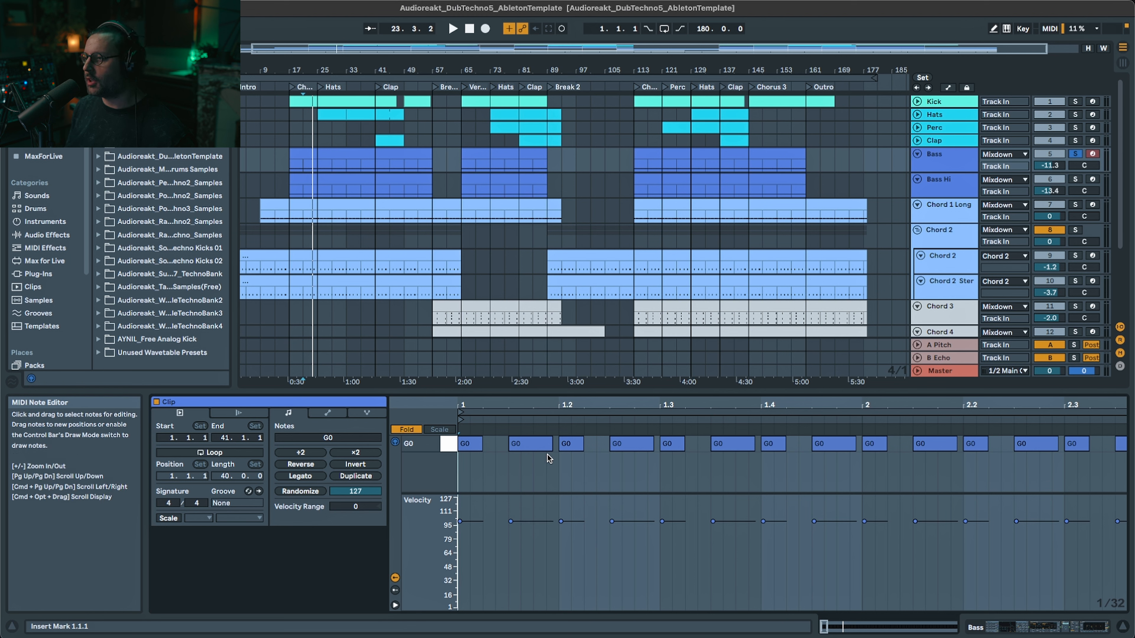
pyautogui.moveTo(552, 449); pyautogui.dragTo(553, 450)
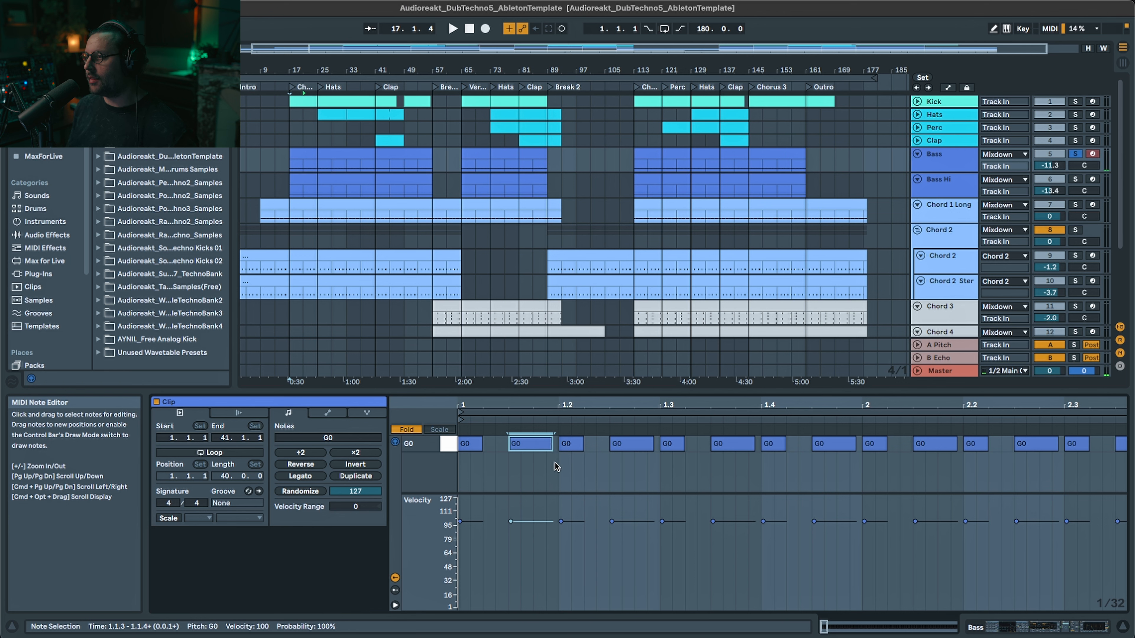
pyautogui.press('space')
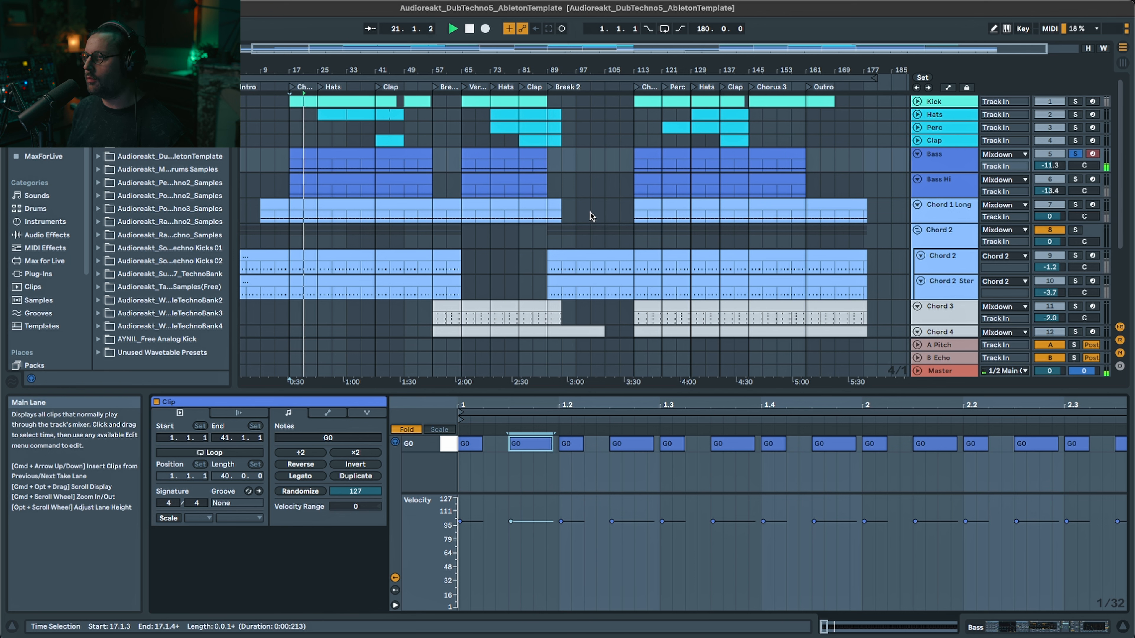
# - Stop playback and examine the Bass track's Operator, viewing its oscillator and filter envelopes
pyautogui.doubleClick(944, 164)
pyautogui.click(700, 488)
pyautogui.press('space')
pyautogui.click(285, 594)
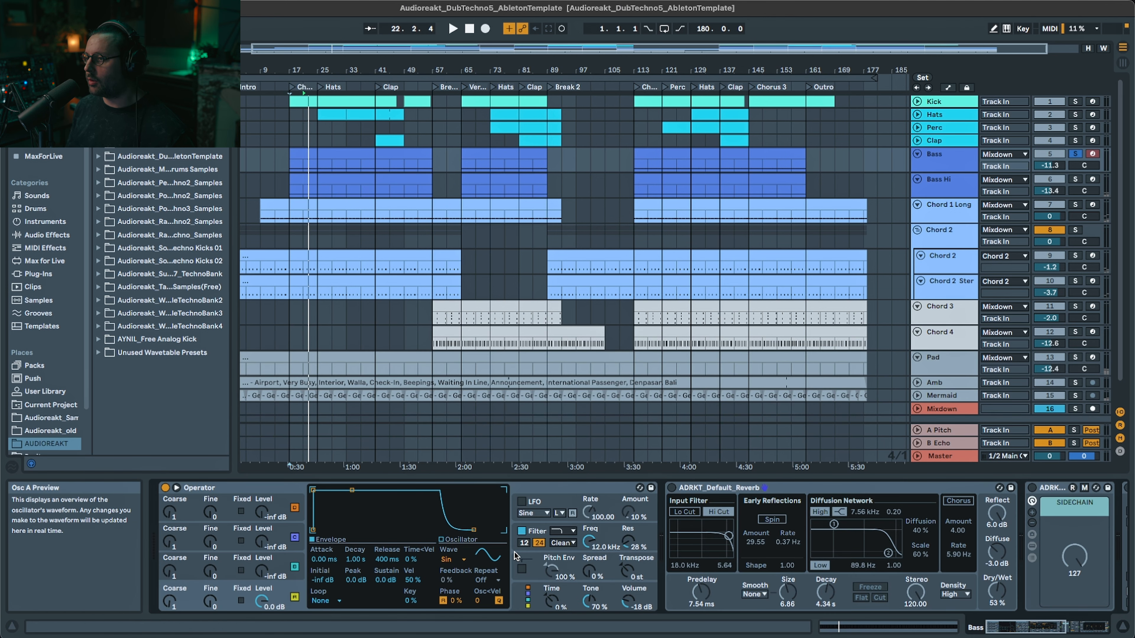
pyautogui.click(543, 529)
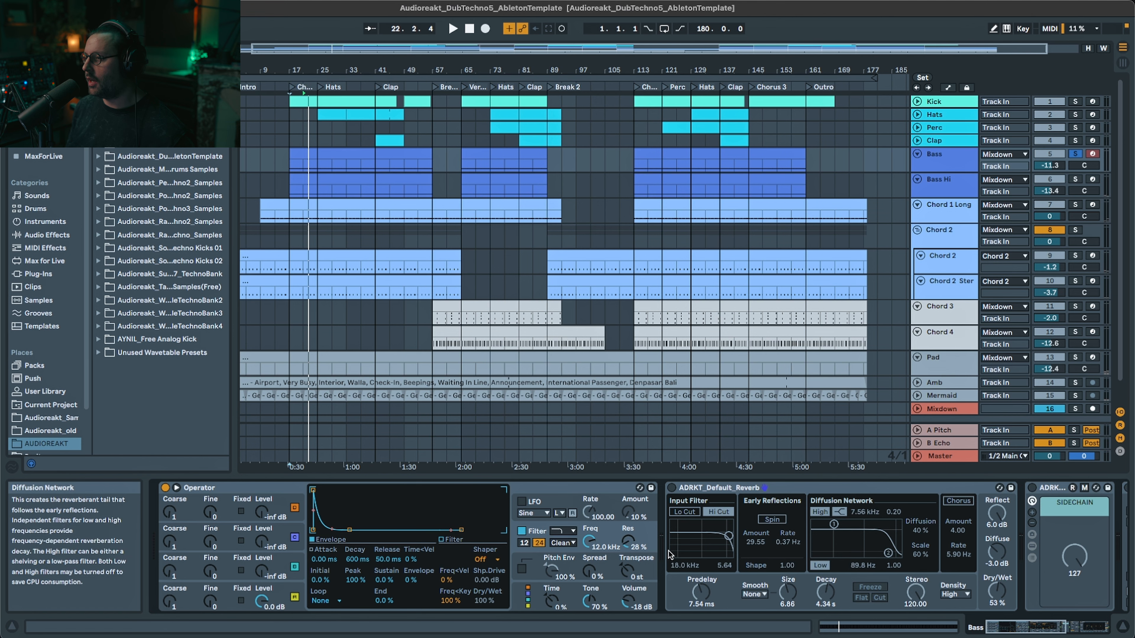
# - Play the bassline, switch on ADRKT_Default_Reverb and bring the rest of the Bass device chain into view
pyautogui.click(672, 487)
pyautogui.press('space')
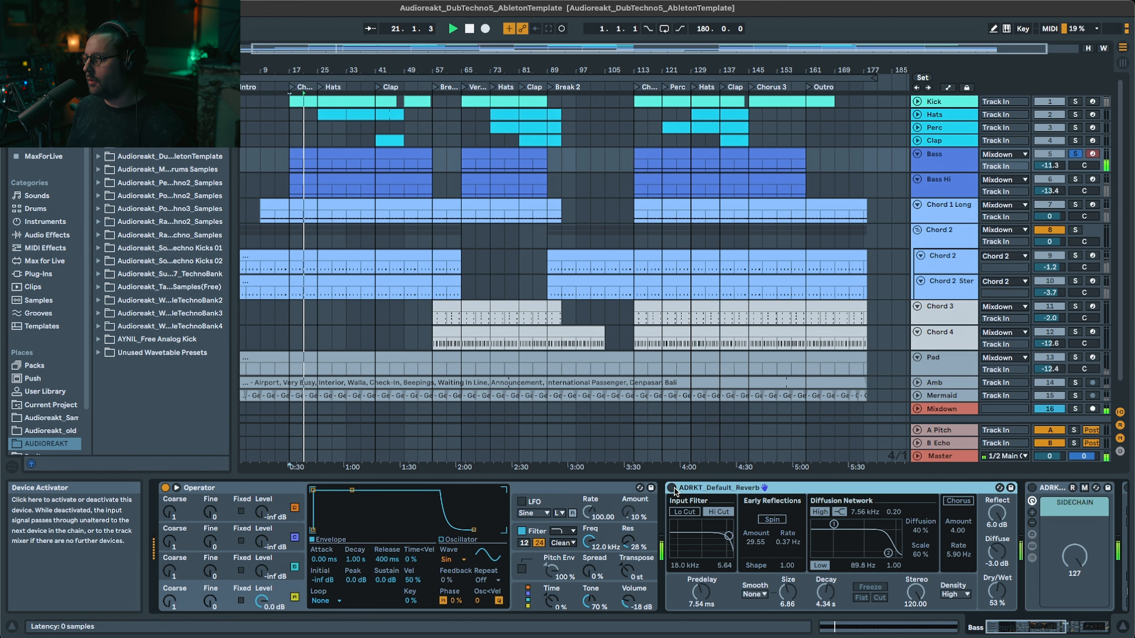
pyautogui.moveTo(1018, 626); pyautogui.dragTo(1079, 609)
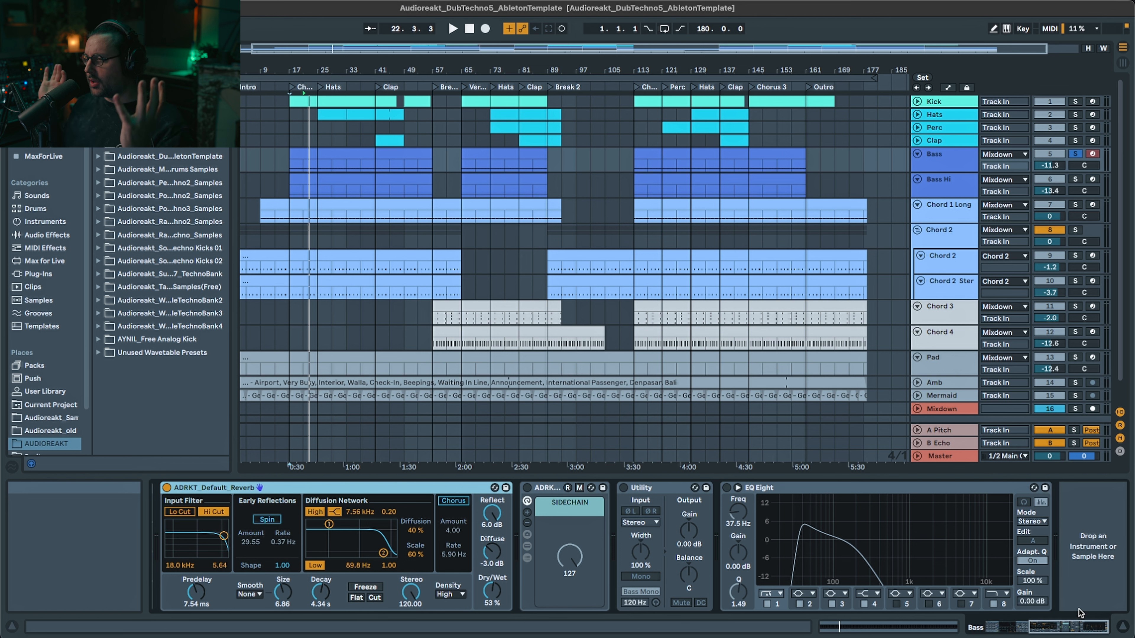
# - Switch on the Bass track's sidechain rack, Utility and EQ Eight one after another while the bassline plays
pyautogui.click(547, 487)
pyautogui.press('space')
pyautogui.click(527, 488)
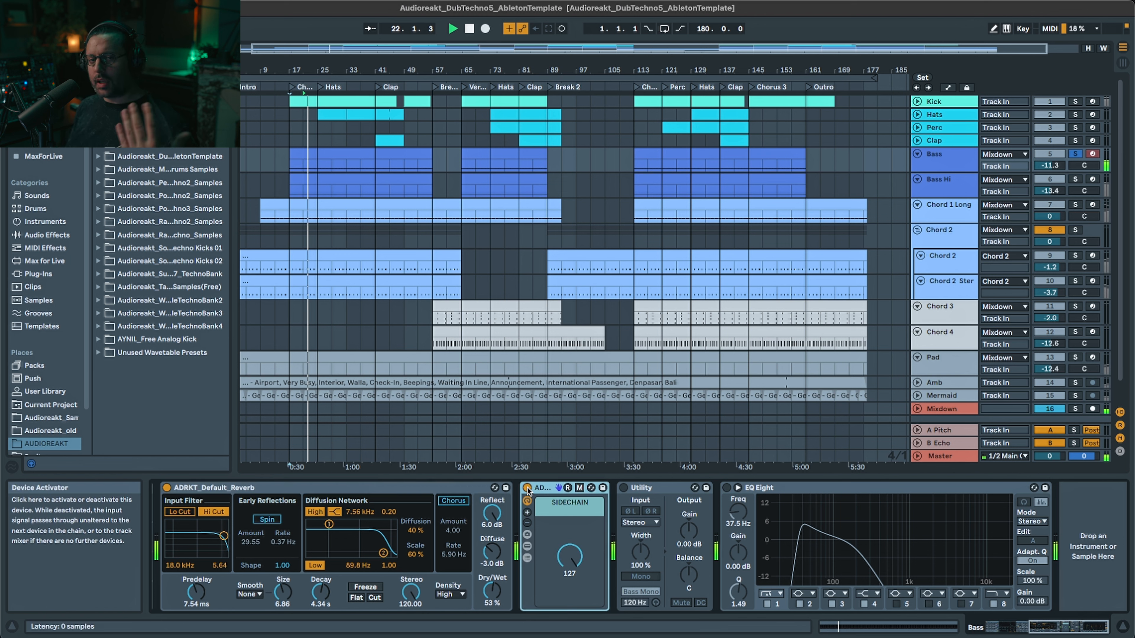
pyautogui.click(624, 488)
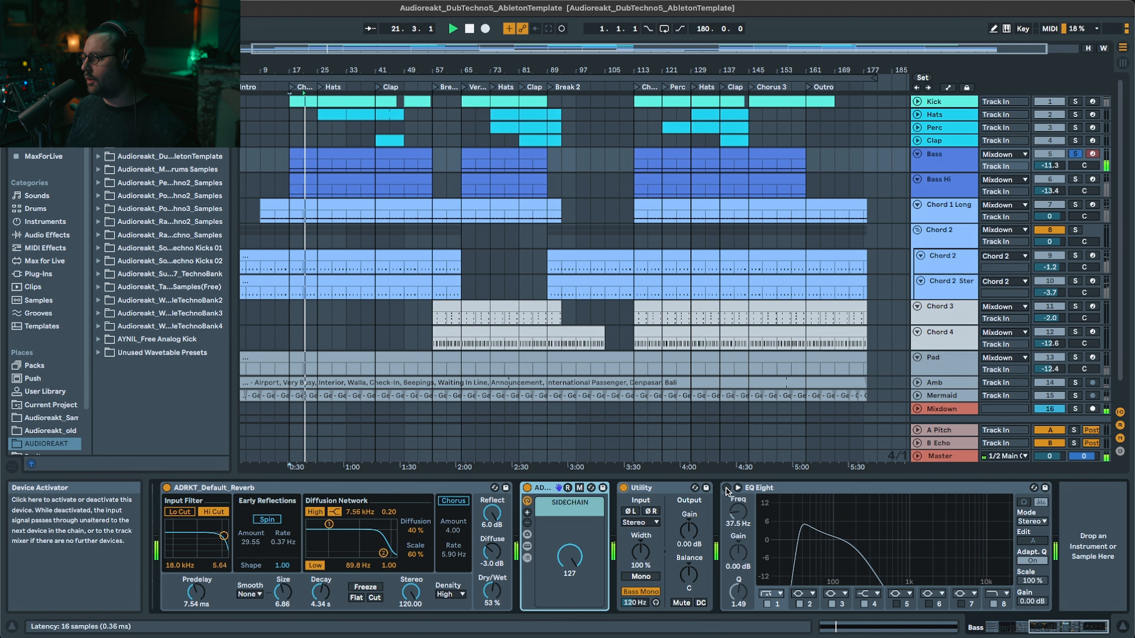
pyautogui.click(726, 489)
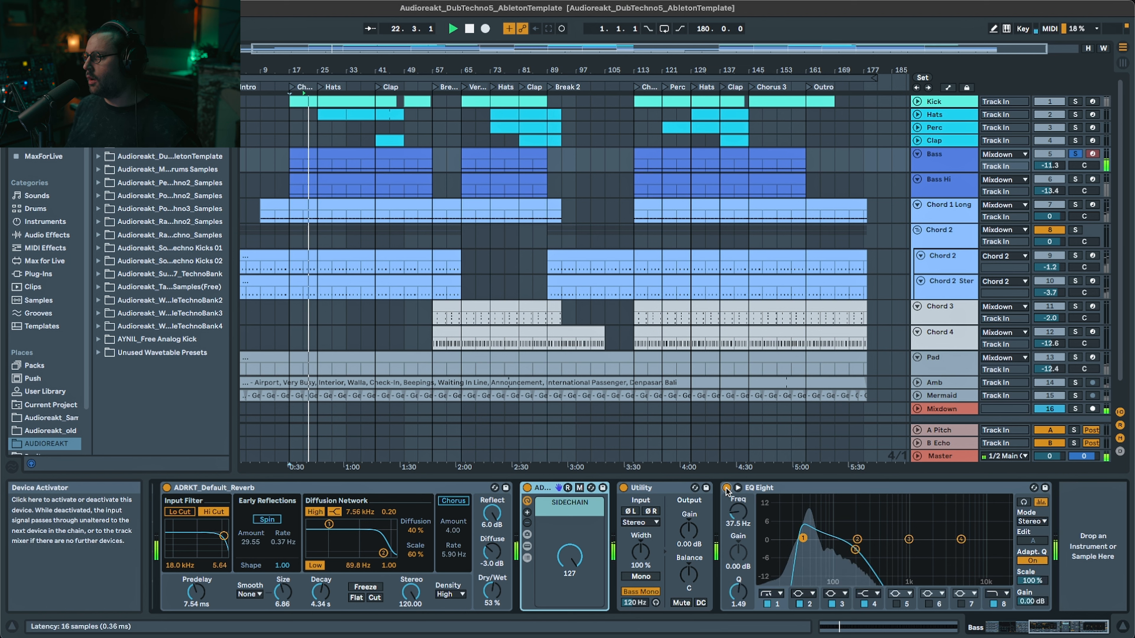
pyautogui.press('space')
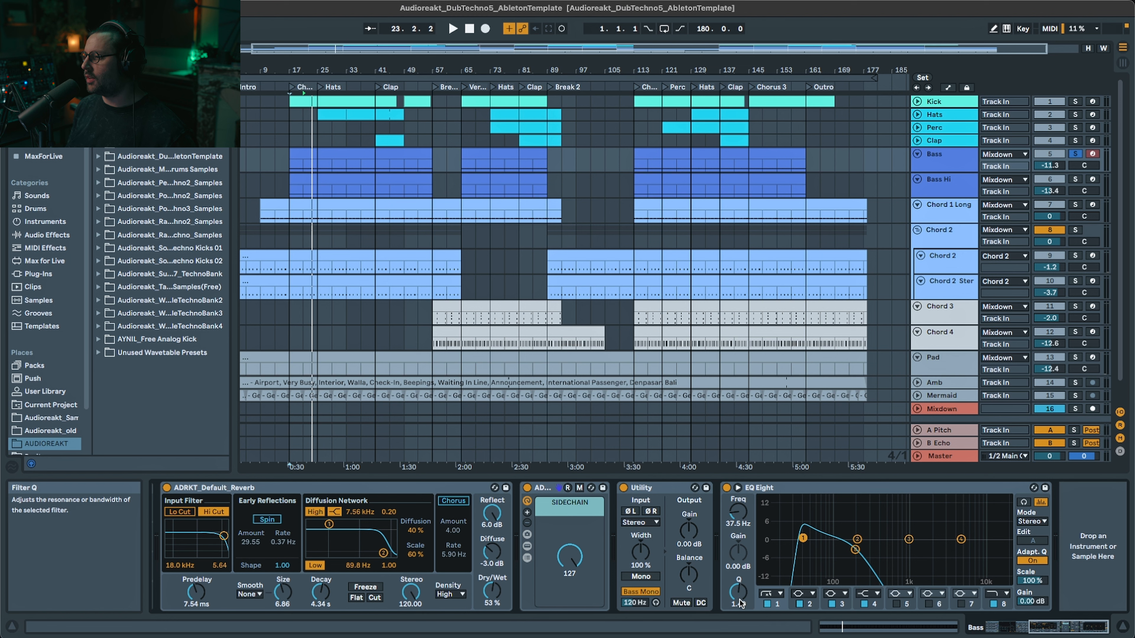
# - Play the bassline and compare it with EQ Eight's bands 1 and 8 bypassed and restored
pyautogui.click(767, 604)
pyautogui.press('space')
pyautogui.click(767, 604)
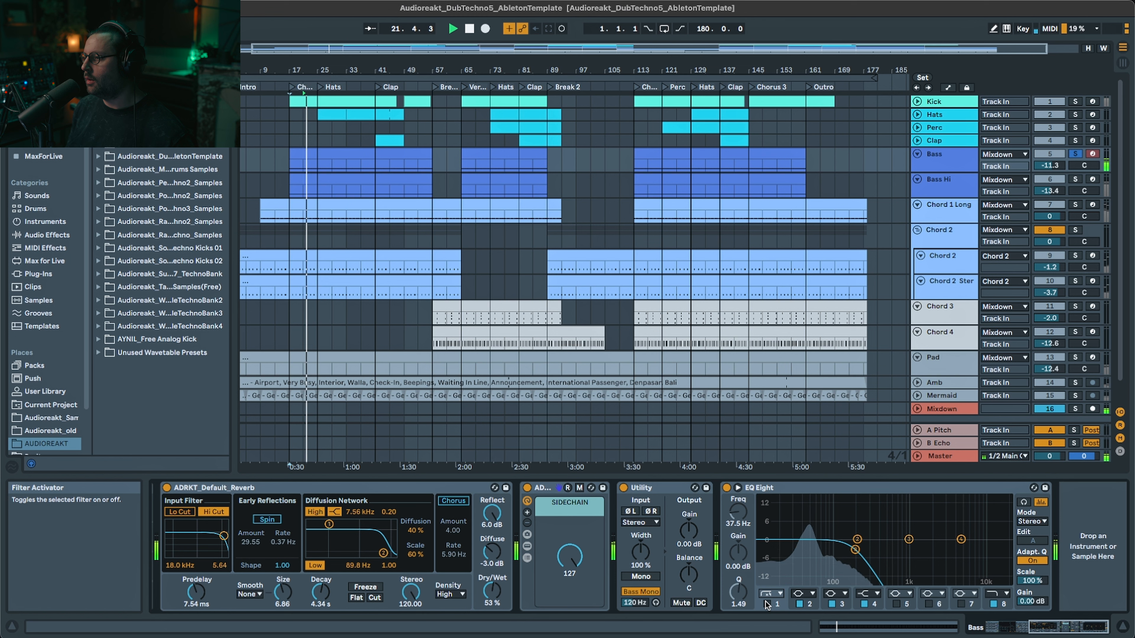
pyautogui.click(855, 550)
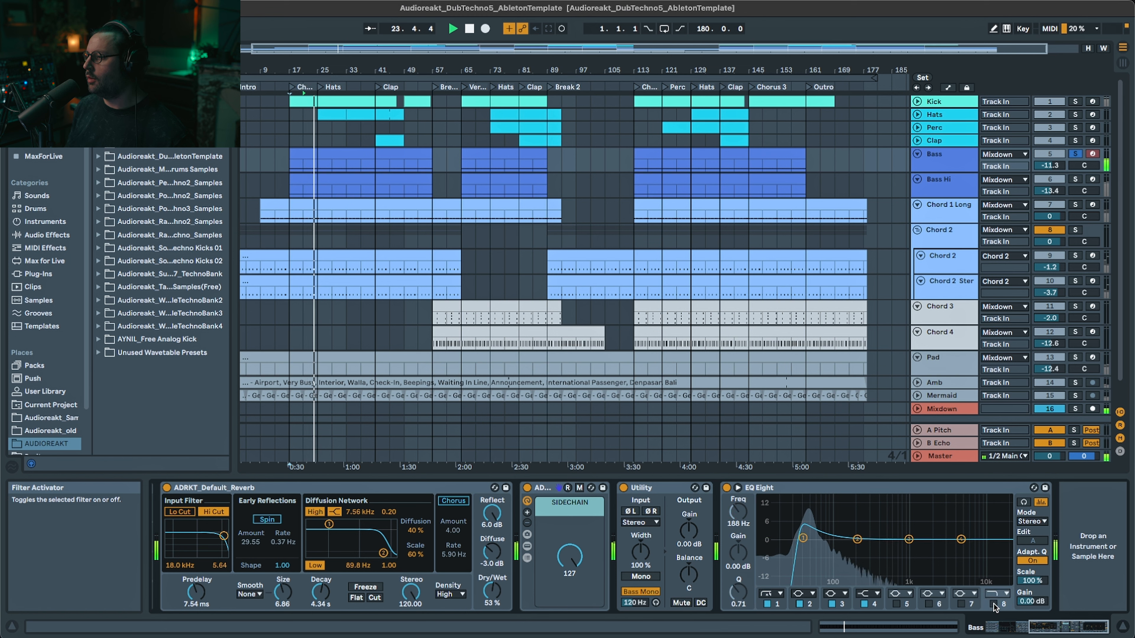
pyautogui.press('space')
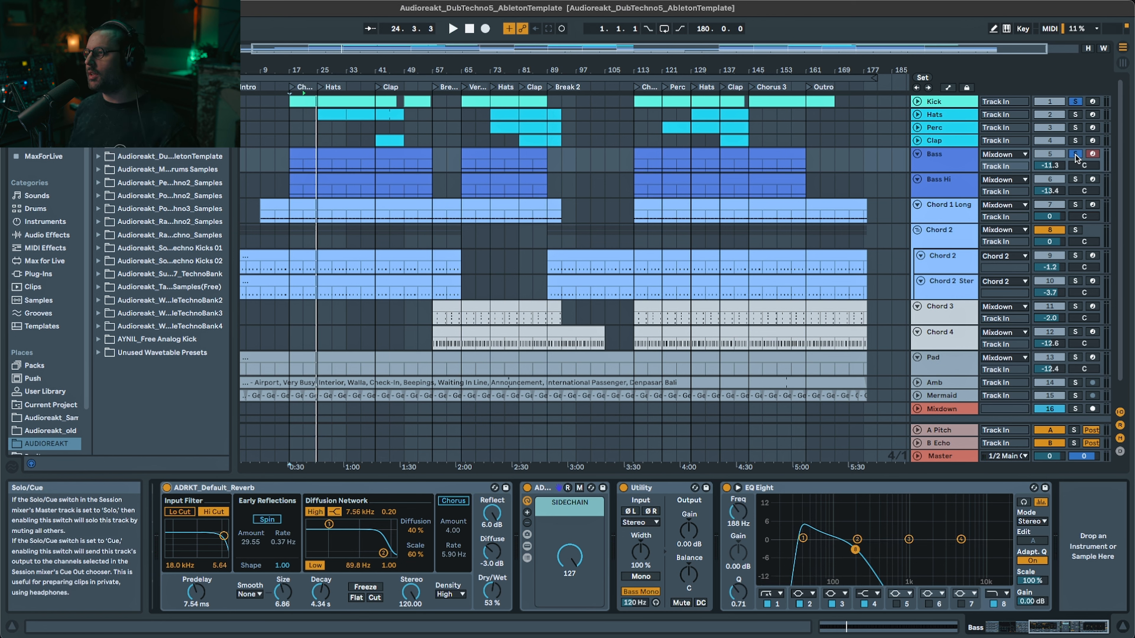
# - Solo only the Bass Hi track and play its clip from bar 17 with its MIDI notes shown
pyautogui.click(1076, 155)
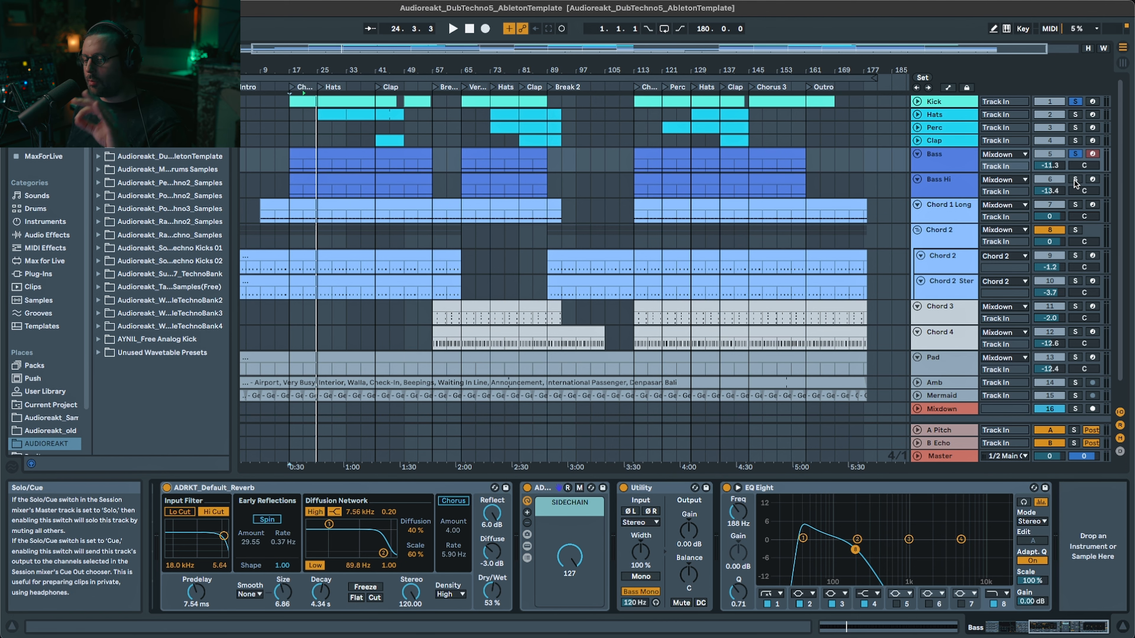
pyautogui.click(1075, 180)
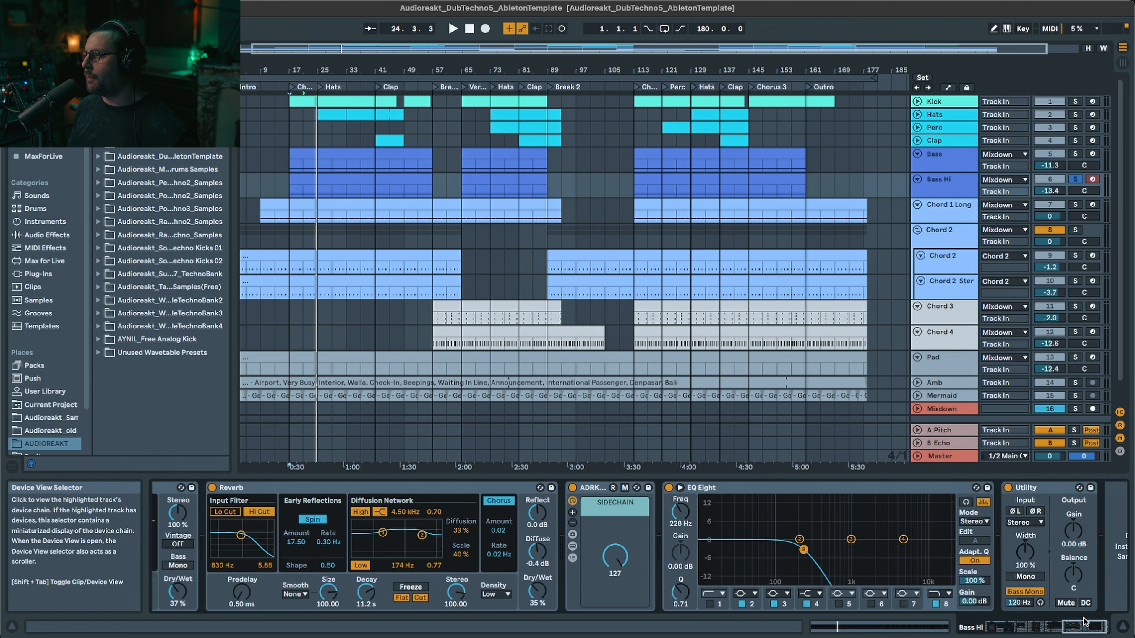
pyautogui.click(322, 175)
pyautogui.press('space')
pyautogui.moveTo(467, 406); pyautogui.dragTo(469, 519)
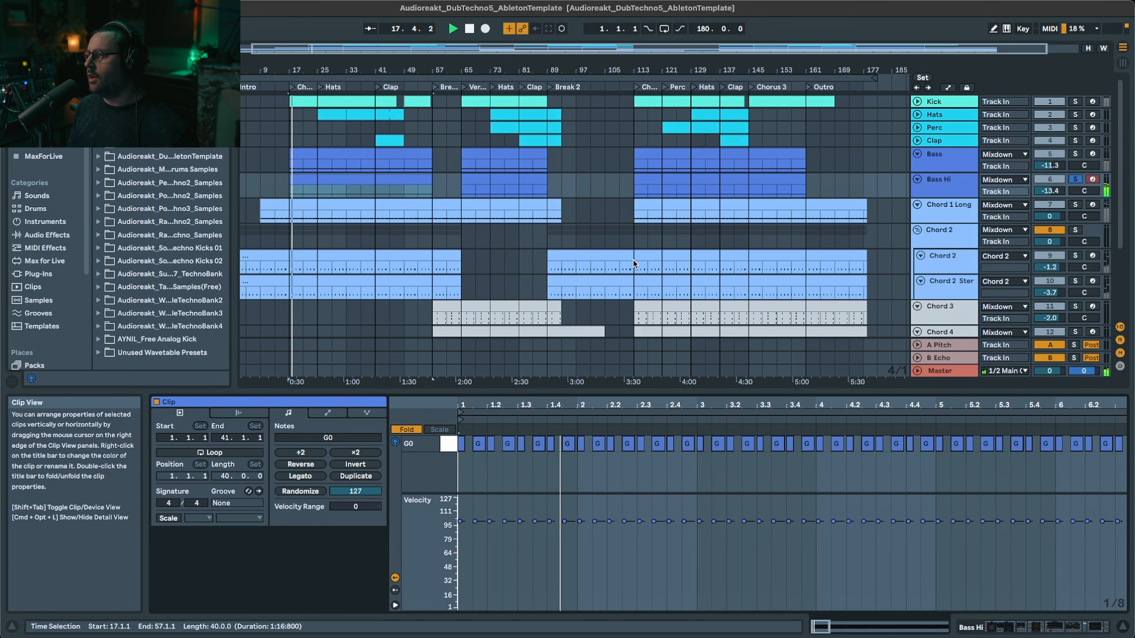
# - Show the Bass Hi devices, play the Wavetable sound from bar 17 and switch on the Amp
pyautogui.click(949, 183)
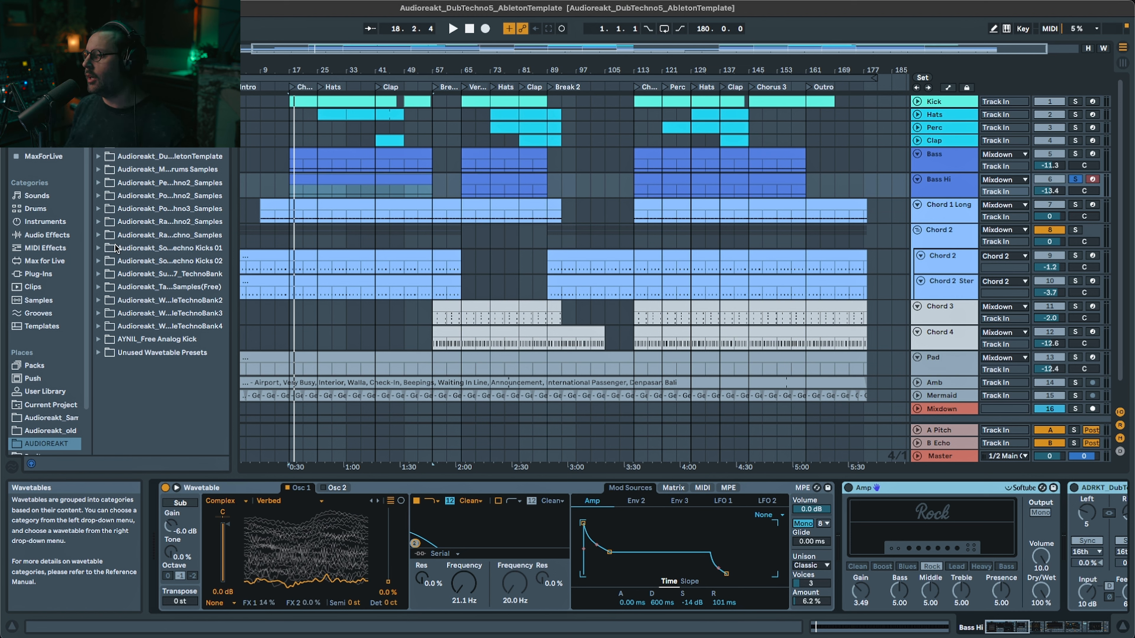
pyautogui.click(517, 488)
pyautogui.press('space')
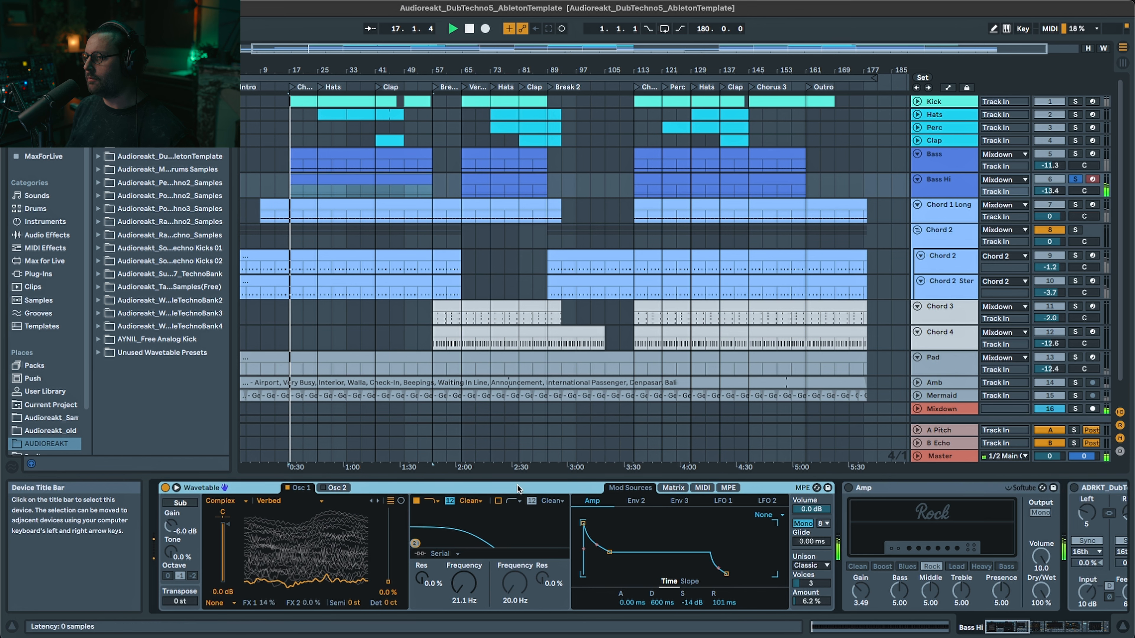
pyautogui.click(848, 487)
# - Switch on the ADRKT_DubTechnoChord echo on Bass Hi and examine its settings
pyautogui.click(1095, 487)
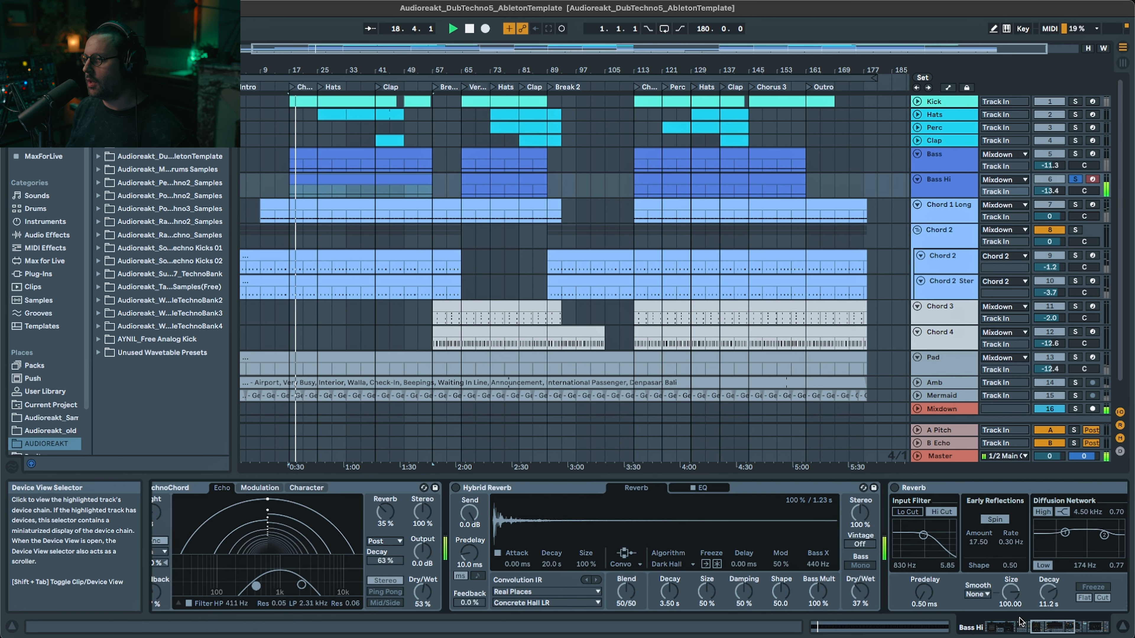
pyautogui.click(159, 488)
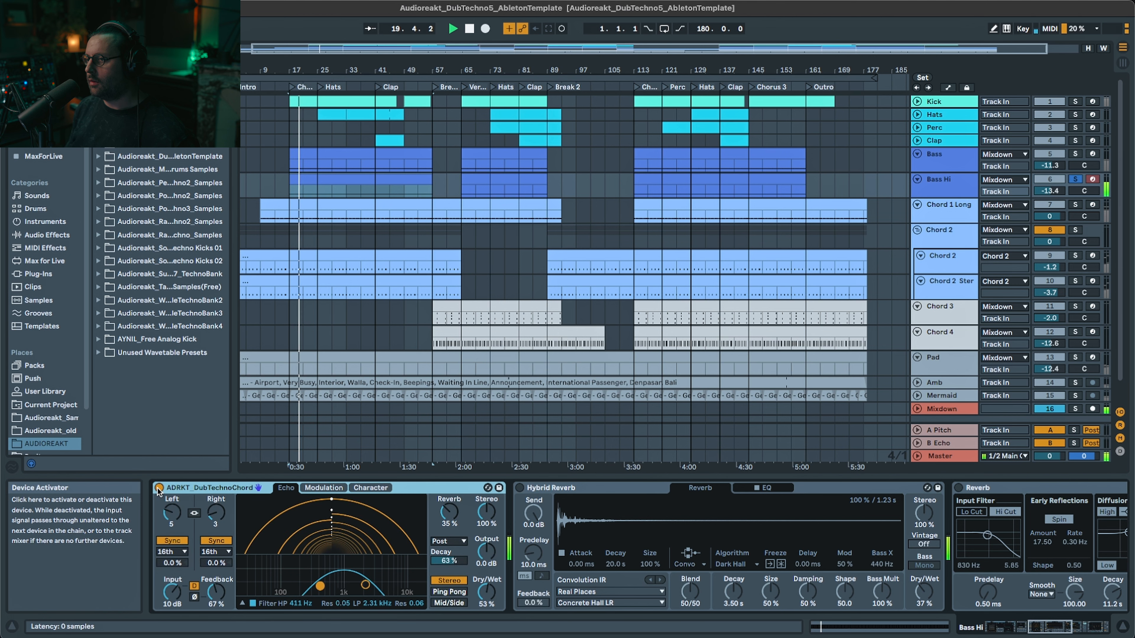
pyautogui.click(1044, 630)
pyautogui.moveTo(1043, 630); pyautogui.dragTo(1033, 630)
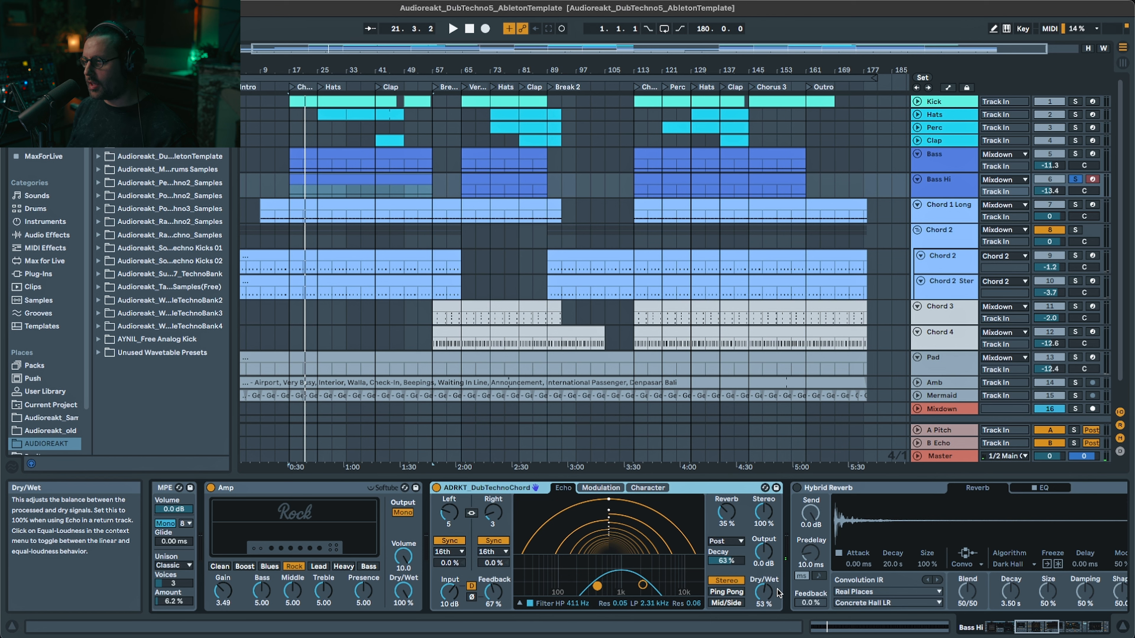
# - Switch on Hybrid Reverb and Reverb on the Bass Hi track while playing from bar 17
pyautogui.press('space')
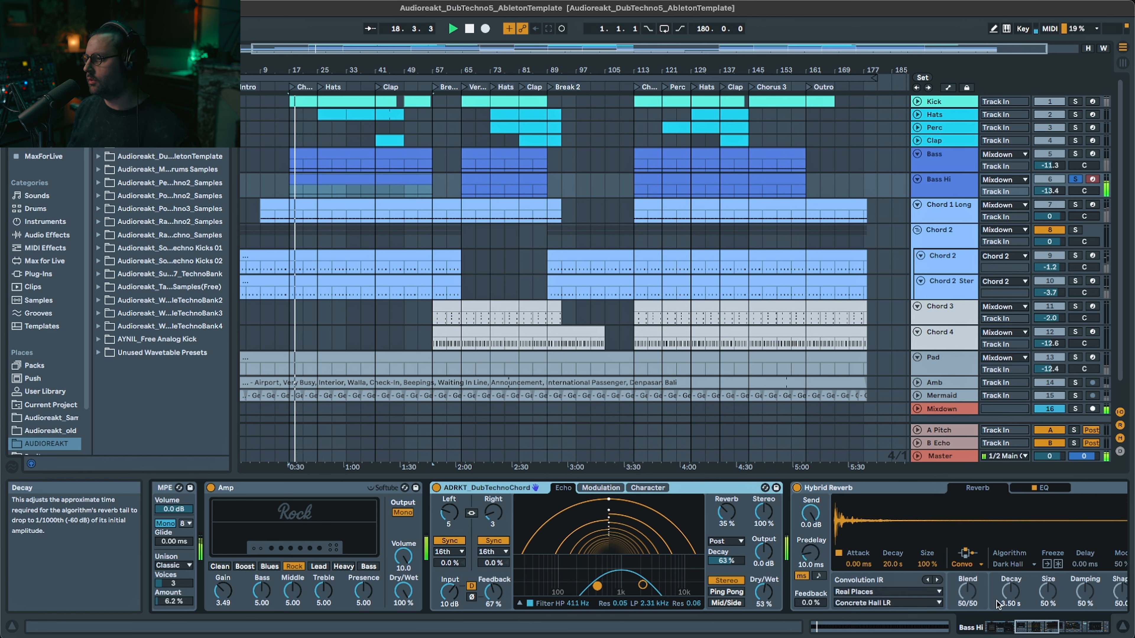
pyautogui.click(1026, 625)
pyautogui.press('space')
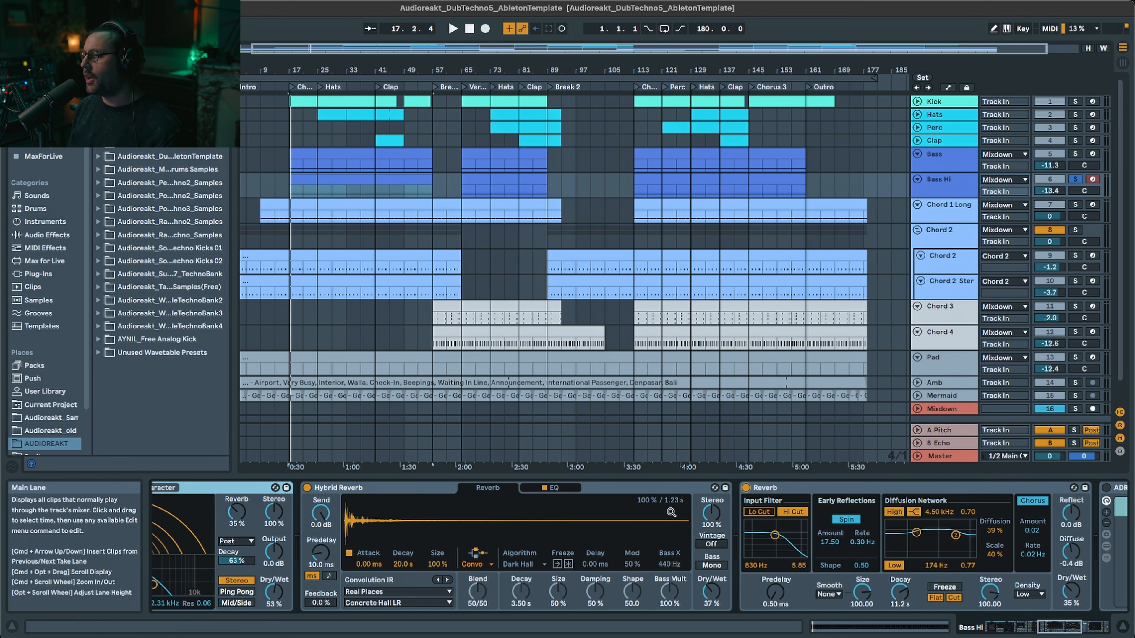
# - Play Bass Hi and compare its sound with Hybrid Reverb bypassed and restored
pyautogui.click(316, 490)
pyautogui.press('space')
pyautogui.click(311, 489)
pyautogui.click(308, 488)
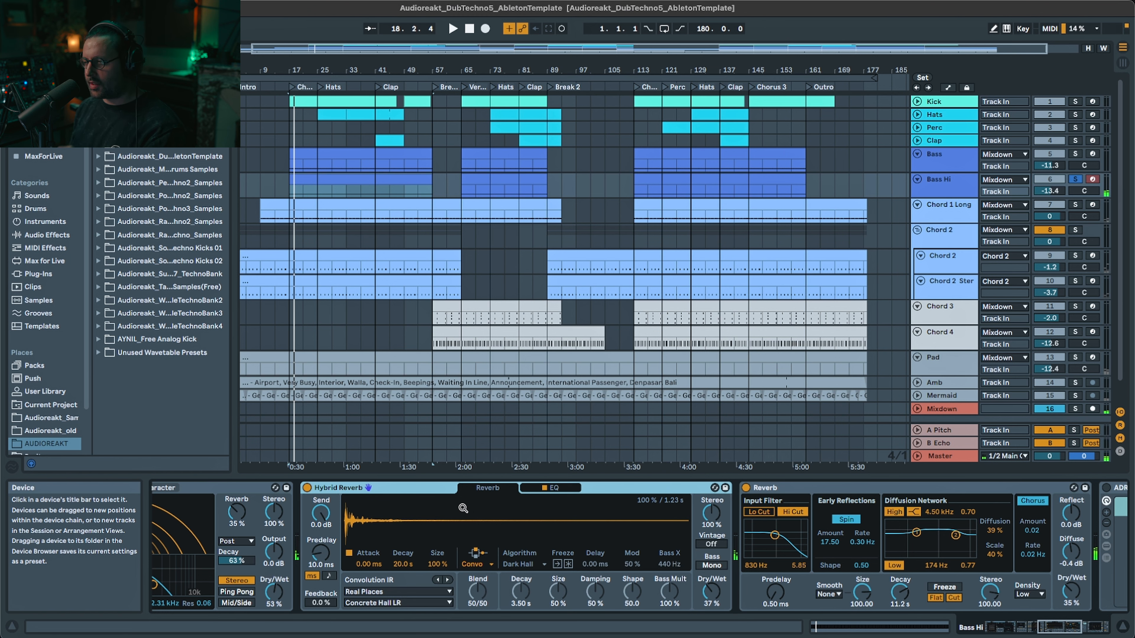
# - Switch on Bass Hi's sidechain rack, EQ Eight and Utility in turn while playing from bar 17
pyautogui.hscroll(5, 447, 536)
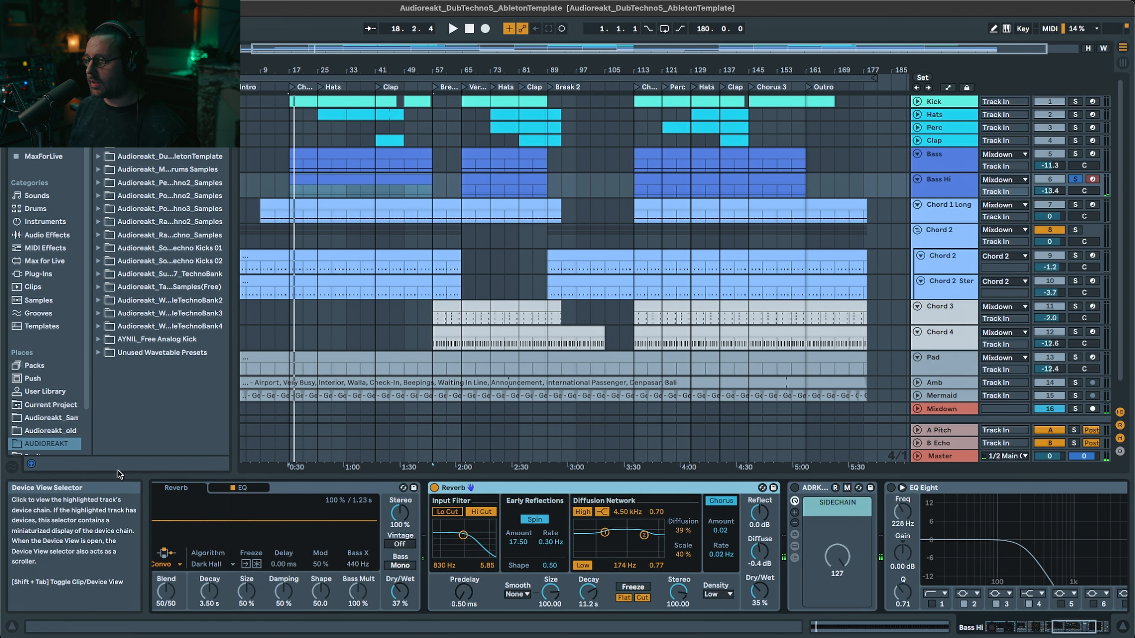
pyautogui.press('space')
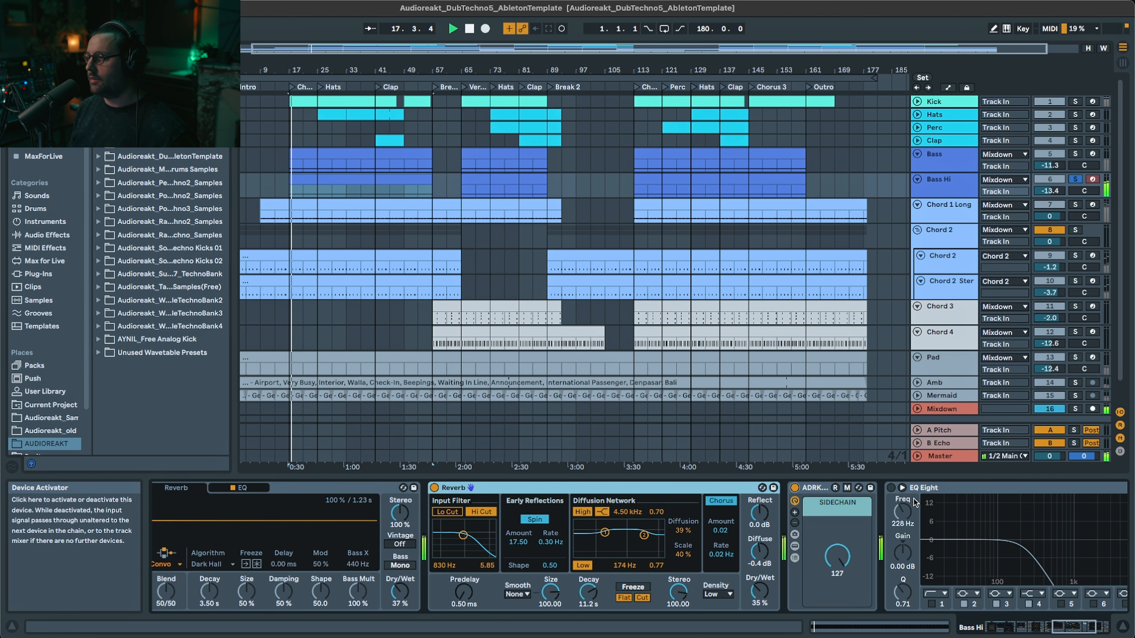
pyautogui.moveTo(1075, 627); pyautogui.dragTo(1093, 627)
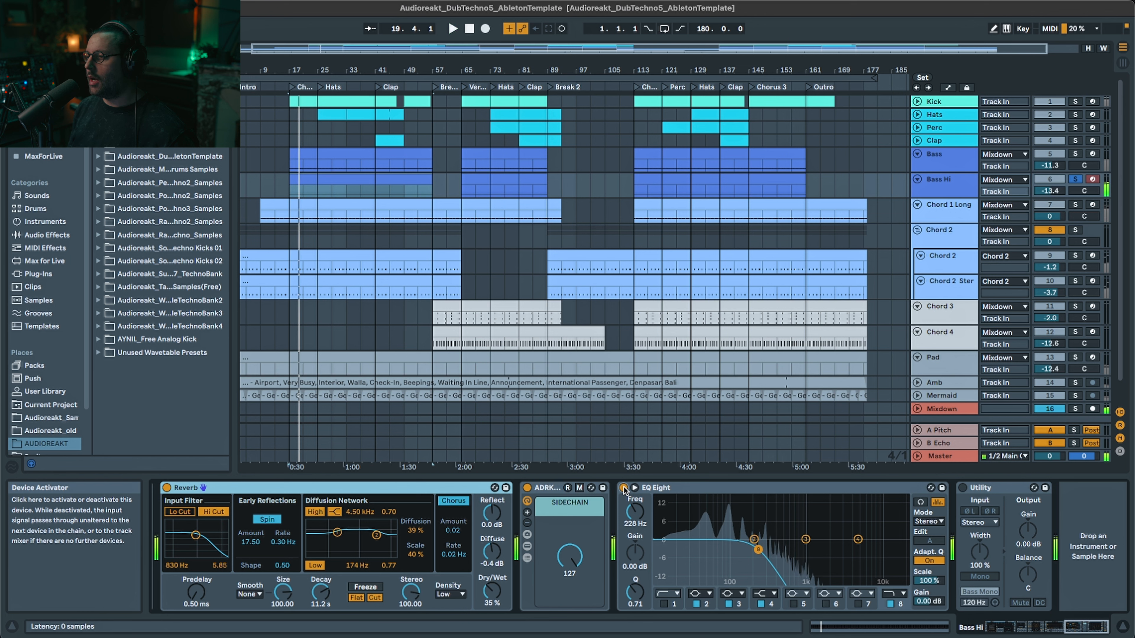
pyautogui.press('space')
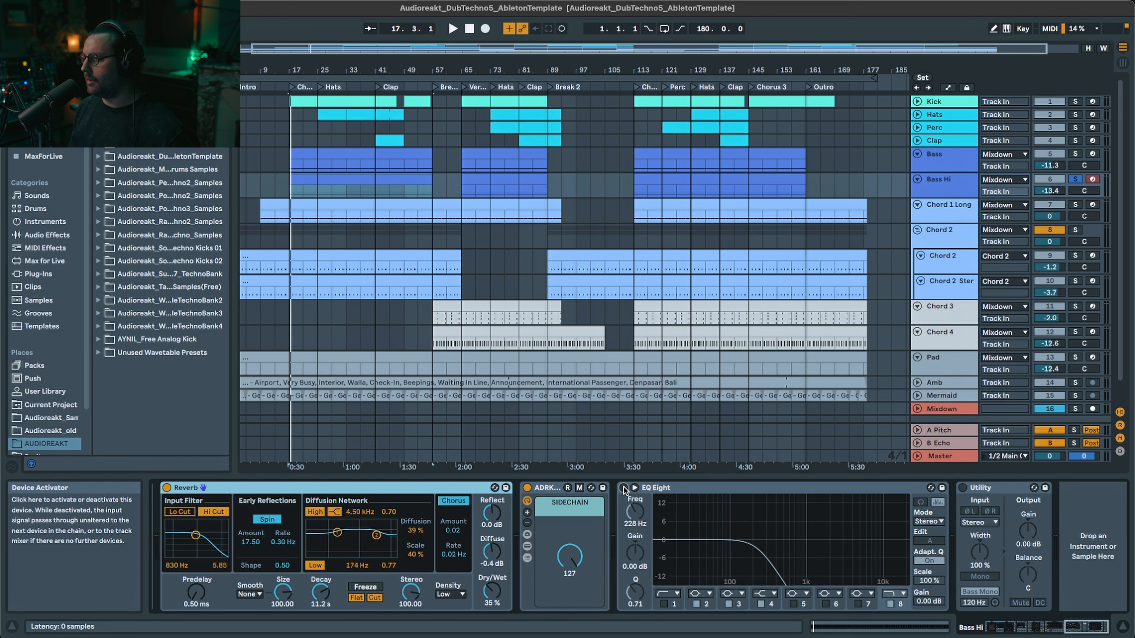
pyautogui.click(624, 489)
pyautogui.press('space')
pyautogui.click(964, 488)
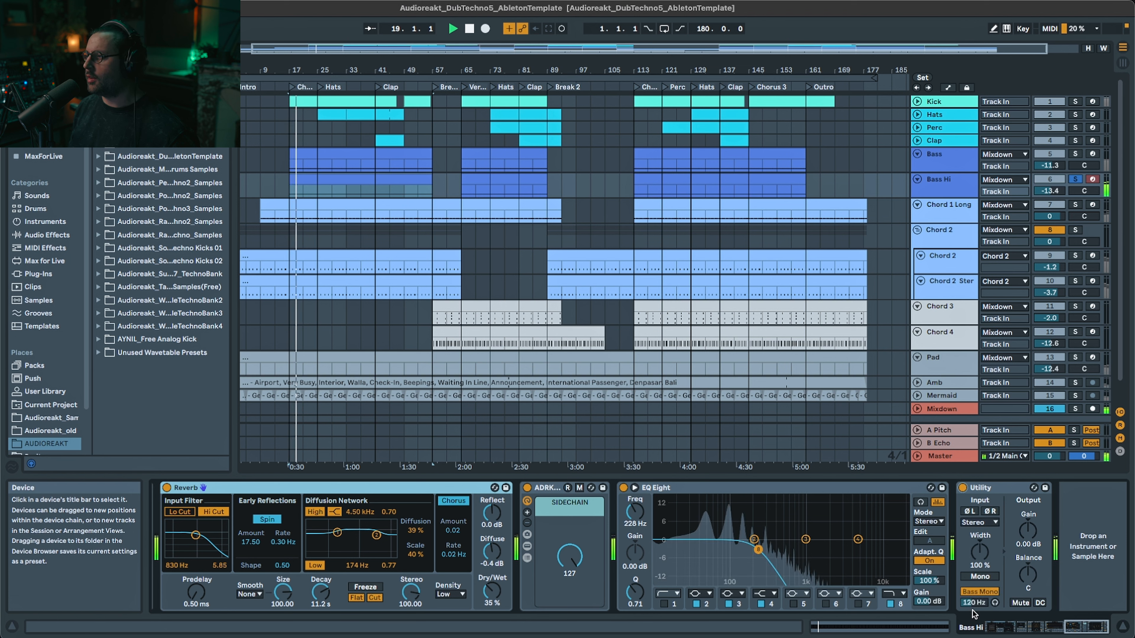
# - Unsolo Bass Hi and compare the full mix with the track muted and unmuted
pyautogui.click(1075, 179)
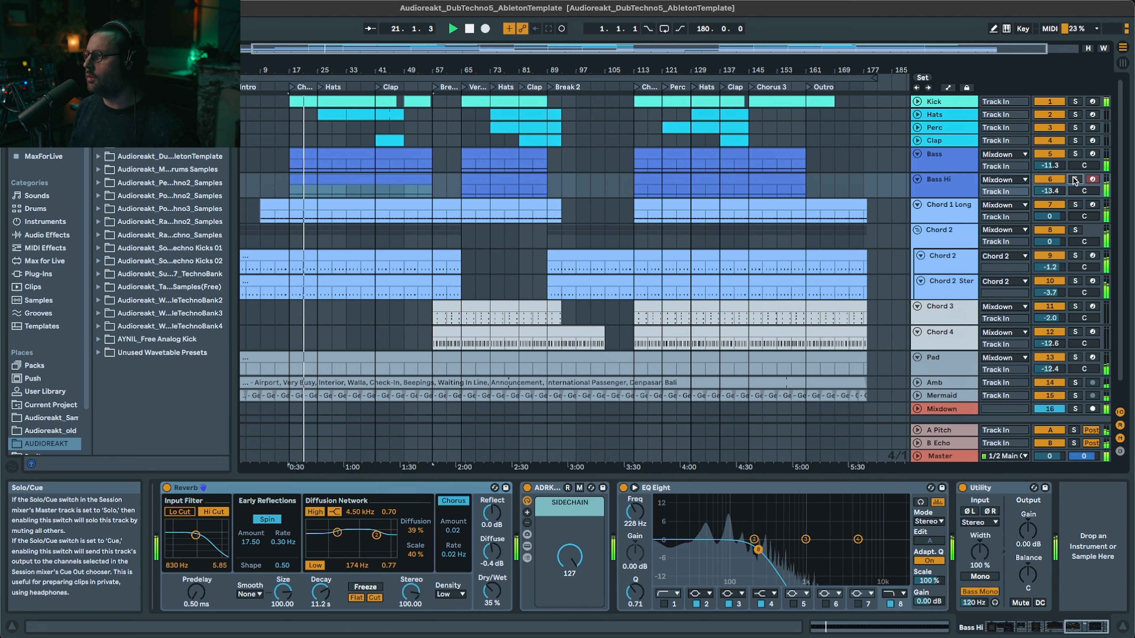
pyautogui.click(1050, 179)
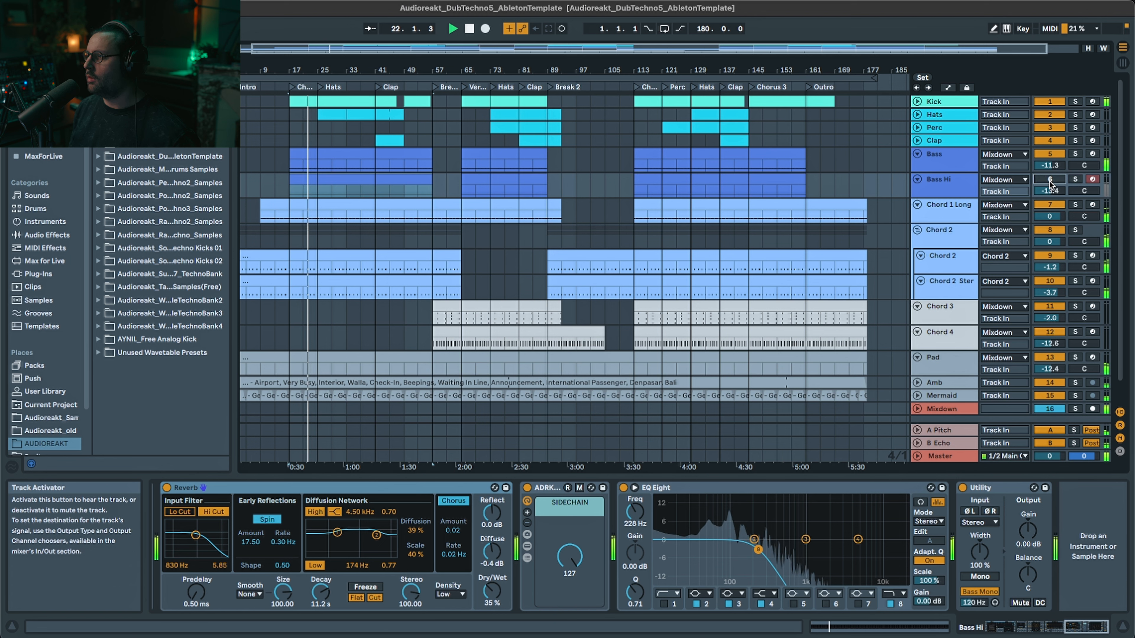
pyautogui.click(1049, 181)
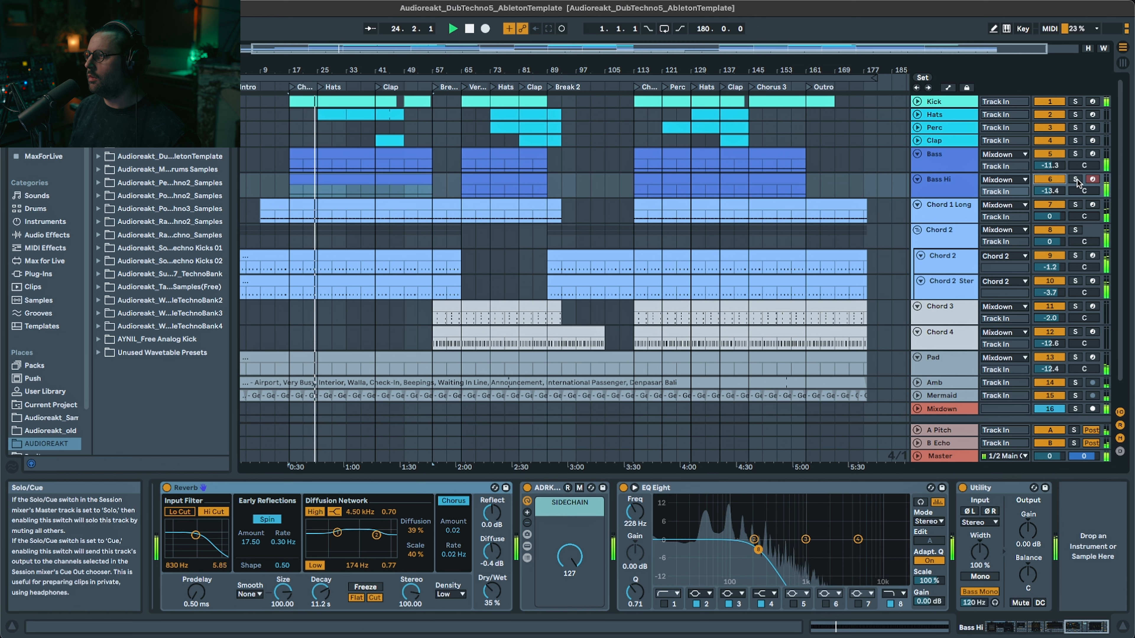
pyautogui.press('space')
# - Show the first Bass Hi clip's MIDI notes close up and play the full mix from bar 33
pyautogui.click(298, 175)
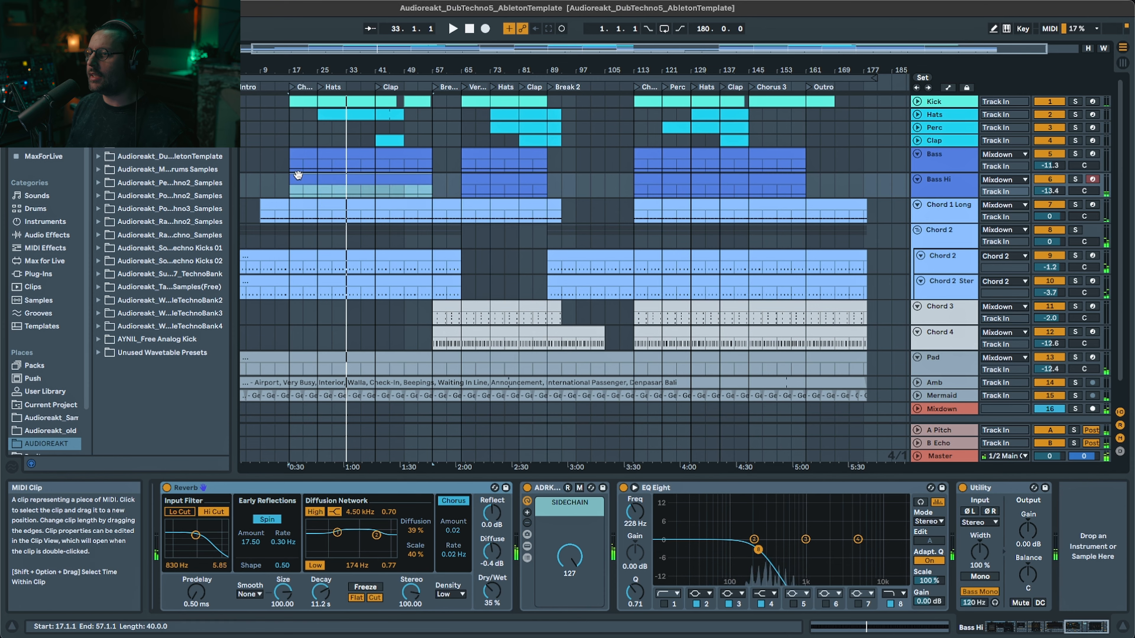
pyautogui.doubleClick(298, 175)
pyautogui.moveTo(460, 405); pyautogui.dragTo(455, 487)
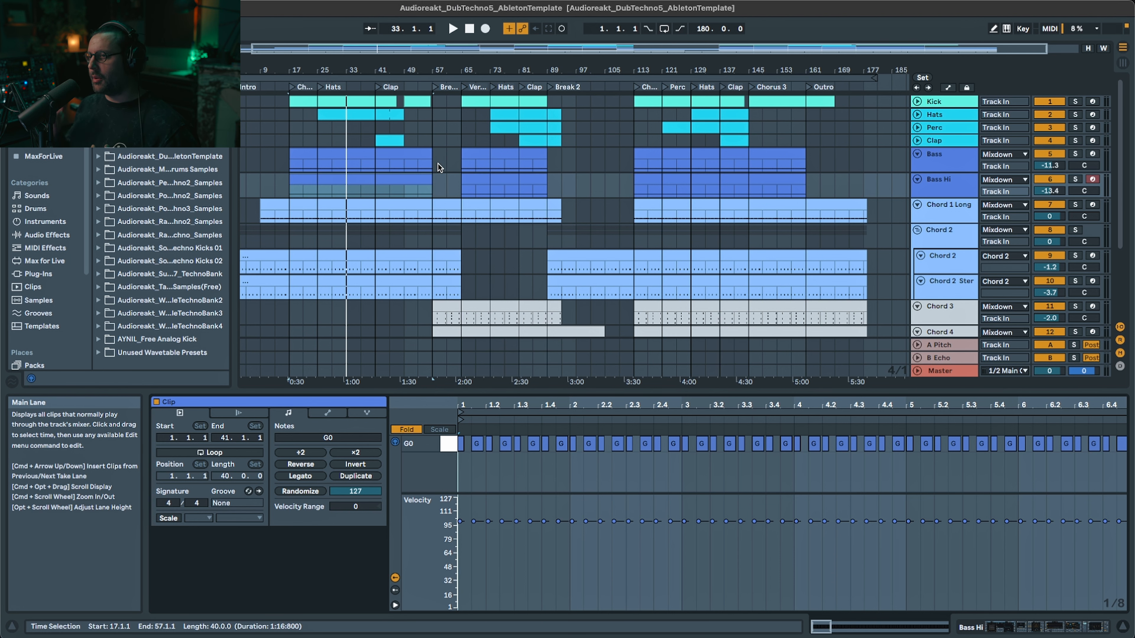
pyautogui.press('space')
# - Solo the Chord 1 Long track and show its Chord, Drift and Auto Filter devices
pyautogui.click(964, 213)
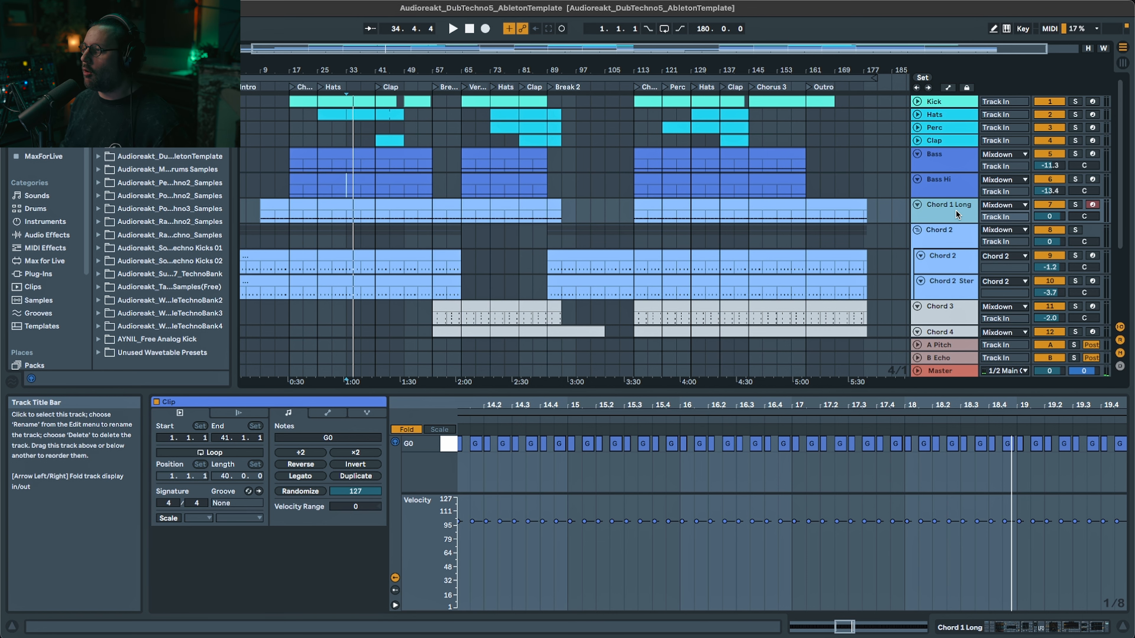
pyautogui.click(1074, 205)
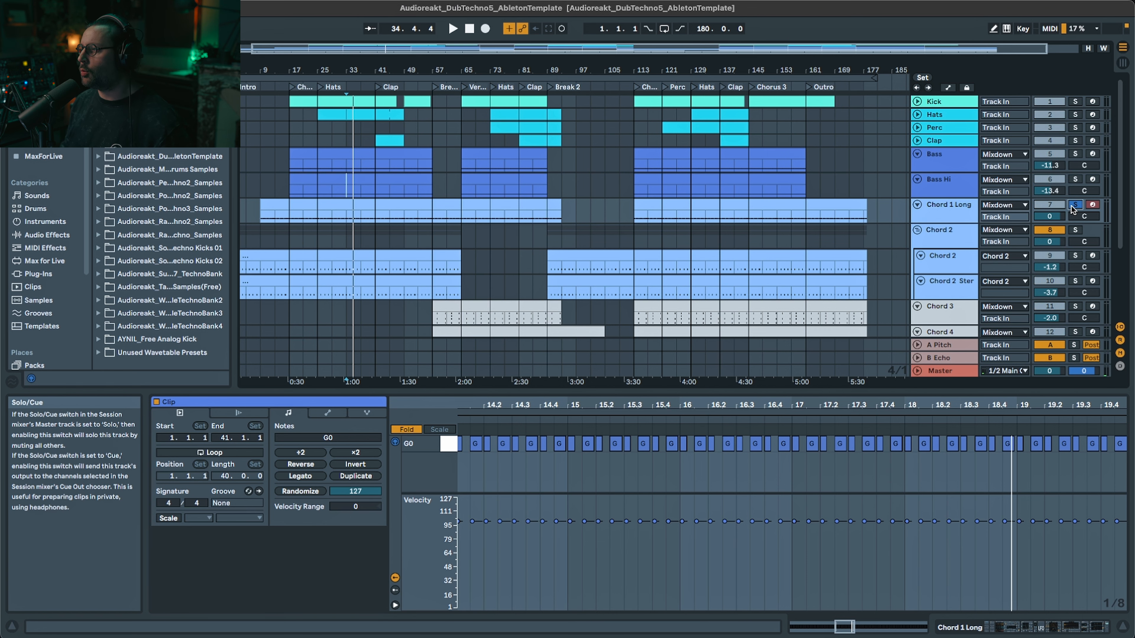
pyautogui.doubleClick(975, 209)
pyautogui.click(929, 241)
pyautogui.click(940, 208)
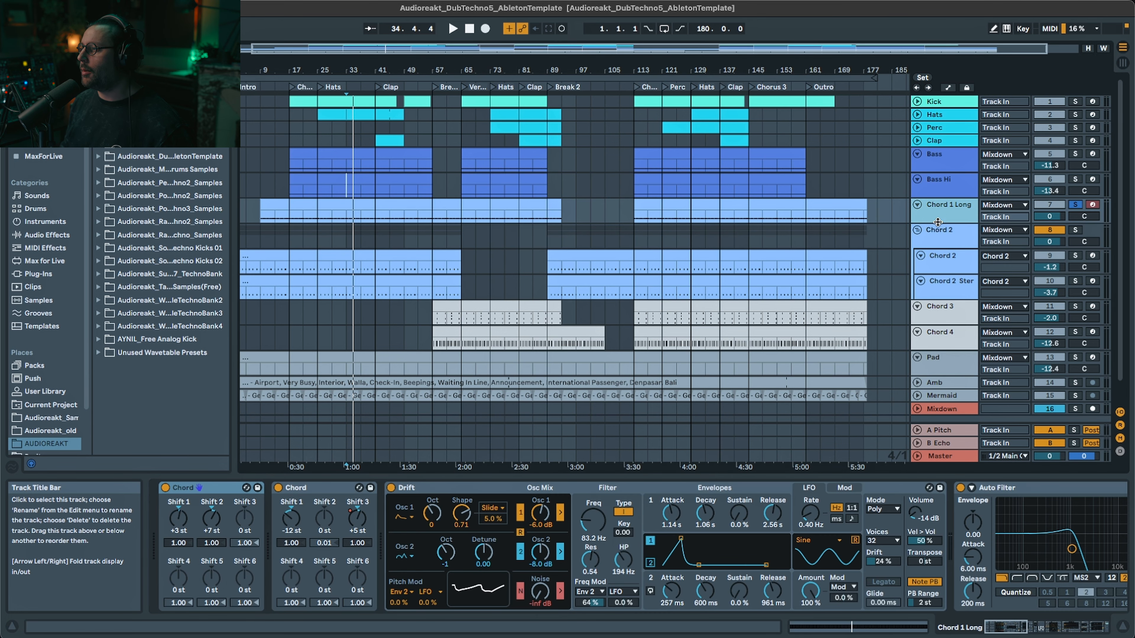
# - Solo the Chord 2 track inside its group and play its Break 2 clip with the G1 notes shown close up
pyautogui.click(948, 241)
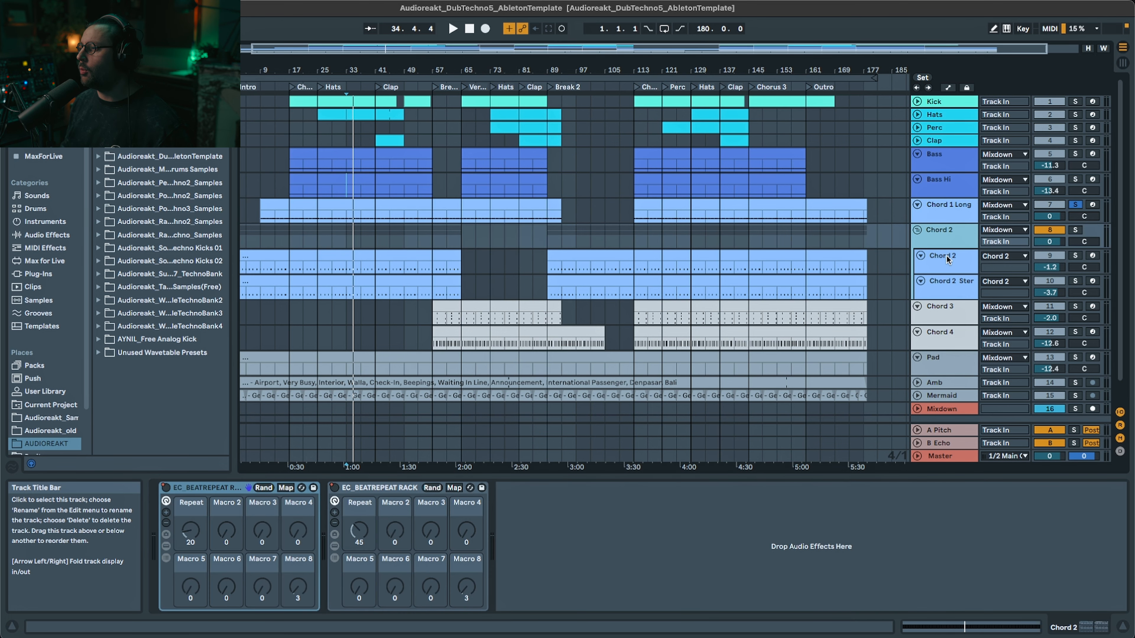
pyautogui.click(955, 262)
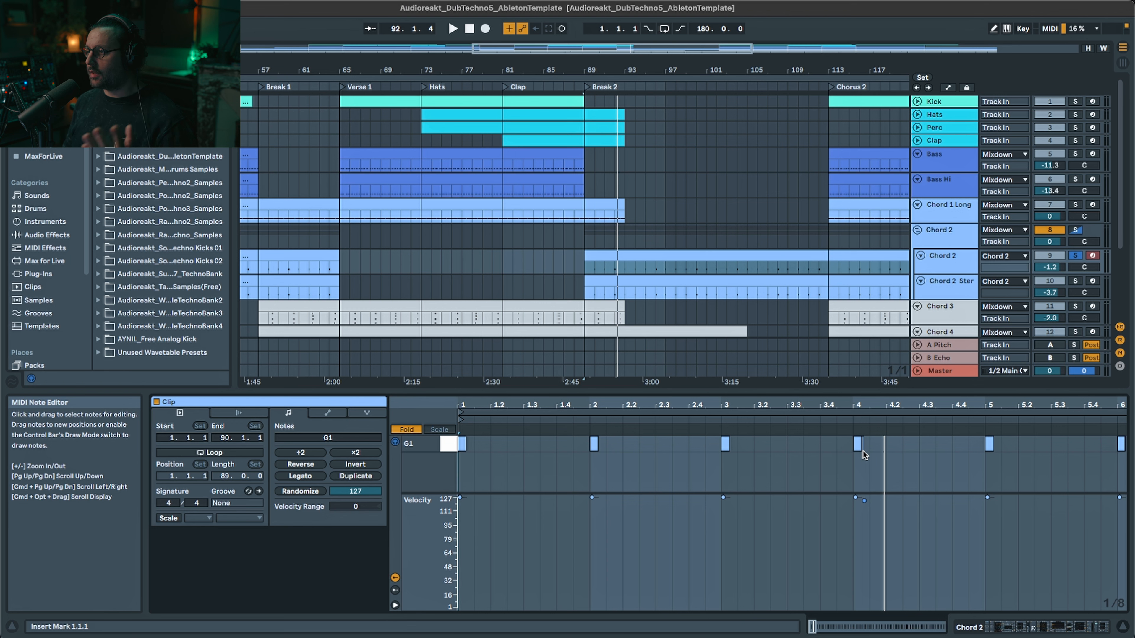
pyautogui.click(710, 421)
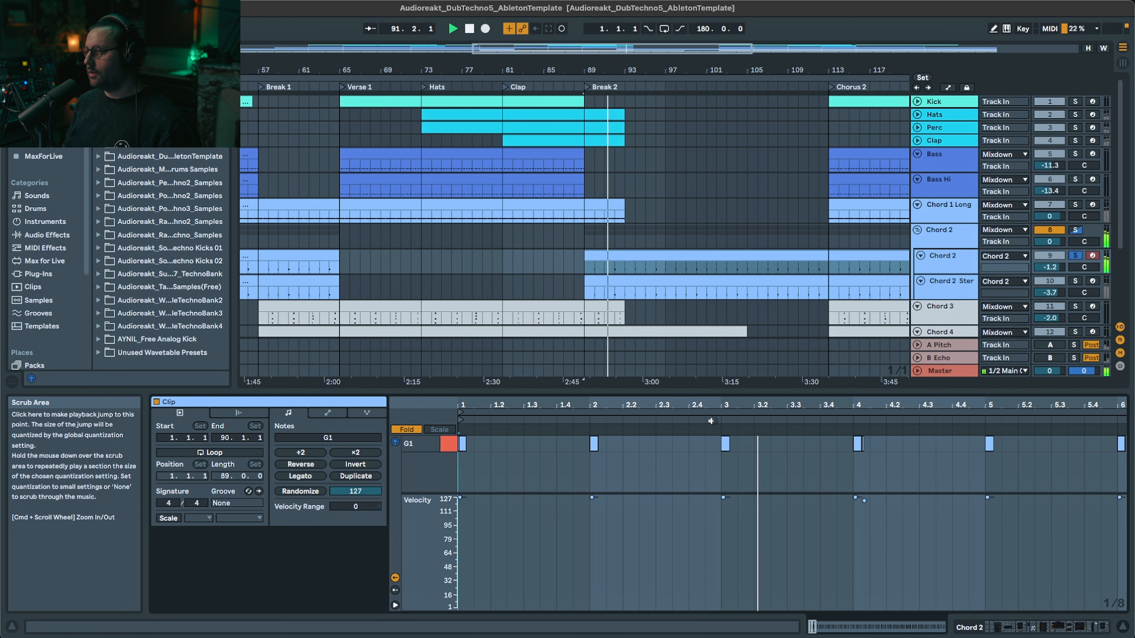
pyautogui.press('space')
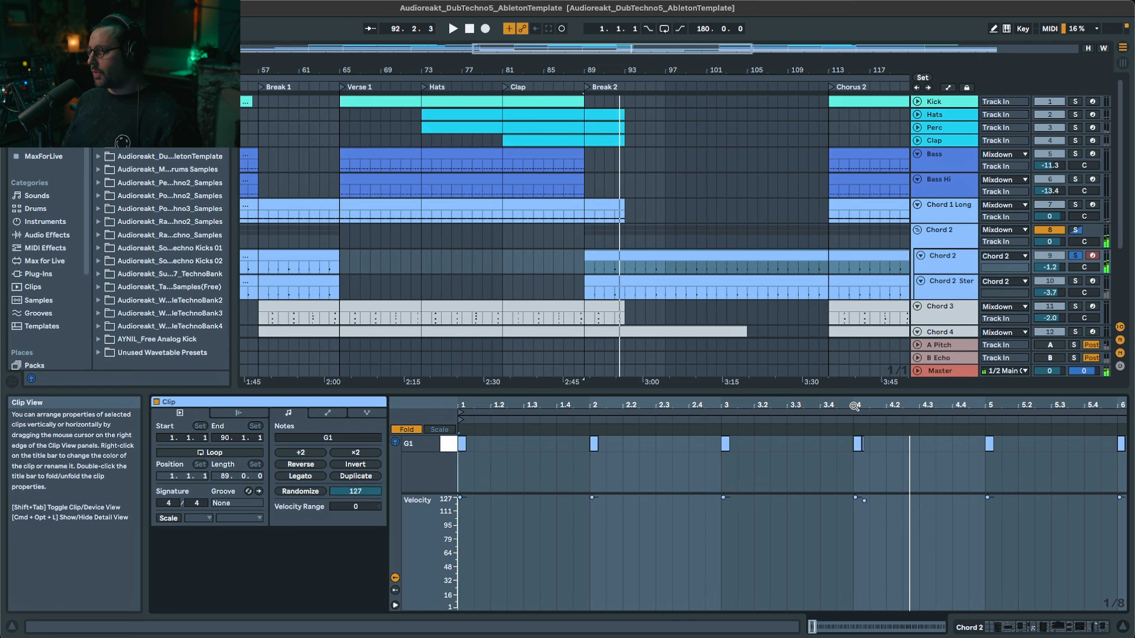
# - Show Chord 2's device chain and deactivate every device from Auto Filter to the end
pyautogui.click(672, 262)
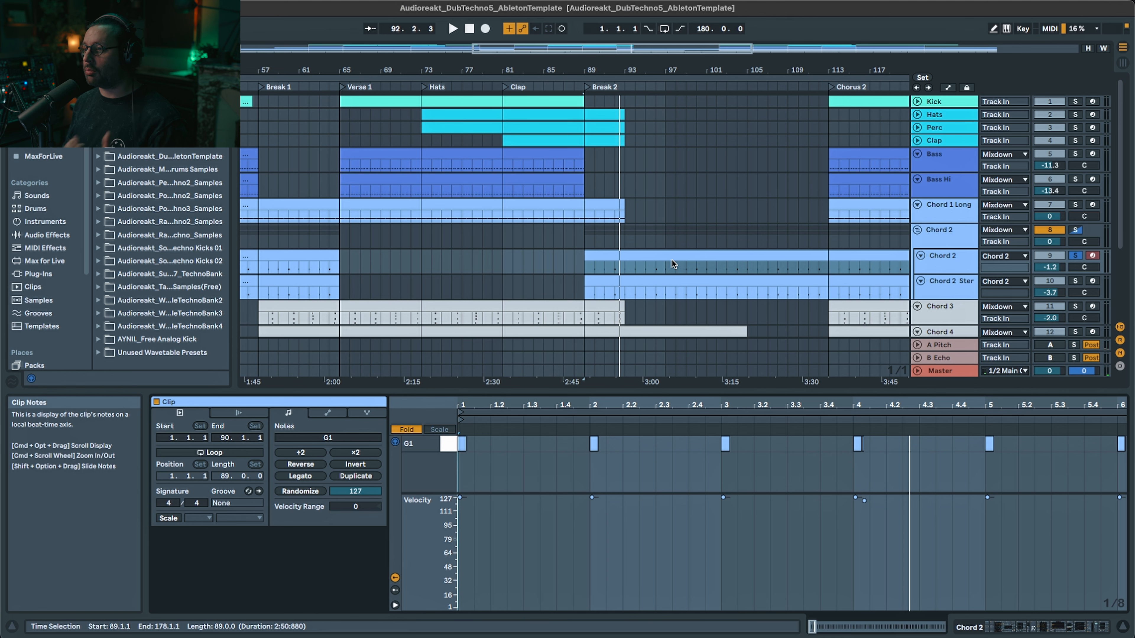
pyautogui.hotkey('shift', 'Tab')
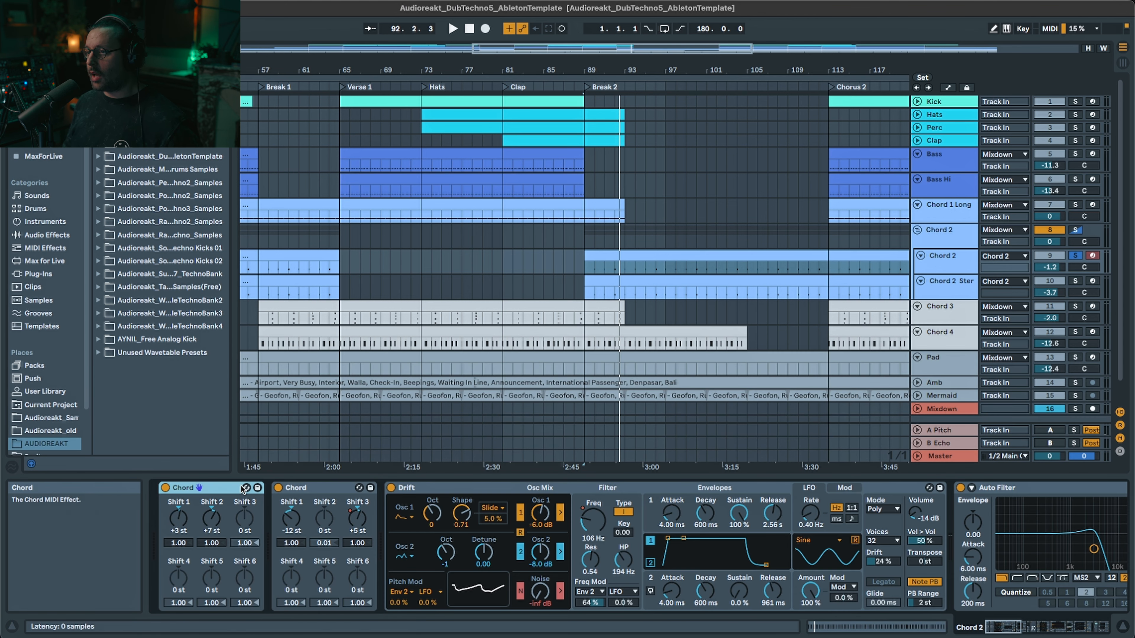
pyautogui.click(1010, 488)
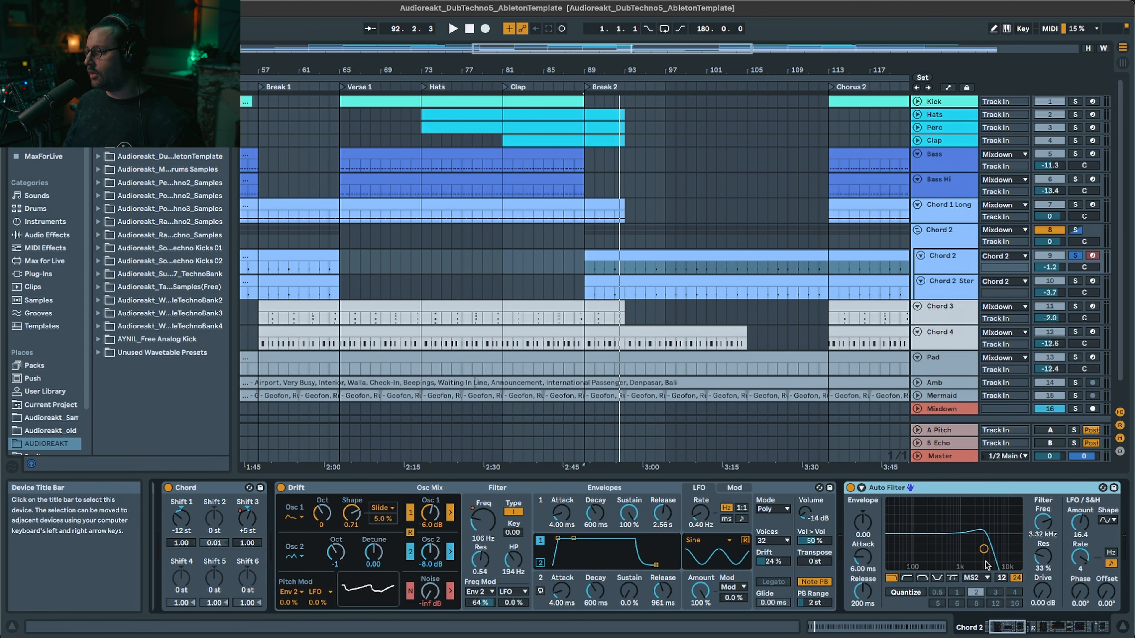
pyautogui.moveTo(998, 631); pyautogui.dragTo(919, 615)
pyautogui.keyDown('shift'); pyautogui.click(876, 487); pyautogui.keyUp('shift')
pyautogui.press('0')
# - Compare the sound from bar 89 with the first Chord device off and on
pyautogui.click(165, 488)
pyautogui.press('space')
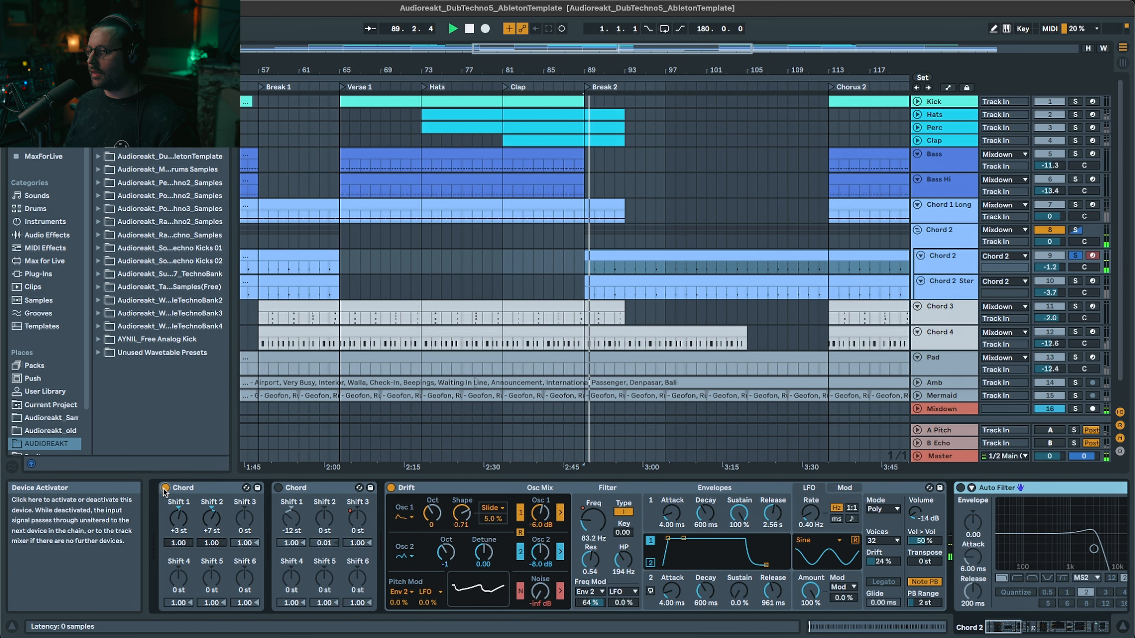
pyautogui.press('space')
pyautogui.press('space')
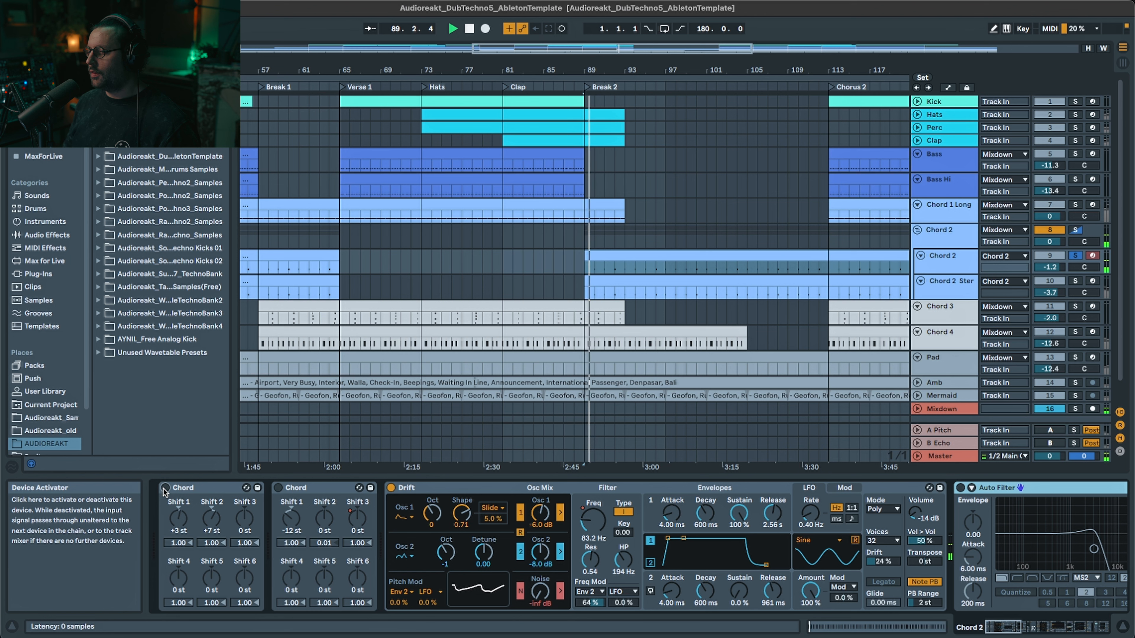
pyautogui.click(165, 487)
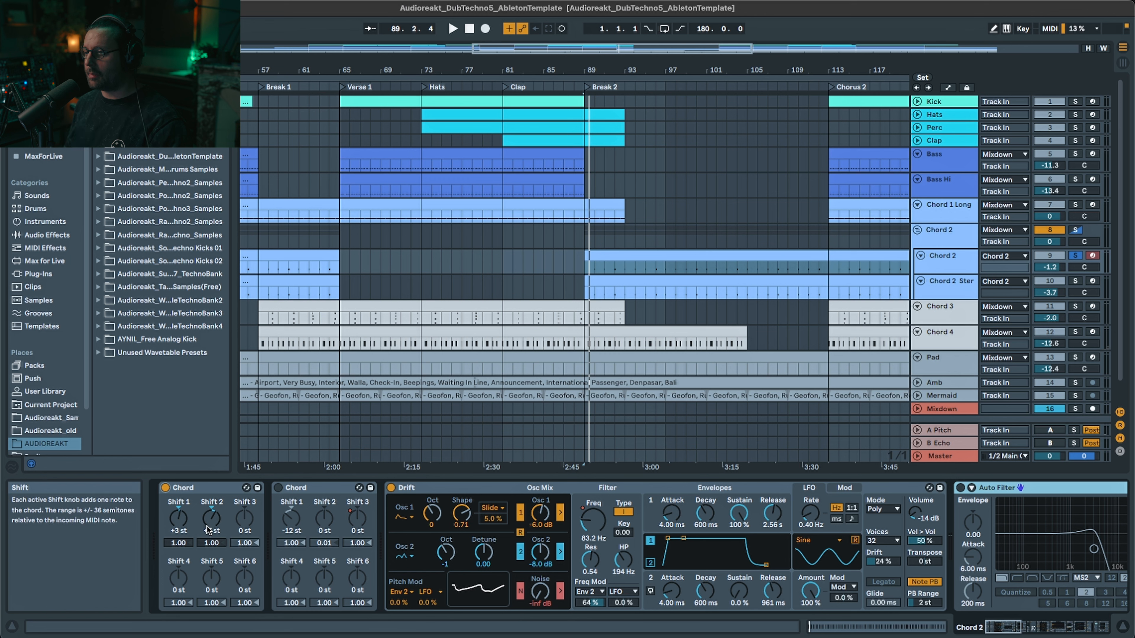
# - Switch on the second Chord device, playing from bar 89, and select its Shift 3 parameter
pyautogui.click(591, 256)
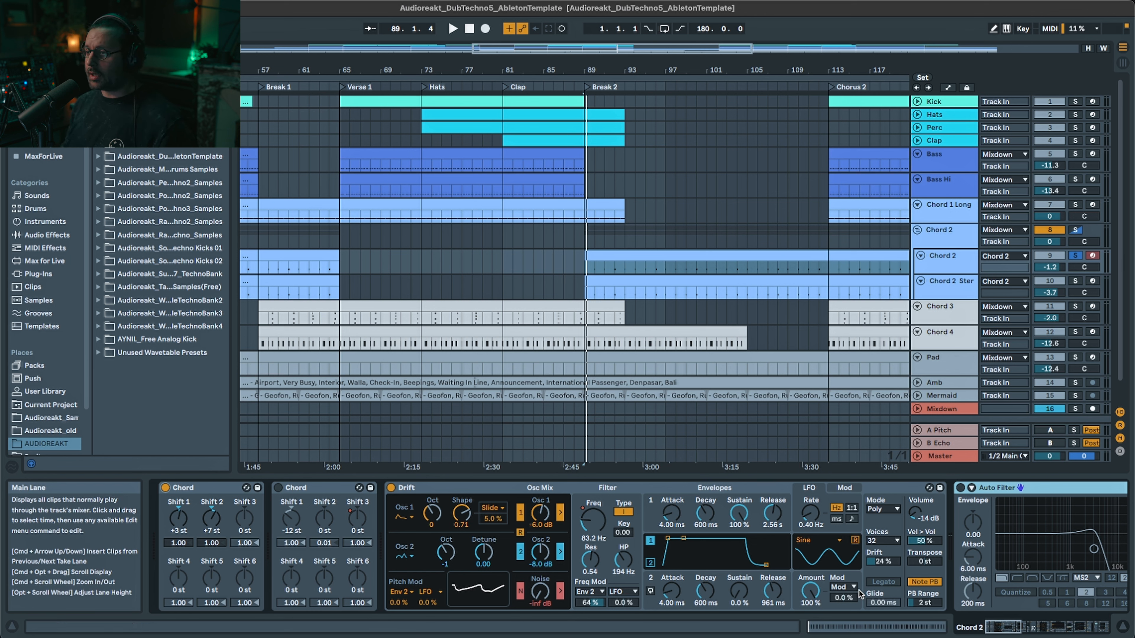
pyautogui.click(278, 488)
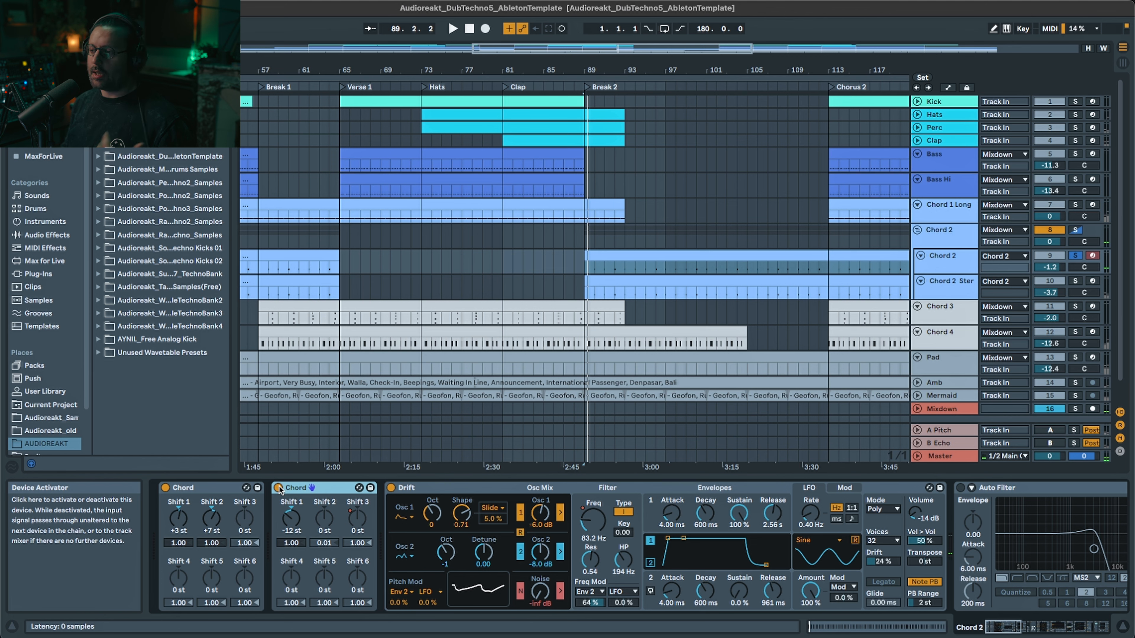
pyautogui.click(358, 519)
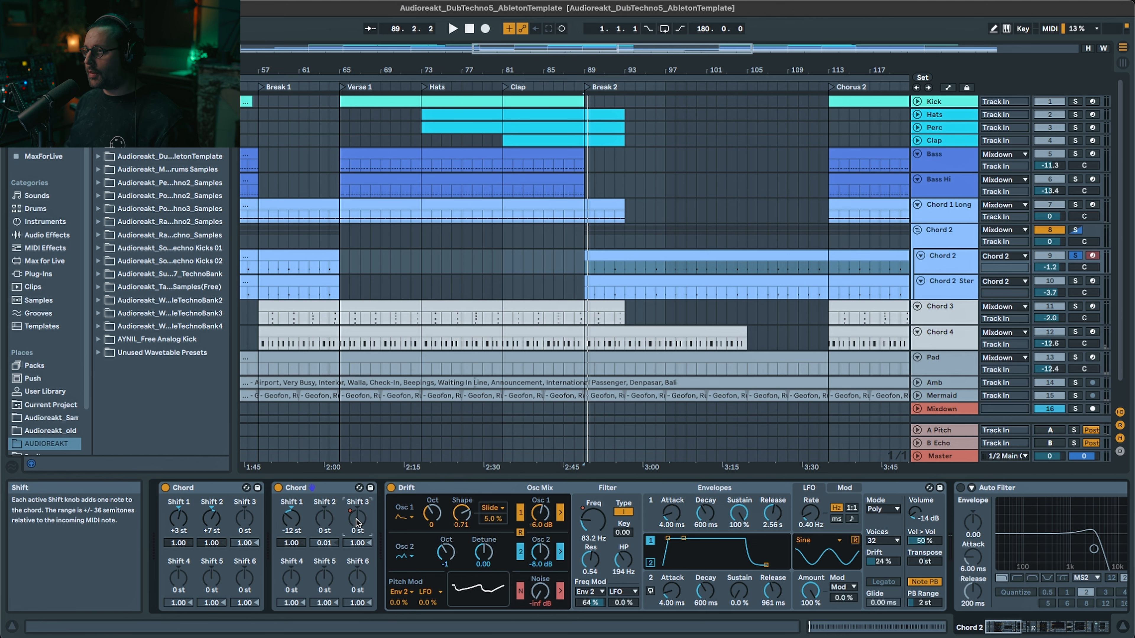
# - Show Chord 2's Shift 3 automation close up in Break 2 and play it from bar 90
pyautogui.press('a')
pyautogui.moveTo(634, 48); pyautogui.dragTo(636, 74)
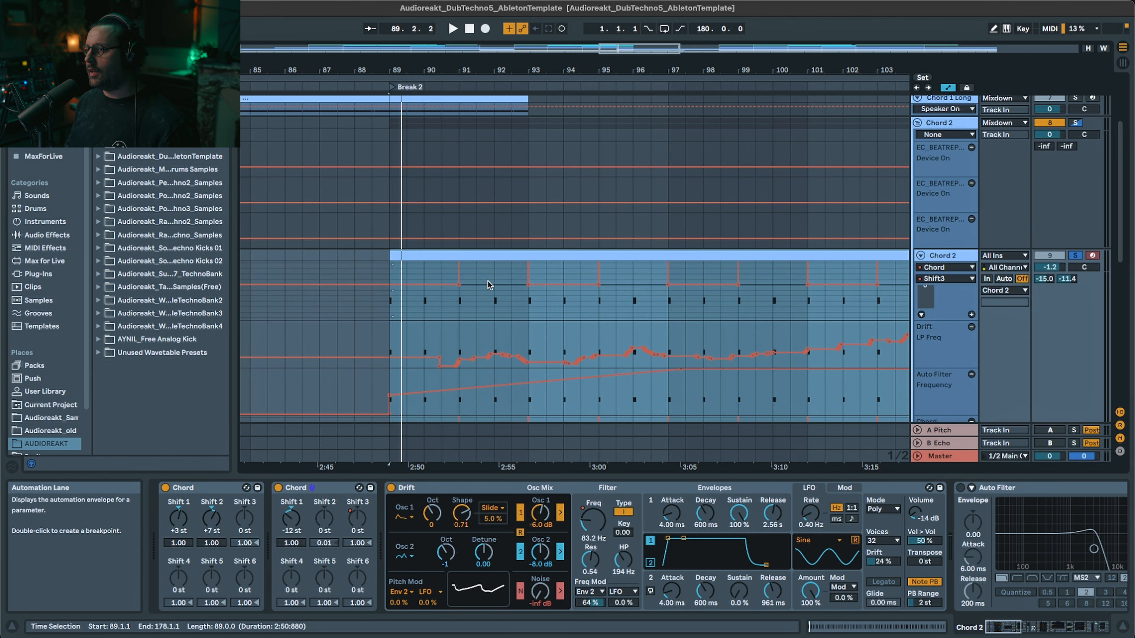
pyautogui.click(491, 268)
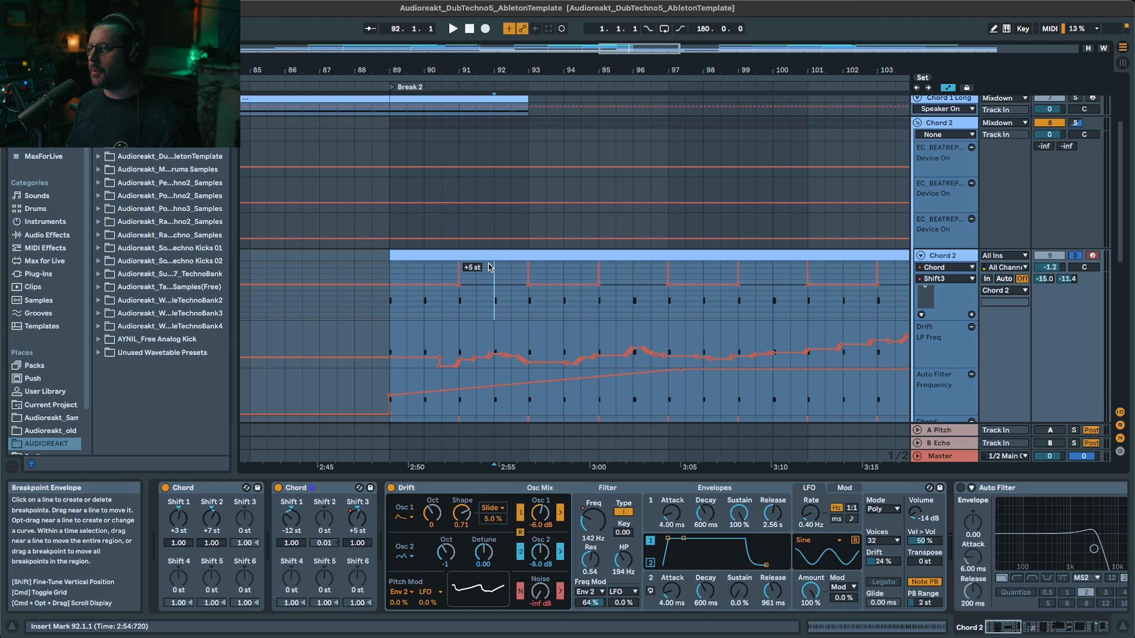
pyautogui.click(424, 304)
pyautogui.press('space')
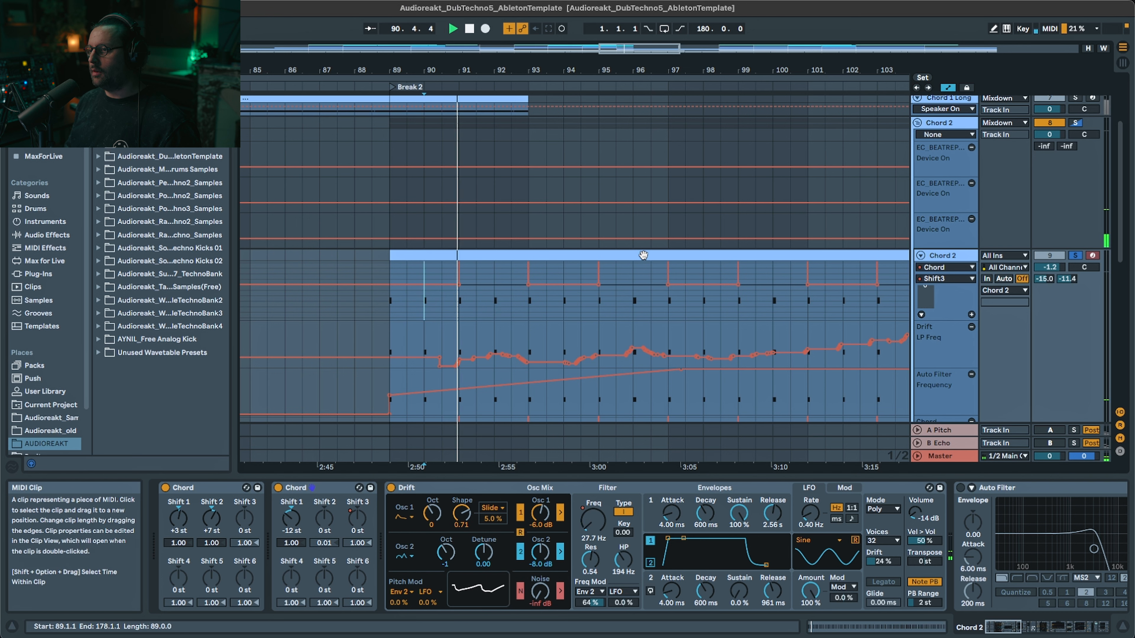
pyautogui.press('space')
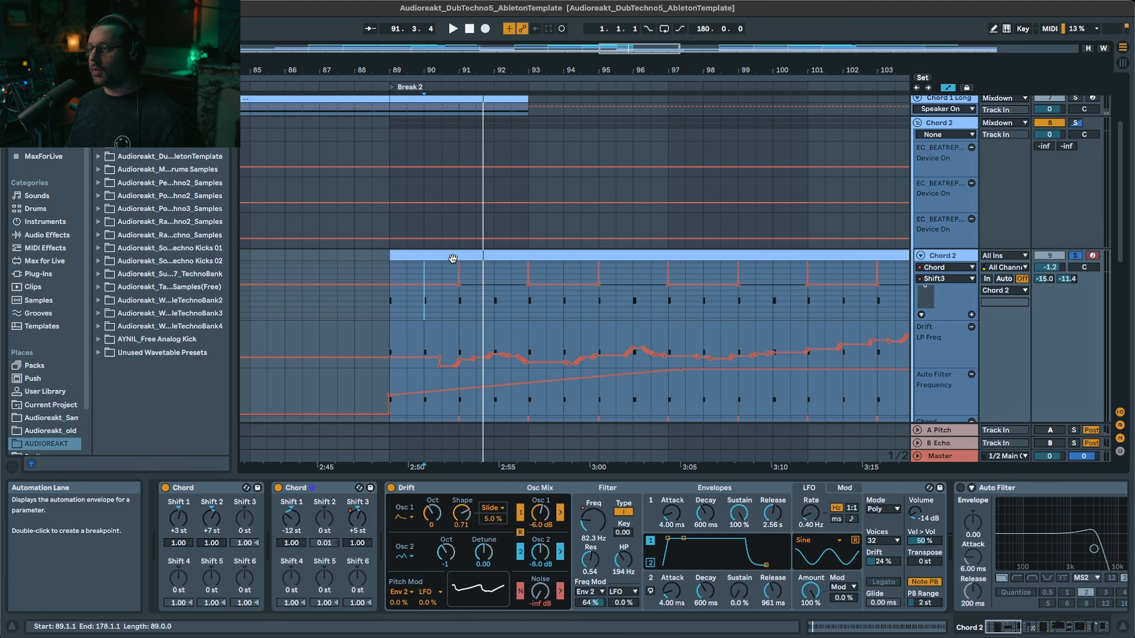
# - Hide the automation, inspect the Chord 2 clip's notes and return to the devices to replay the chord
pyautogui.doubleClick(453, 258)
pyautogui.press('a')
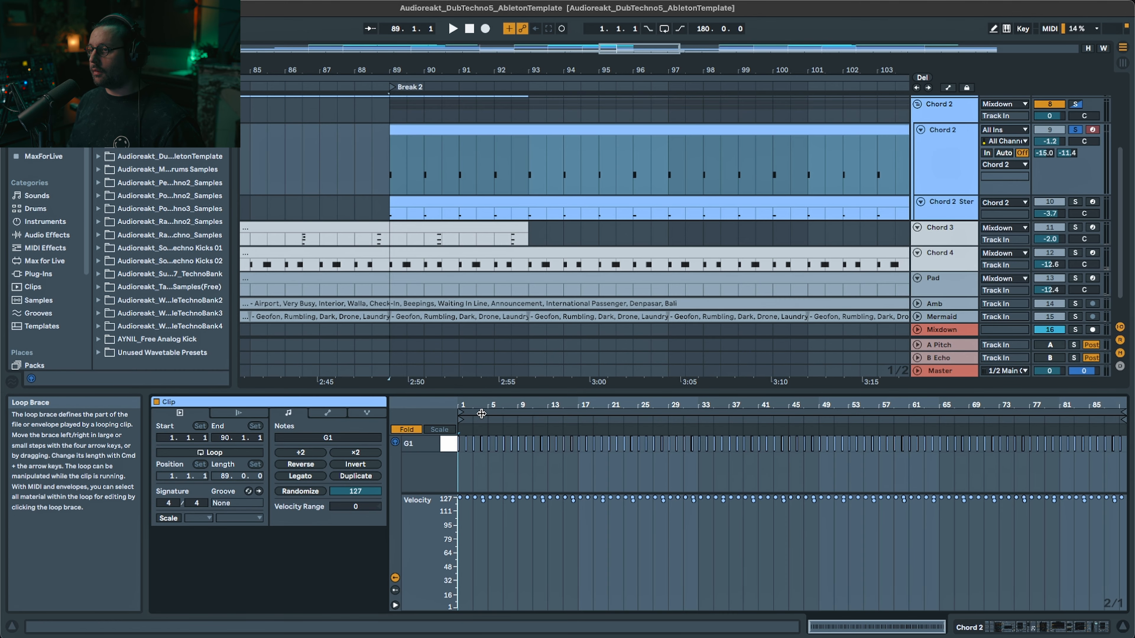
pyautogui.moveTo(489, 405); pyautogui.dragTo(488, 440)
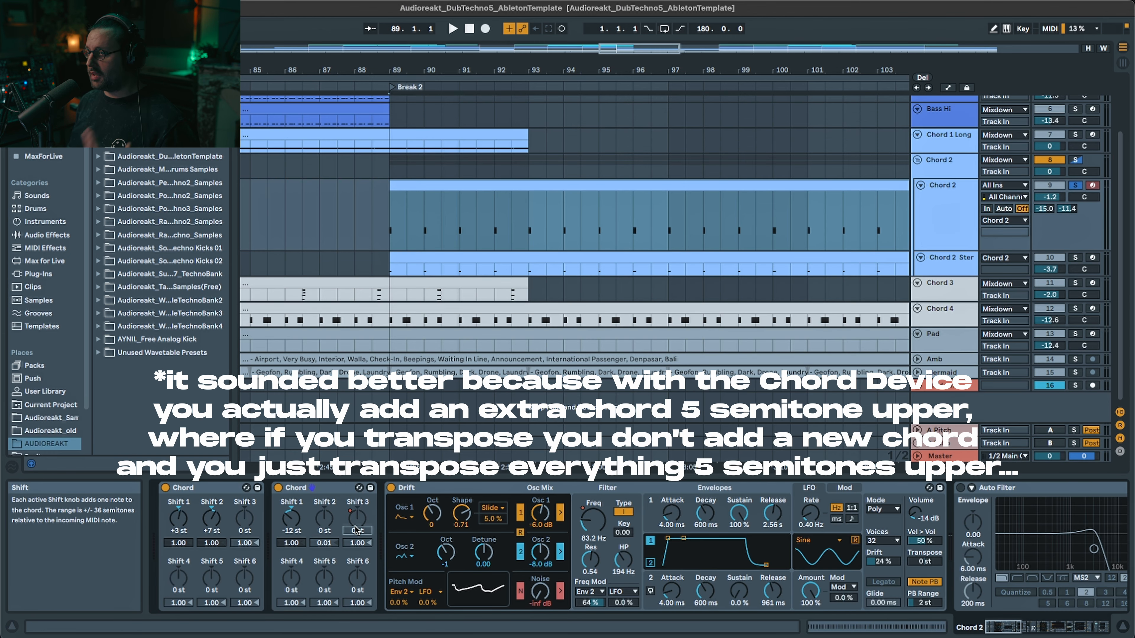
pyautogui.press('space')
# - Select the Drift synth and audition its chord with repeated short playback from bar 89
pyautogui.click(641, 489)
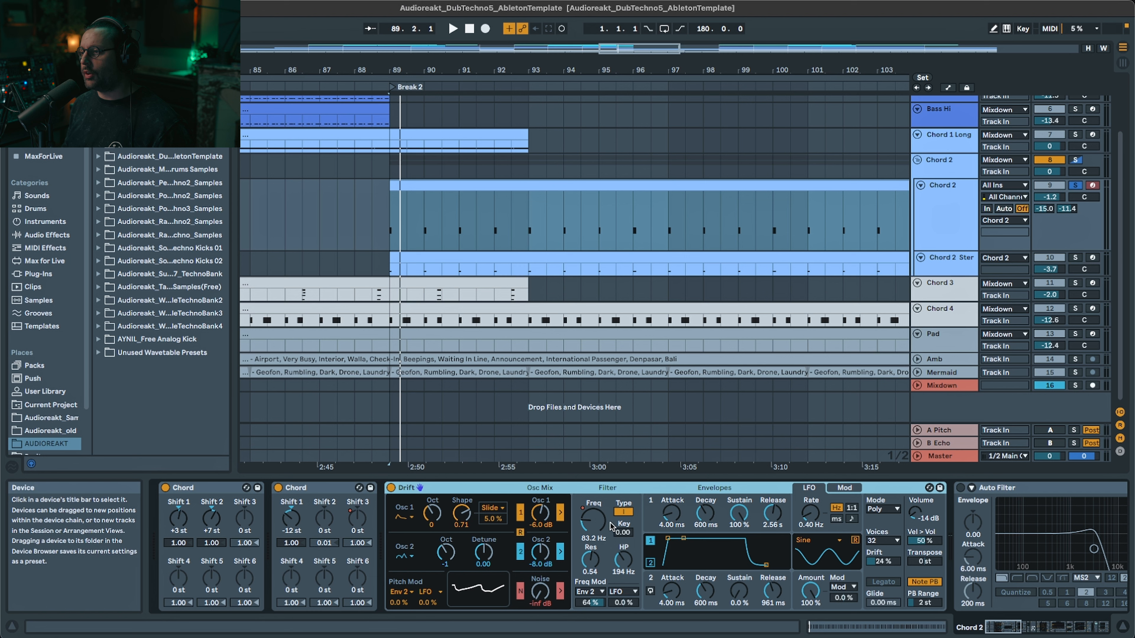
pyautogui.press('space')
pyautogui.press('space')
pyautogui.press('space')
pyautogui.press('space')
pyautogui.press('space')
pyautogui.press('space')
pyautogui.press('space')
pyautogui.press('space')
# - Raise Drift's low-pass frequency to 5.08 kHz and audition the chord several times
pyautogui.moveTo(593, 521); pyautogui.dragTo(593, 467)
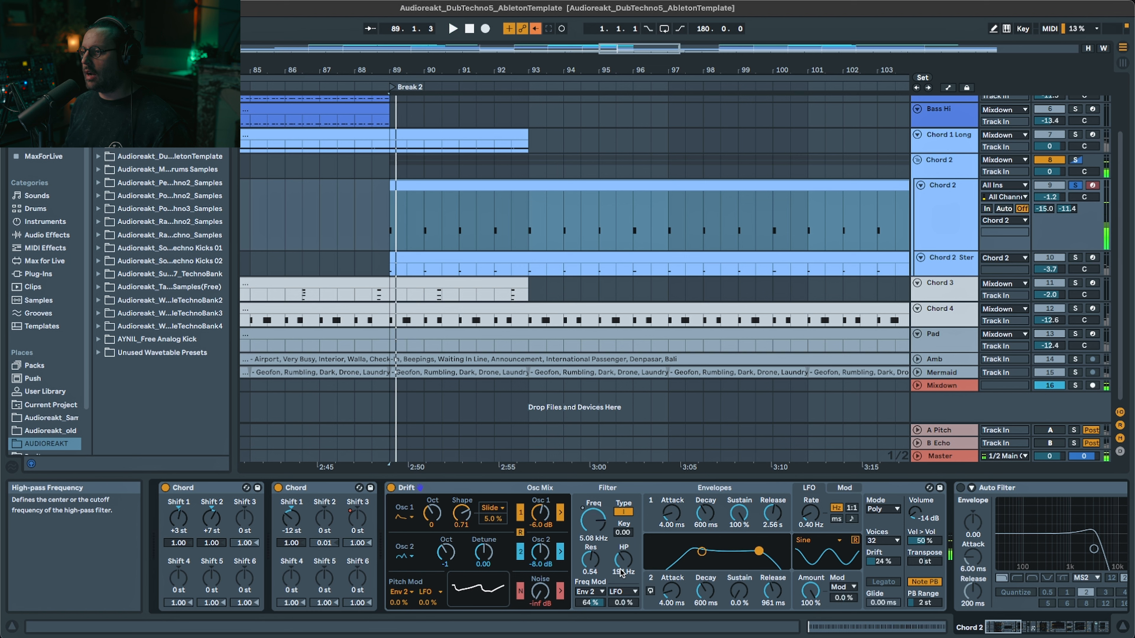
pyautogui.press('space')
pyautogui.press('space')
pyautogui.press('space')
pyautogui.press('space')
pyautogui.press('space')
pyautogui.press('space')
# - Try a lower high-pass frequency in Drift, undo the filter changes and replay the chord in between
pyautogui.moveTo(623, 566); pyautogui.dragTo(624, 601)
pyautogui.press('super+z')
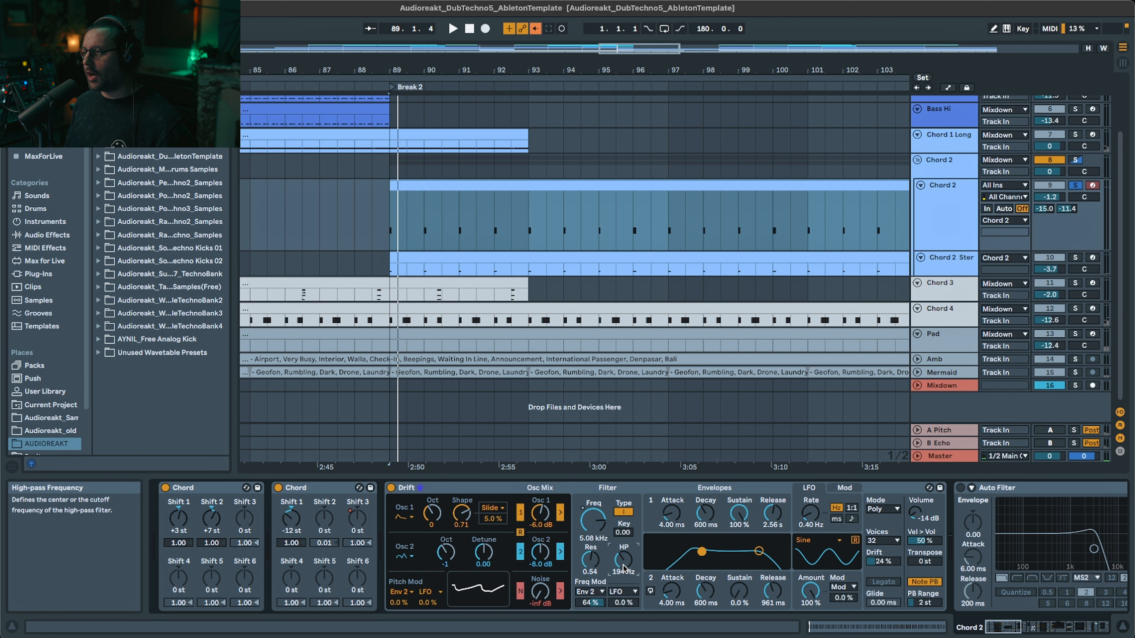
pyautogui.press('space')
pyautogui.press('space')
pyautogui.press('space')
pyautogui.press('space')
pyautogui.press('space')
pyautogui.press('super+z')
# - Replay the bar 89 chord with Drift's low-pass frequency at 24.9 Hz to hear the filter envelope
pyautogui.press('space')
pyautogui.press('space')
pyautogui.press('space')
pyautogui.press('space')
pyautogui.press('space')
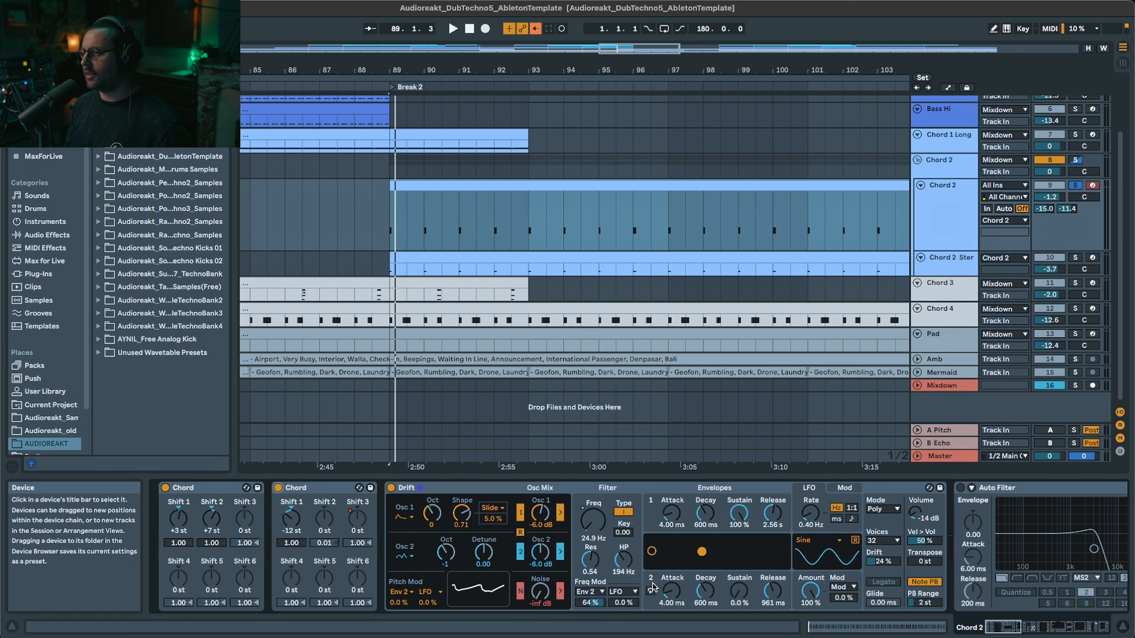
pyautogui.press('space')
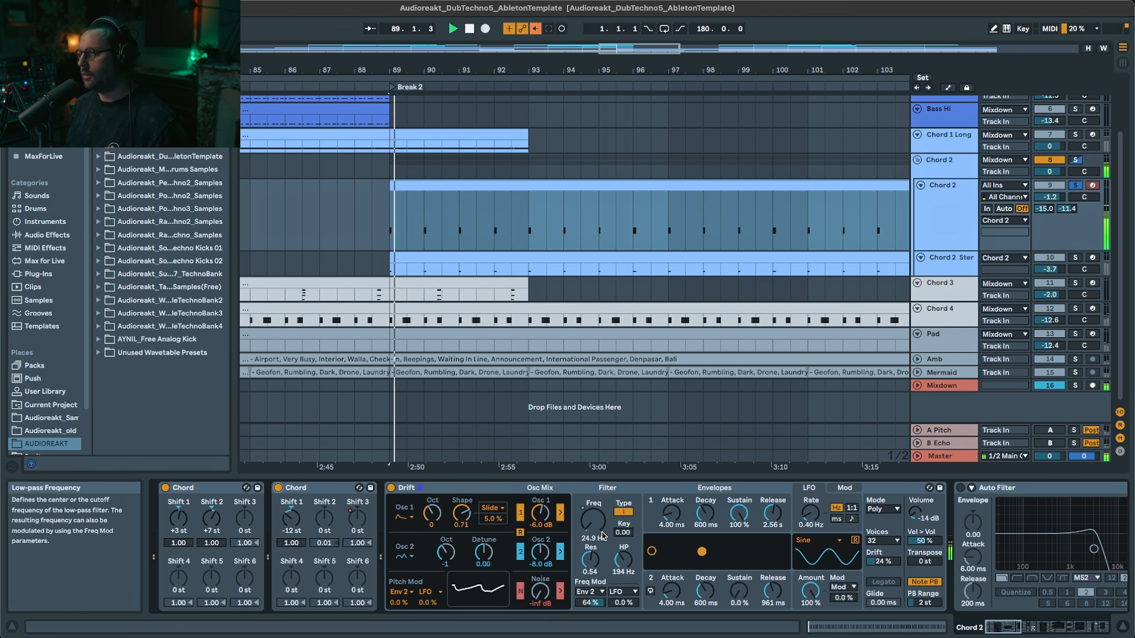
# - Compare Drift's Envelope 2 filter modulation at 0% and 64% from bar 90, lowering the low-pass frequency to 24.9 Hz
pyautogui.press('space')
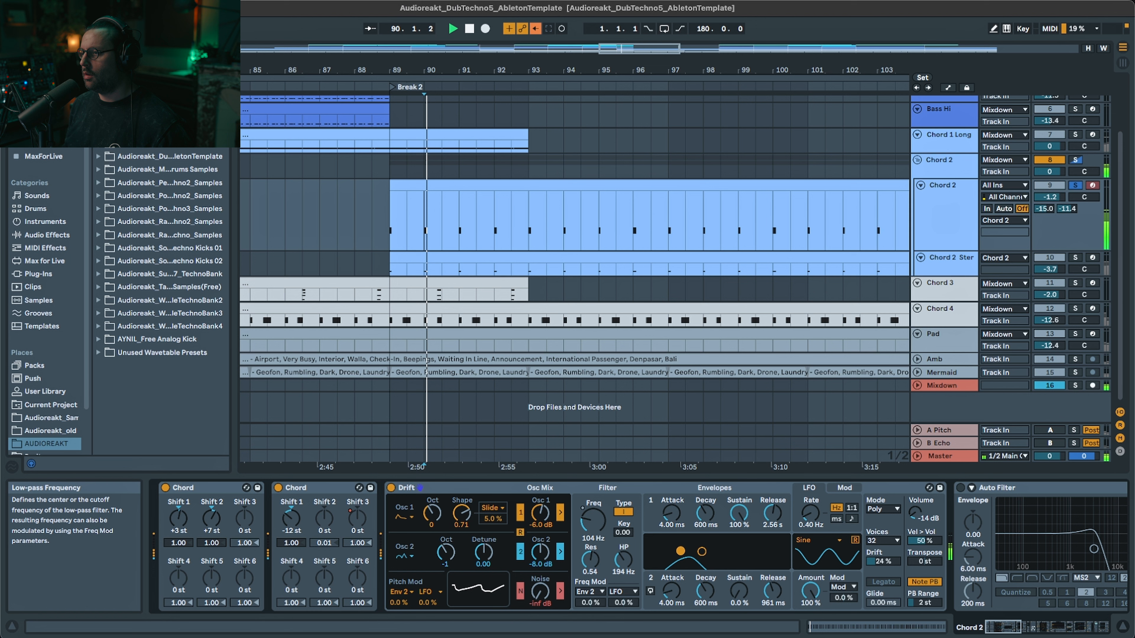
pyautogui.press('space')
pyautogui.press('space')
pyautogui.press('space')
pyautogui.press('space')
pyautogui.moveTo(593, 520)
pyautogui.mouseDown()
pyautogui.moveTo(593, 485)
pyautogui.moveTo(590, 530)
pyautogui.mouseUp()
pyautogui.press('space')
pyautogui.press('space')
pyautogui.press('space')
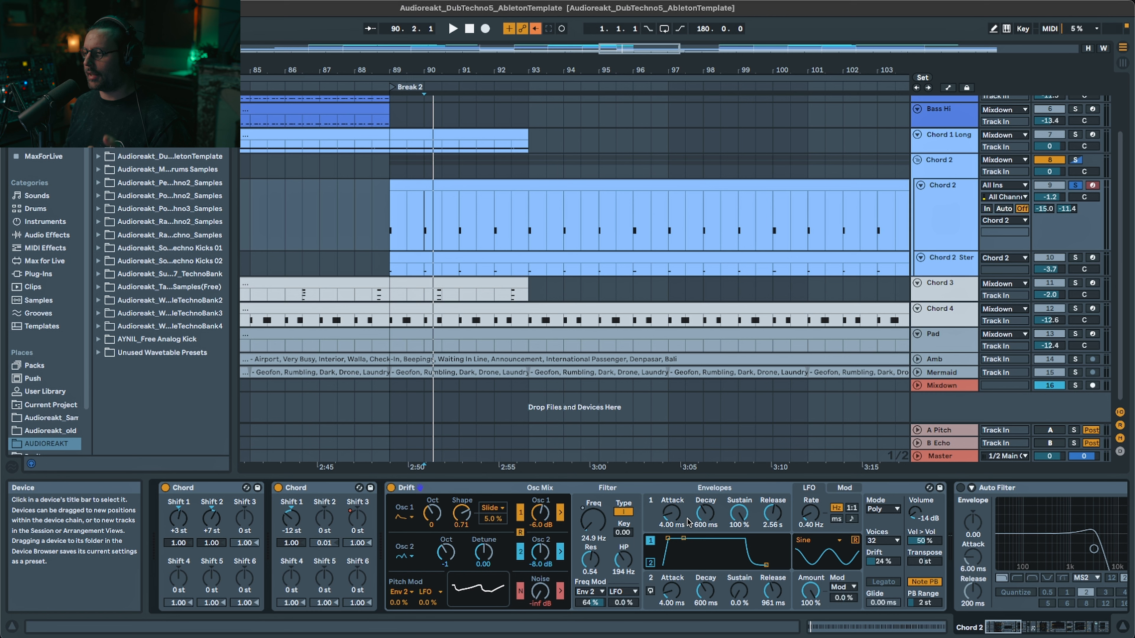
# - Switch on Chord 2's Auto Filter while playing from bar 90 and re-enable the overridden automation
pyautogui.press('space')
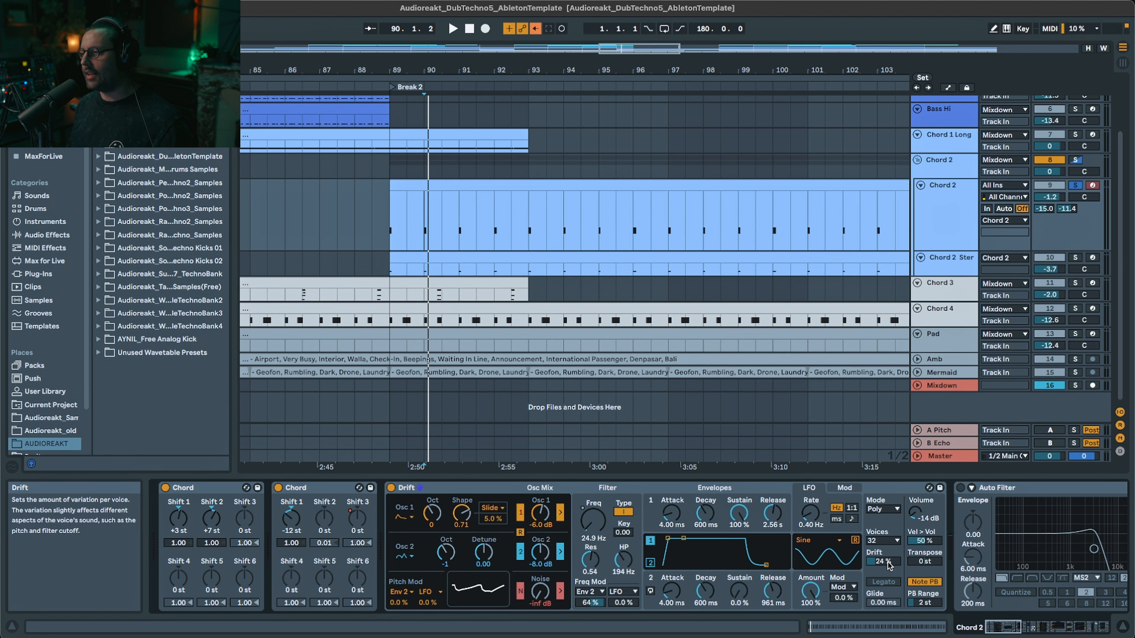
pyautogui.press('space')
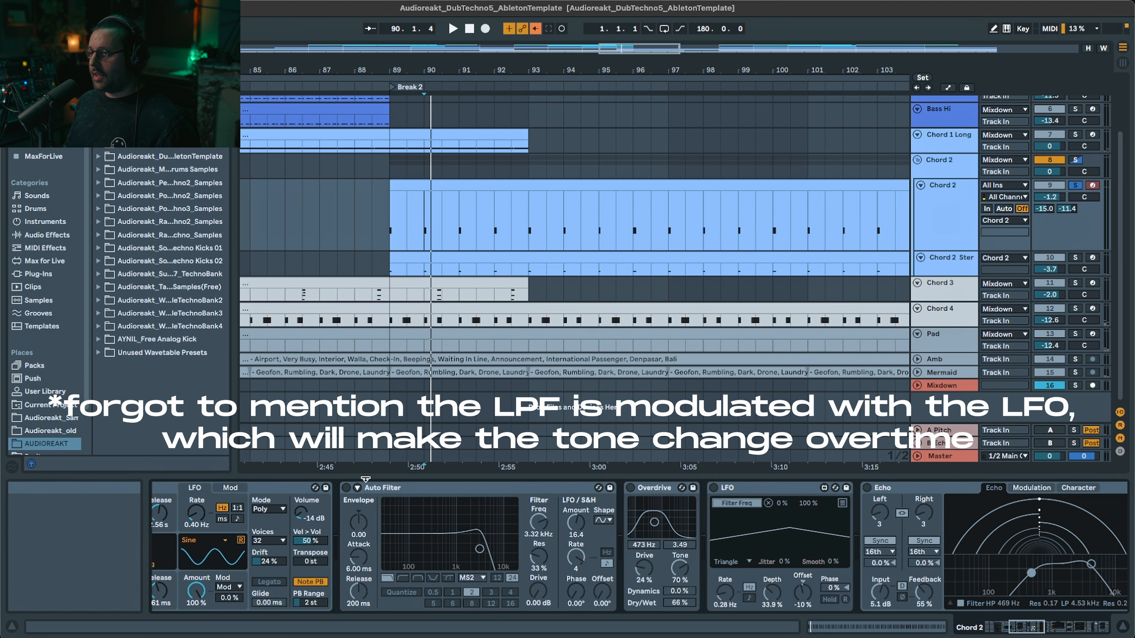
pyautogui.press('space')
pyautogui.click(347, 489)
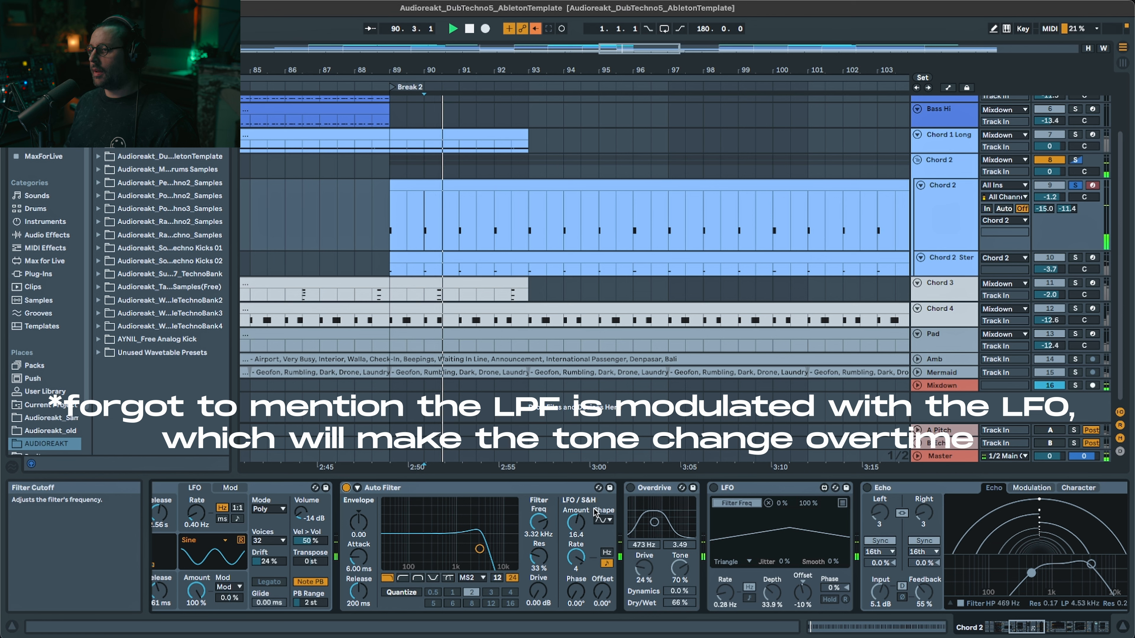
pyautogui.click(536, 28)
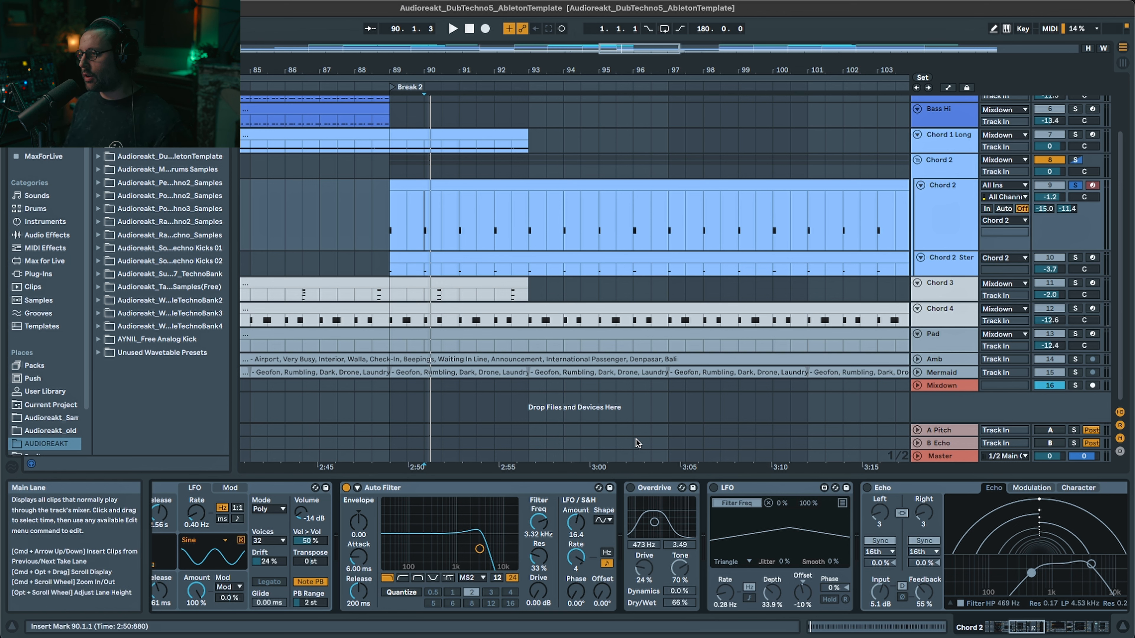
# - Switch on Overdrive and the LFO modulating its filter frequency, playing Chord 2 from bar 89
pyautogui.click(631, 489)
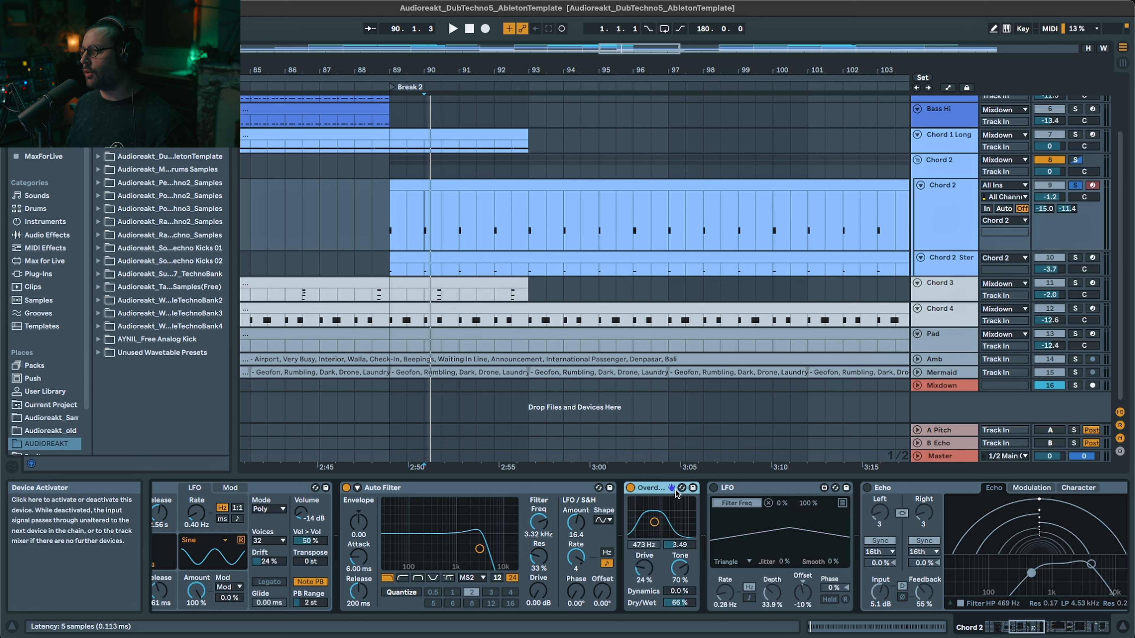
pyautogui.press('space')
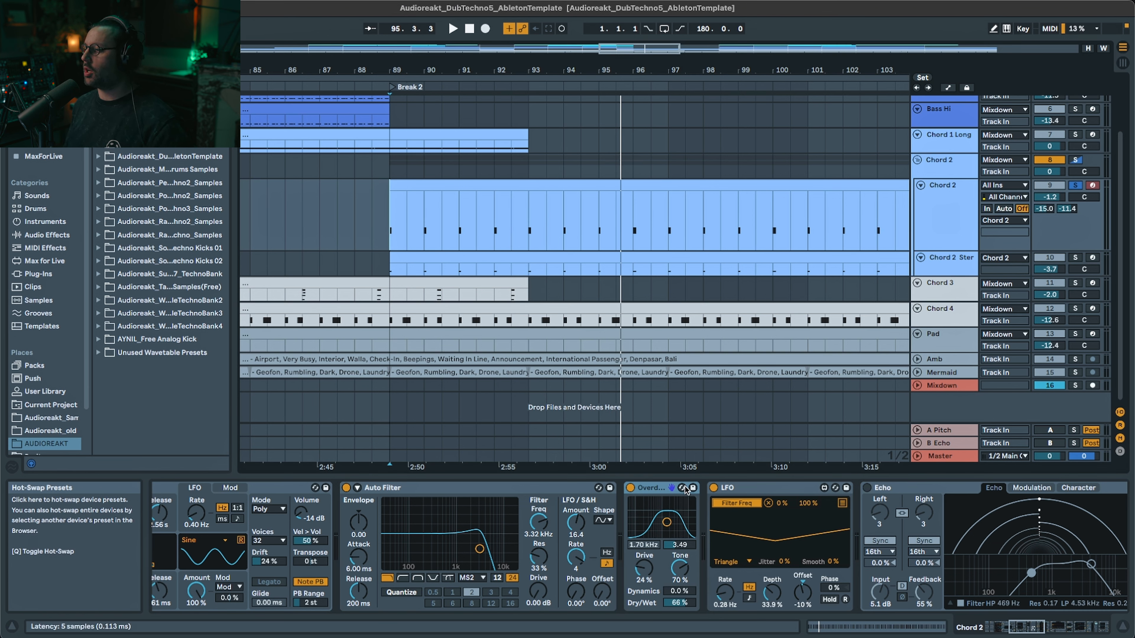
# - Switch on Chord 2's Echo device and audition its ping-pong delay in Break 2
pyautogui.click(1043, 628)
pyautogui.moveTo(1044, 628); pyautogui.dragTo(1048, 632)
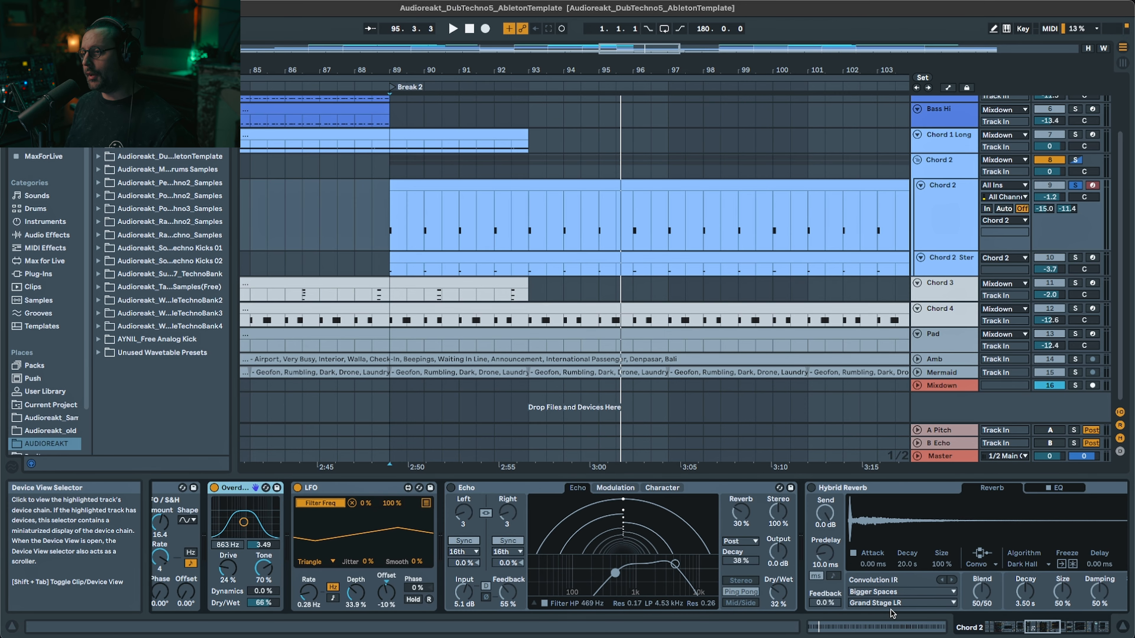
pyautogui.click(450, 488)
pyautogui.press('space')
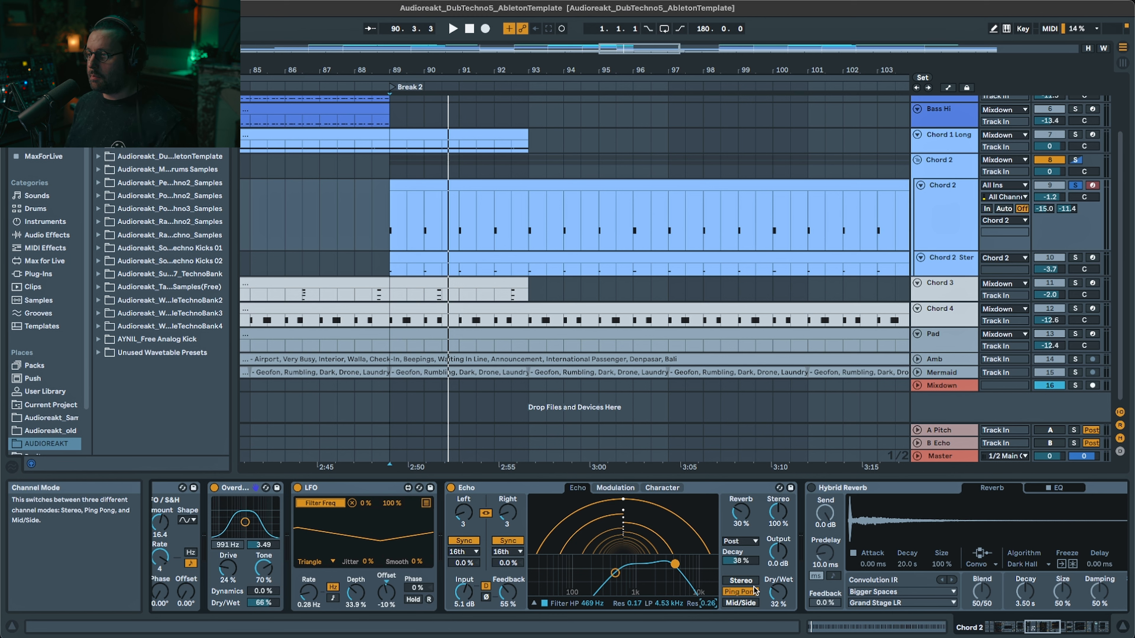
pyautogui.press('space')
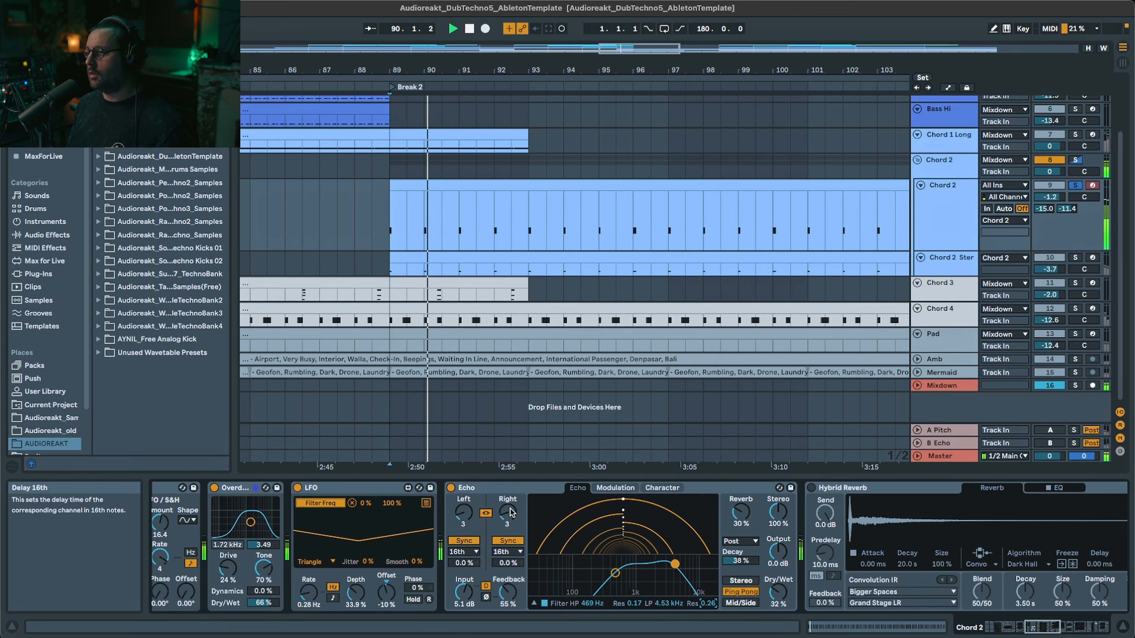
# - Toggle Echo's built-in filter and replay Chord 2 in Break 2 to hear its effect on the delay
pyautogui.click(543, 604)
pyautogui.press('space')
pyautogui.press('space')
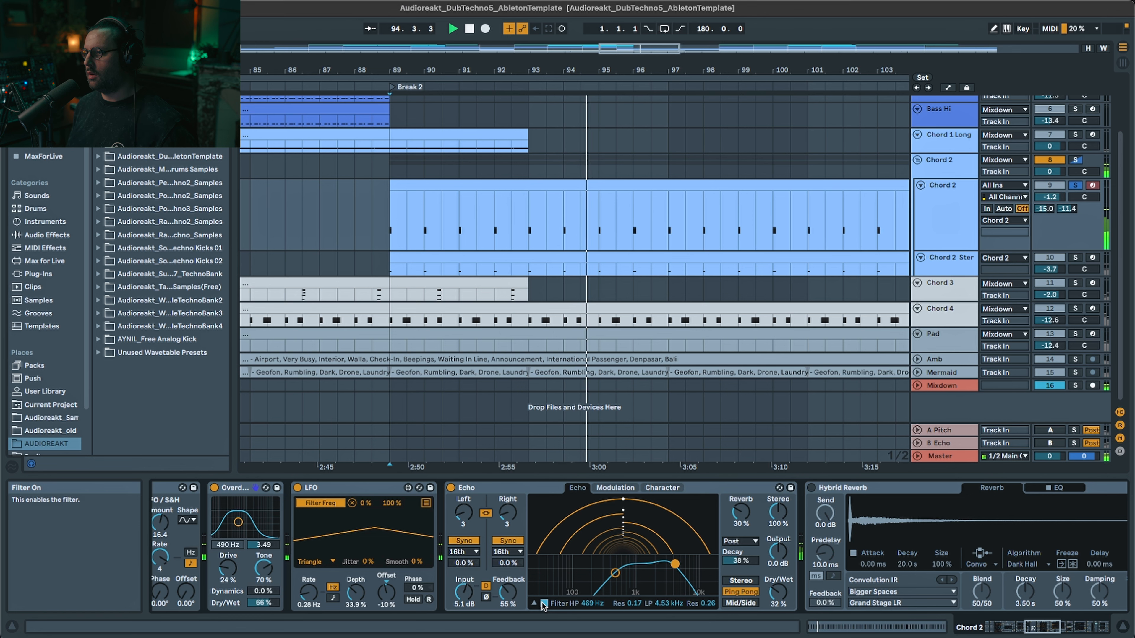
pyautogui.press('space')
# - Switch on Chord 2's Hybrid Reverb and audition it from bar 89
pyautogui.moveTo(1044, 628); pyautogui.dragTo(1059, 628)
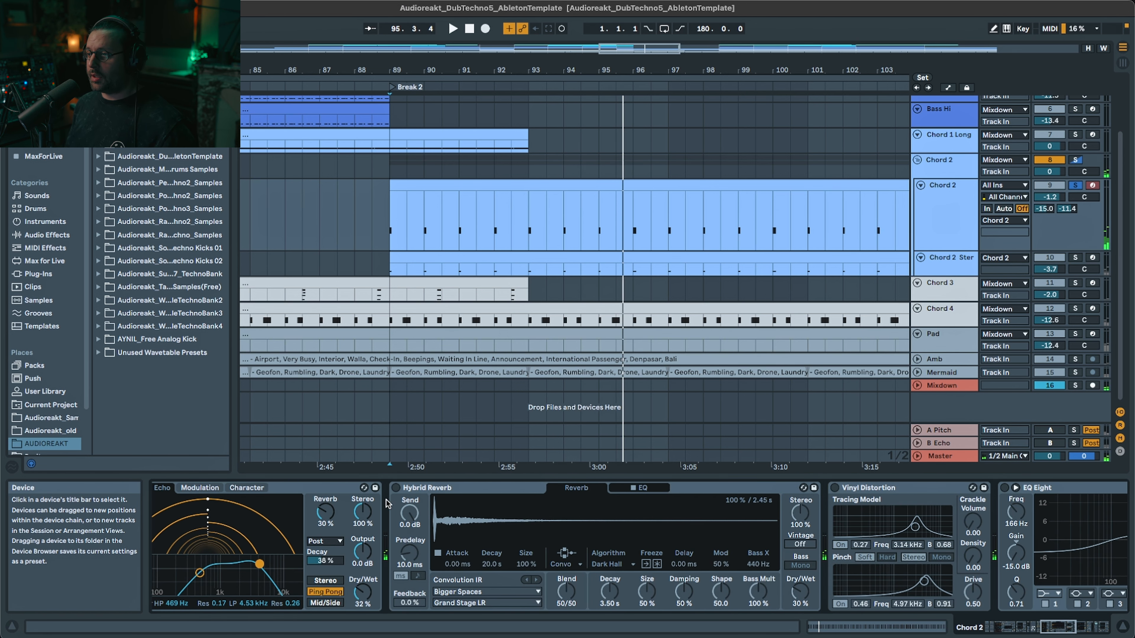
pyautogui.click(397, 488)
pyautogui.press('space')
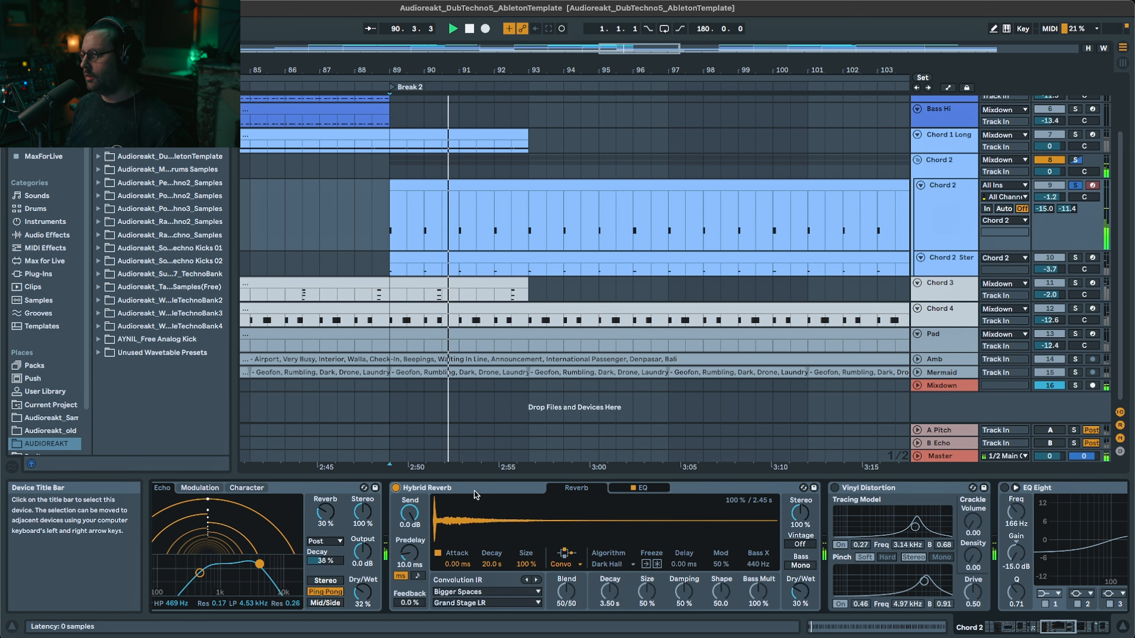
# - Switch on Vinyl Distortion in Chord 2's device chain and replay the part from bar 89
pyautogui.click(1047, 623)
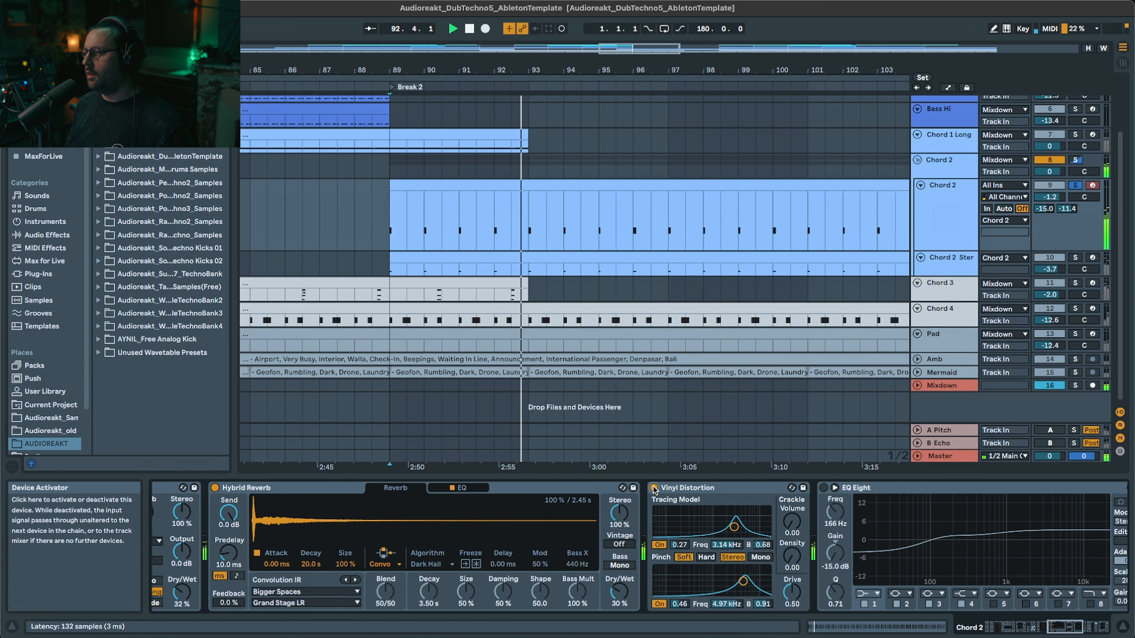
pyautogui.click(653, 488)
pyautogui.moveTo(1065, 627); pyautogui.dragTo(1074, 627)
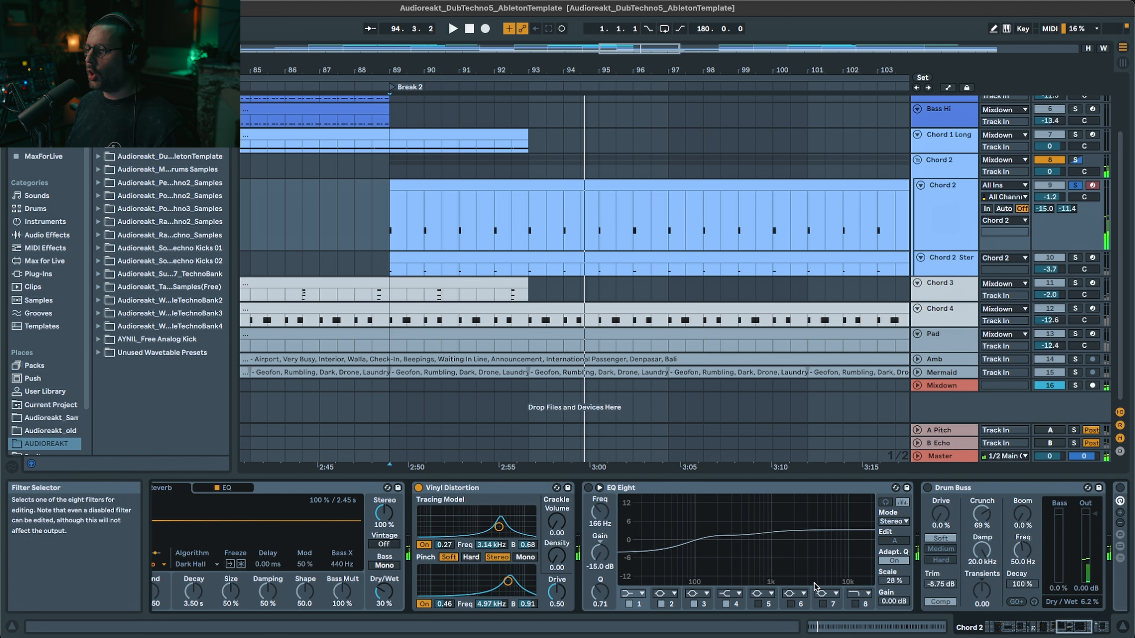
pyautogui.press('space')
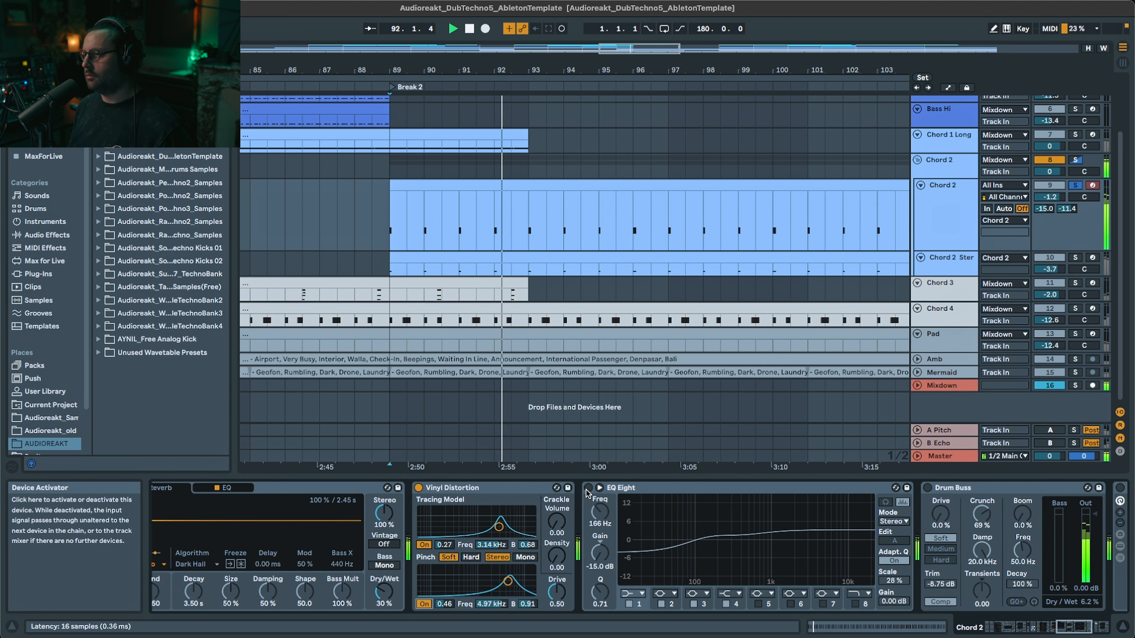
pyautogui.press('space')
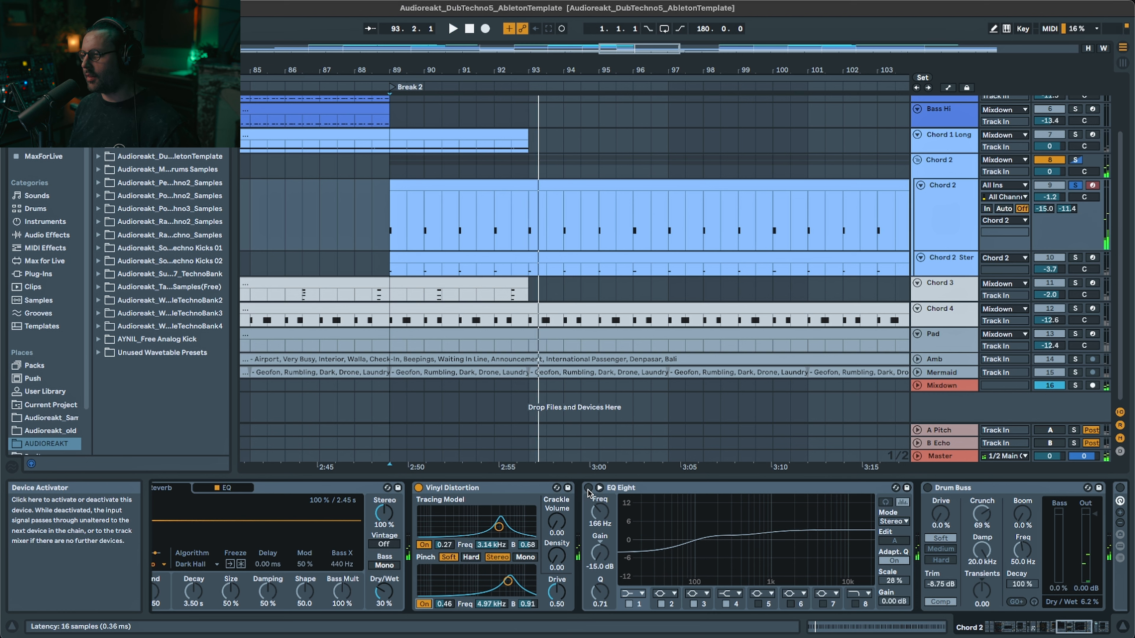
# - Switch on Chord 2's EQ Eight and Drum Buss while playing from bar 89
pyautogui.press('space')
pyautogui.click(589, 488)
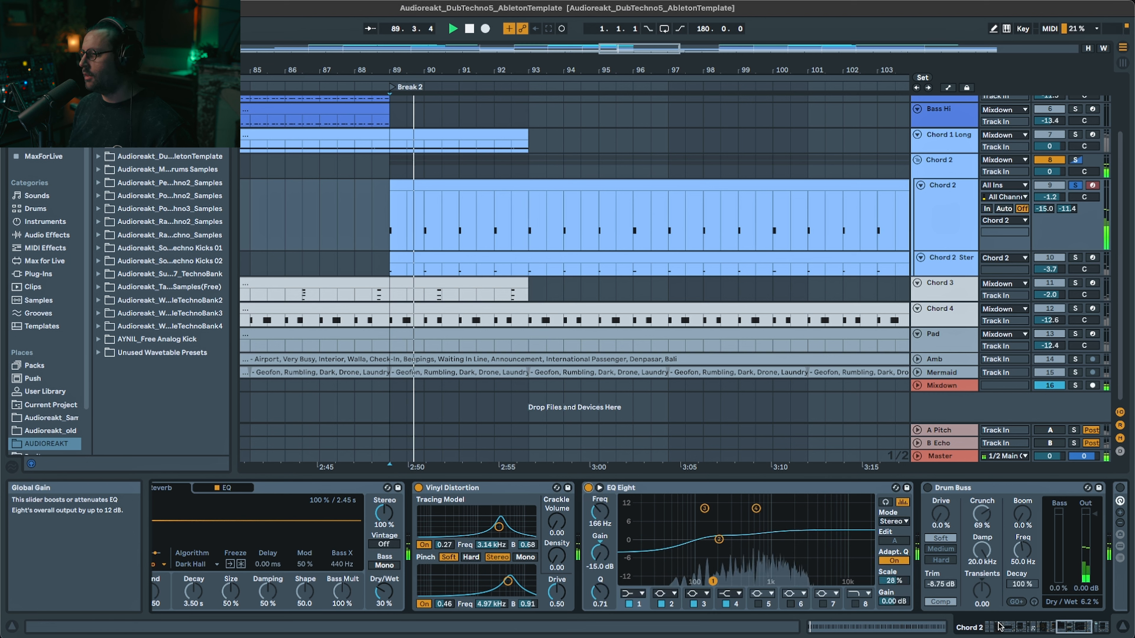
pyautogui.moveTo(1057, 631); pyautogui.dragTo(1065, 630)
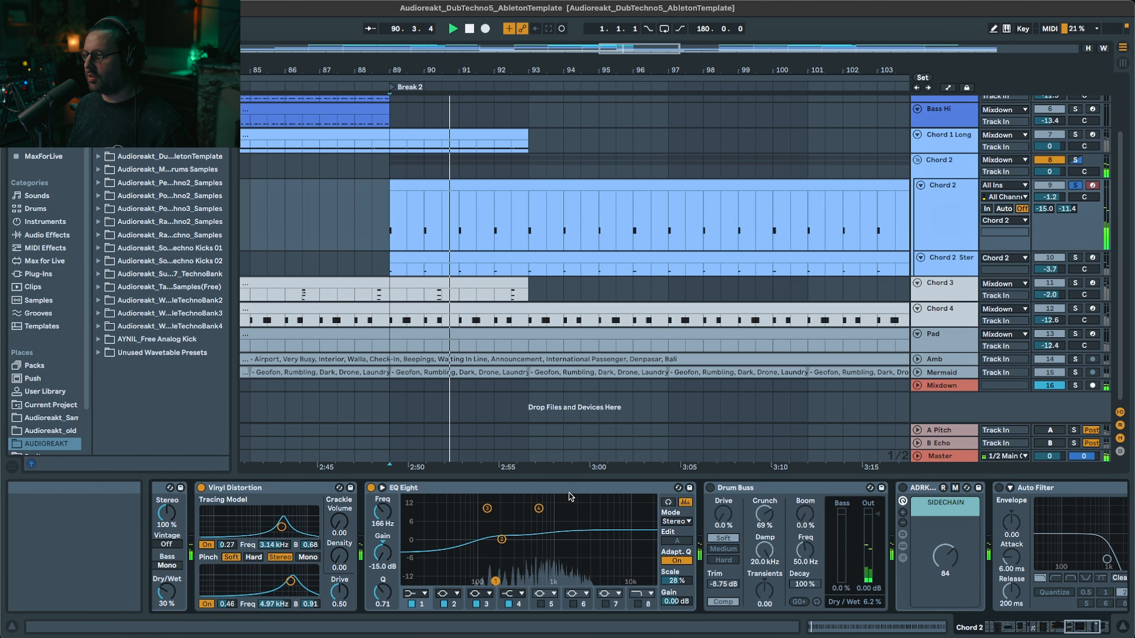
pyautogui.click(710, 488)
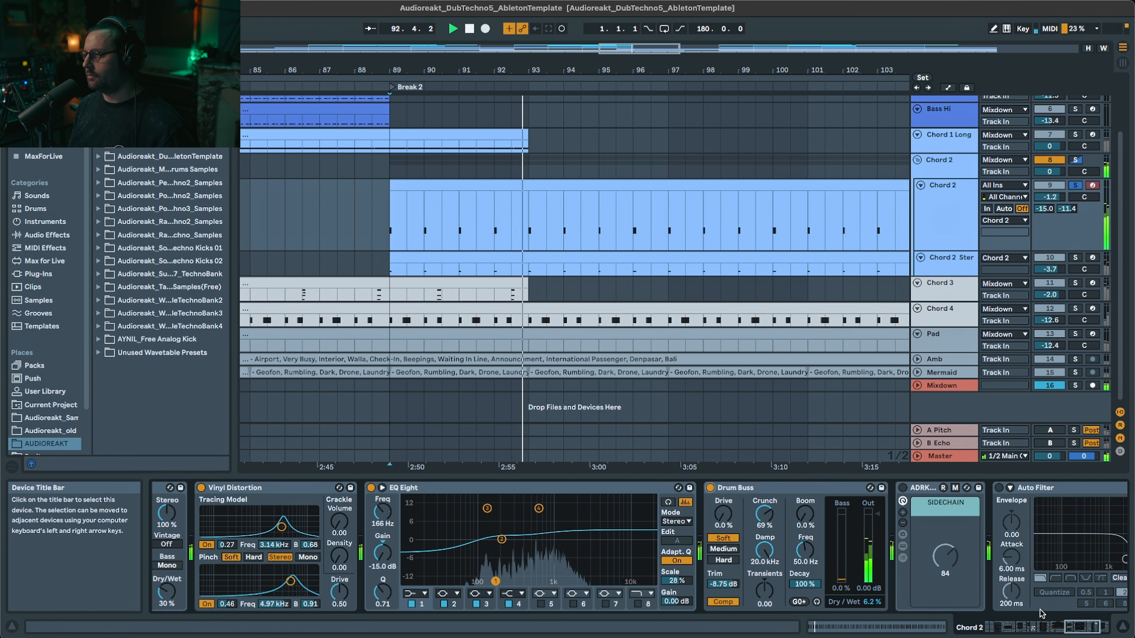
pyautogui.hscroll(5, 538, 537)
pyautogui.press('space')
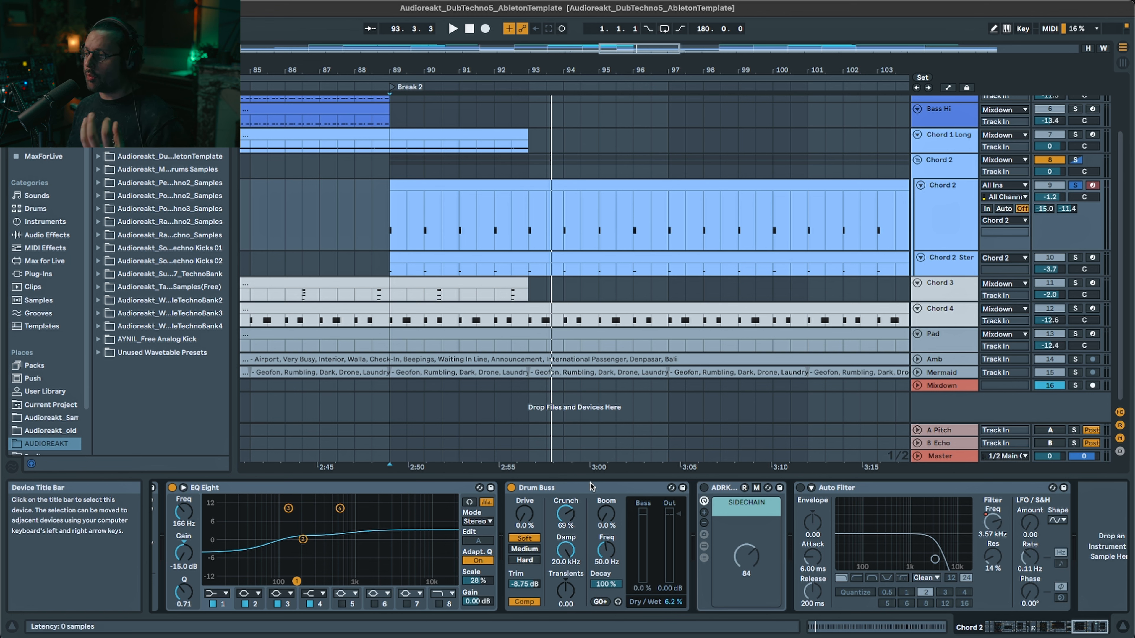
# - Switch on the sidechain rack and the final Auto Filter on Chord 2 while playing from bar 89
pyautogui.press('space')
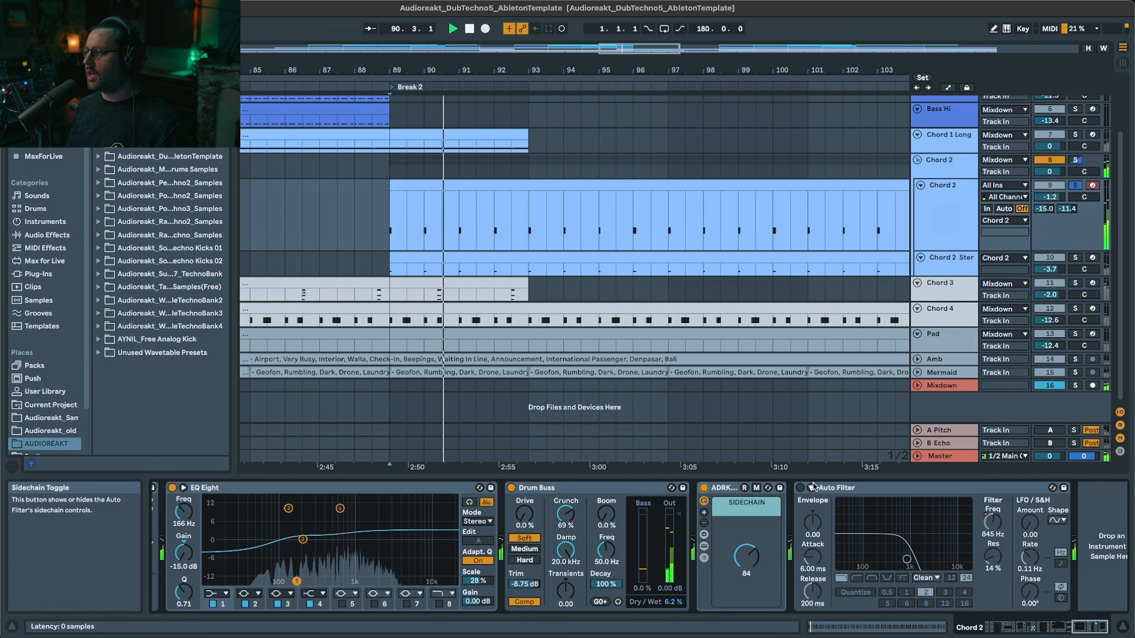
pyautogui.click(800, 488)
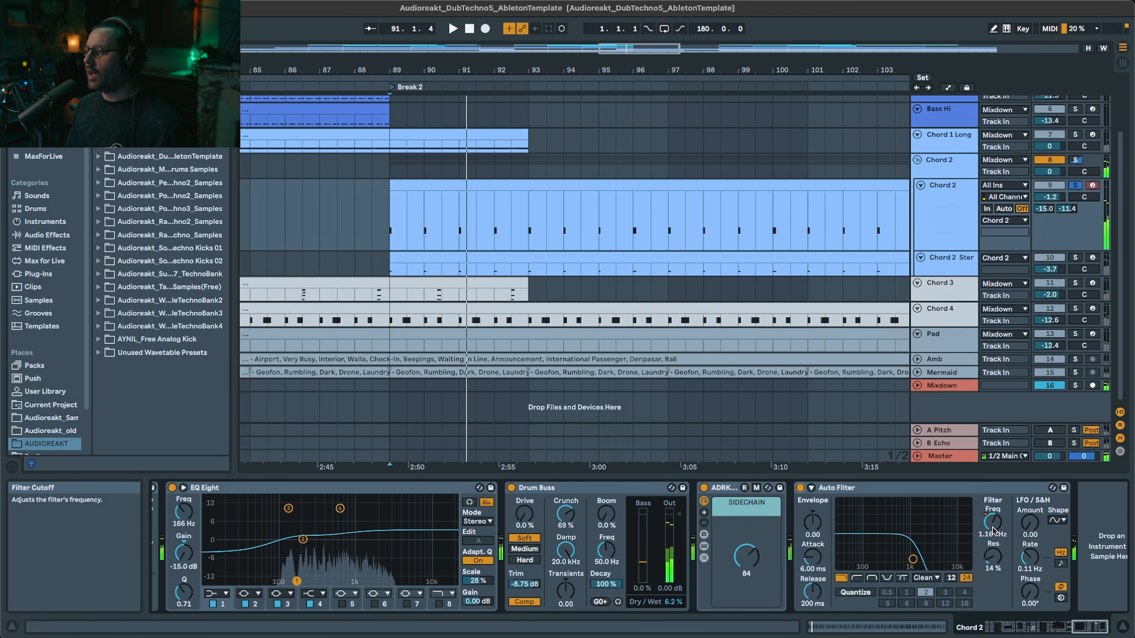
pyautogui.moveTo(992, 533); pyautogui.dragTo(991, 530)
# - Show the automation lanes and examine Chord 2's Auto Filter Frequency envelope across the arrangement, selecting bars 11 to 55
pyautogui.press('a')
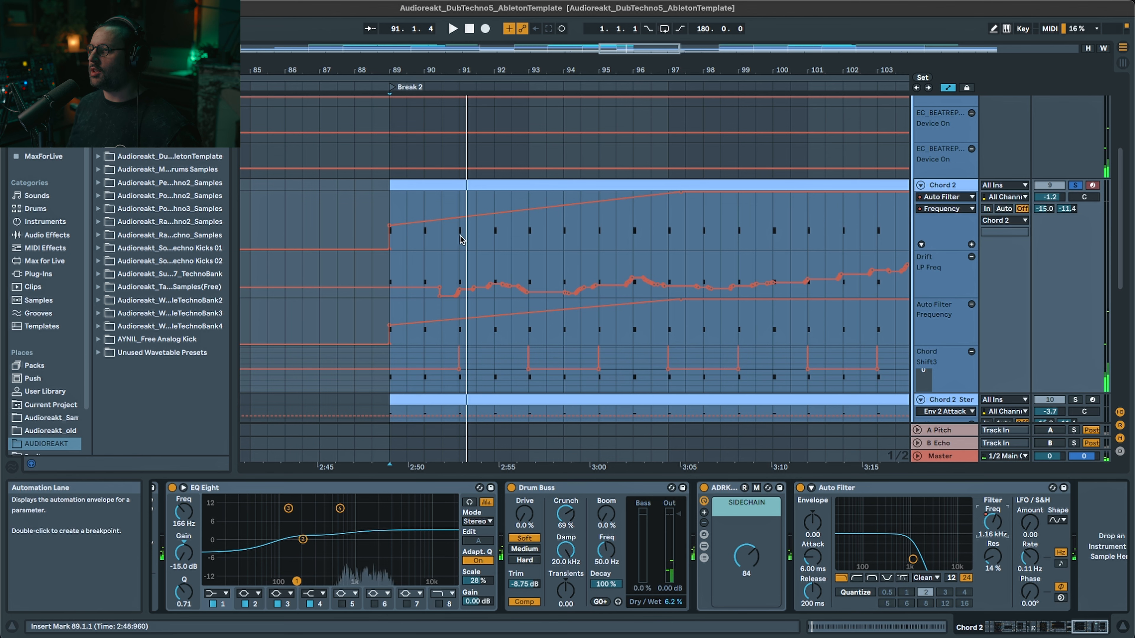
pyautogui.click(479, 53)
pyautogui.moveTo(596, 68); pyautogui.dragTo(650, 39)
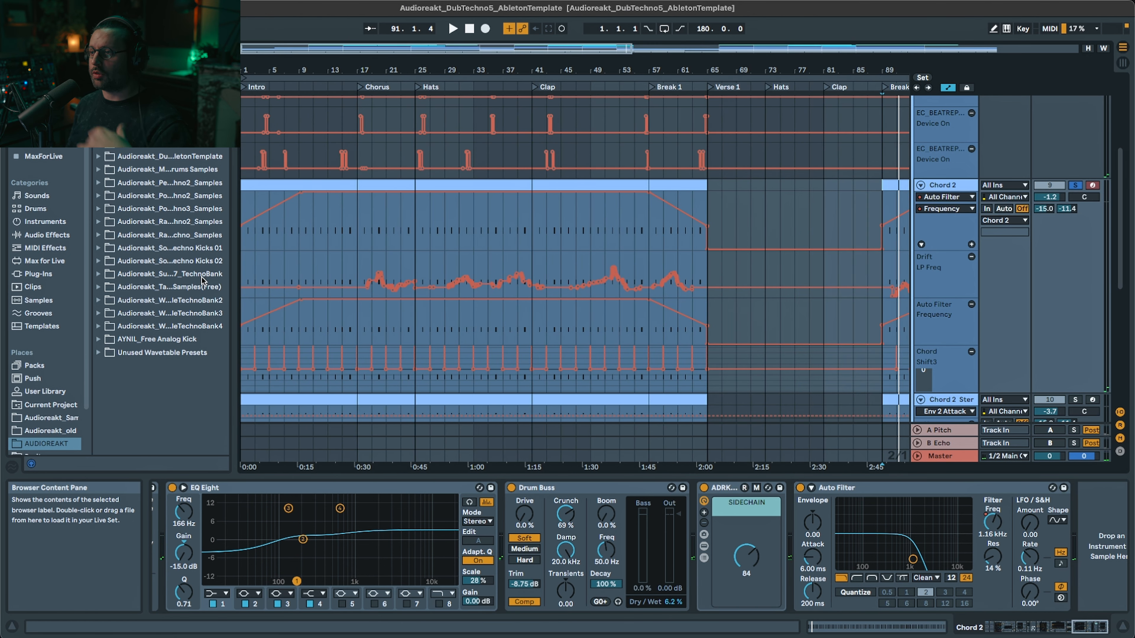
pyautogui.moveTo(313, 226); pyautogui.dragTo(641, 232)
pyautogui.press('-')
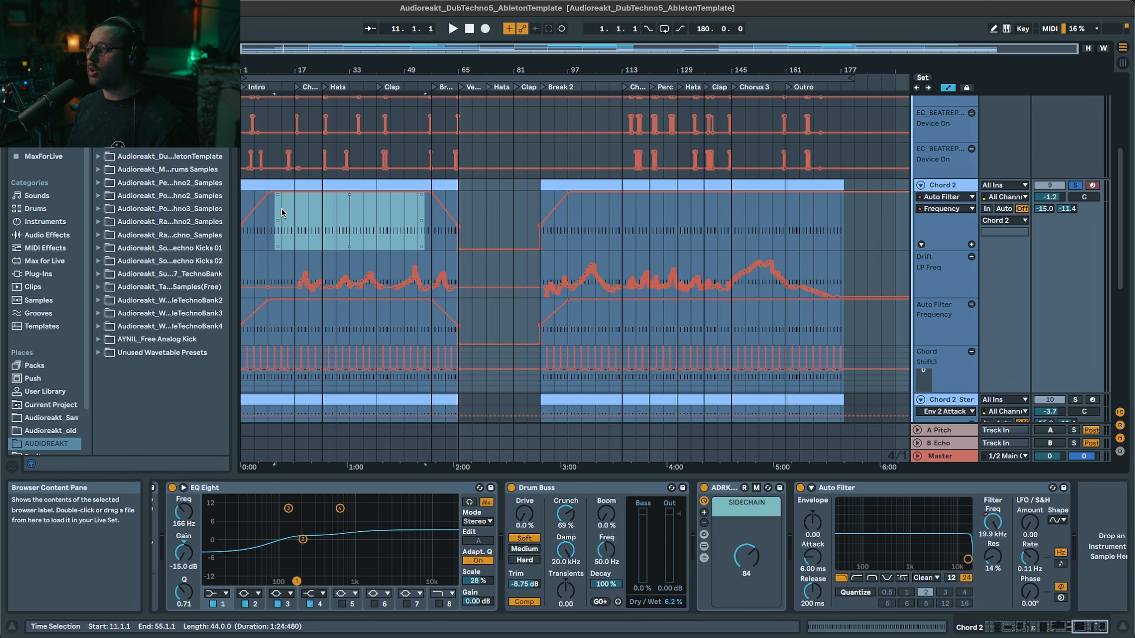
# - Play Chord 2 from bar 29 to hear the part with its filter automation open
pyautogui.click(335, 217)
pyautogui.press('space')
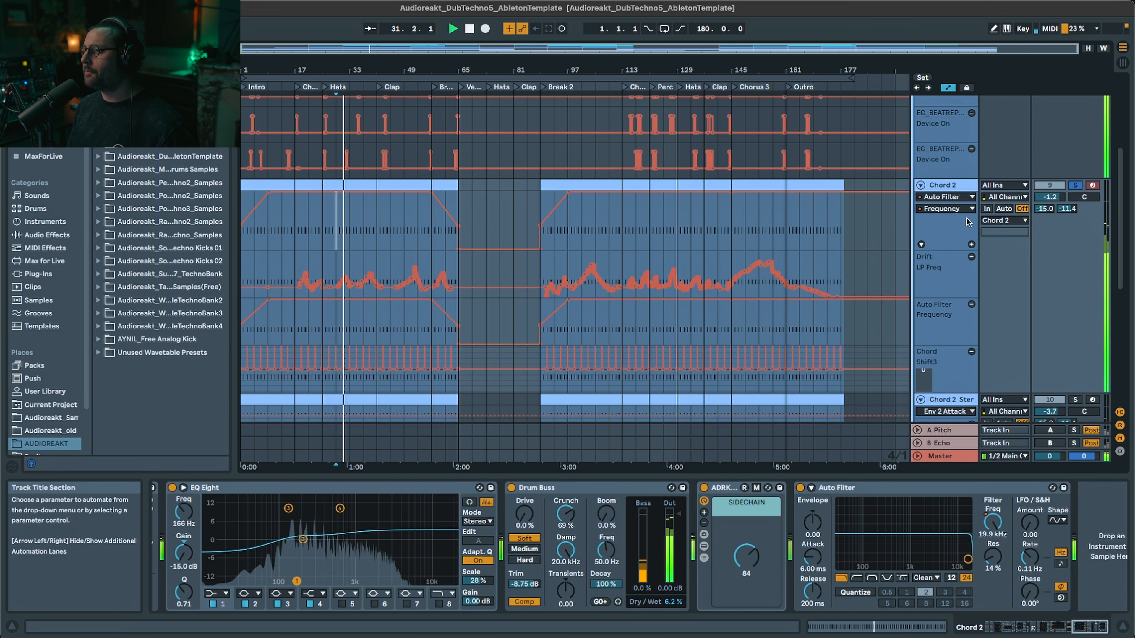
pyautogui.press('space')
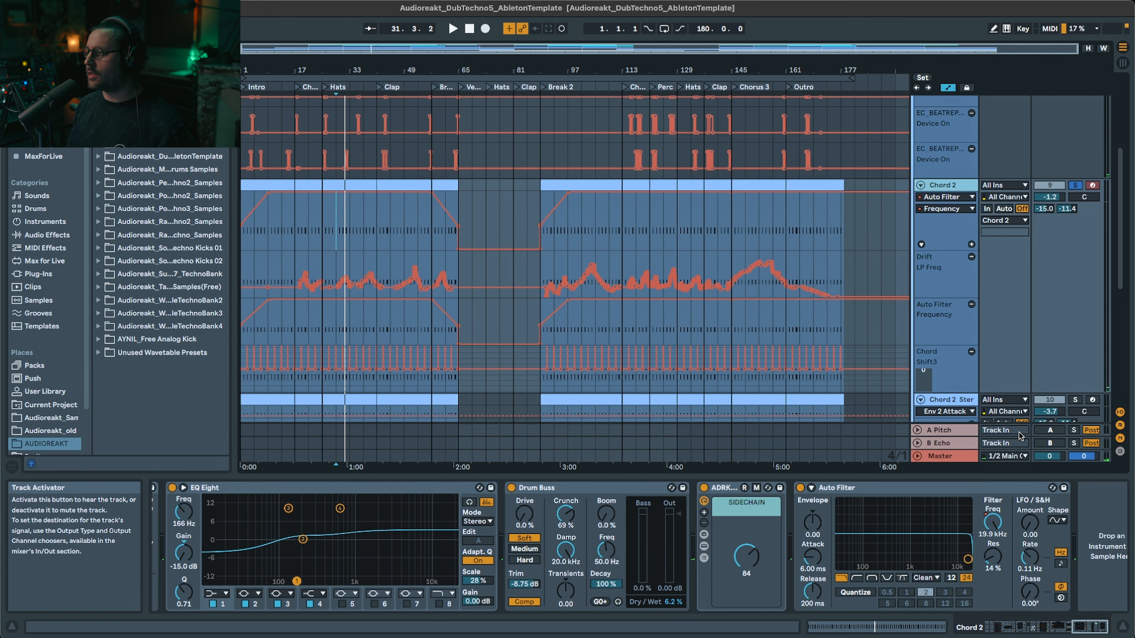
# - Switch on the A Pitch return track and audition Chord 2 through it from bar 29
pyautogui.click(962, 434)
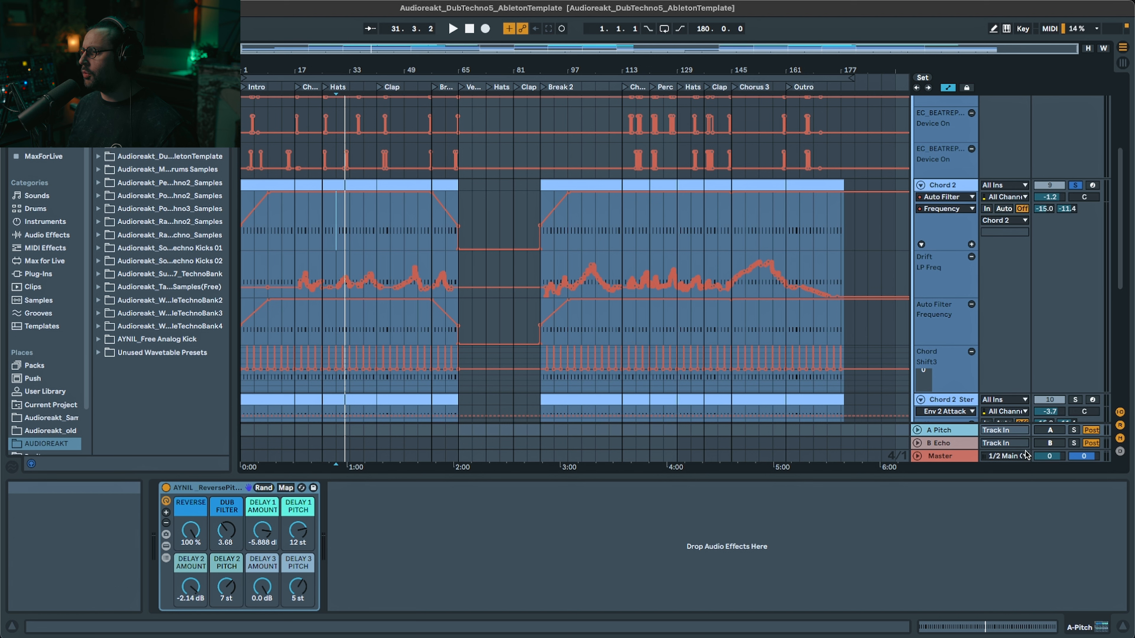
pyautogui.click(1050, 431)
pyautogui.click(975, 434)
pyautogui.press('space')
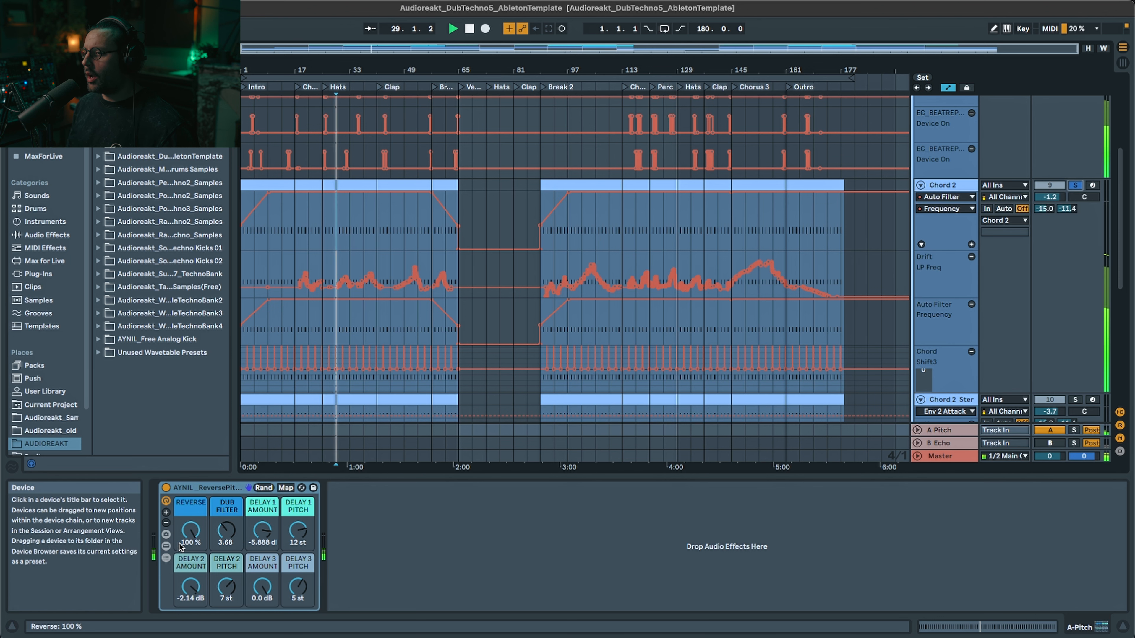
pyautogui.press('space')
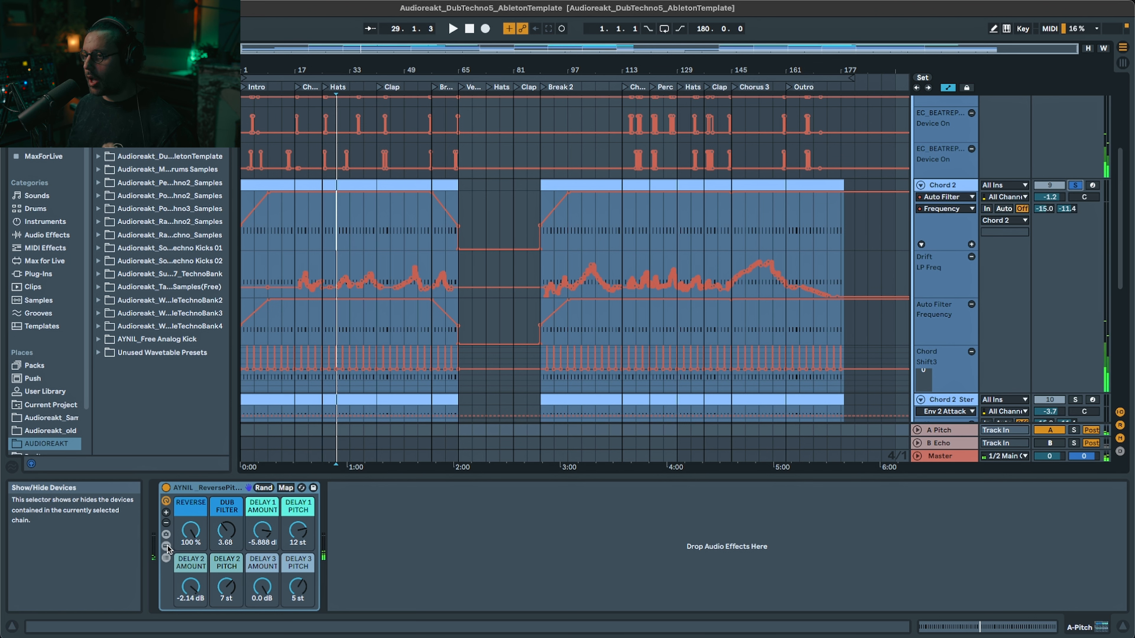
# - Inspect the Pitch Hack and Delay devices in the reverse pitch delay rack's Delay 1 and Delay 3 chains
pyautogui.click(166, 546)
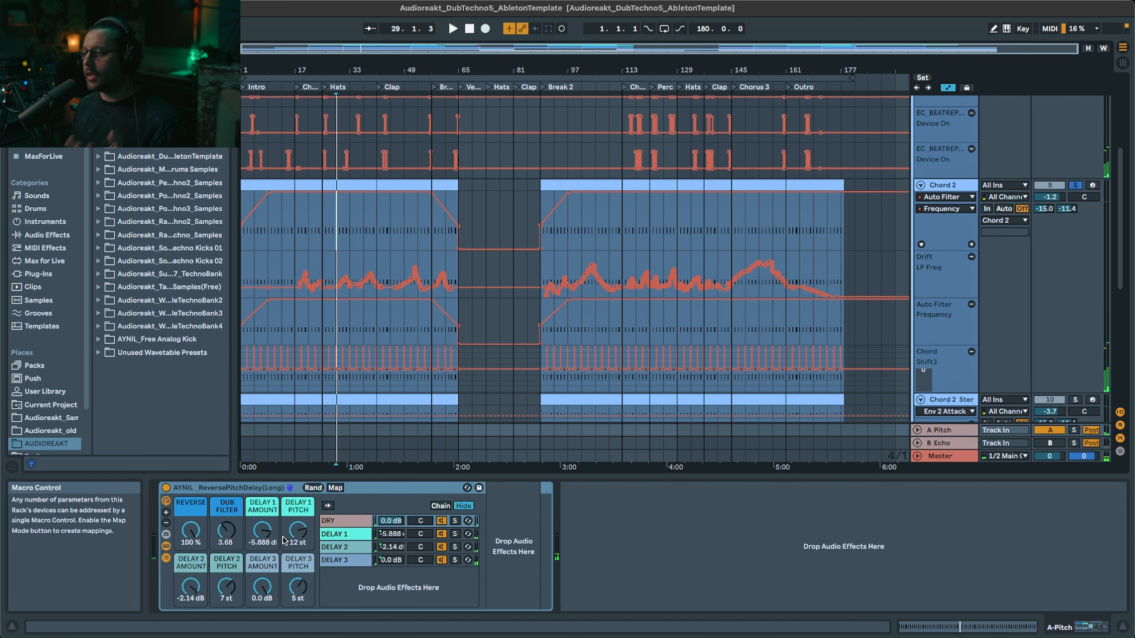
pyautogui.click(331, 547)
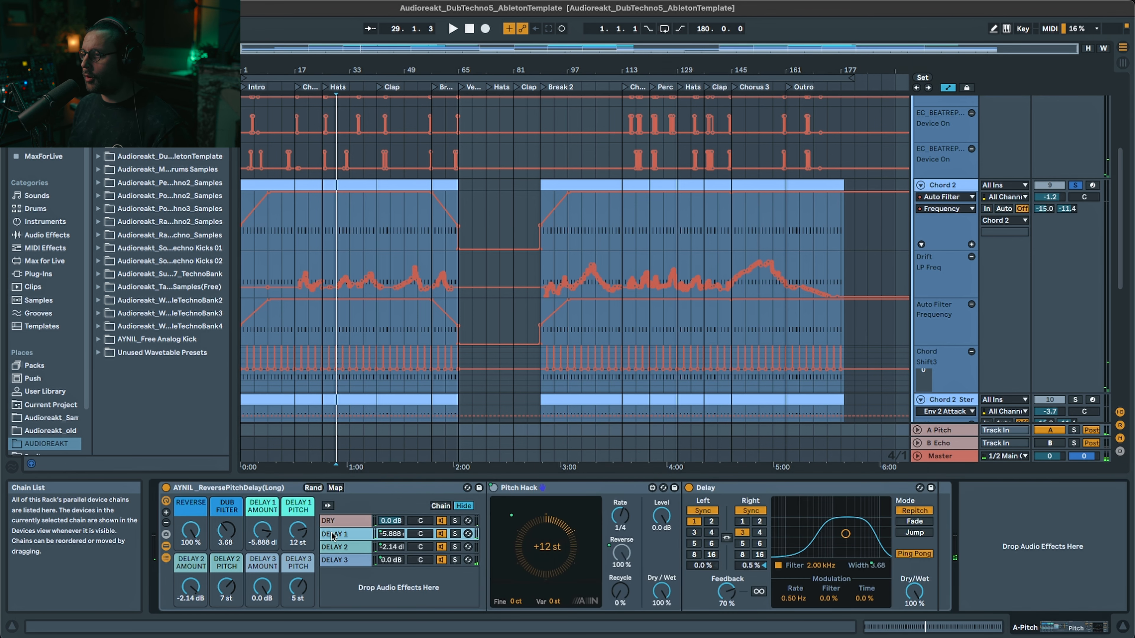
pyautogui.click(336, 562)
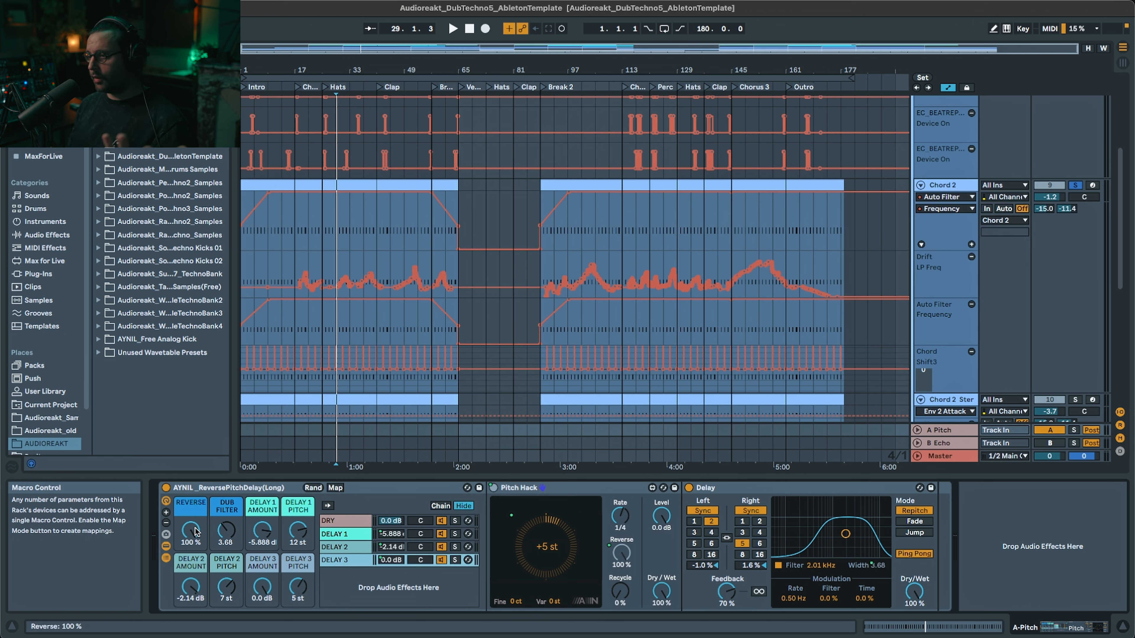
pyautogui.click(166, 546)
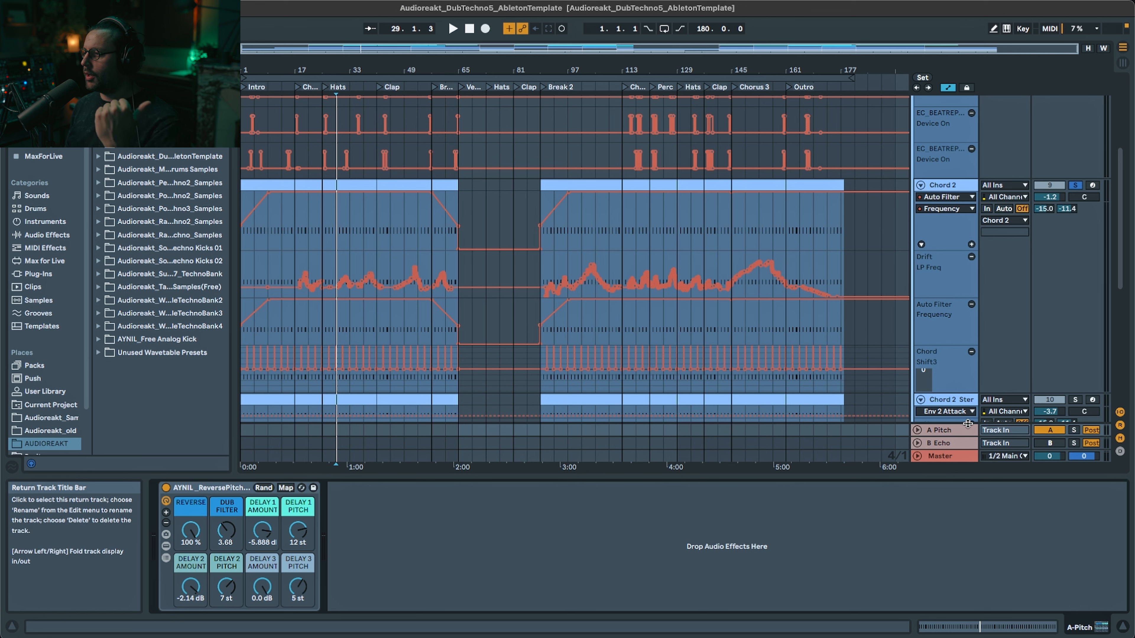
# - Switch on the B Echo return track and audition Chord 2 through it from bar 29
pyautogui.click(943, 443)
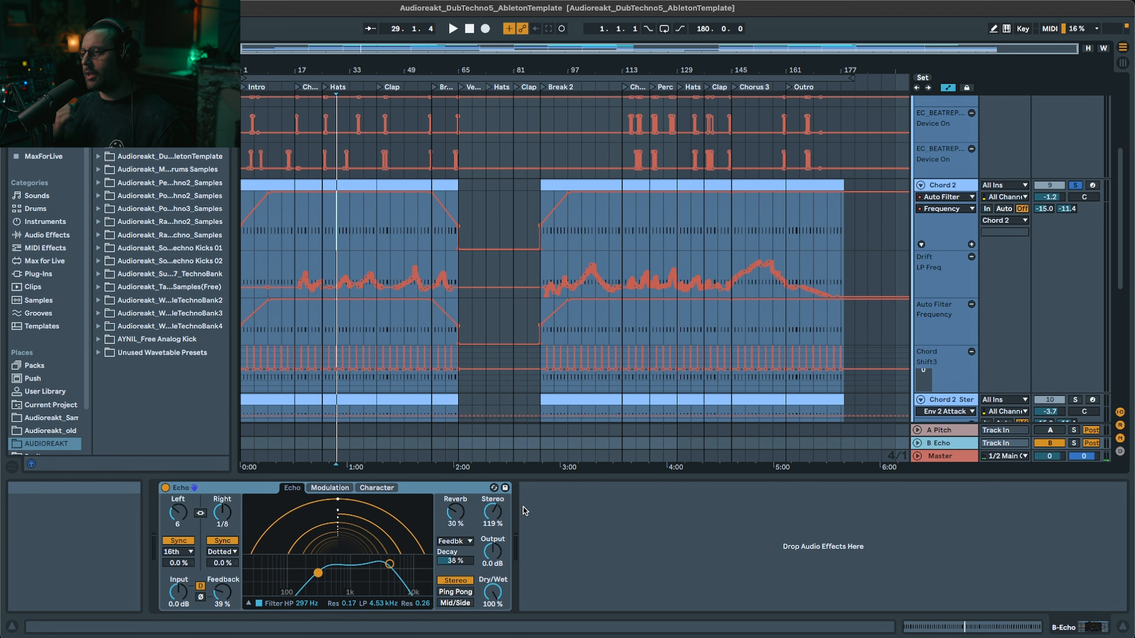
pyautogui.press('space')
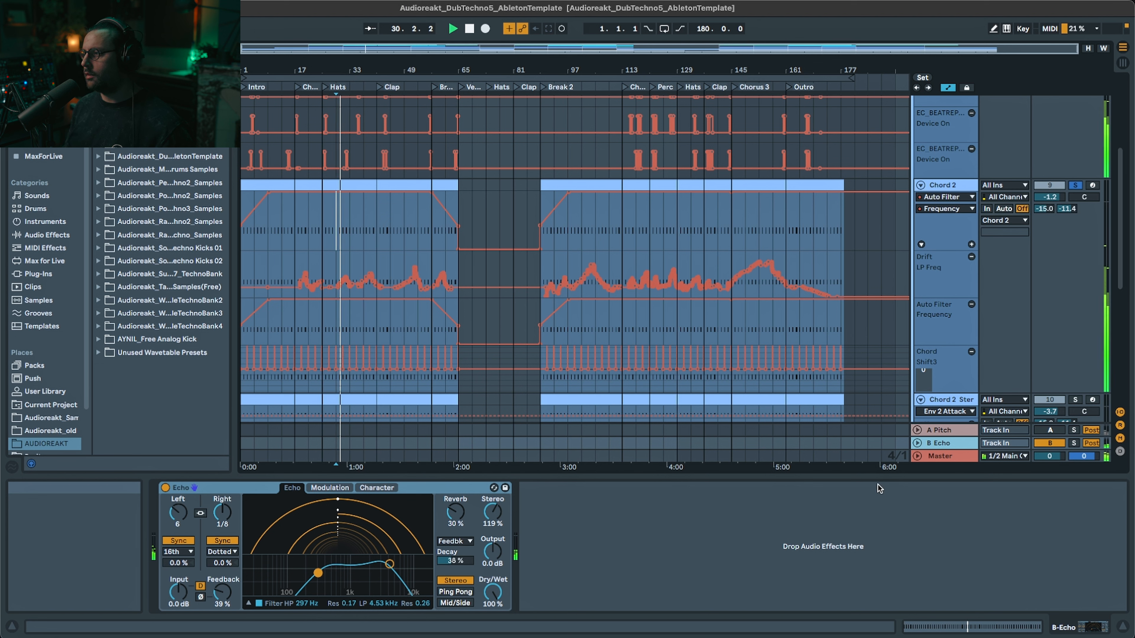
pyautogui.click(941, 187)
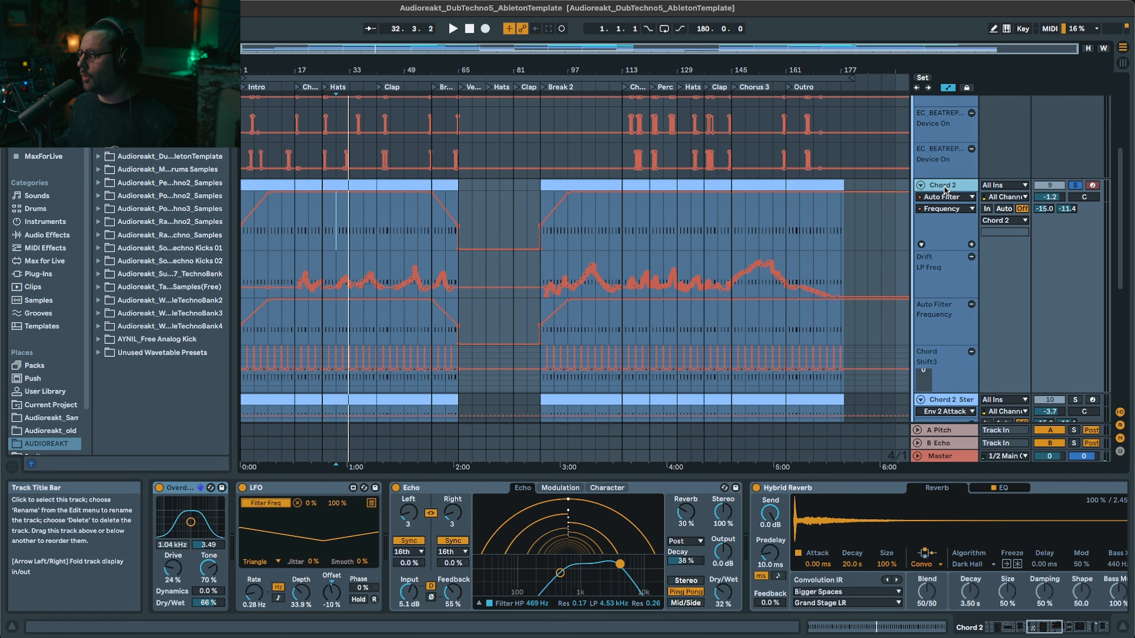
# - Solo the Chord 2 Ster track in place of Chord 2 and display its devices
pyautogui.scroll(-2, 947, 291)
pyautogui.click(949, 368)
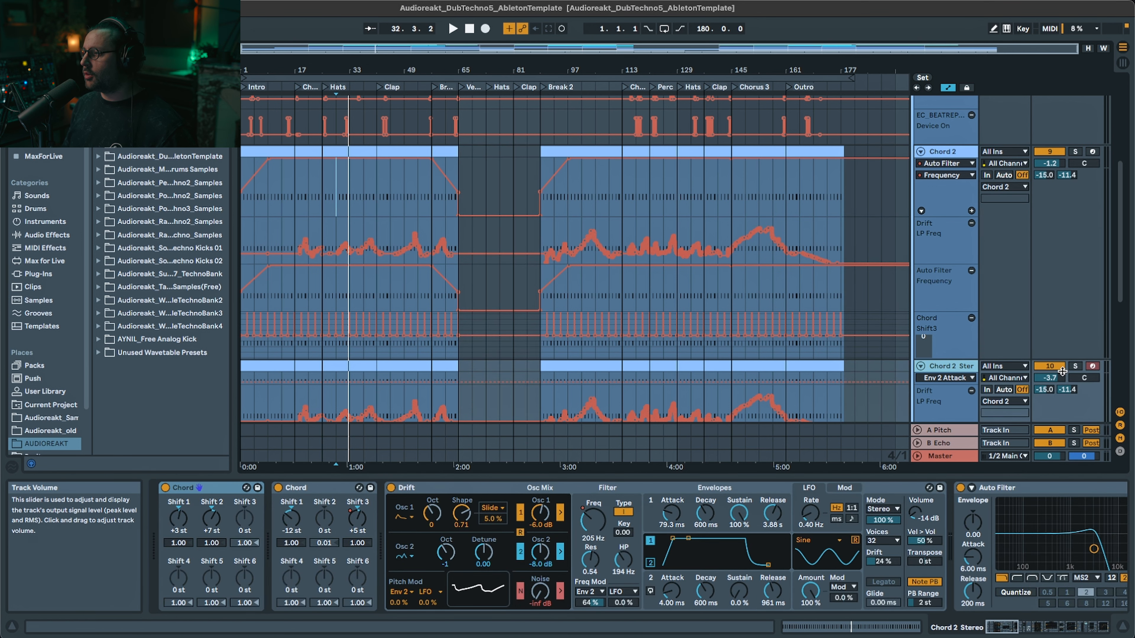
pyautogui.click(1075, 367)
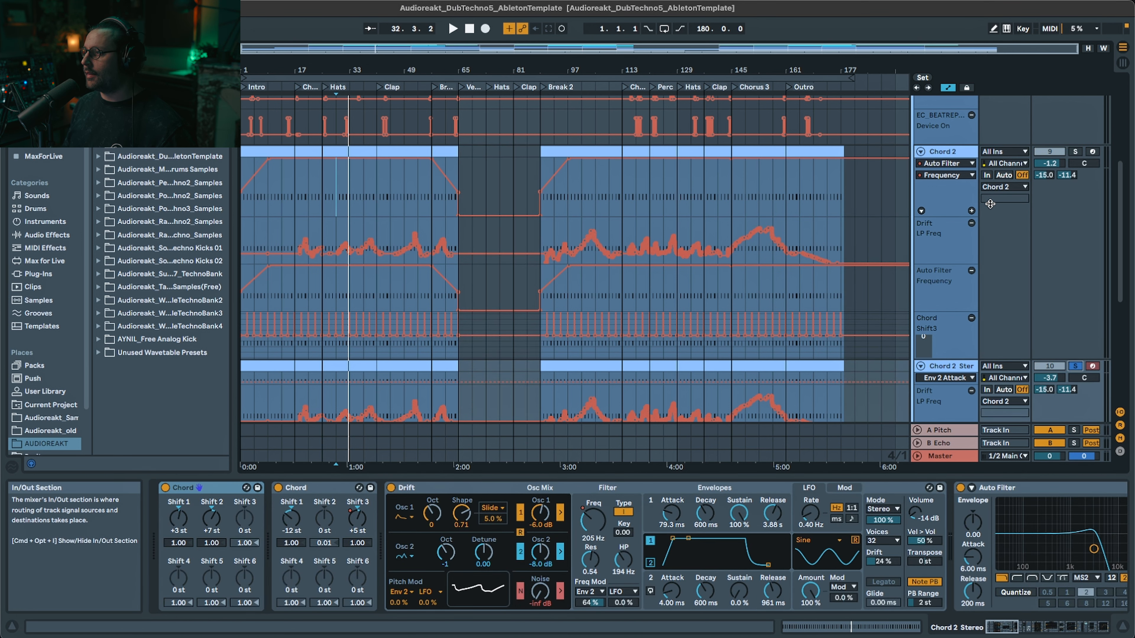
pyautogui.click(953, 362)
pyautogui.click(955, 364)
# - Compare the stereo chord layer with its mid/side EQ Eight switched off and on, playing from bar 29
pyautogui.moveTo(998, 631); pyautogui.dragTo(1091, 633)
pyautogui.click(923, 484)
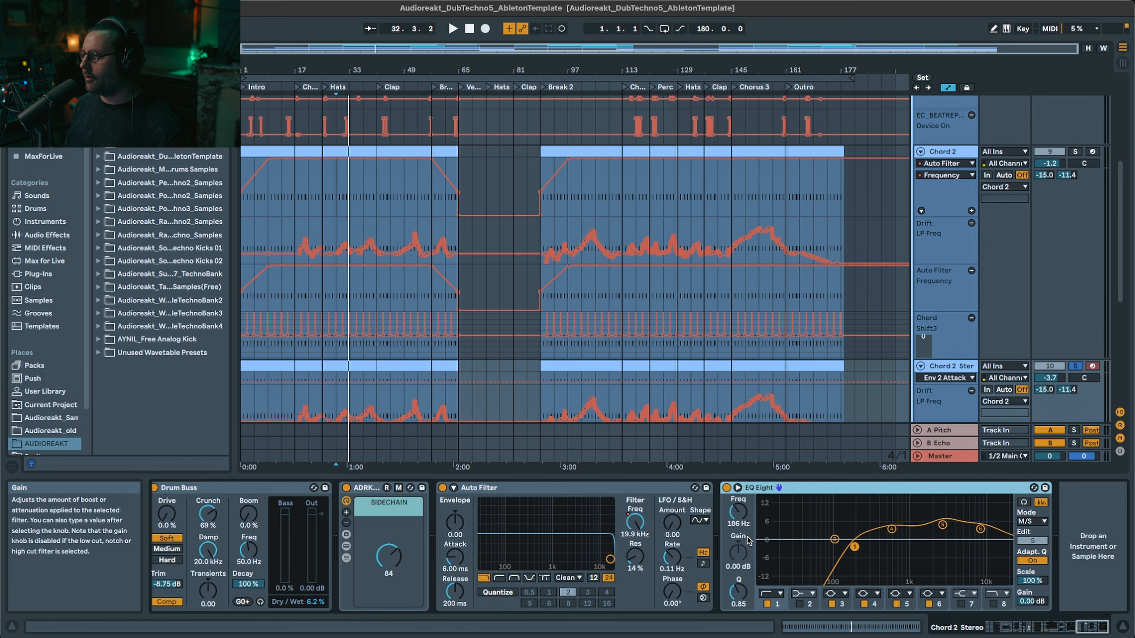
pyautogui.press('space')
pyautogui.scroll(-2, 791, 402)
pyautogui.press('space')
pyautogui.press('space')
pyautogui.click(727, 488)
pyautogui.press('space')
pyautogui.click(728, 488)
pyautogui.press('space')
pyautogui.press('space')
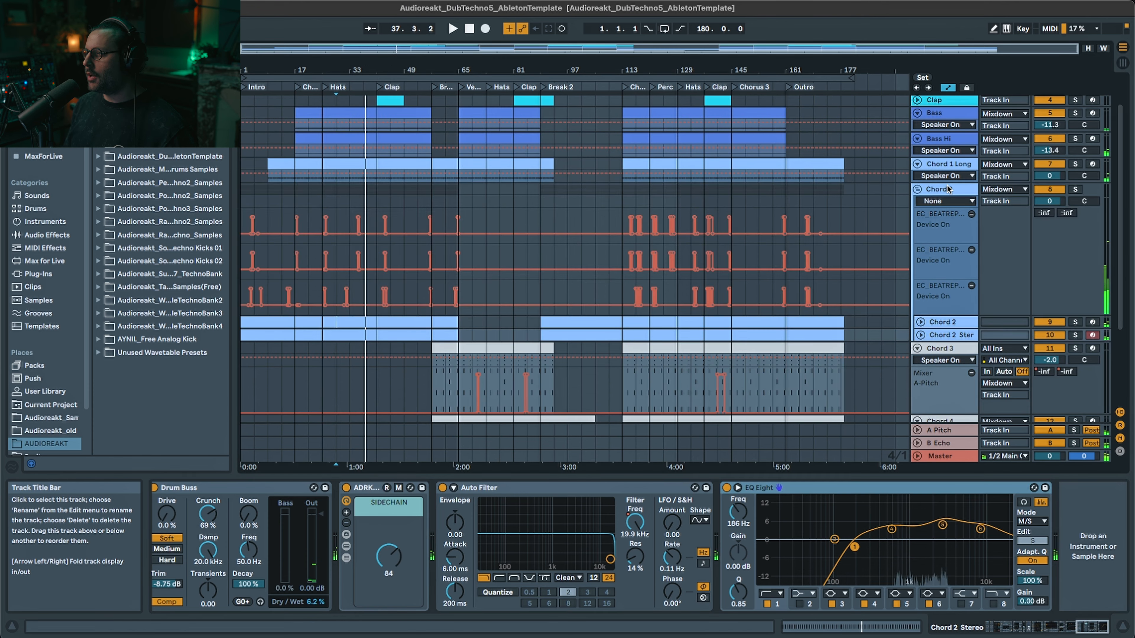
# - Solo the Chord 2 group and play from bar 35 to audition the automated EC_BEATREPEAT racks
pyautogui.click(948, 187)
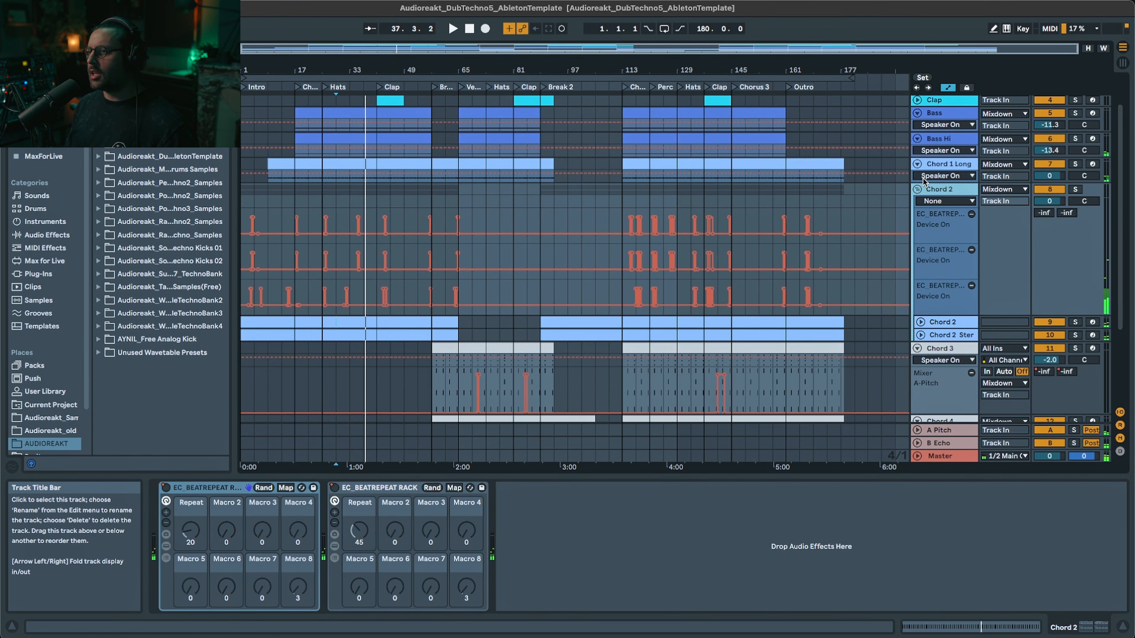
pyautogui.moveTo(347, 59); pyautogui.dragTo(348, 85)
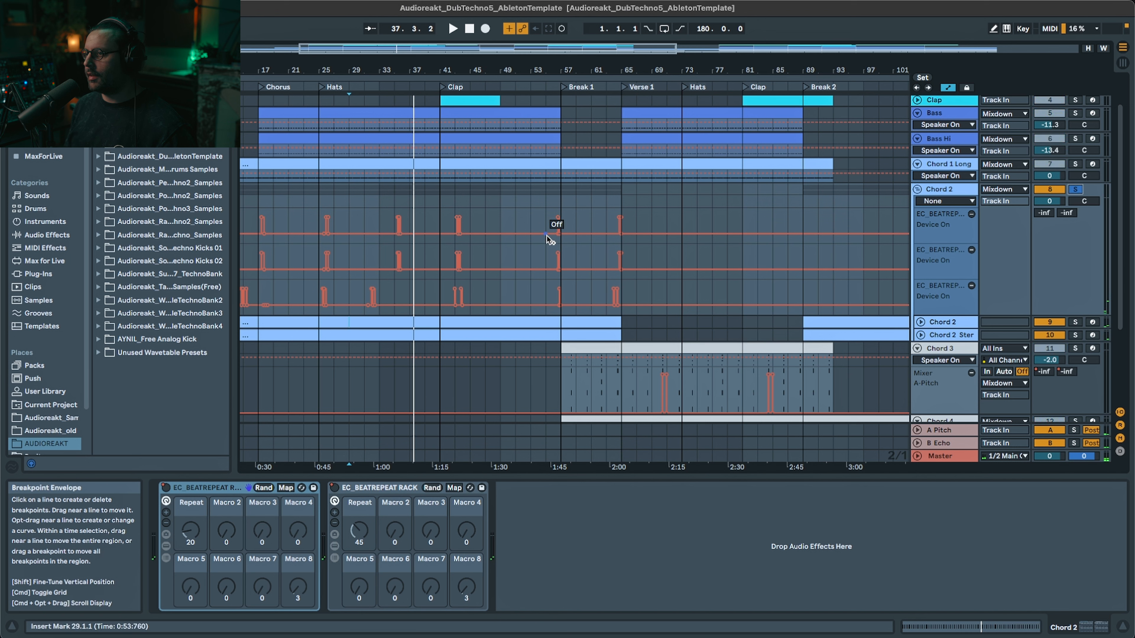
pyautogui.click(393, 256)
pyautogui.press('space')
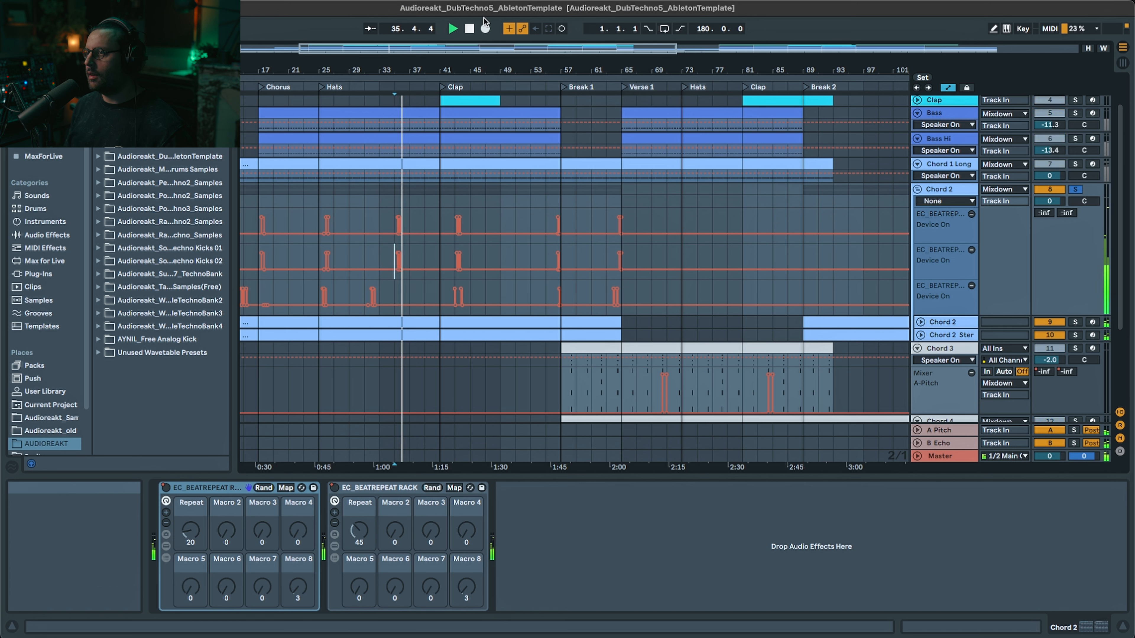
# - Reveal the chain list and contained devices of the first EC_BEATREPEAT rack on Chord 2, and collapse them again
pyautogui.moveTo(483, 53); pyautogui.dragTo(427, 60)
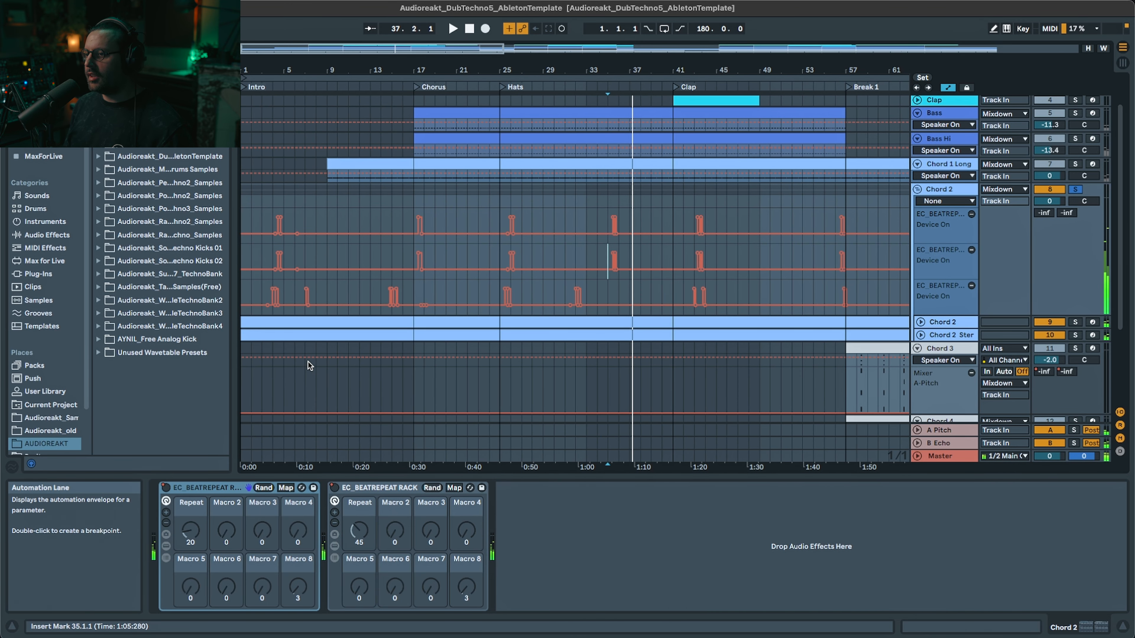
pyautogui.click(166, 558)
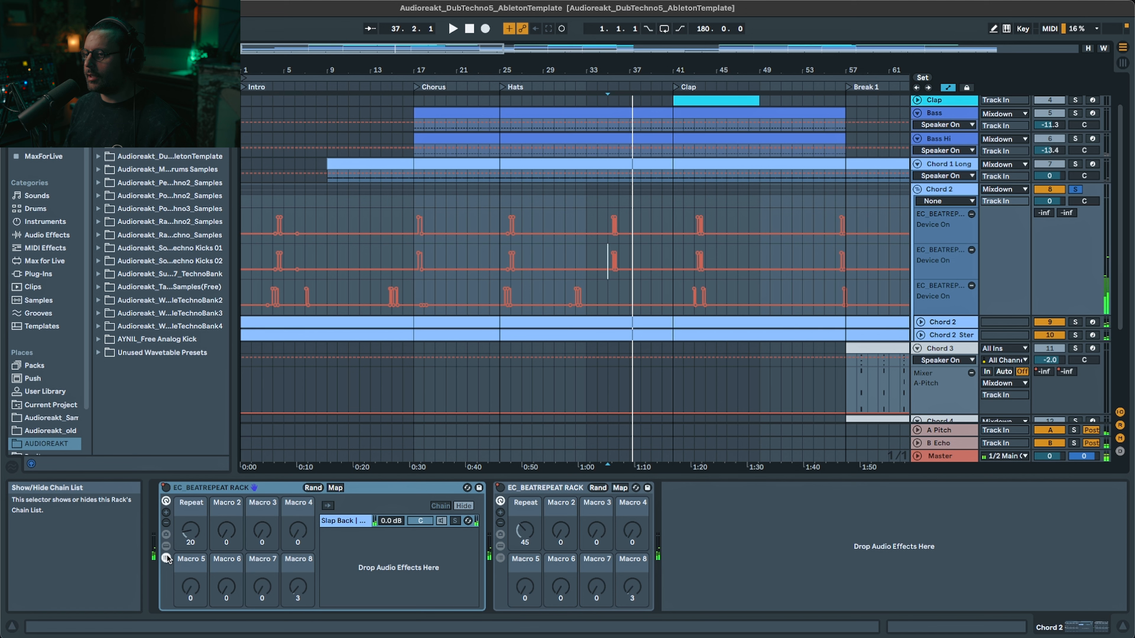
pyautogui.click(166, 546)
pyautogui.click(166, 546)
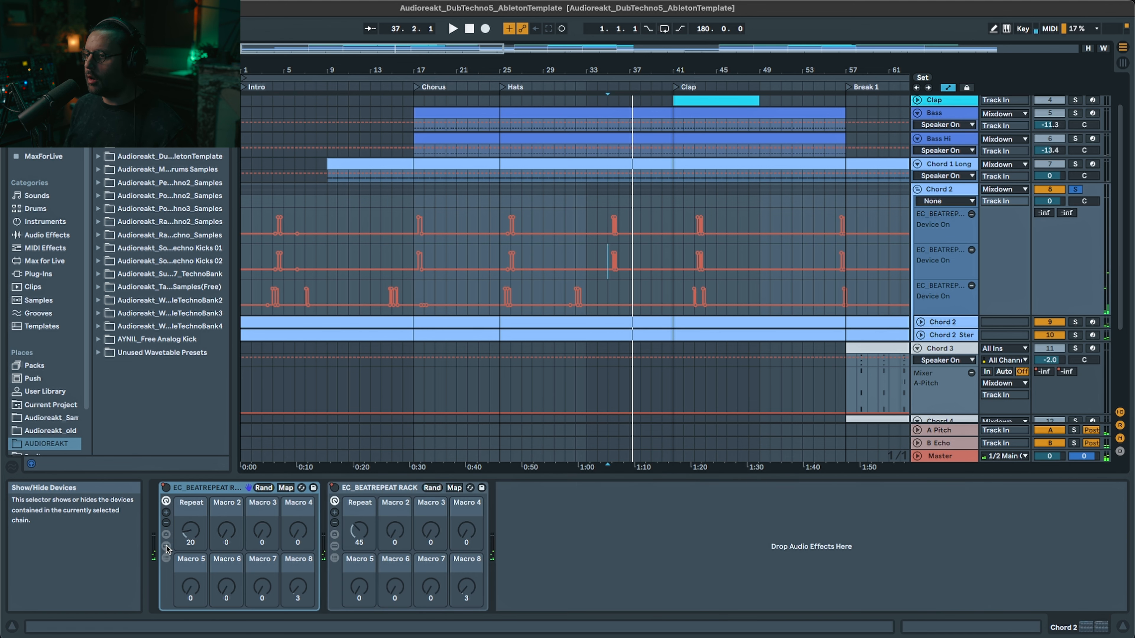
# - Audition the Chord 2 group's beat-repeat automation from bar 4 and return to the whole-arrangement overview
pyautogui.moveTo(383, 63)
pyautogui.mouseDown()
pyautogui.moveTo(354, 63)
pyautogui.moveTo(335, 96)
pyautogui.mouseUp()
pyautogui.click(465, 314)
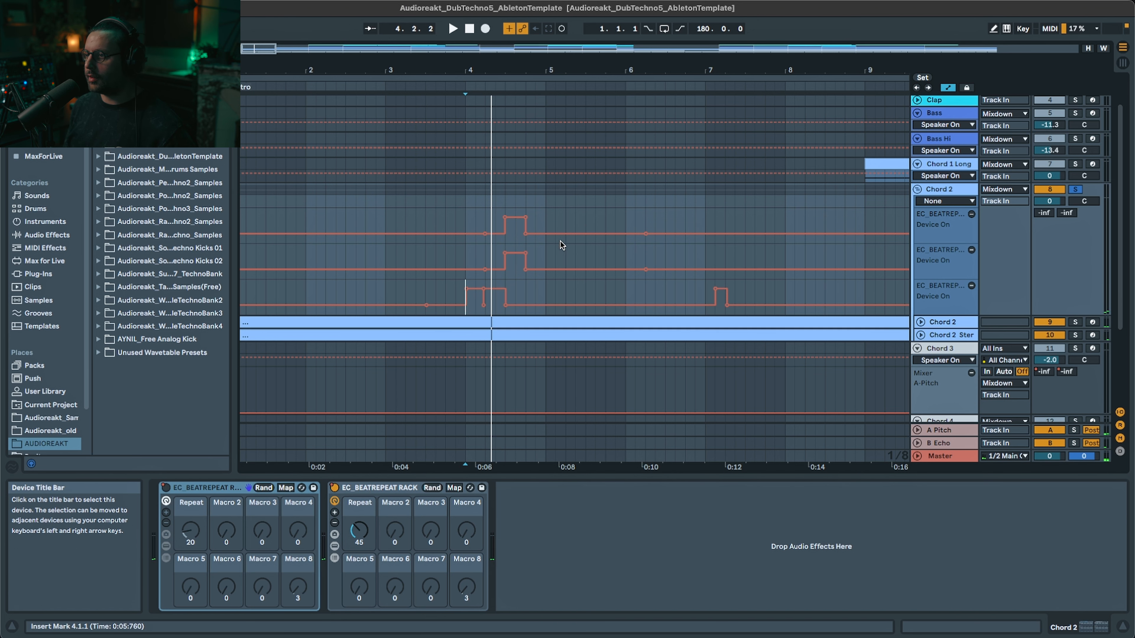
pyautogui.press('w')
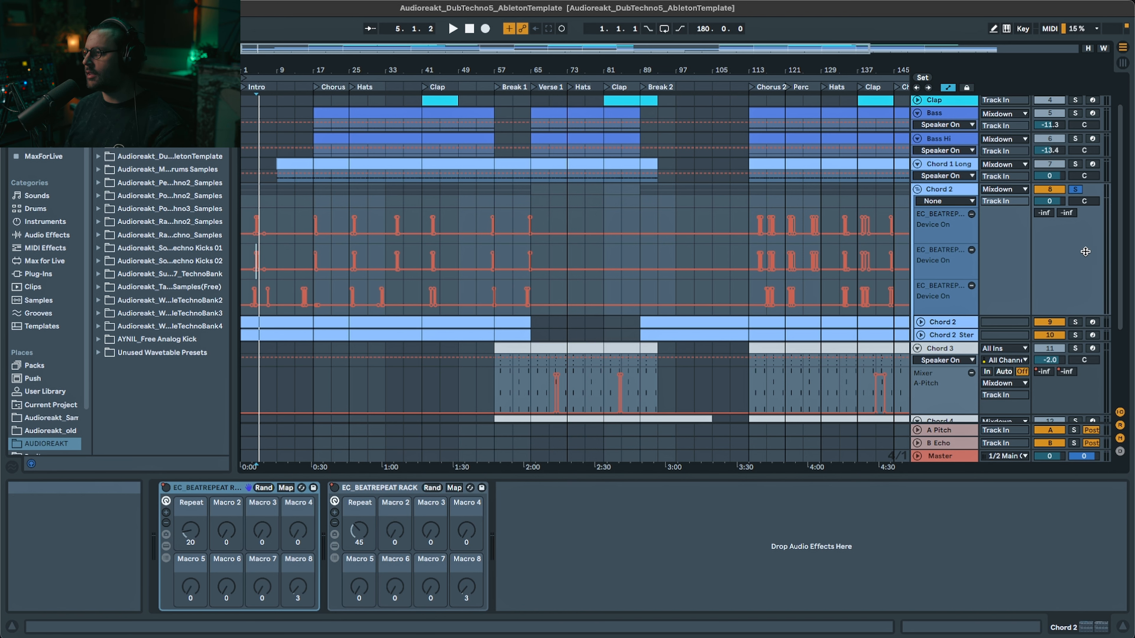
# - Fold the Chord 2 group with its automation lanes
pyautogui.click(921, 322)
pyautogui.scroll(-5, 918, 330)
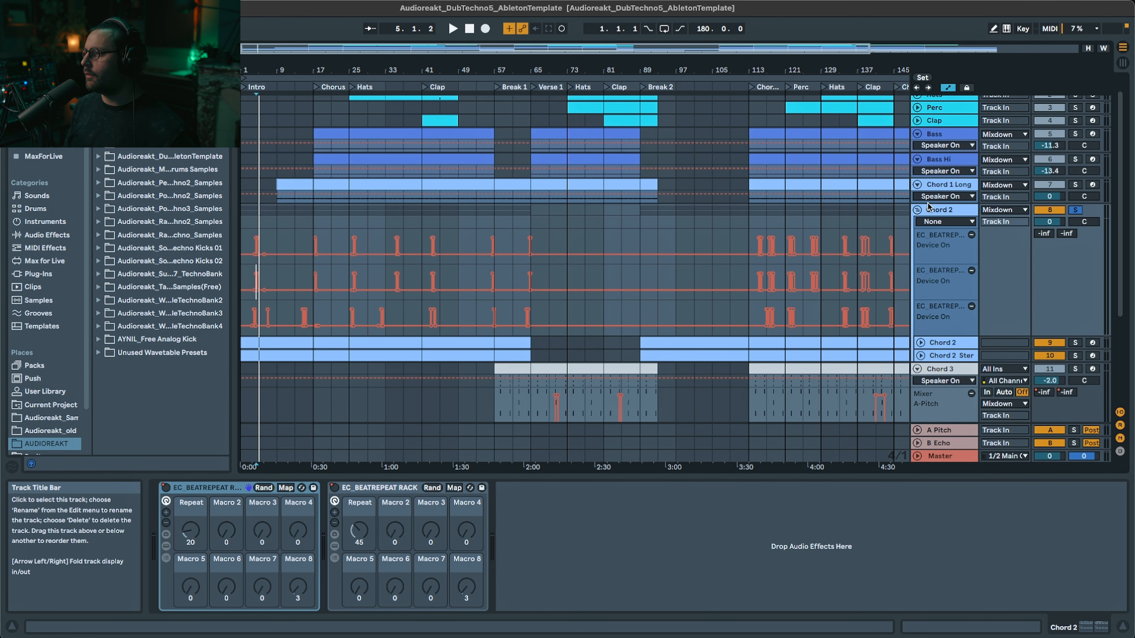
pyautogui.click(918, 209)
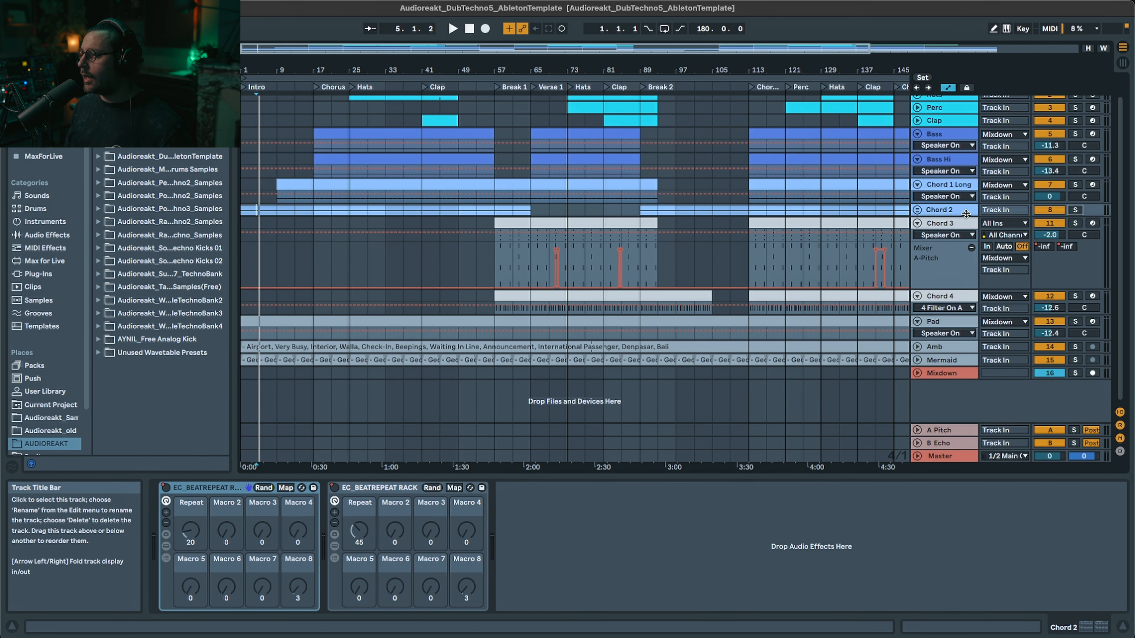
# - Solo Chord 1 Long, enlarge its lane and play it from bar 9 while reviewing its device chain
pyautogui.click(956, 185)
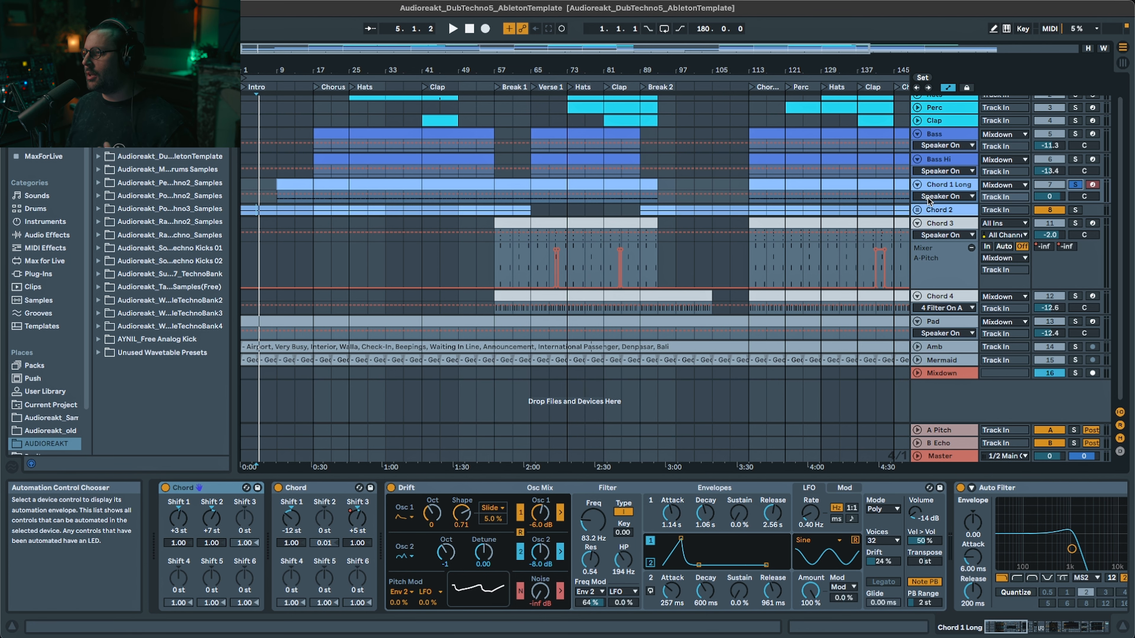
pyautogui.moveTo(935, 203); pyautogui.dragTo(938, 237)
pyautogui.click(286, 182)
pyautogui.press('space')
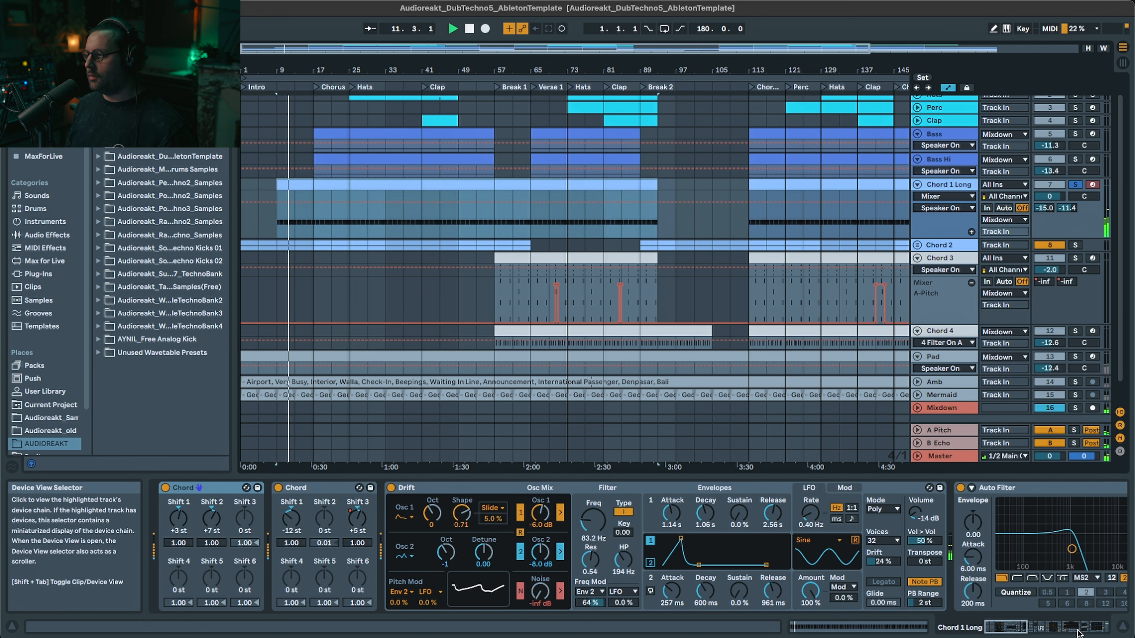
pyautogui.moveTo(1009, 628)
pyautogui.mouseDown()
pyautogui.moveTo(1080, 628)
pyautogui.moveTo(990, 622)
pyautogui.mouseUp()
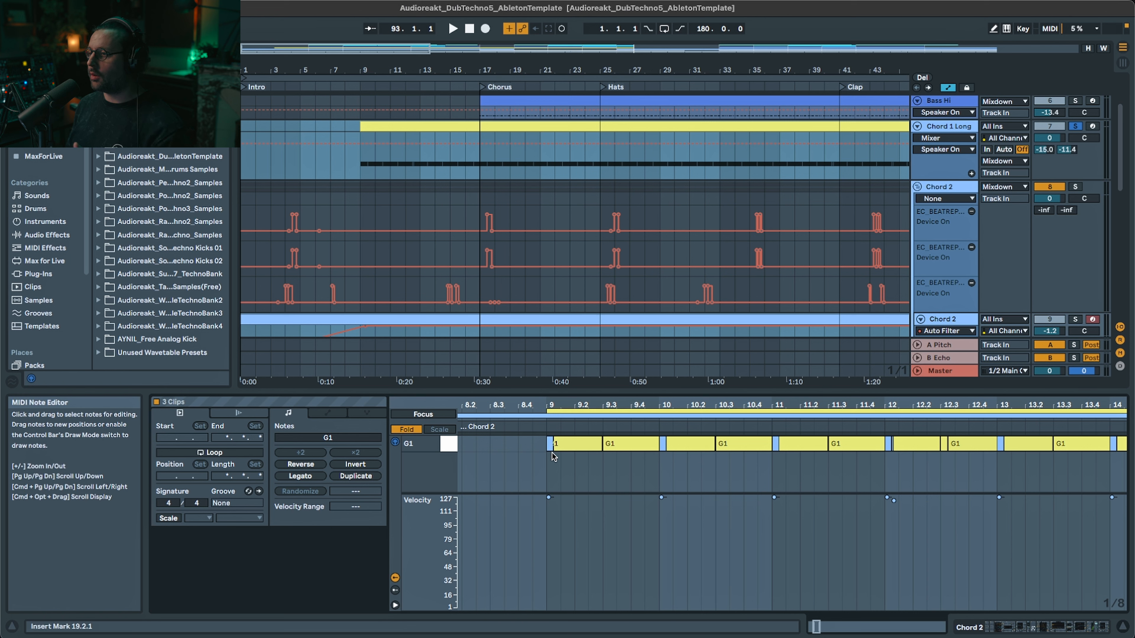
# - Compare the Chord 1 Long notes with the Chord 2 notes from bar 9 in the multi-clip note editor
pyautogui.click(648, 415)
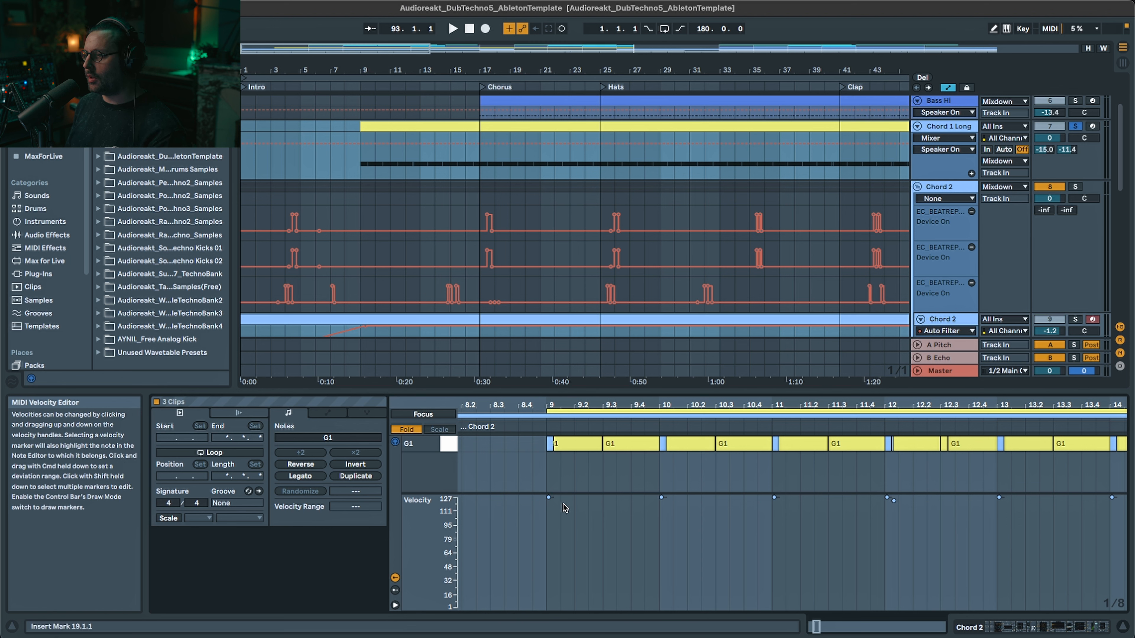
pyautogui.click(607, 409)
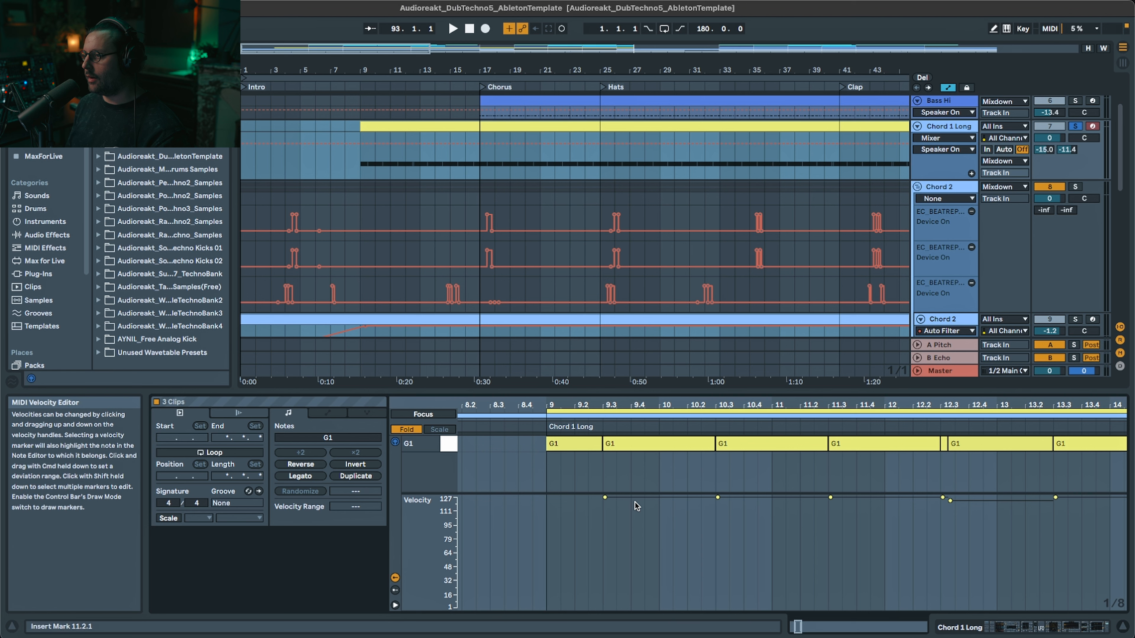
pyautogui.click(651, 479)
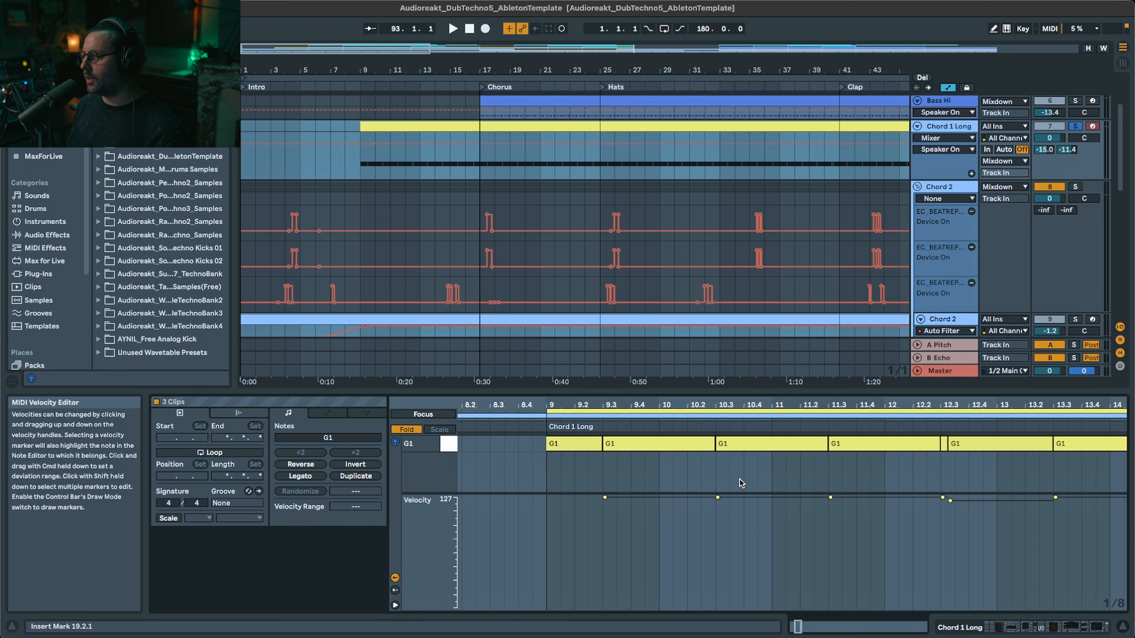
pyautogui.click(583, 415)
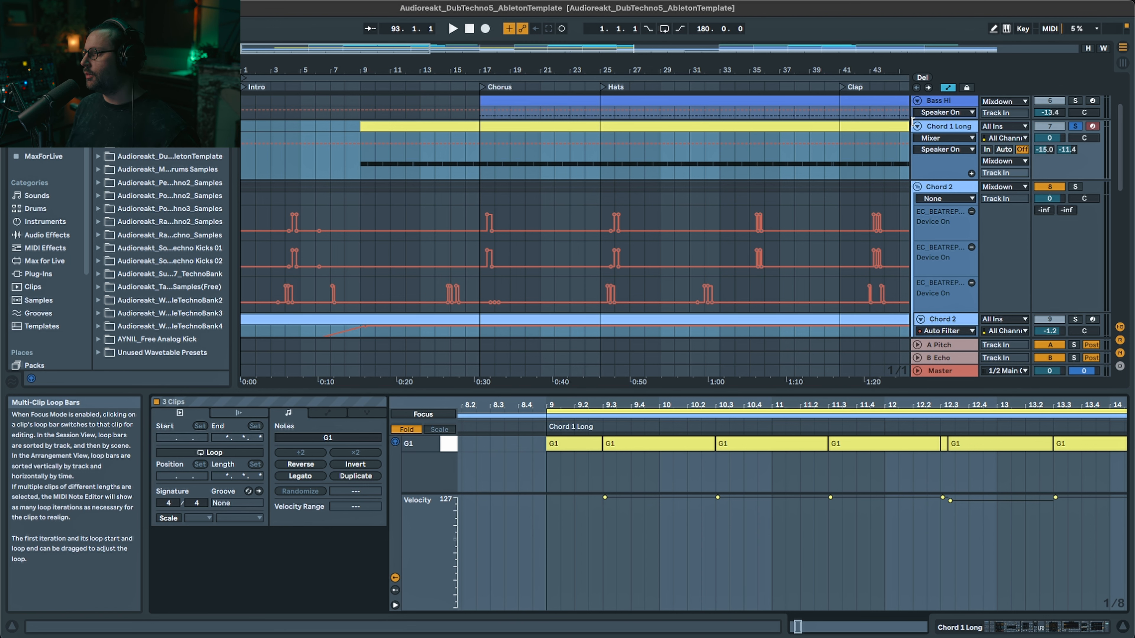
# - Play the full mix from bar 16 and fold the Chord 2 group and the Chord 1 Long track
pyautogui.click(465, 134)
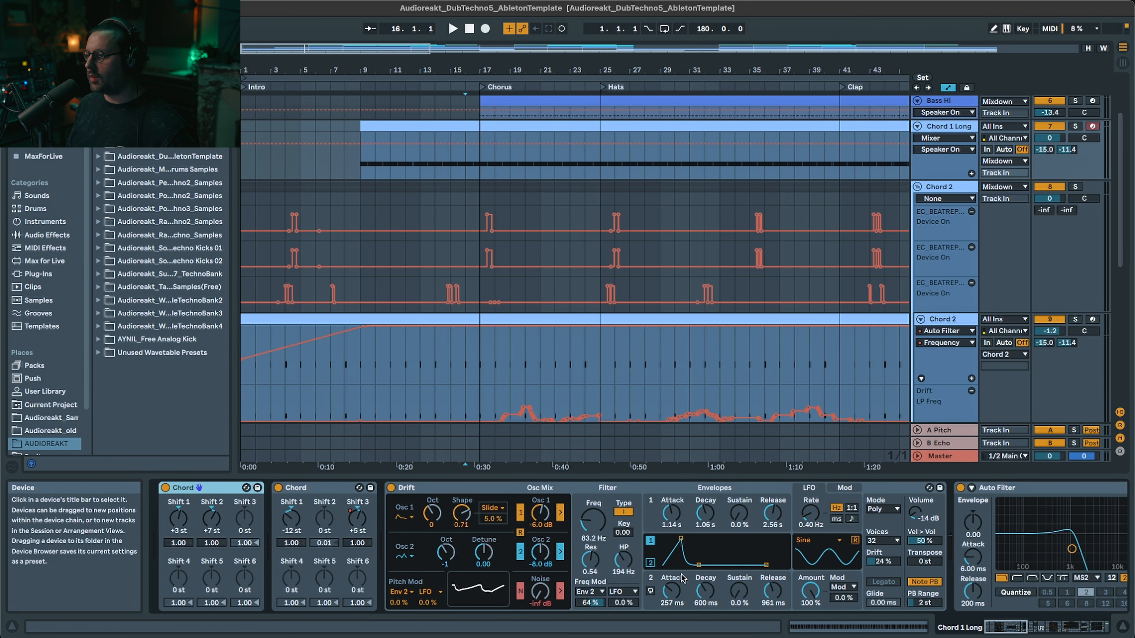
pyautogui.press('space')
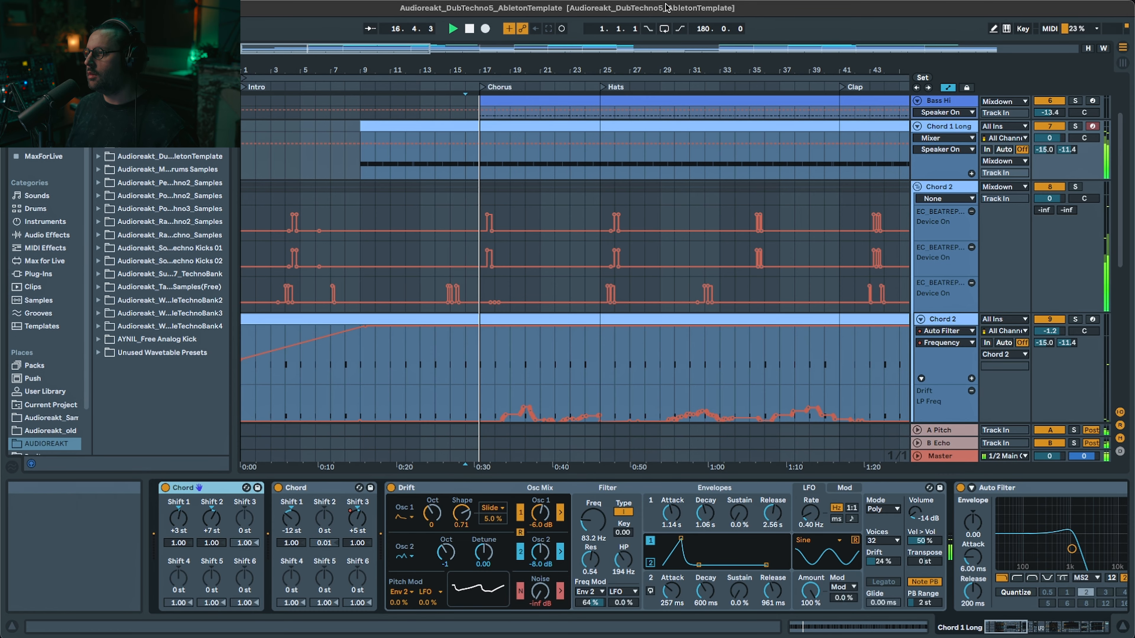
pyautogui.click(917, 187)
pyautogui.scroll(3, 918, 146)
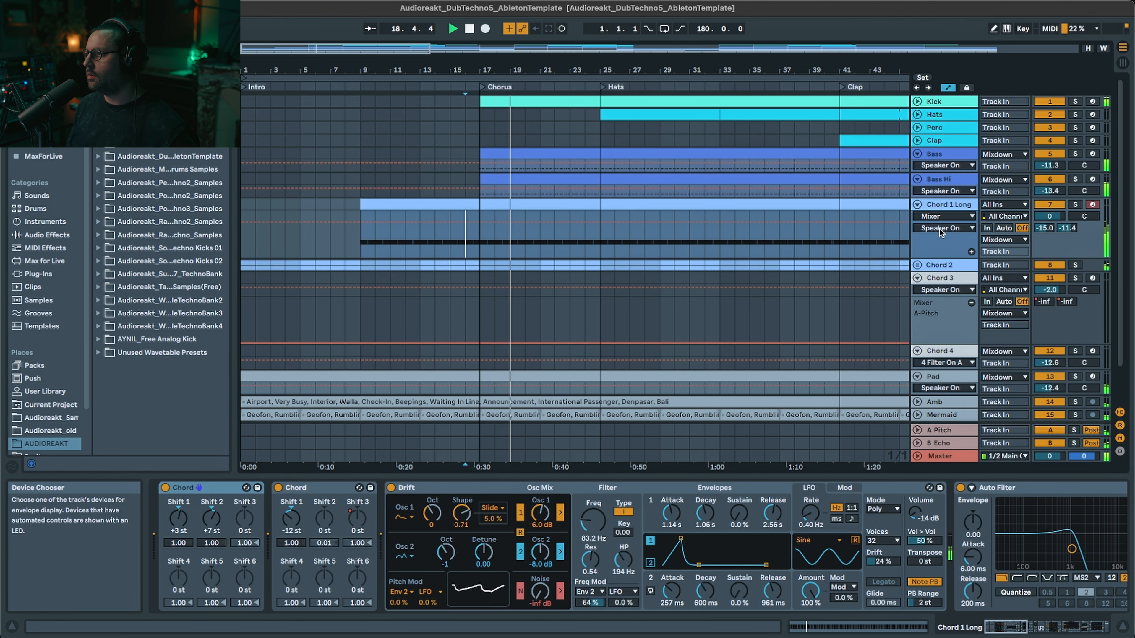
pyautogui.click(917, 204)
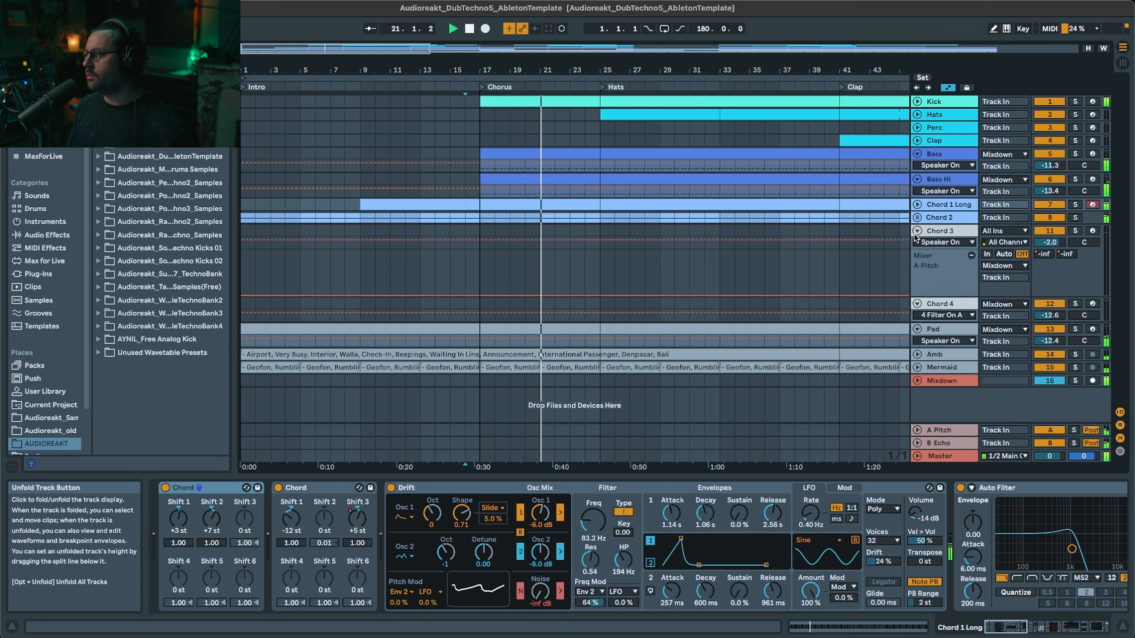
# - Toggle solo on Chord 1 Long during playback to compare it alone and within the full mix
pyautogui.click(1075, 204)
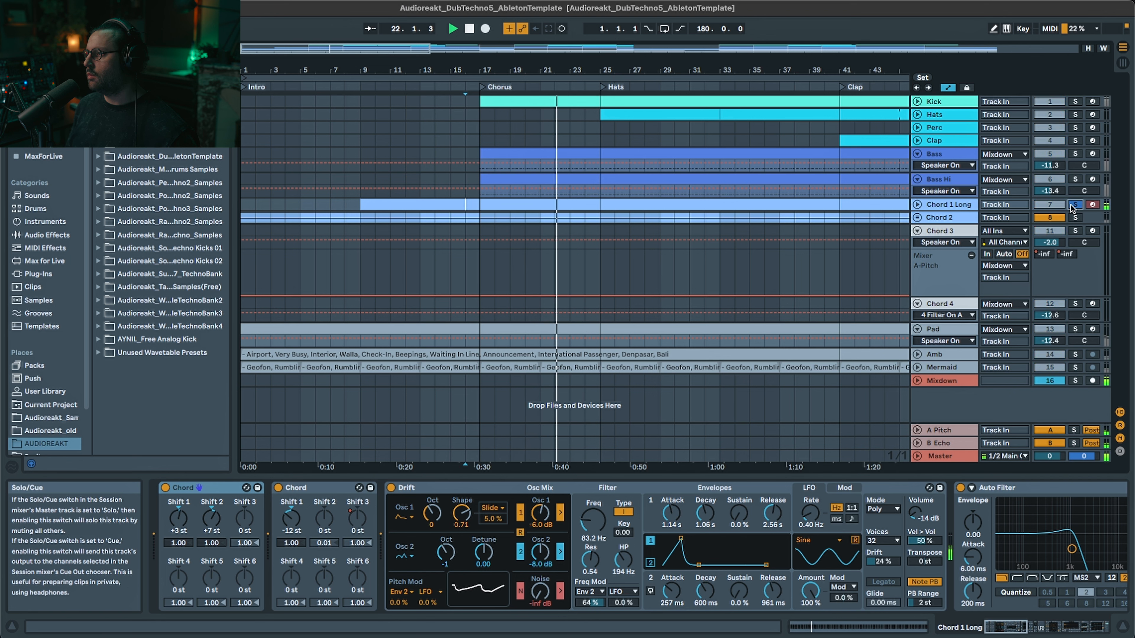
pyautogui.click(1075, 205)
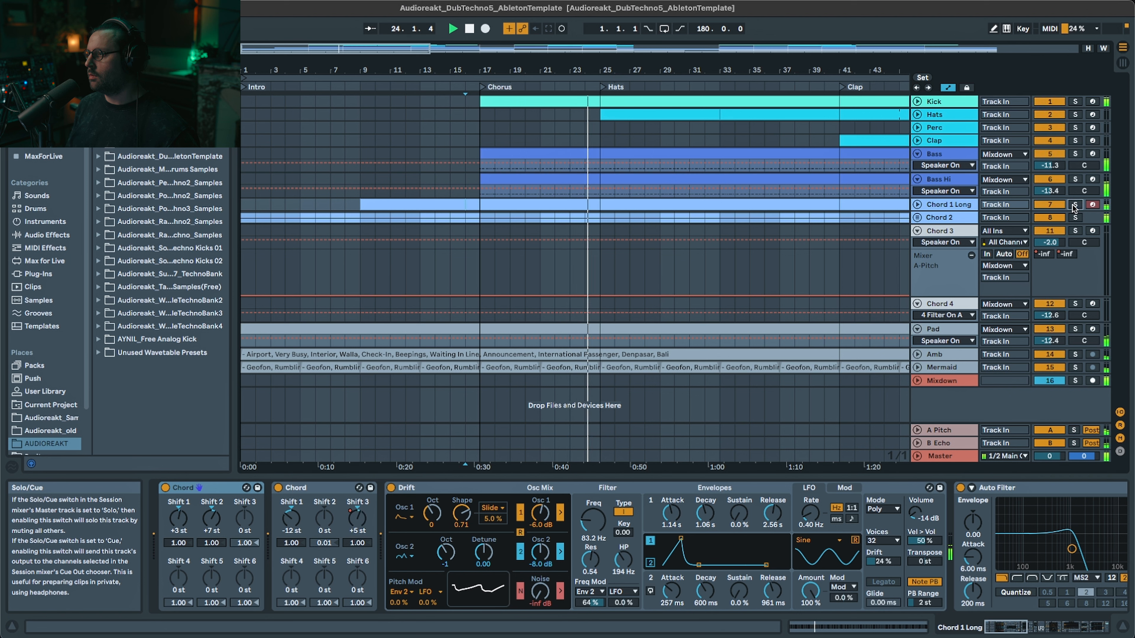
pyautogui.click(1075, 205)
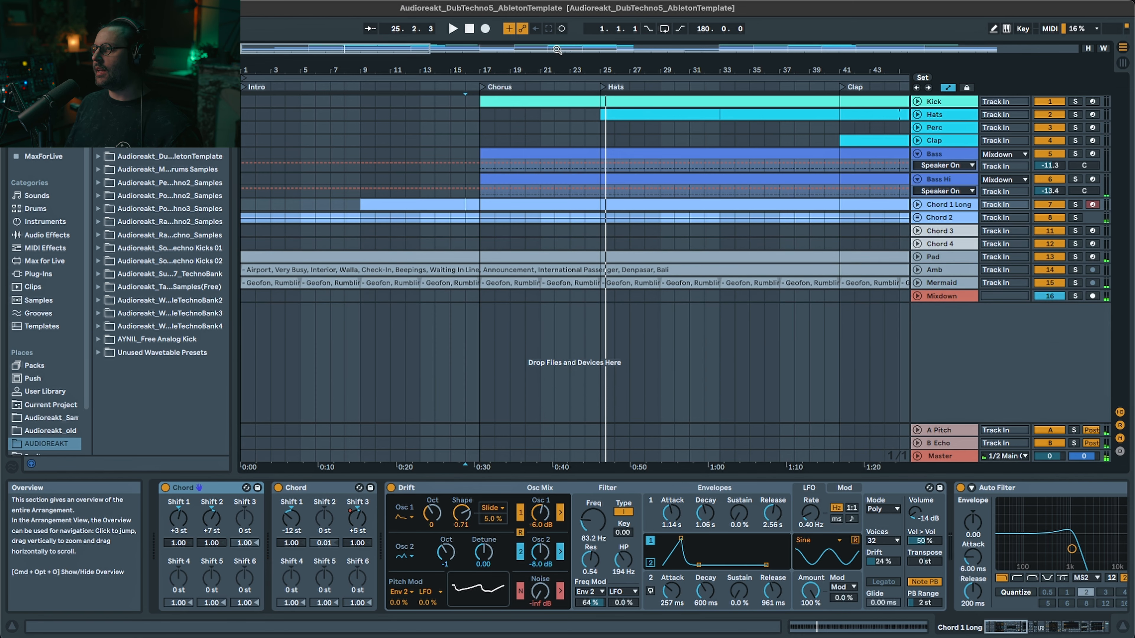
# - Solo the Chord 3 track, play its first clip from bar 57 and unfold its lane
pyautogui.moveTo(506, 50); pyautogui.dragTo(506, 14)
pyautogui.moveTo(761, 50); pyautogui.dragTo(761, 47)
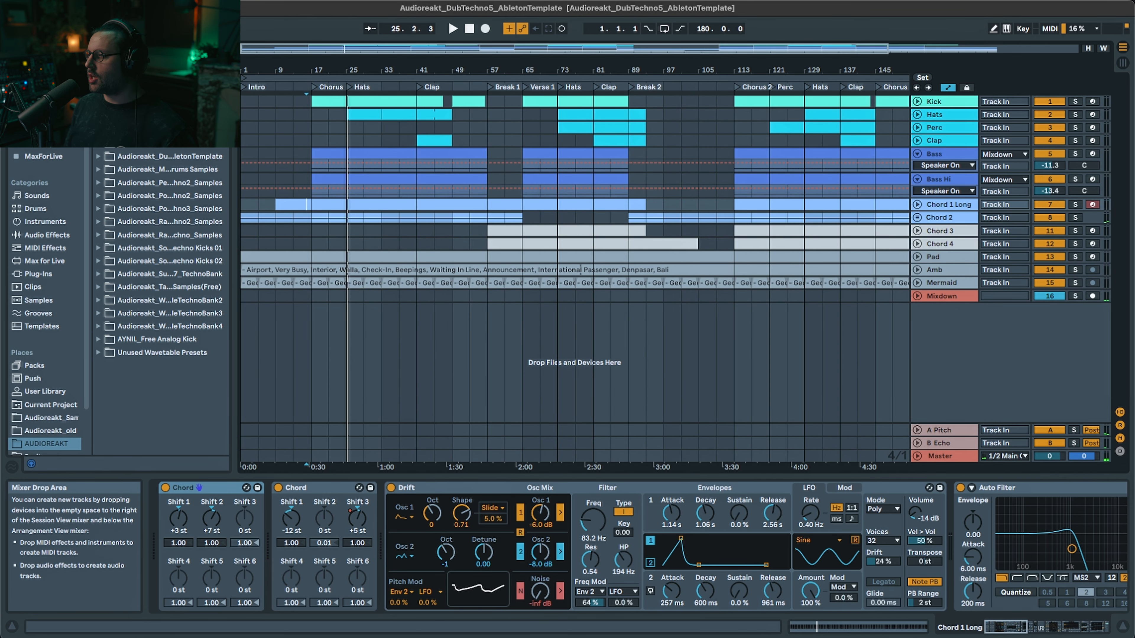
pyautogui.click(951, 233)
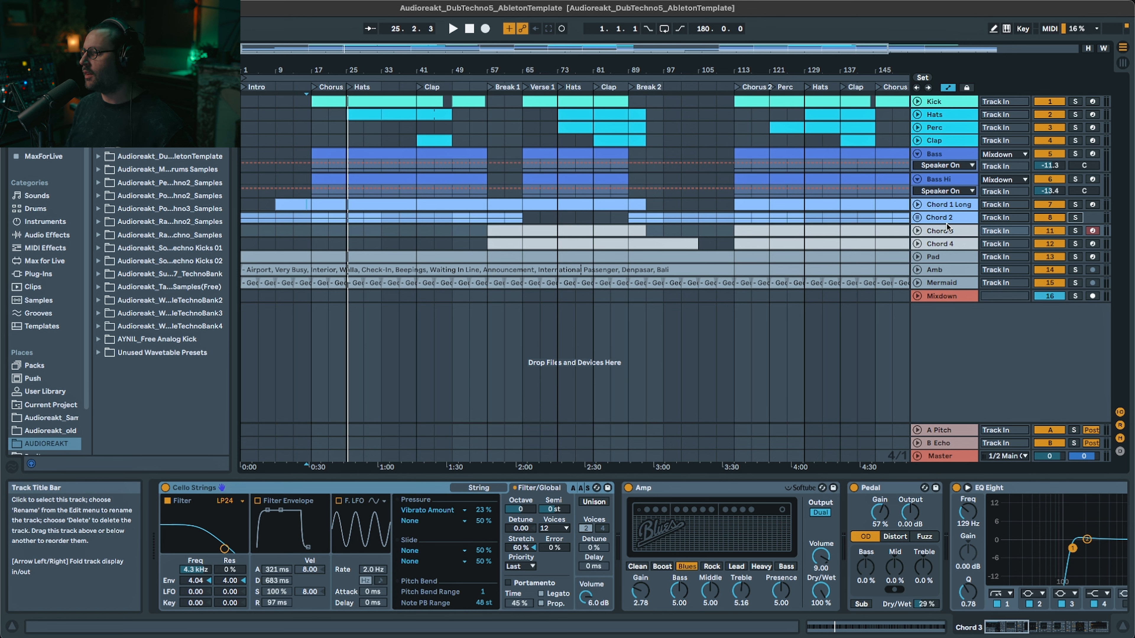
pyautogui.click(521, 231)
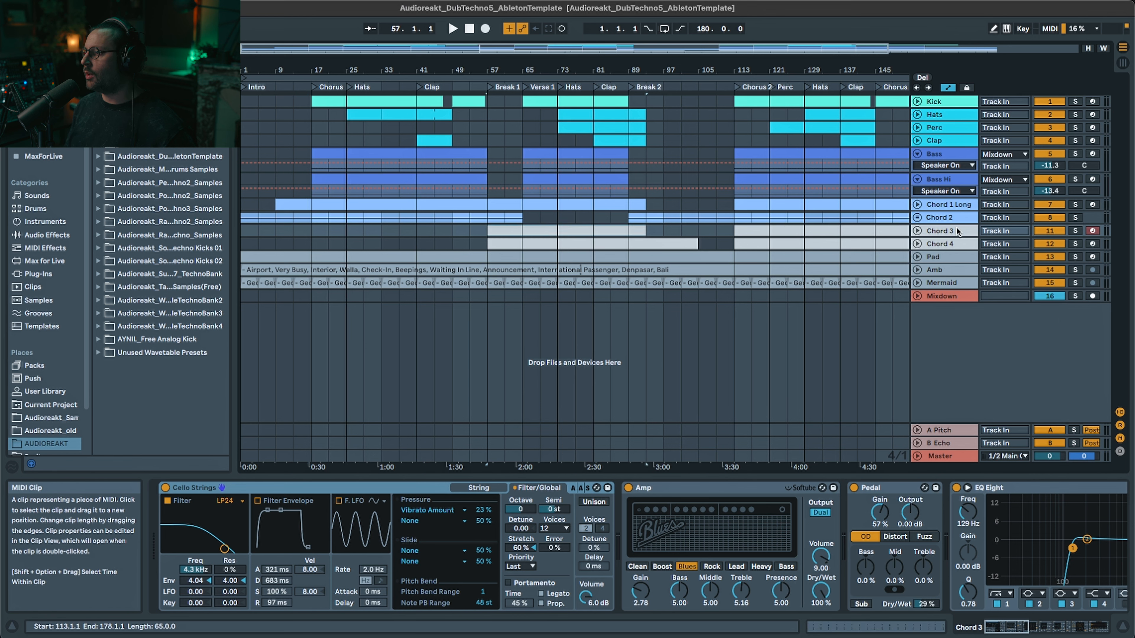
pyautogui.click(1075, 231)
pyautogui.press('space')
pyautogui.click(918, 232)
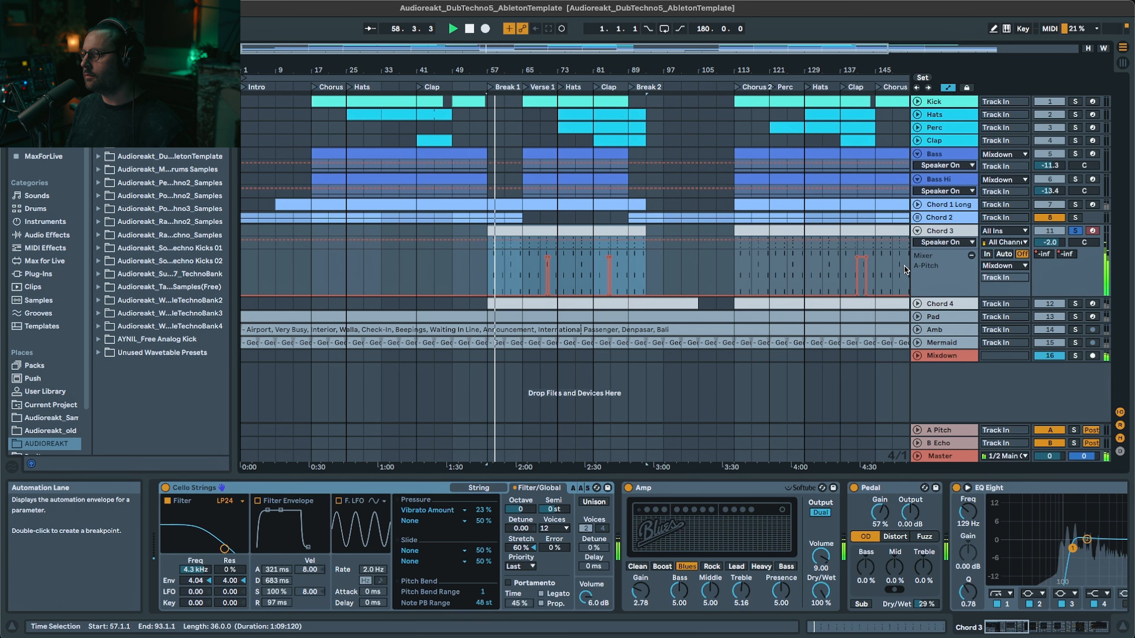
# - Examine the notes of Chord 3's first MIDI clip up close and return to the track's devices
pyautogui.doubleClick(499, 231)
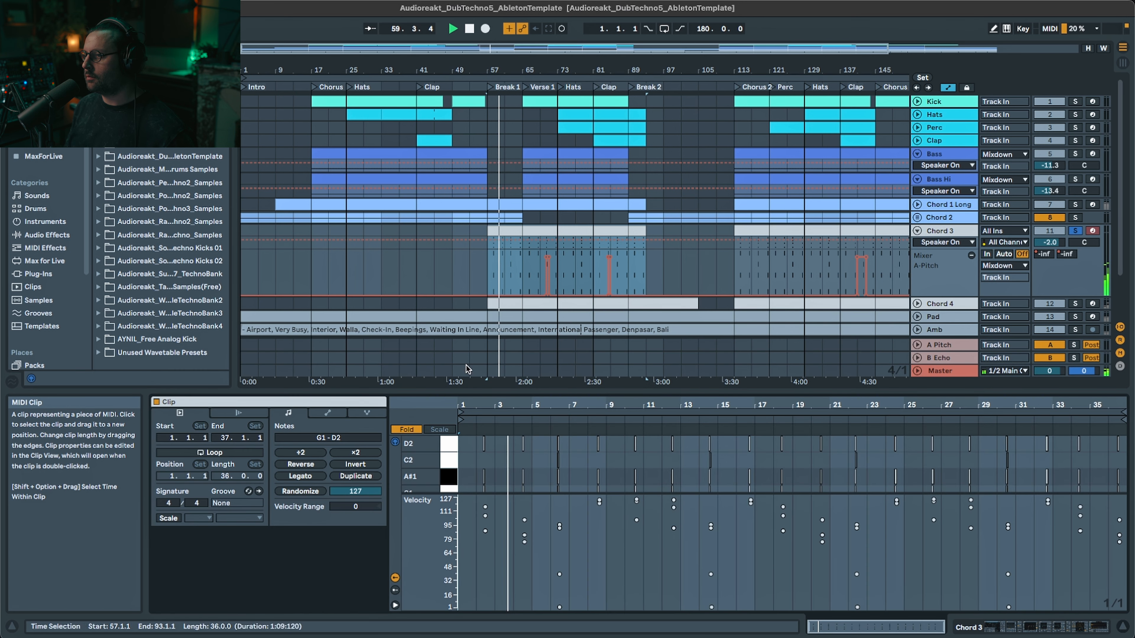
pyautogui.click(494, 410)
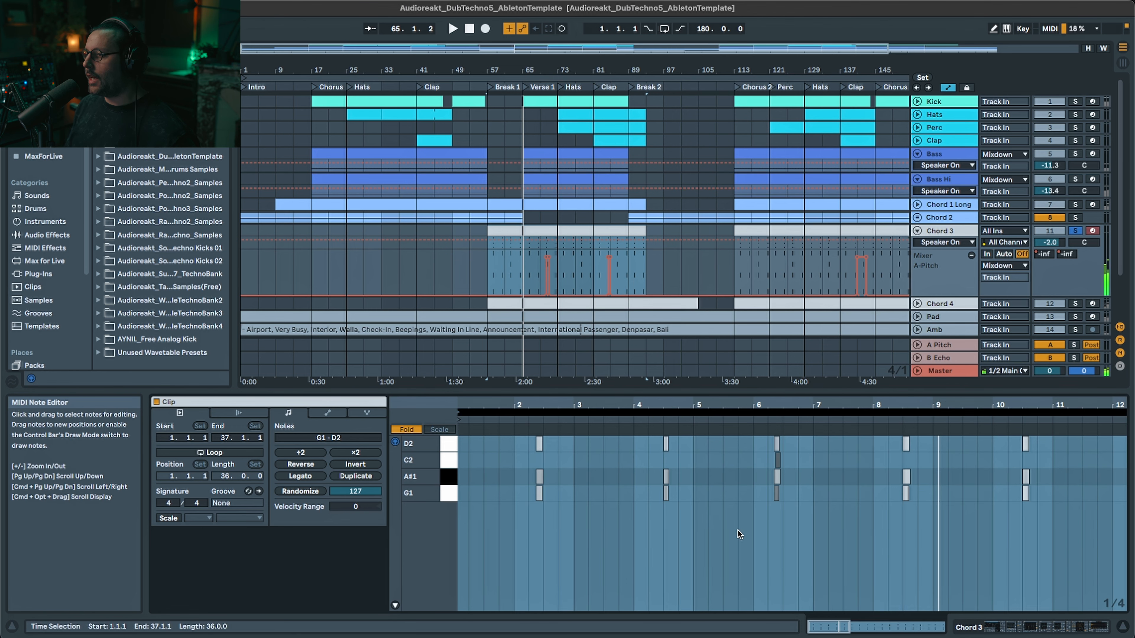
pyautogui.hotkey('shift', 'Tab')
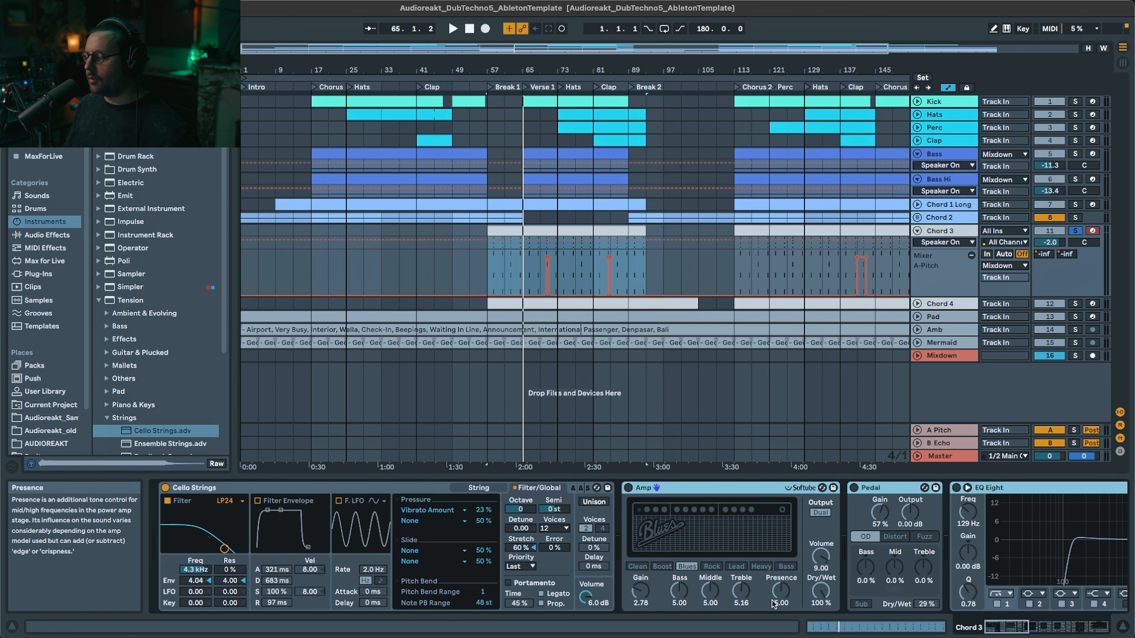
# - Switch on Chord 3's Amp and Pedal one after the other while auditioning the break from bar 60
pyautogui.press('space')
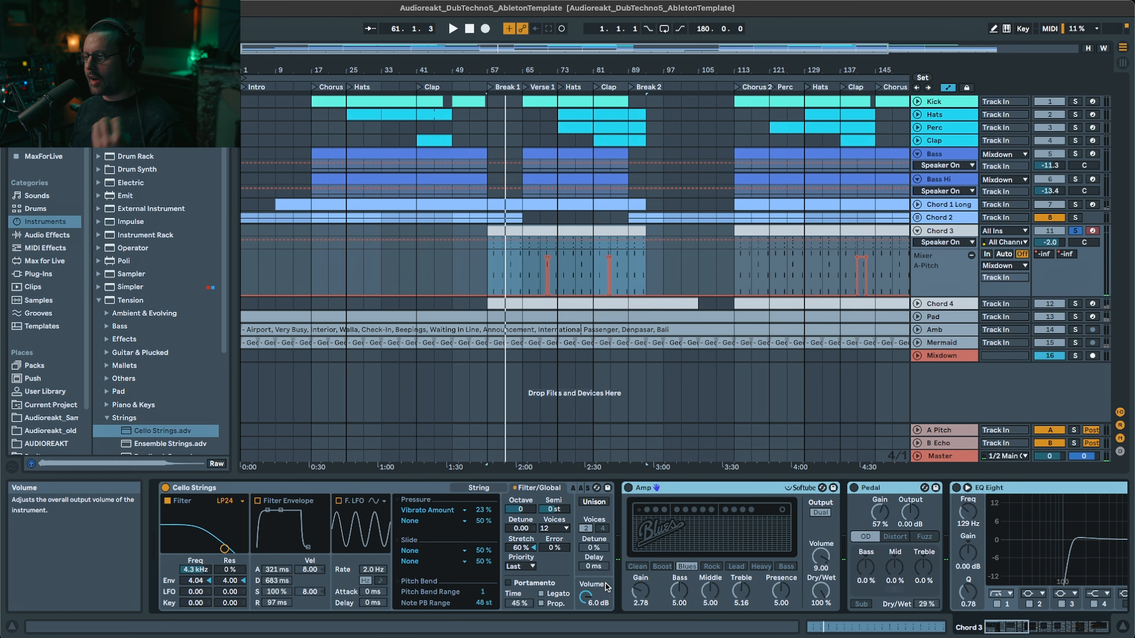
pyautogui.click(682, 489)
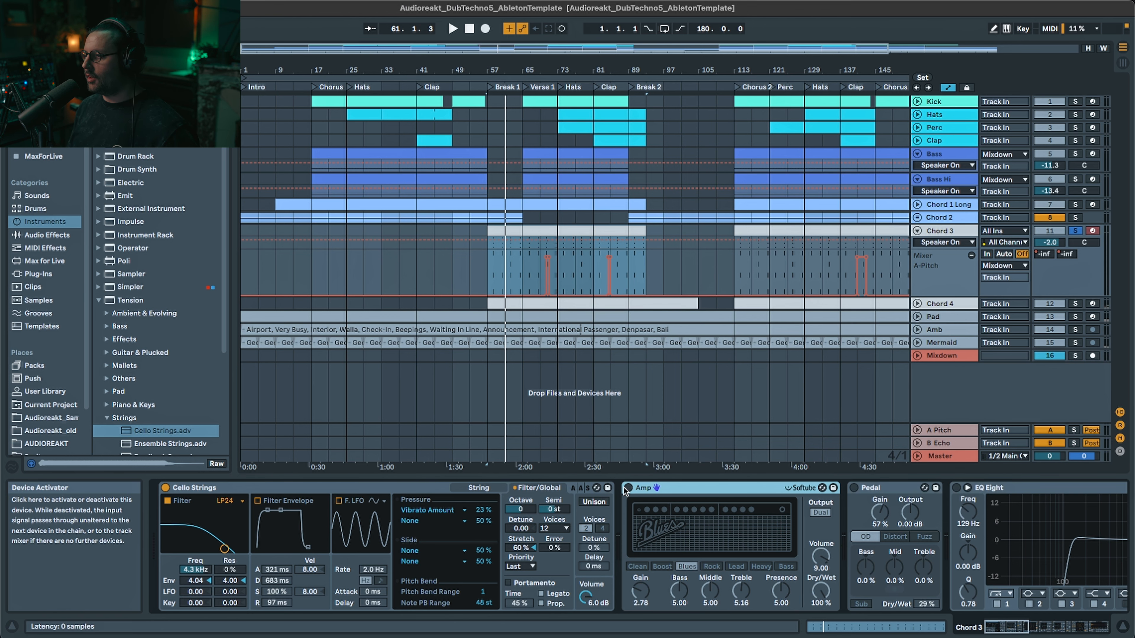
pyautogui.click(628, 488)
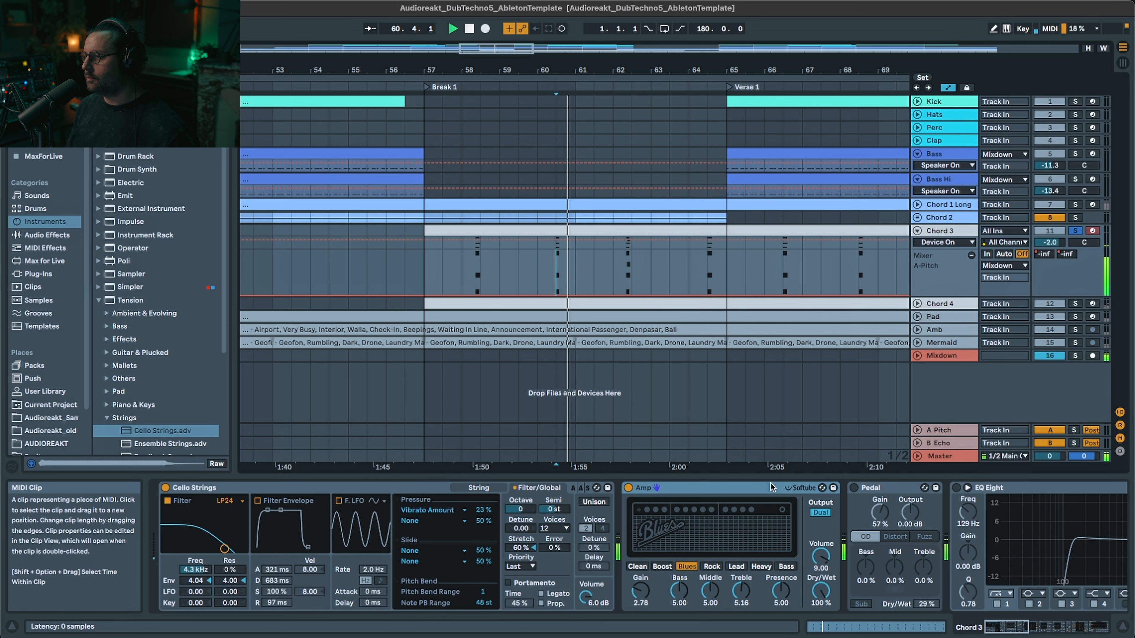
pyautogui.click(854, 487)
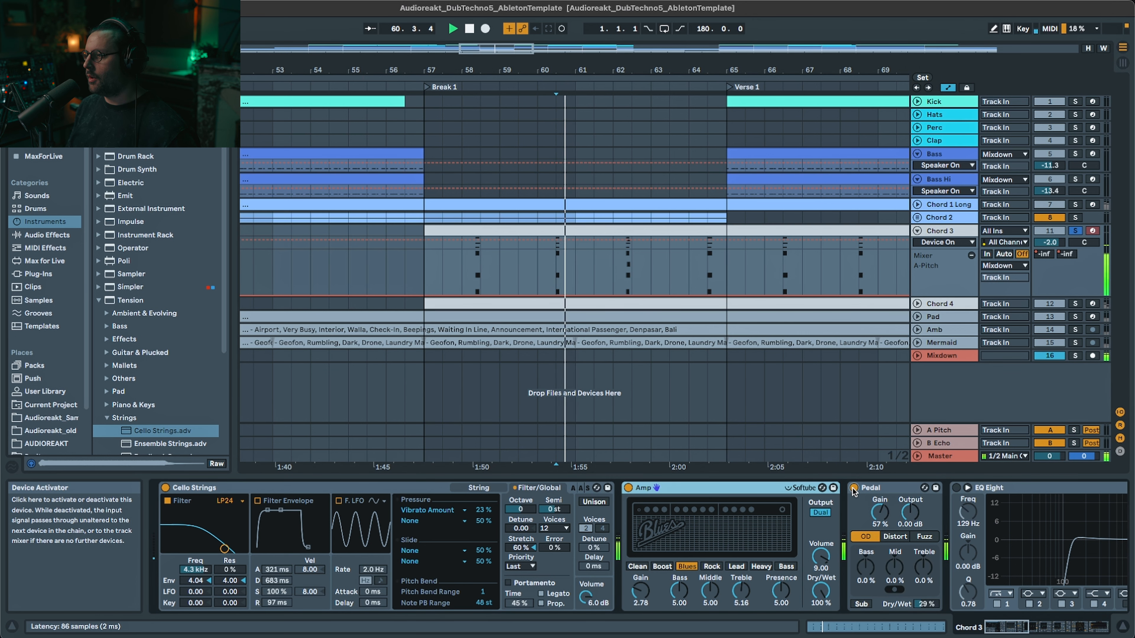
# - Switch on Chord 3's EQ Eight and first Auto Filter, auditioning each addition from bar 60
pyautogui.click(1005, 628)
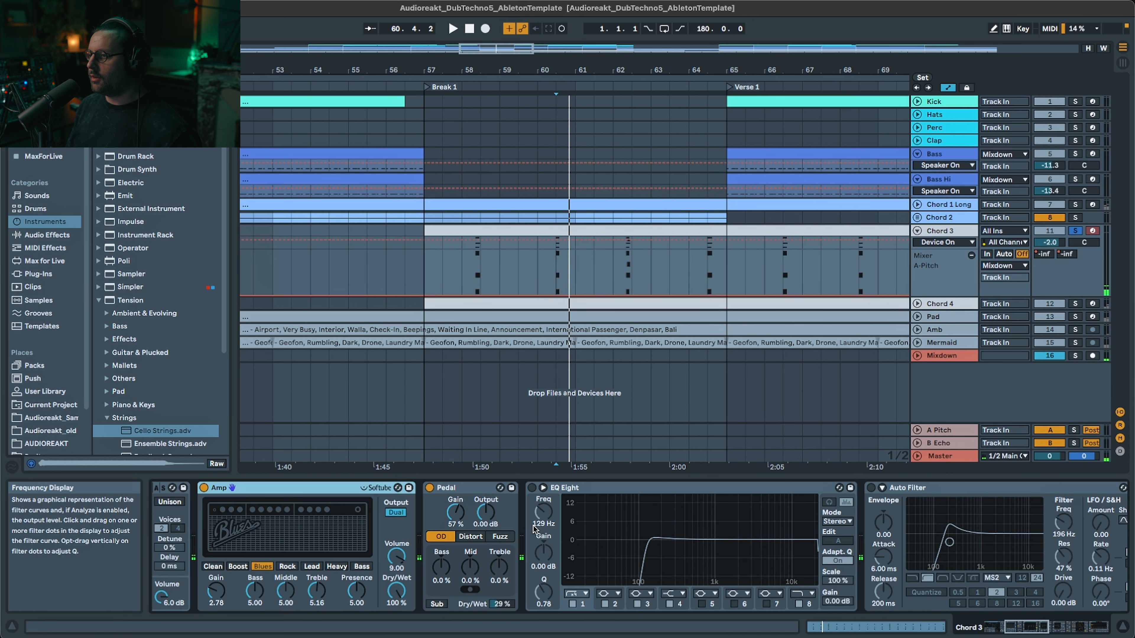
pyautogui.press('space')
pyautogui.press('space')
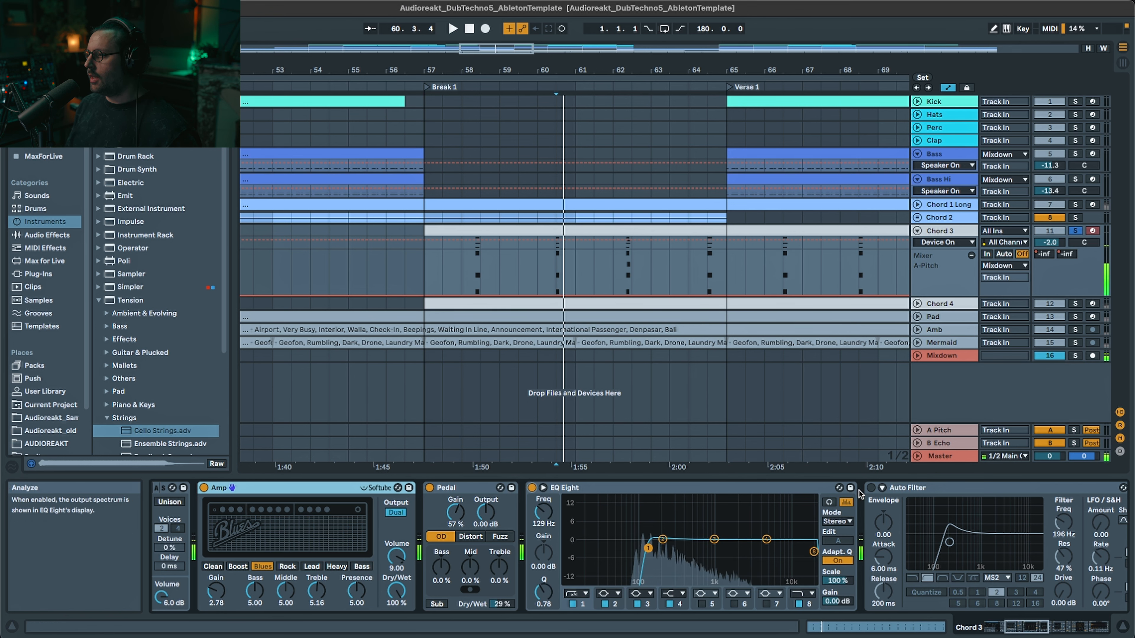
pyautogui.click(871, 488)
pyautogui.press('space')
pyautogui.moveTo(1027, 627); pyautogui.dragTo(1043, 627)
pyautogui.press('space')
pyautogui.press('space')
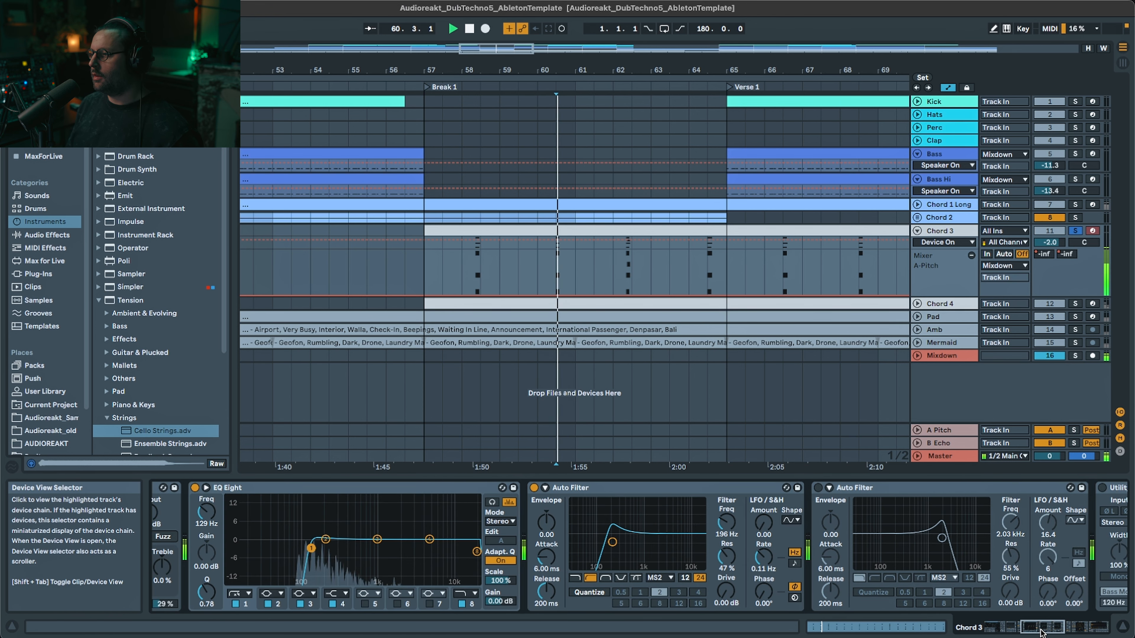
# - Switch on Chord 3's second Auto Filter and its Utility one after the other, auditioning each addition from bar 60
pyautogui.click(818, 489)
pyautogui.press('space')
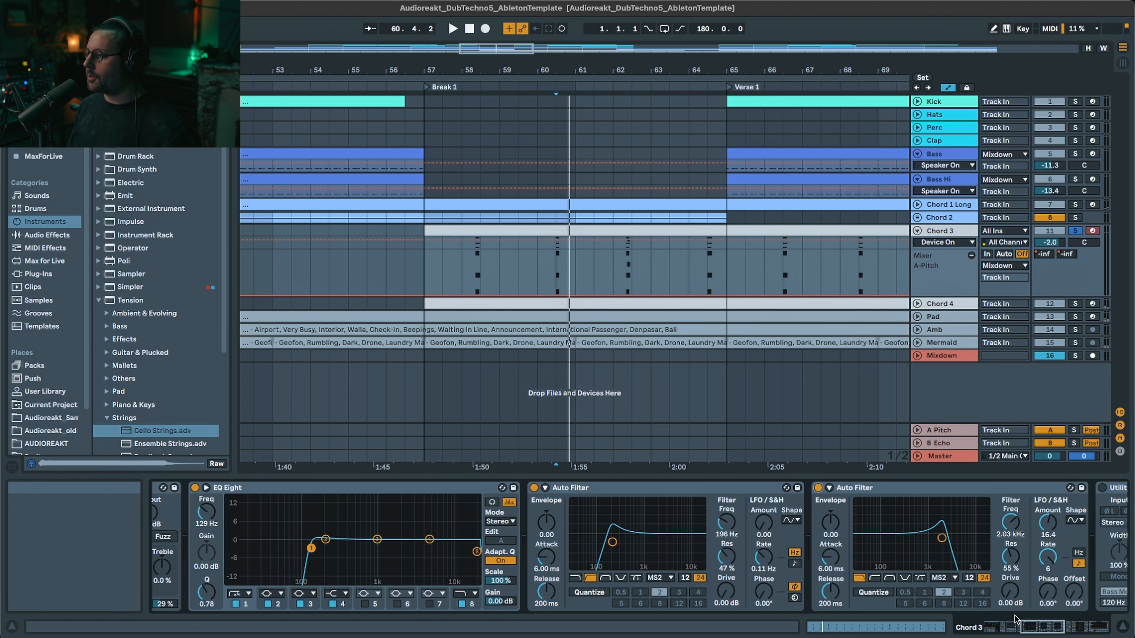
pyautogui.press('space')
pyautogui.press('space')
pyautogui.moveTo(1043, 627); pyautogui.dragTo(1053, 622)
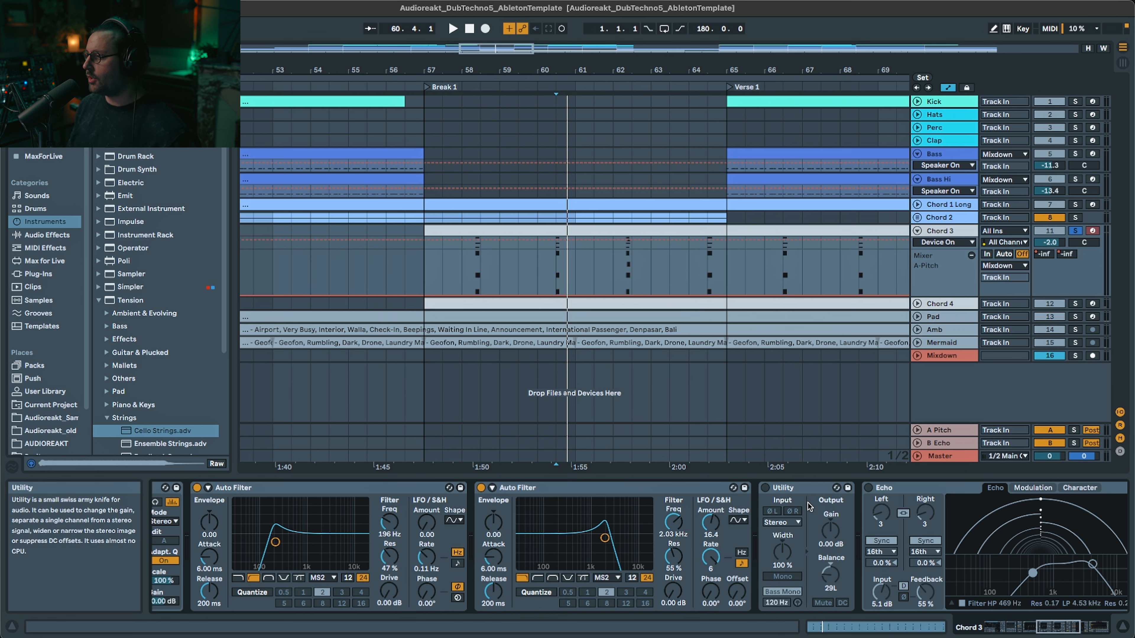
pyautogui.click(765, 488)
pyautogui.press('space')
pyautogui.press('space')
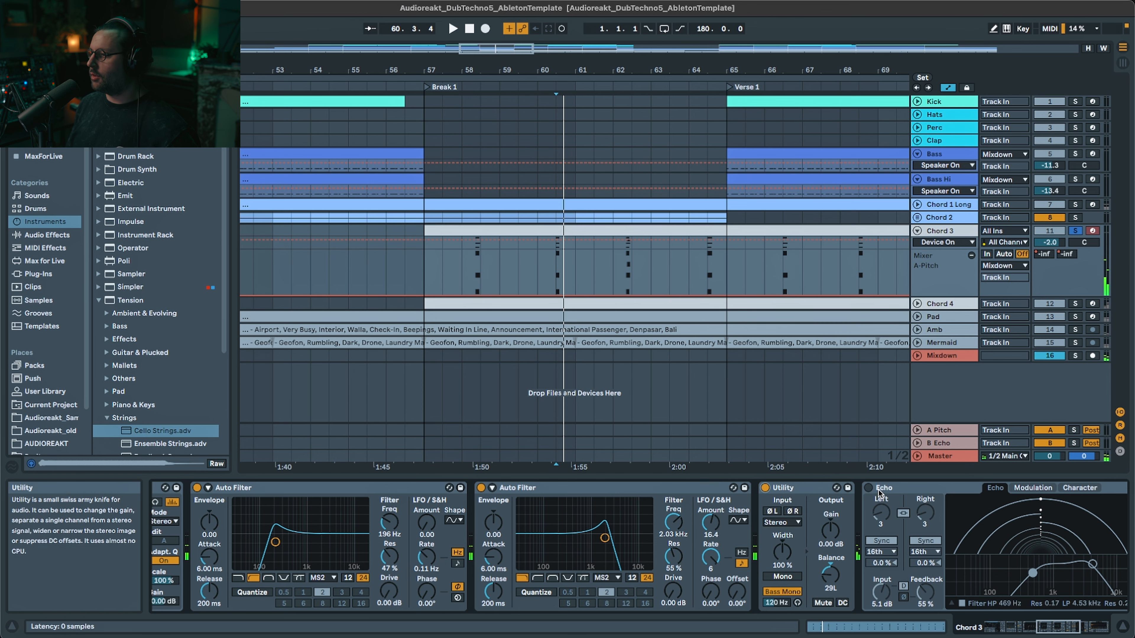
# - Switch on Chord 3's Echo and Hybrid Reverb one after the other while the break plays
pyautogui.click(867, 488)
pyautogui.press('space')
pyautogui.moveTo(1063, 628); pyautogui.dragTo(1084, 627)
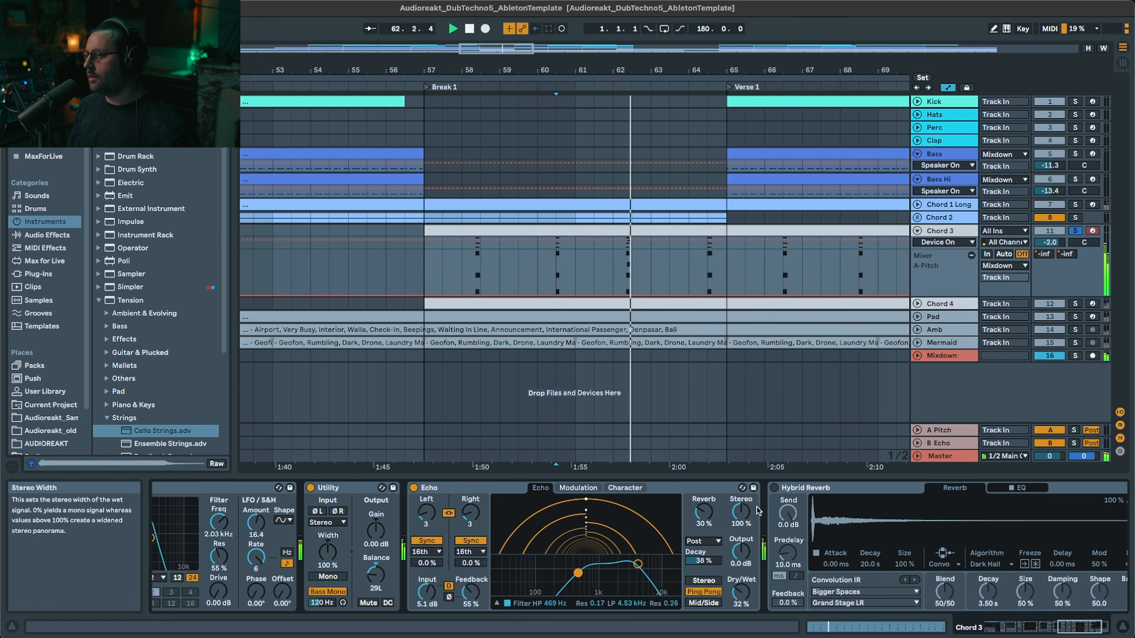
pyautogui.click(774, 488)
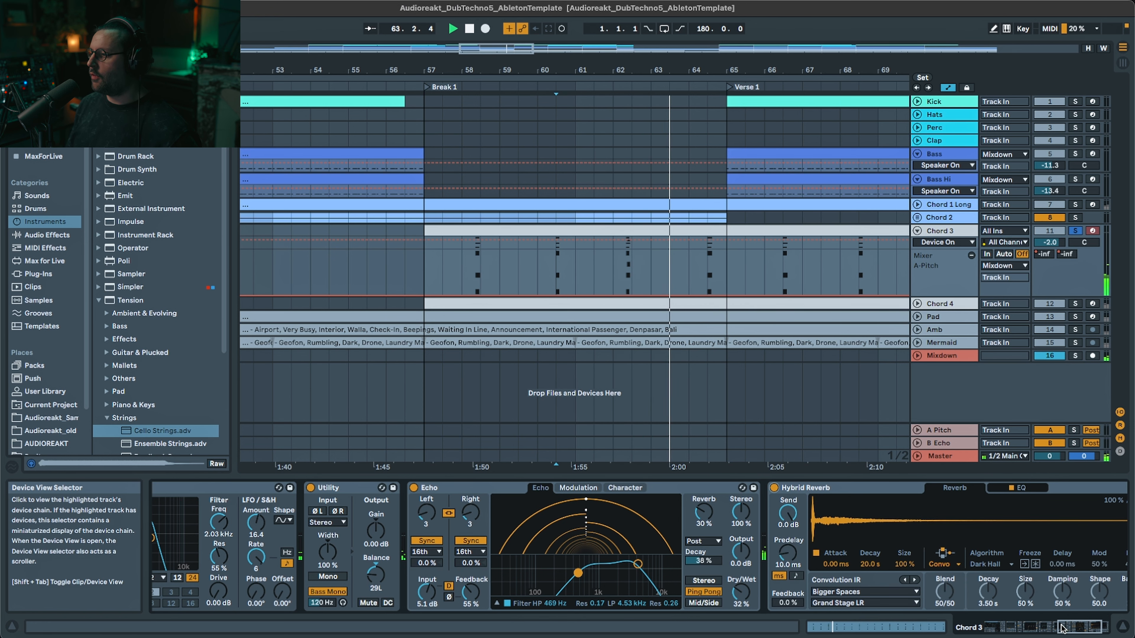
pyautogui.moveTo(1063, 627); pyautogui.dragTo(1098, 627)
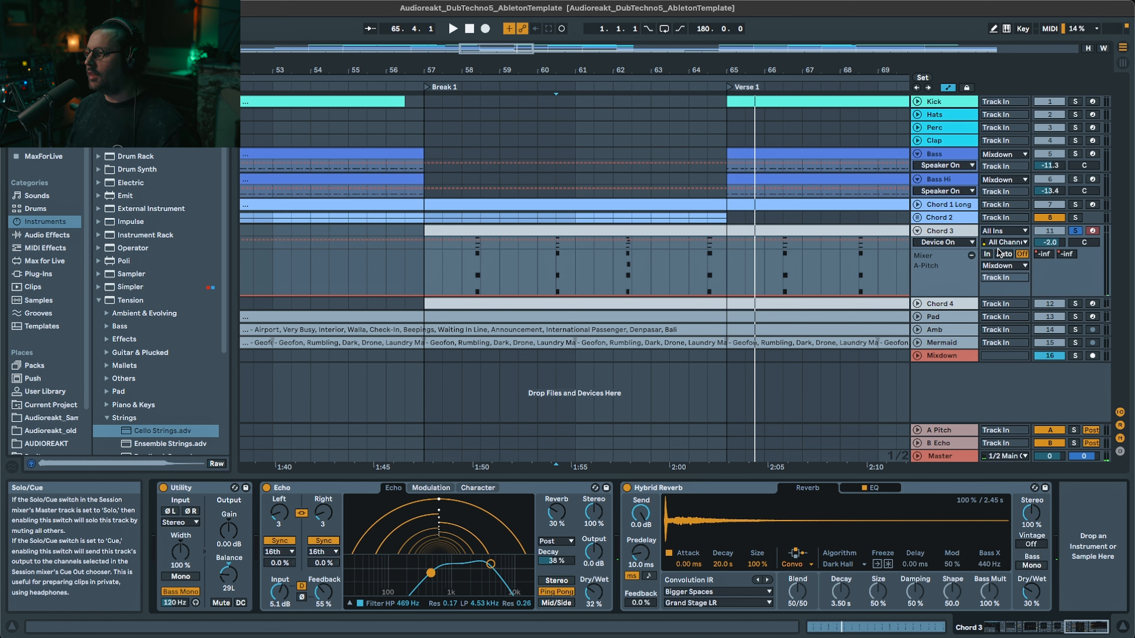
# - Unfold, solo and arm the Chord 4 track and play its first clip from bar 57
pyautogui.click(917, 304)
pyautogui.click(937, 305)
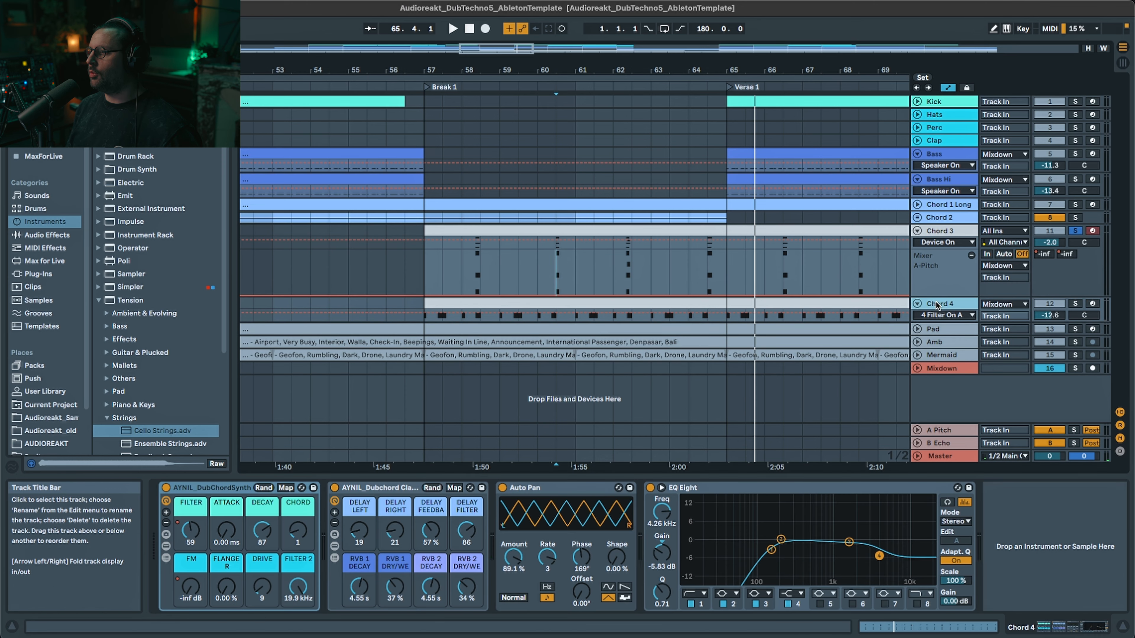
pyautogui.click(434, 300)
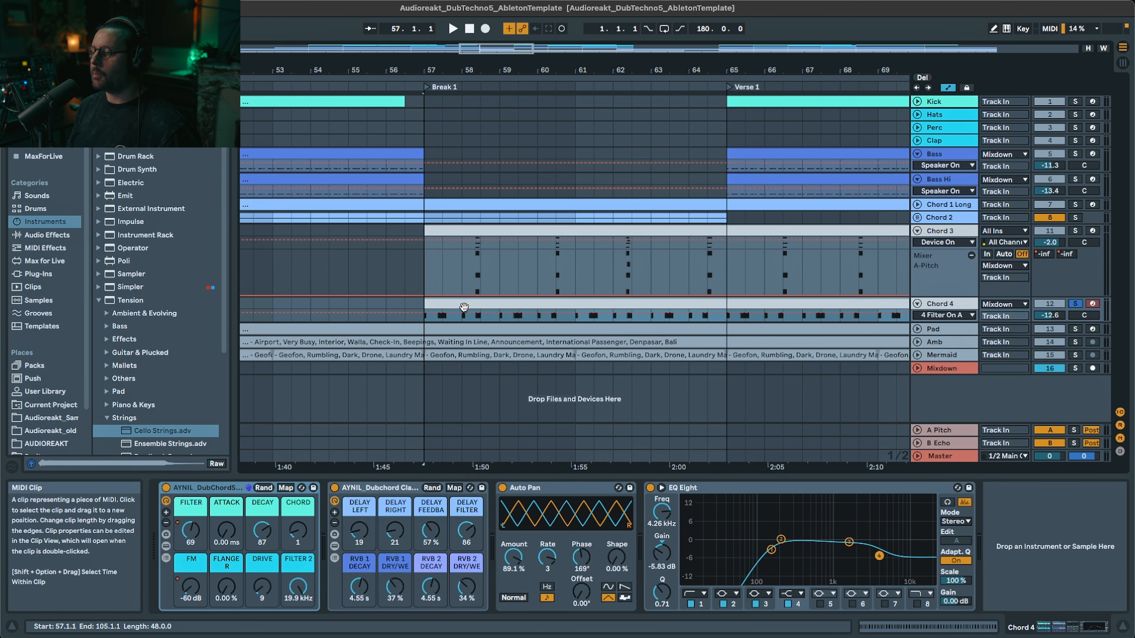
pyautogui.press('space')
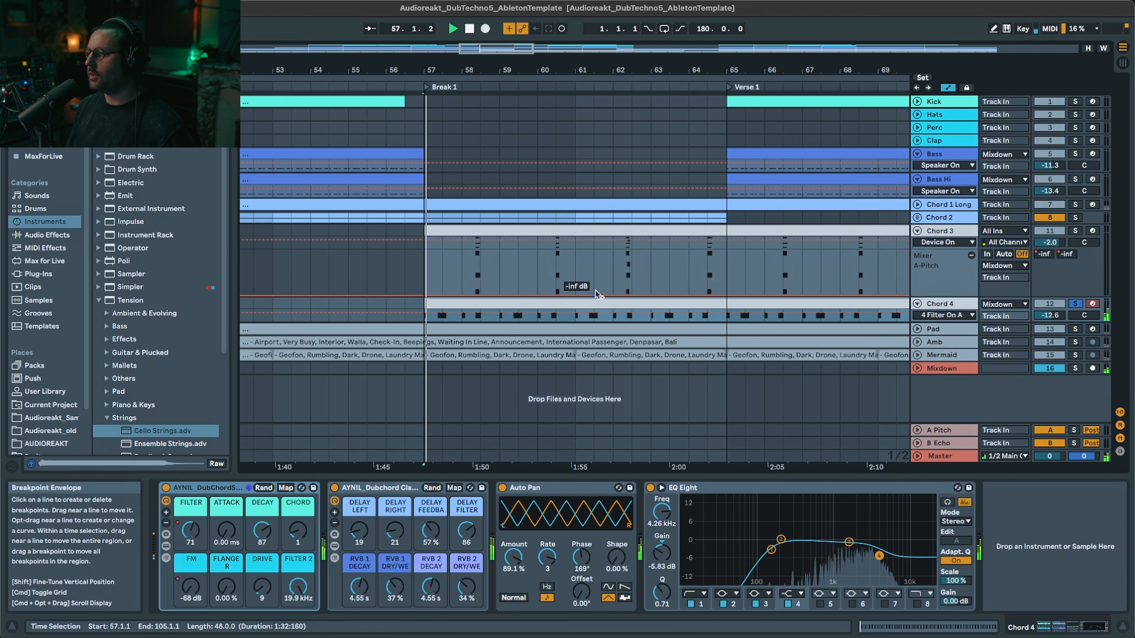
# - Examine the notes of Chord 4's first MIDI clip and return to the track's devices
pyautogui.moveTo(508, 48); pyautogui.dragTo(507, 18)
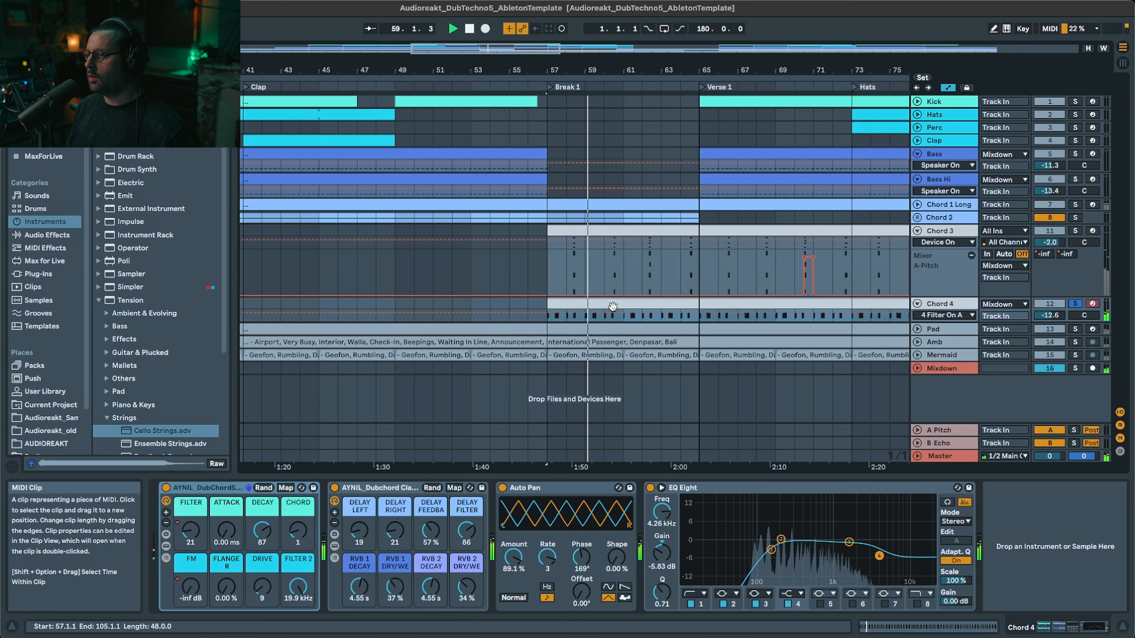
pyautogui.hotkey('shift', 'Tab')
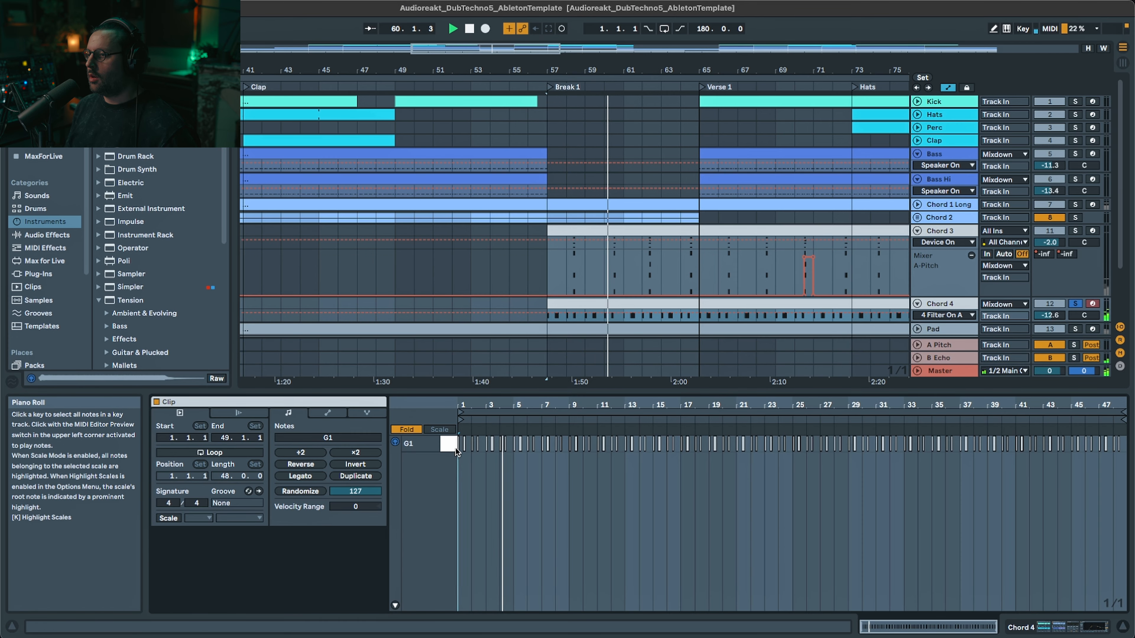
pyautogui.hotkey('shift', 'Tab')
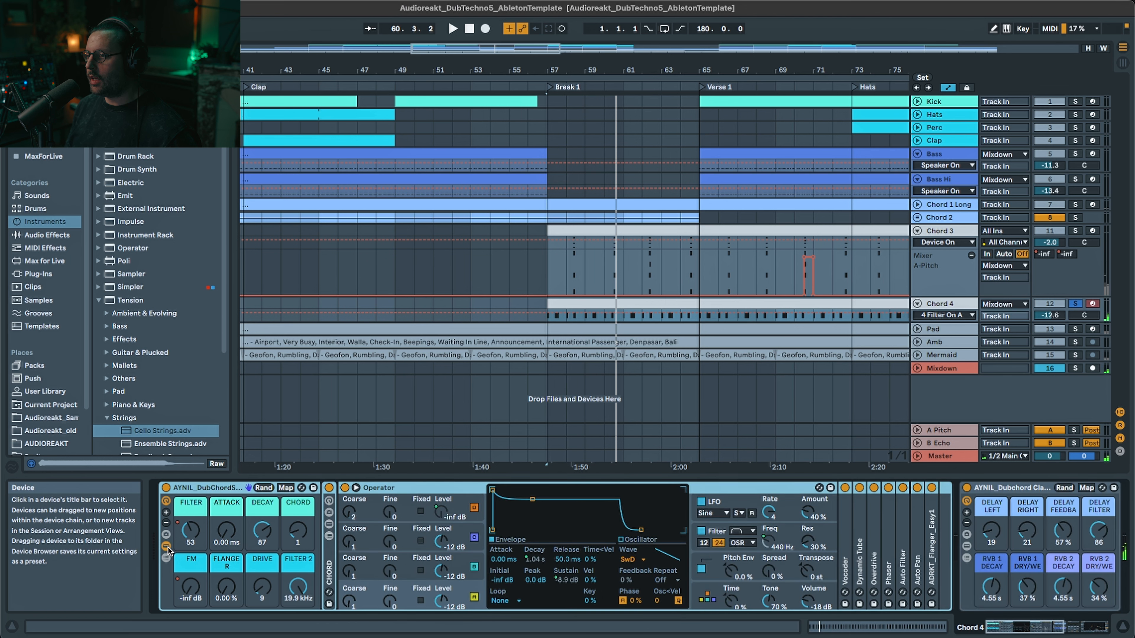
# - Inspect the chains of the CHORD rack inside AYNIL_DubChordSynth, selecting the +3 +7 chain, and collapse both racks again
pyautogui.doubleClick(333, 567)
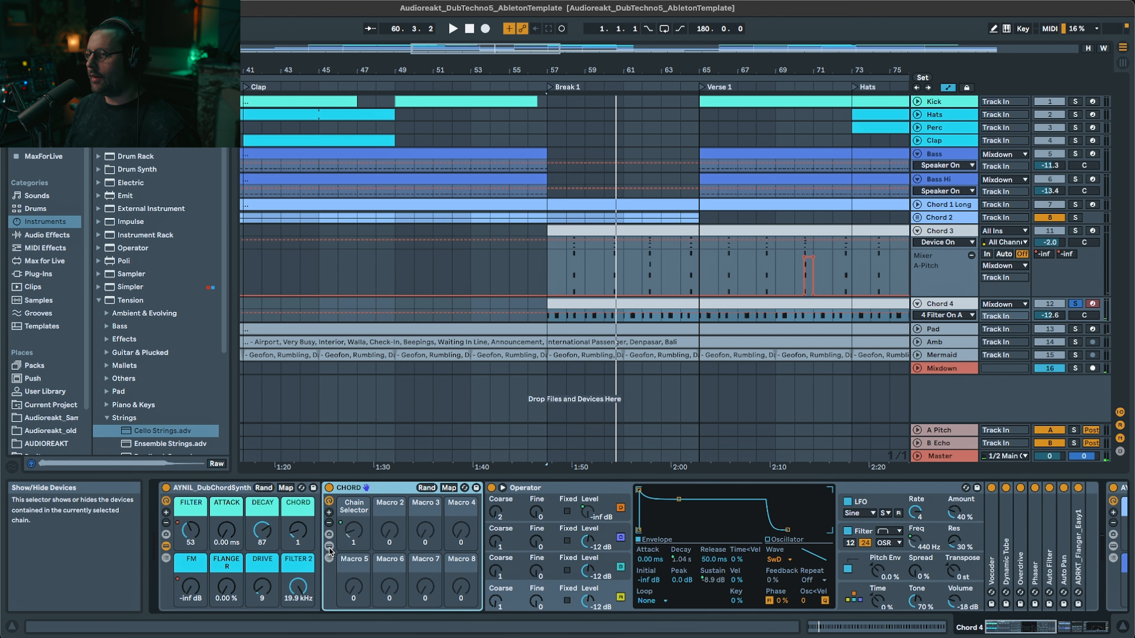
pyautogui.click(329, 547)
pyautogui.click(539, 535)
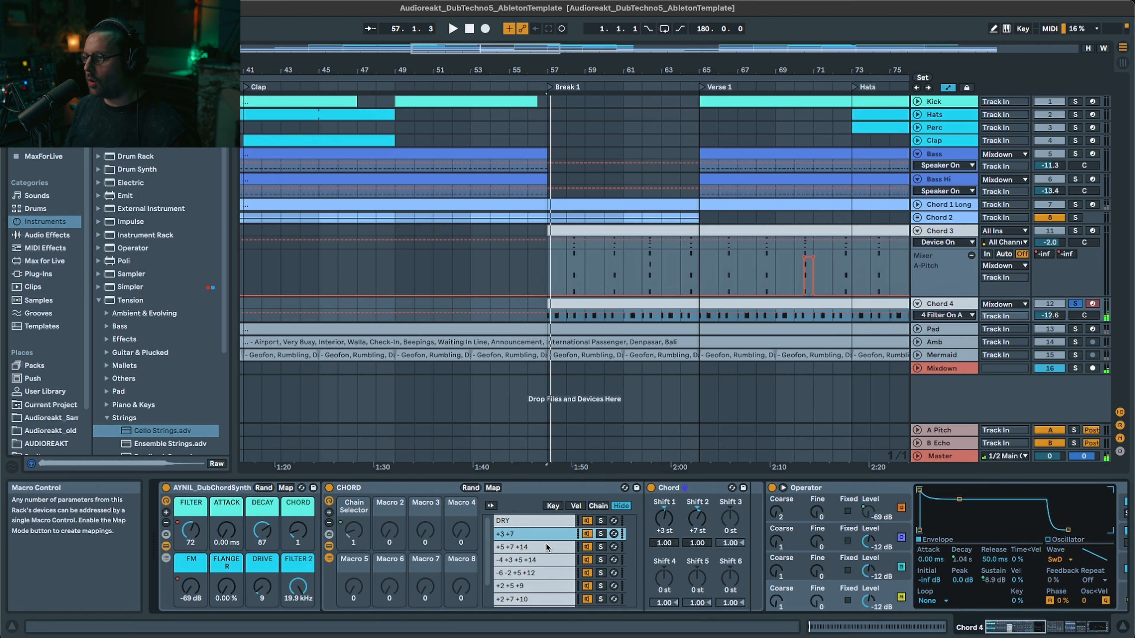
pyautogui.click(331, 546)
pyautogui.click(166, 546)
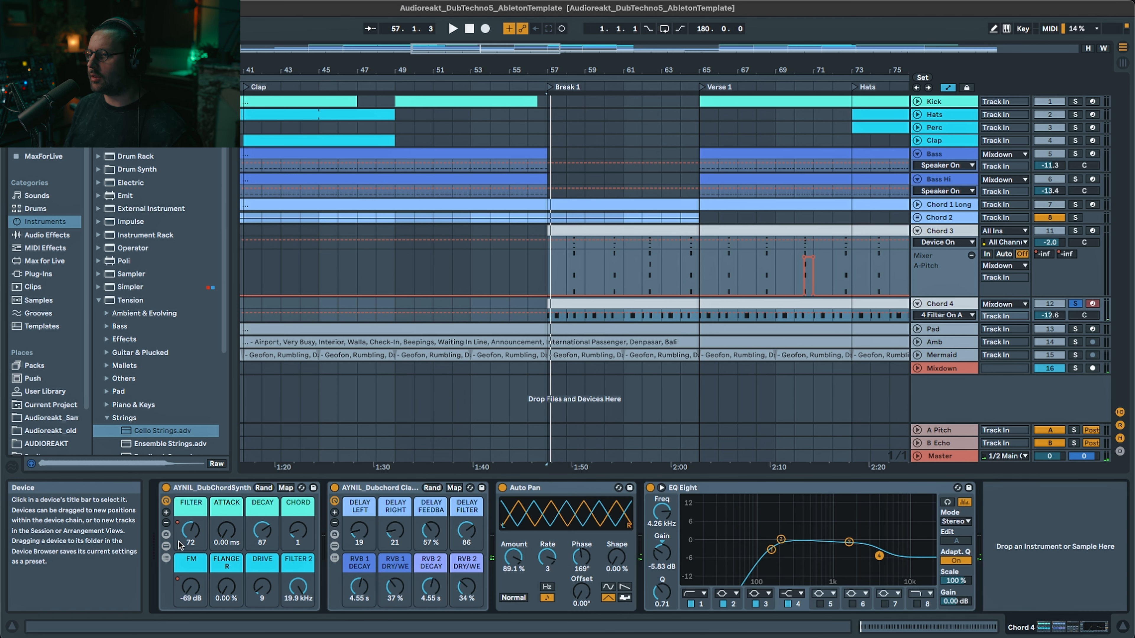
# - Show the FILTER macro automation on Chord 4 in a taller lane and audition it from bar 57
pyautogui.click(232, 494)
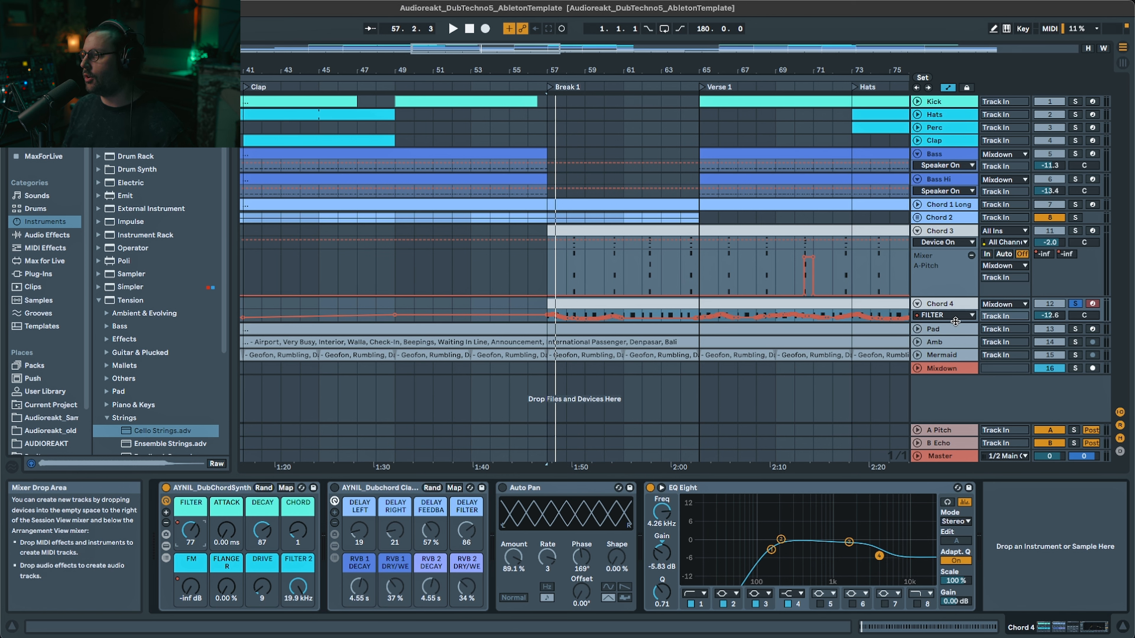
pyautogui.moveTo(950, 322); pyautogui.dragTo(950, 357)
pyautogui.press('space')
pyautogui.press('space')
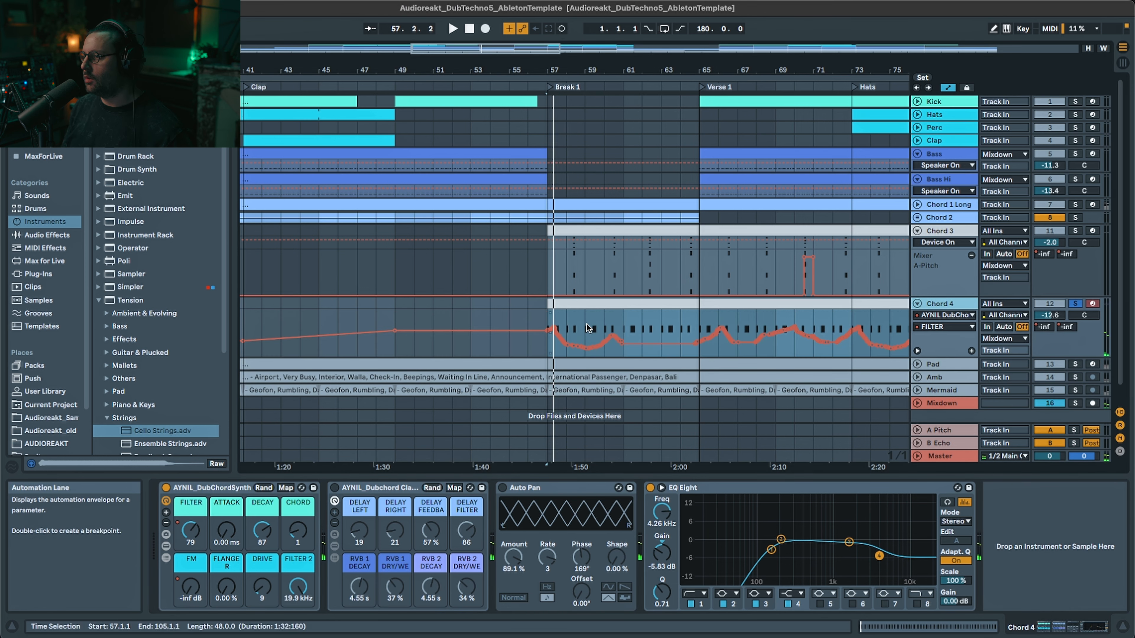
# - Audition Chord 4's filter automation from several points in Break 1 and from the beginning of Verse 1
pyautogui.click(590, 324)
pyautogui.press('space')
pyautogui.press('space')
pyautogui.click(617, 327)
pyautogui.press('space')
pyautogui.press('space')
pyautogui.click(711, 328)
pyautogui.press('space')
# - Switch on Chord 4's AYNIL Dubchord Classic effect rack and inspect its Del + Rev and Rev Only chains and devices
pyautogui.click(377, 488)
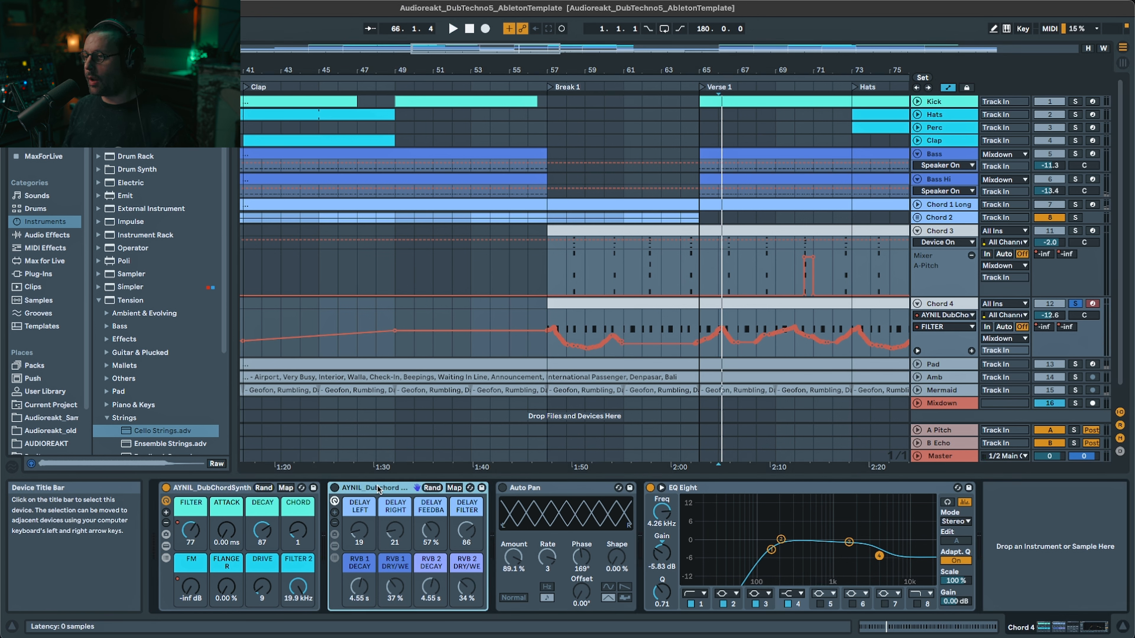
pyautogui.click(334, 489)
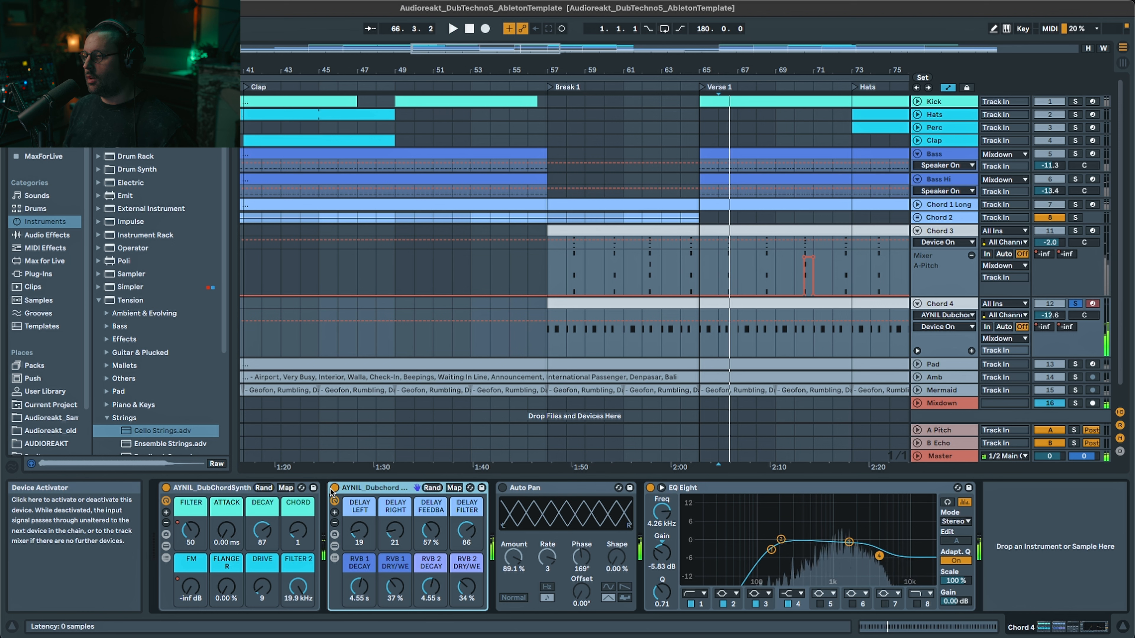
pyautogui.click(334, 547)
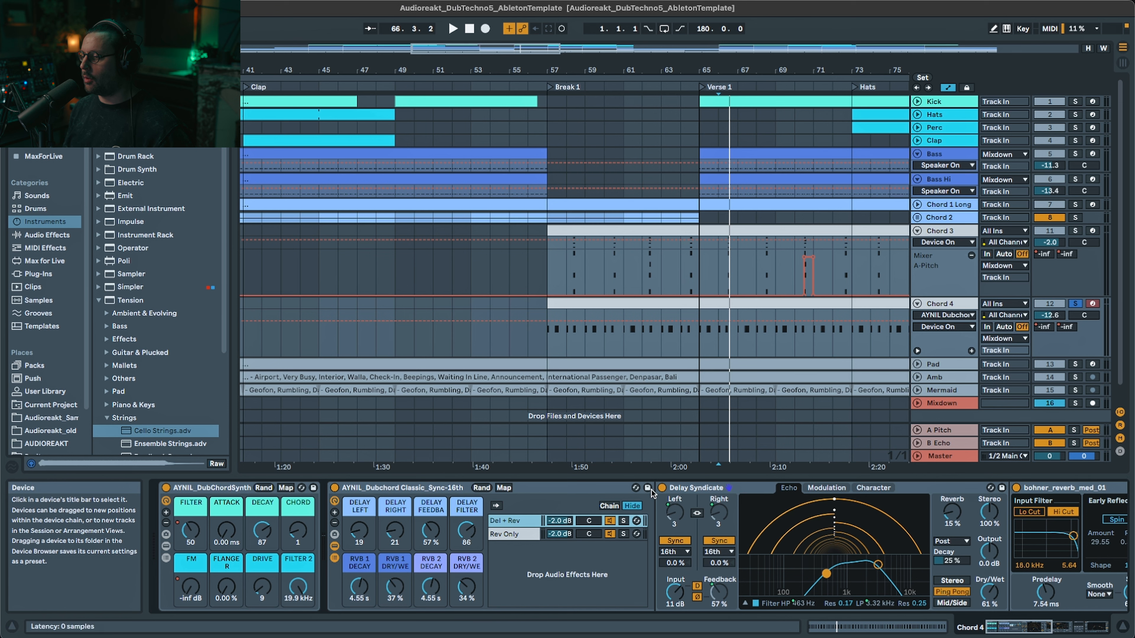
pyautogui.click(334, 558)
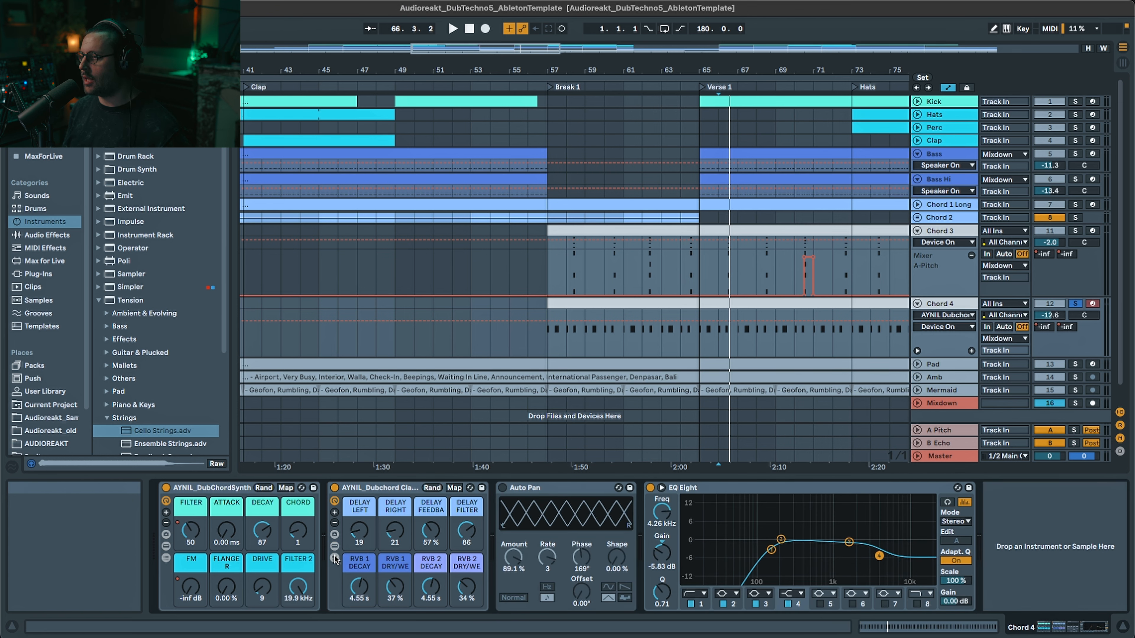
# - Switch on Chord 4's Auto Pan, audition it and check the high-frequency cut of the EQ Eight's fourth band
pyautogui.click(502, 487)
pyautogui.press('space')
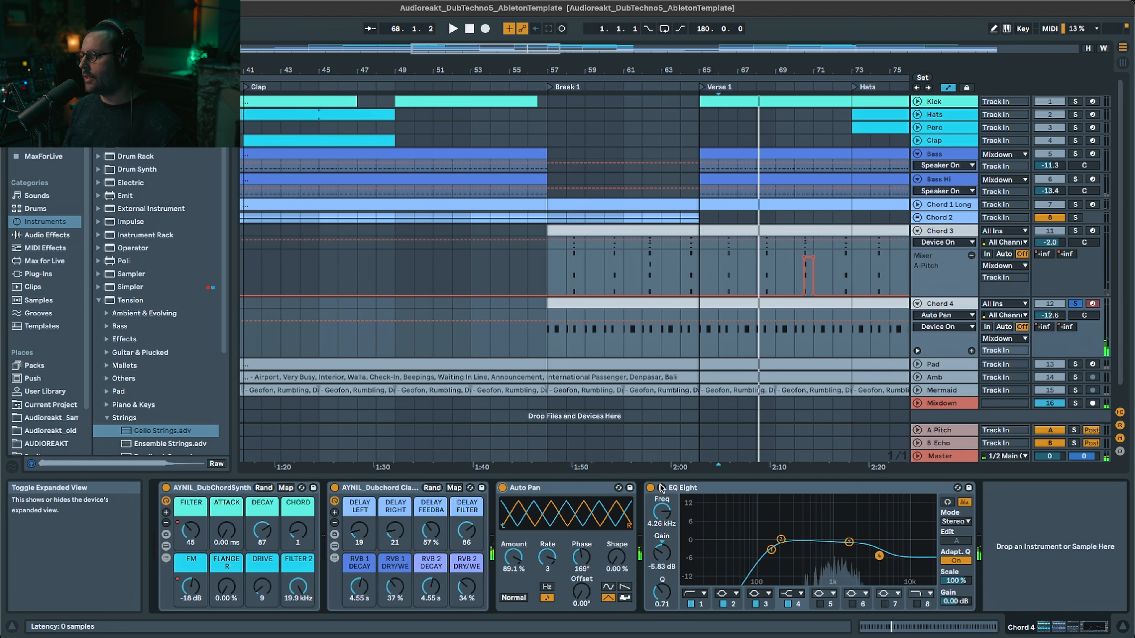
pyautogui.click(899, 527)
pyautogui.click(879, 557)
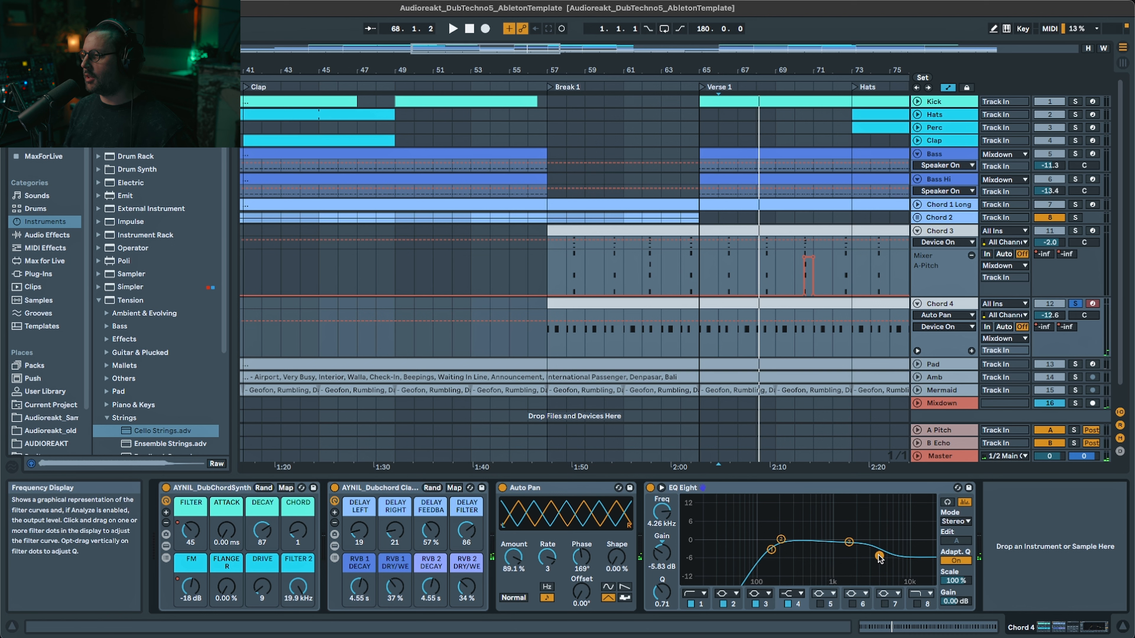
pyautogui.press('space')
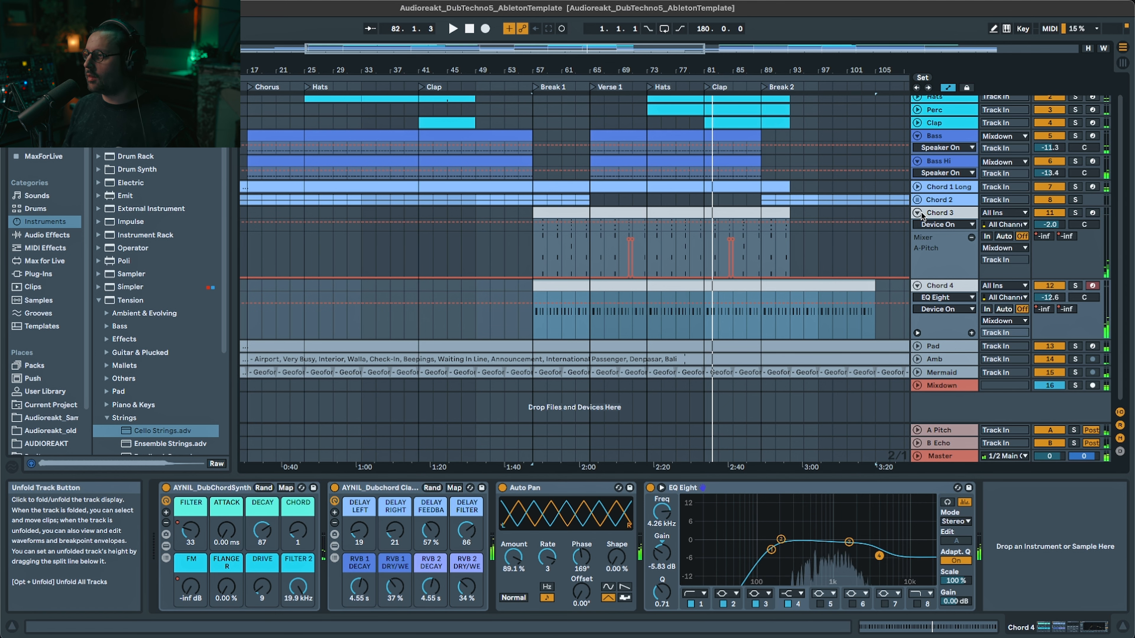
# - Fold the Chord 3 and Chord 4 tracks, and arm and solo the Pad track
pyautogui.click(920, 214)
pyautogui.click(917, 245)
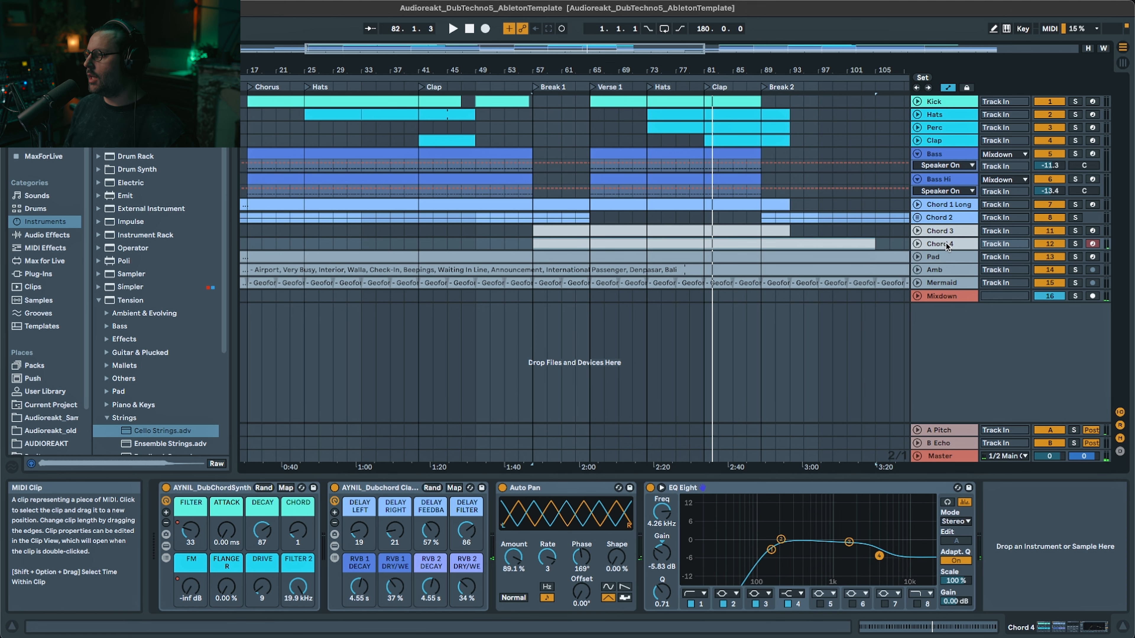
pyautogui.click(1092, 257)
pyautogui.click(1076, 257)
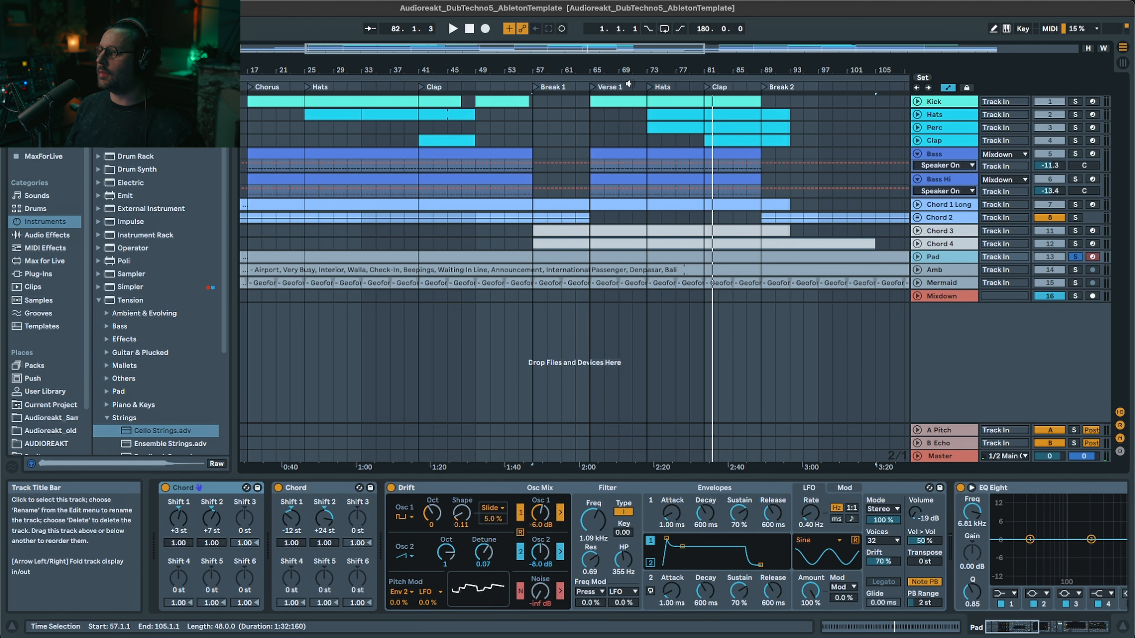
# - Unfold the Pad track, examine its full-length MIDI clip and return to the track's devices
pyautogui.doubleClick(360, 45)
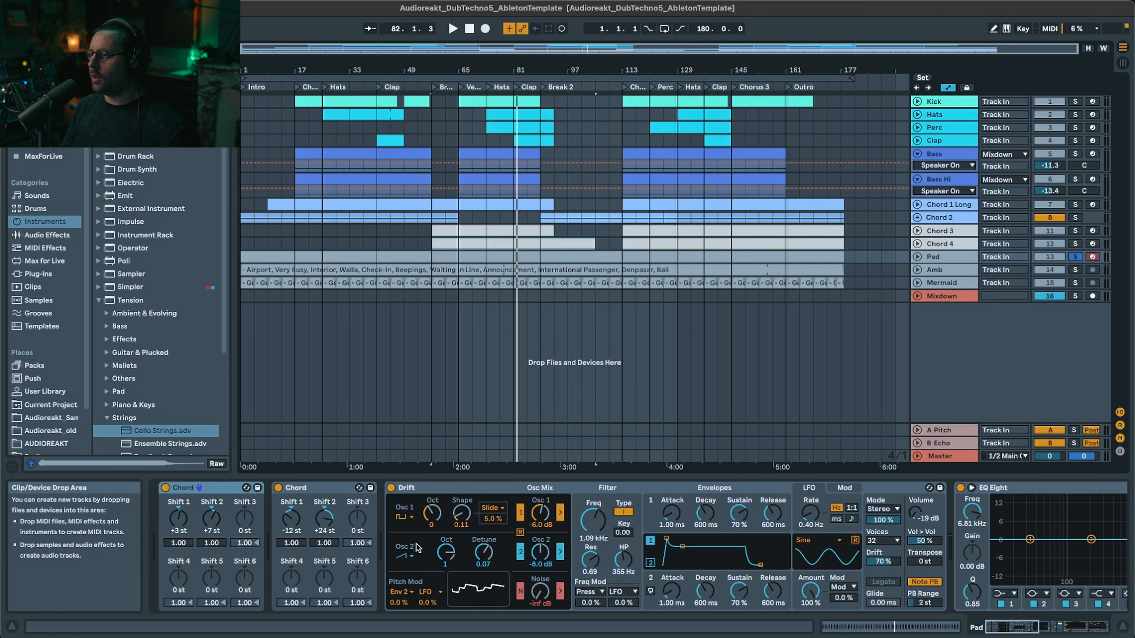
pyautogui.click(535, 258)
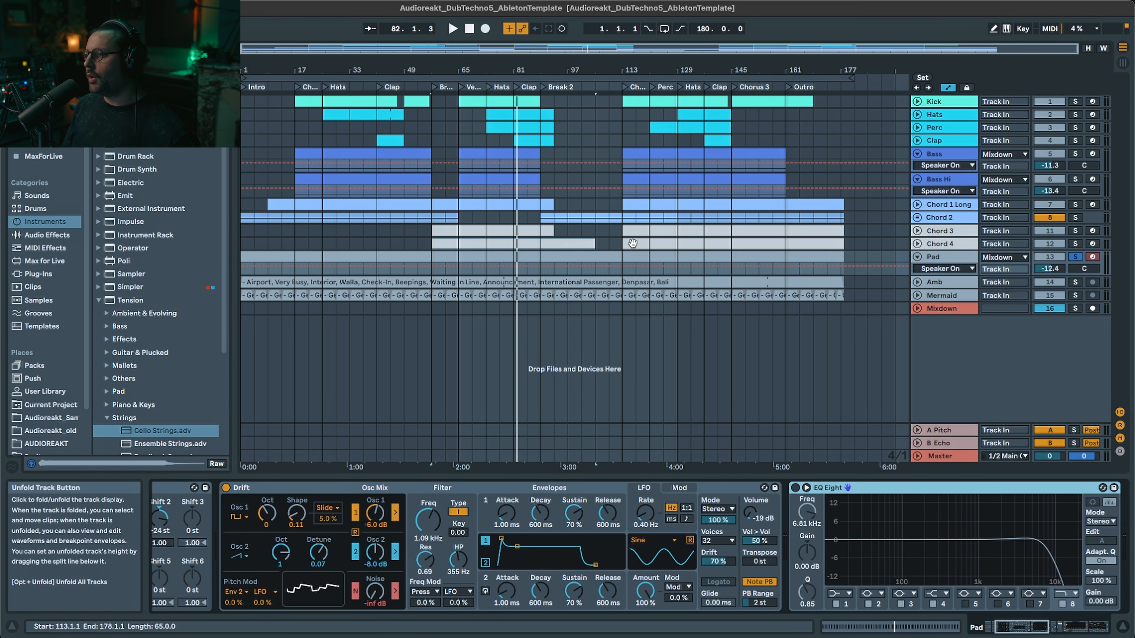
pyautogui.doubleClick(535, 258)
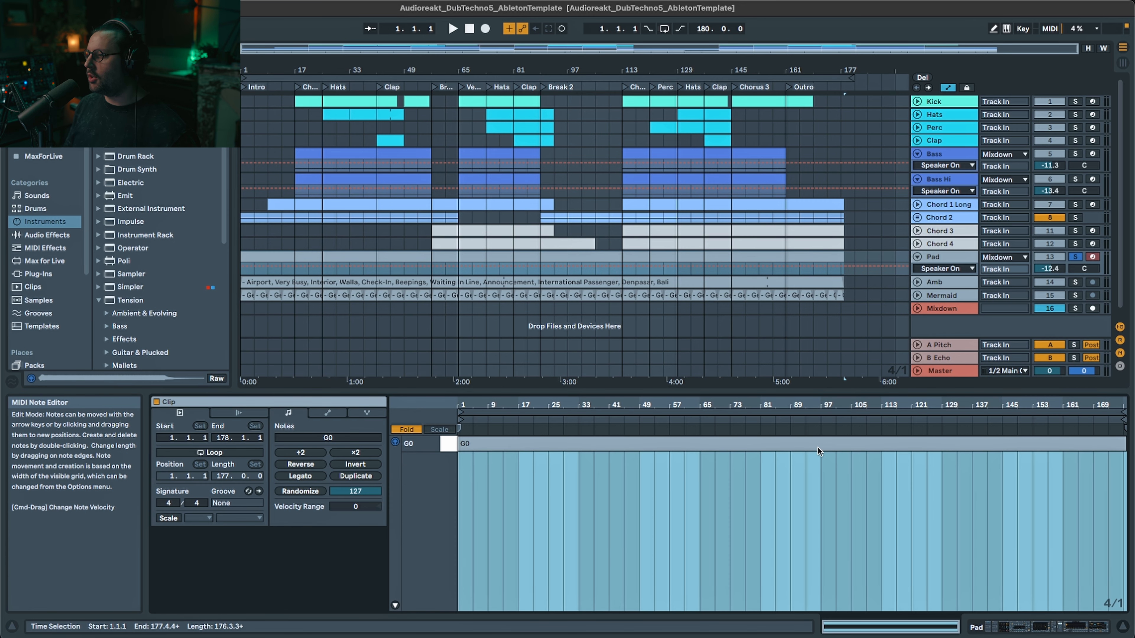
pyautogui.hotkey('shift', 'Tab')
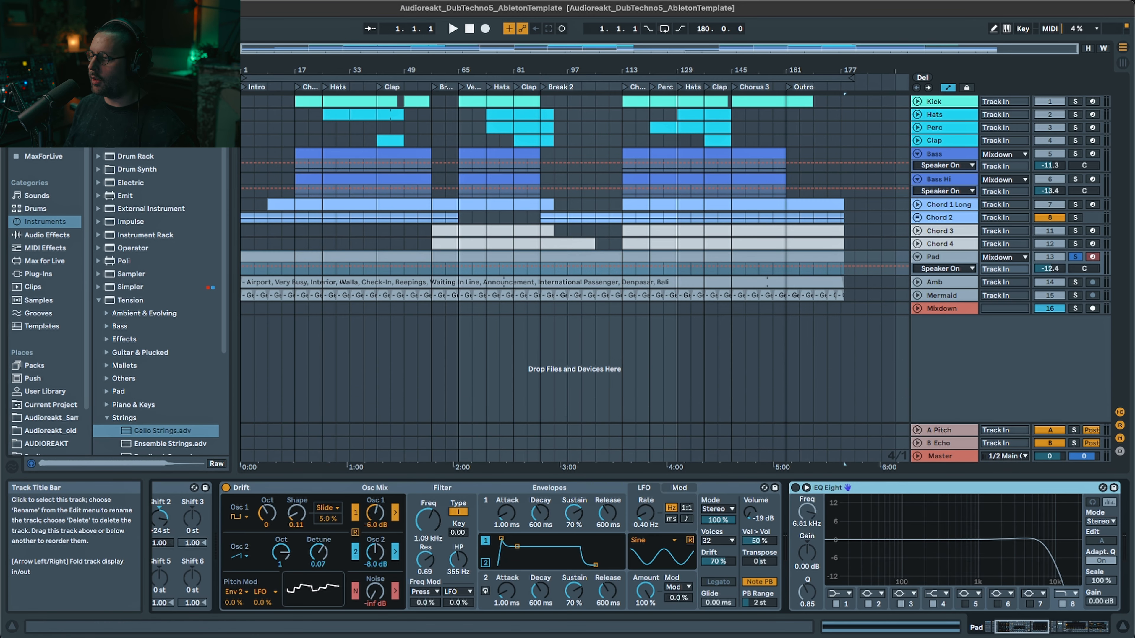
pyautogui.moveTo(347, 391); pyautogui.dragTo(347, 479)
# - Audition the pad from bar 1 while examining the shift settings of its two Chord devices
pyautogui.click(191, 489)
pyautogui.press('space')
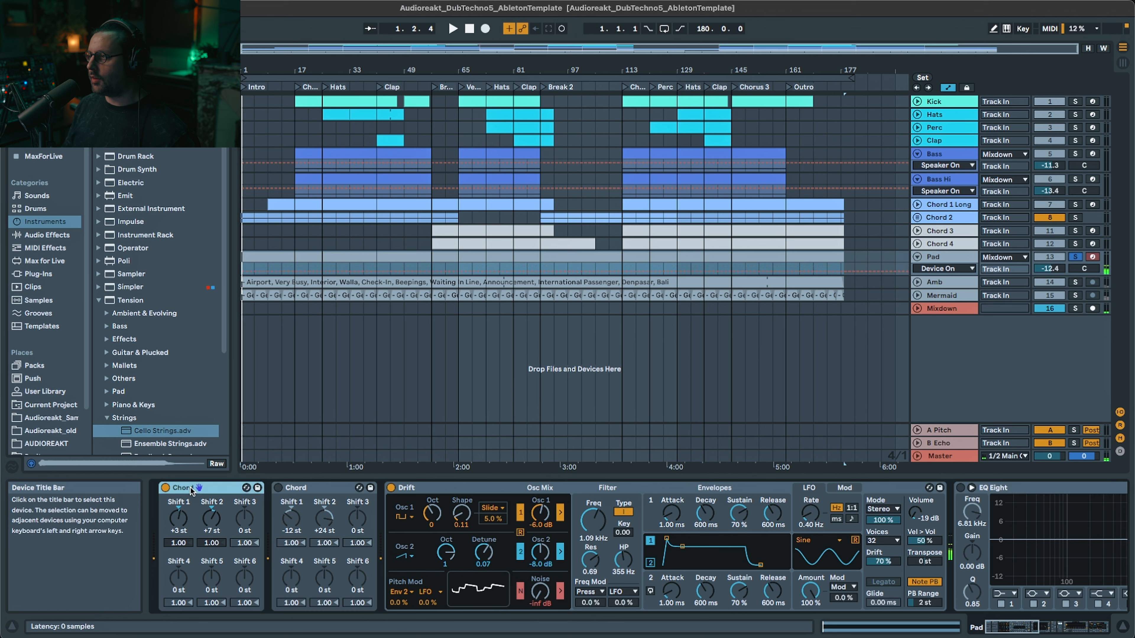
pyautogui.click(286, 489)
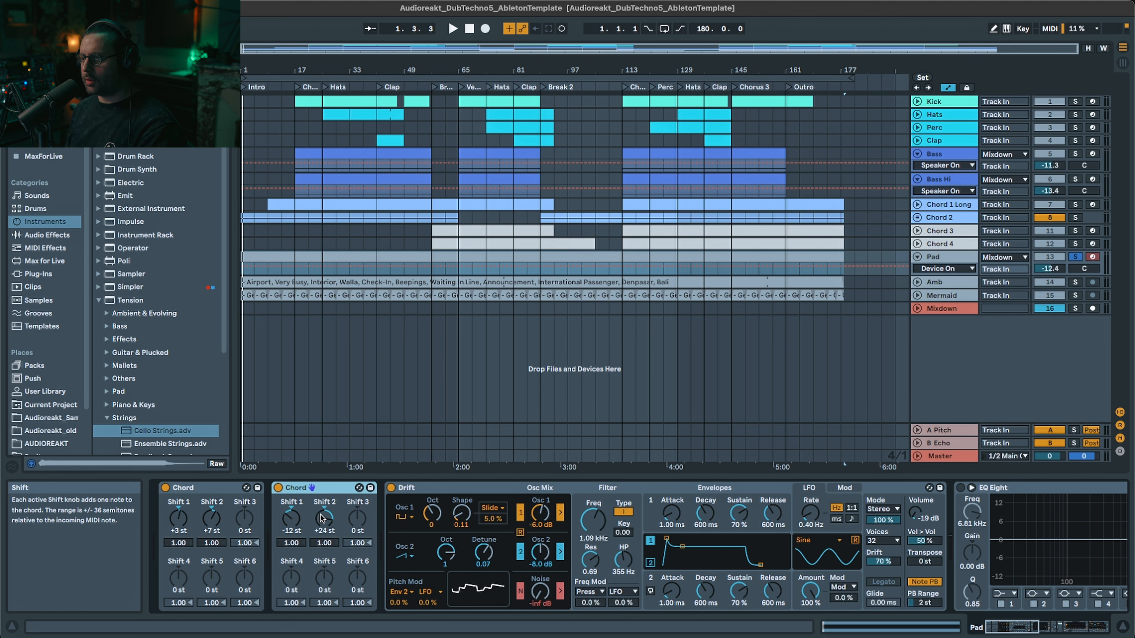
pyautogui.hotkey('shift', 'Tab')
pyautogui.hotkey('shift', 'Tab')
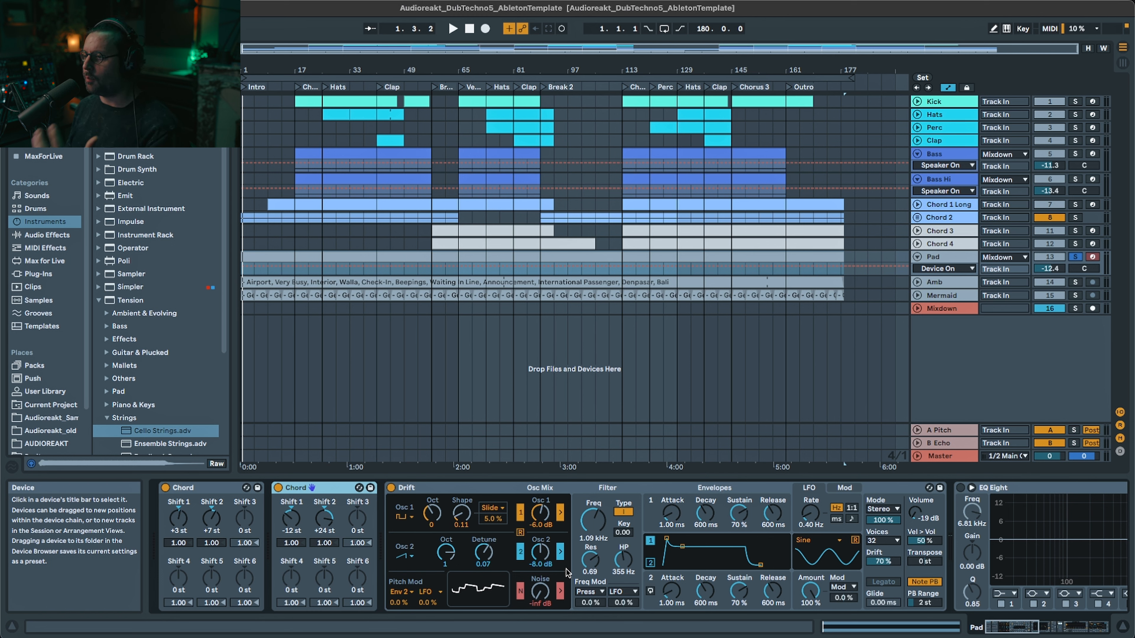
# - Audition the pad's Drift synth, set its stereo Spread to 0% and play from bar 1 again
pyautogui.click(402, 517)
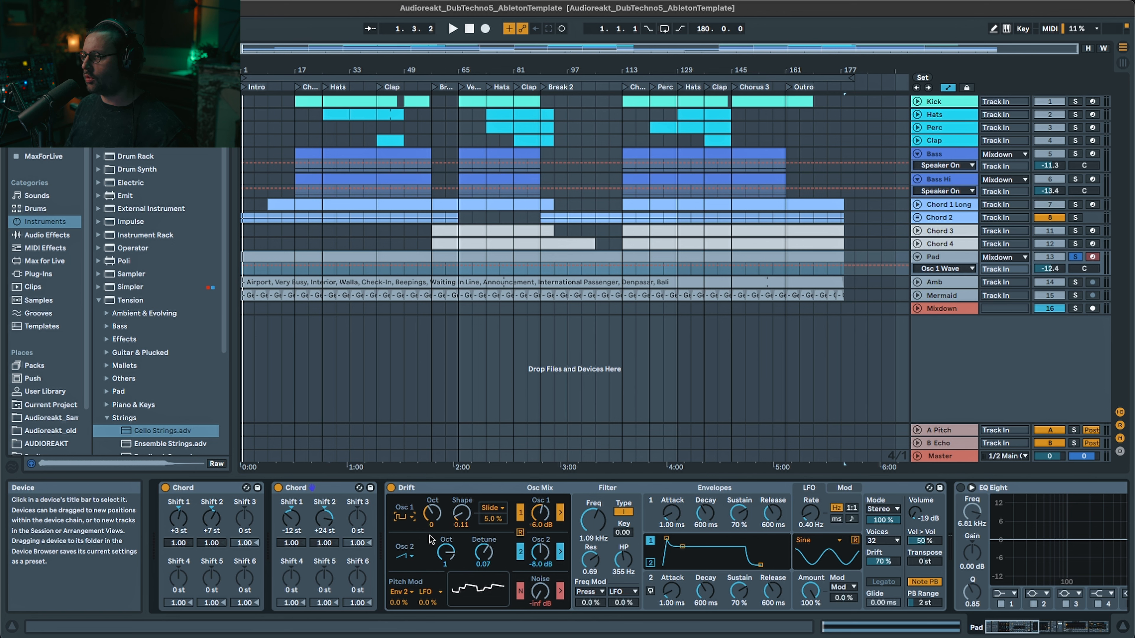
pyautogui.press('space')
pyautogui.press('space')
pyautogui.moveTo(888, 524); pyautogui.dragTo(888, 570)
pyautogui.press('space')
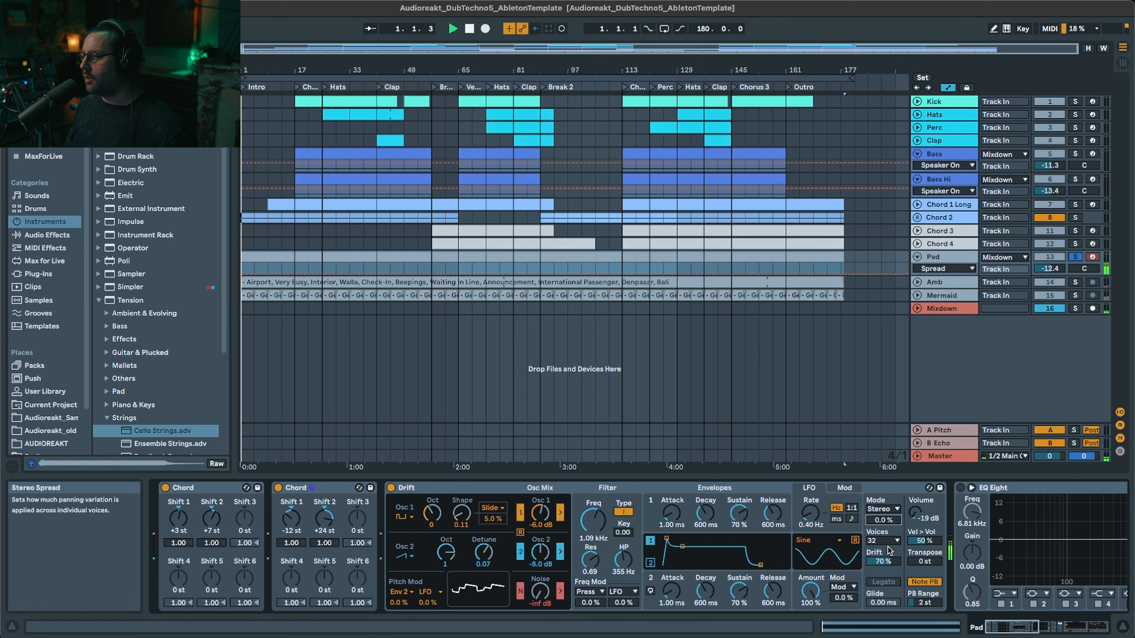
# - Set the Drift synth's stereo Spread to 100%, then briefly try and undo a Drift amount change while auditioning the pad
pyautogui.moveTo(885, 523); pyautogui.dragTo(886, 474)
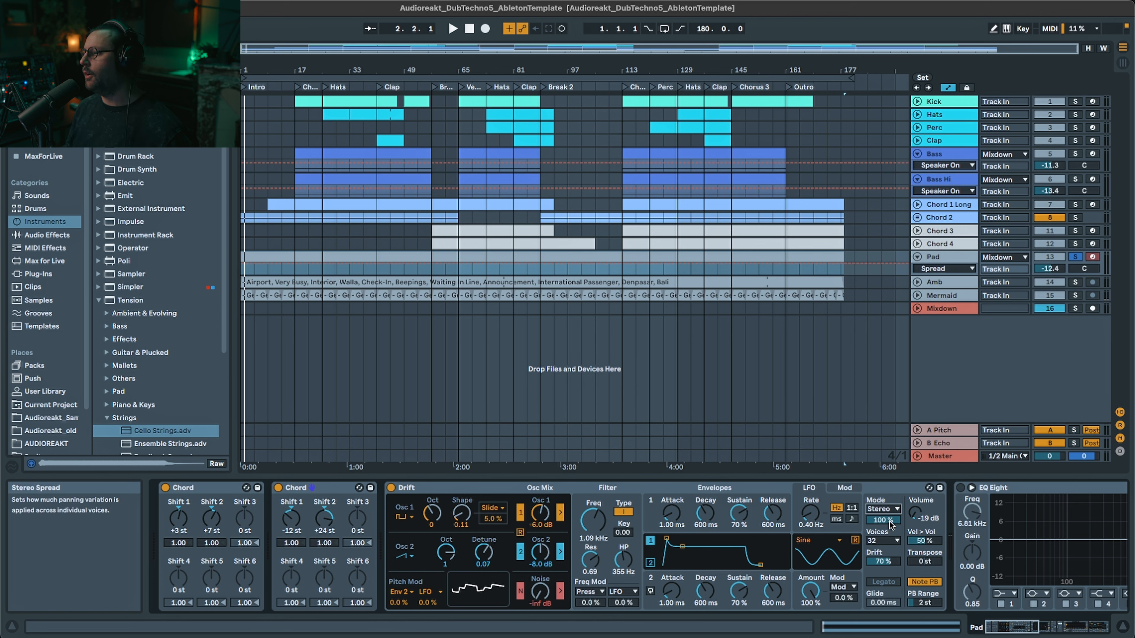
pyautogui.press('space')
pyautogui.moveTo(883, 561); pyautogui.dragTo(883, 563)
pyautogui.press('super+z')
pyautogui.press('space')
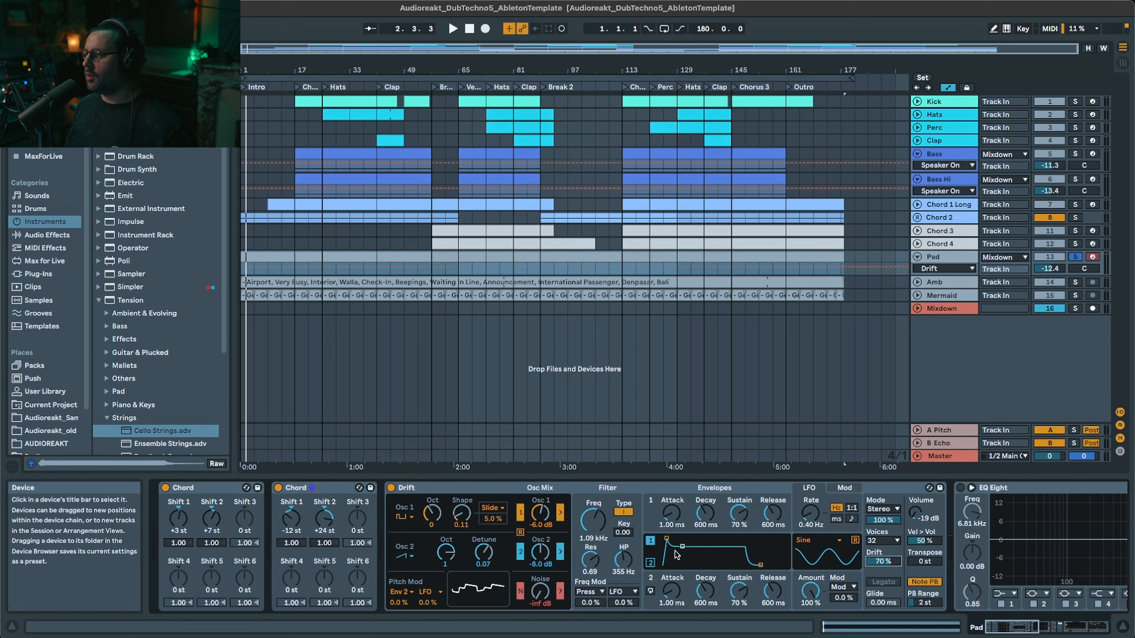
# - Play the pad from bar 1 and switch on its EQ Eight, Utility and PAD DELAY rack one by one
pyautogui.press('space')
pyautogui.click(1039, 624)
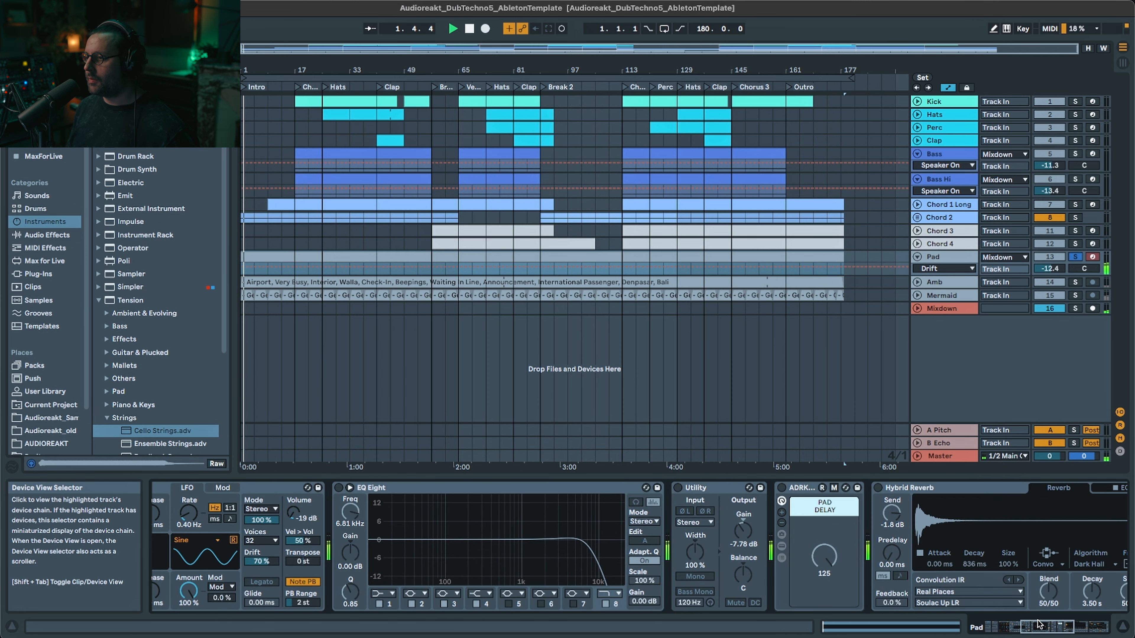
pyautogui.click(338, 487)
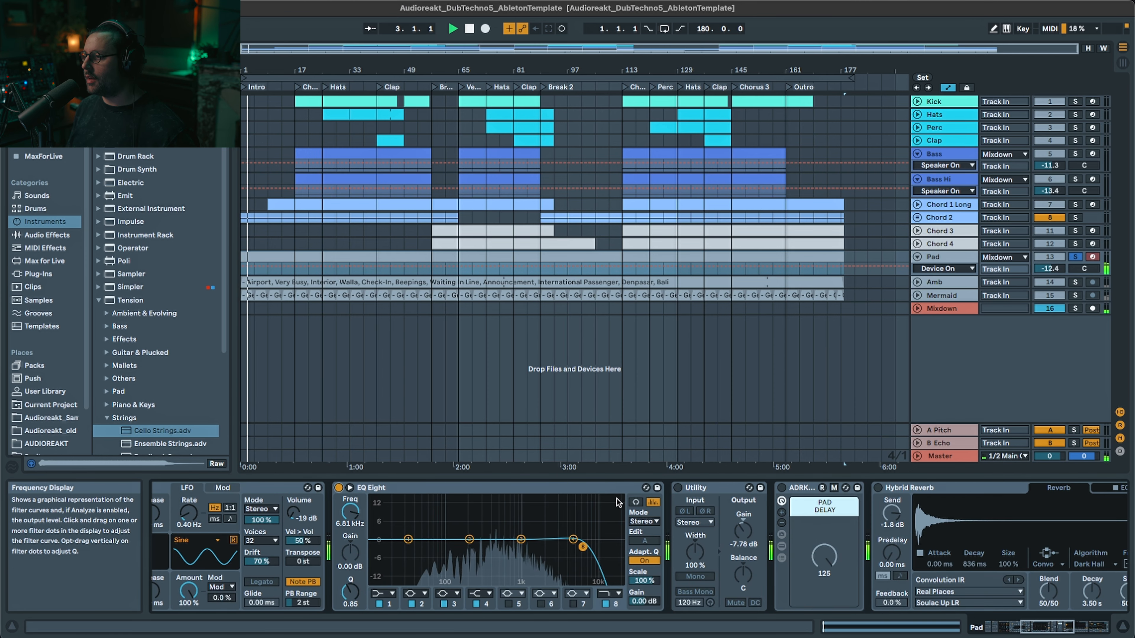
pyautogui.click(678, 488)
pyautogui.click(783, 488)
pyautogui.hscroll(5, 351, 514)
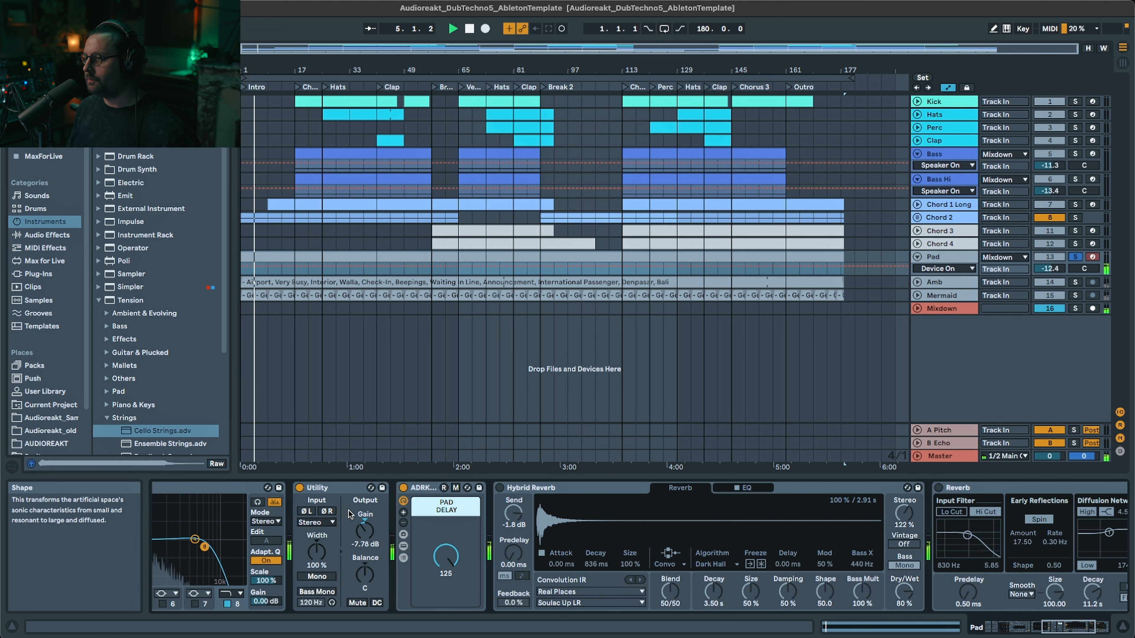
# - Examine the Filter Delay inside the PAD DELAY rack and compare the pad with the rack off and on
pyautogui.click(403, 546)
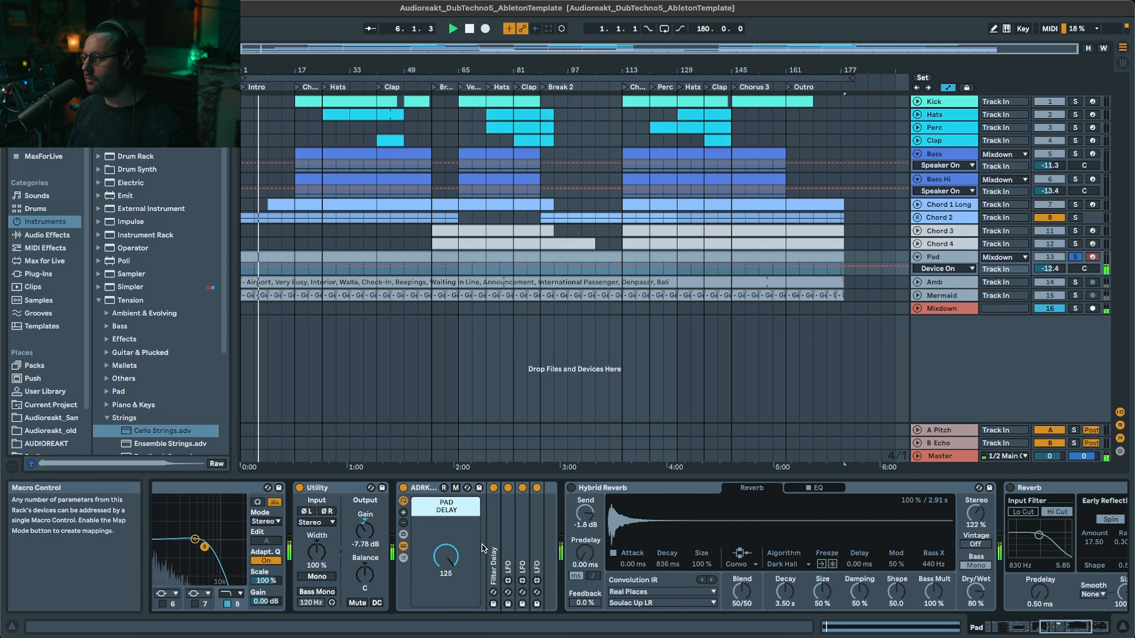
pyautogui.doubleClick(491, 554)
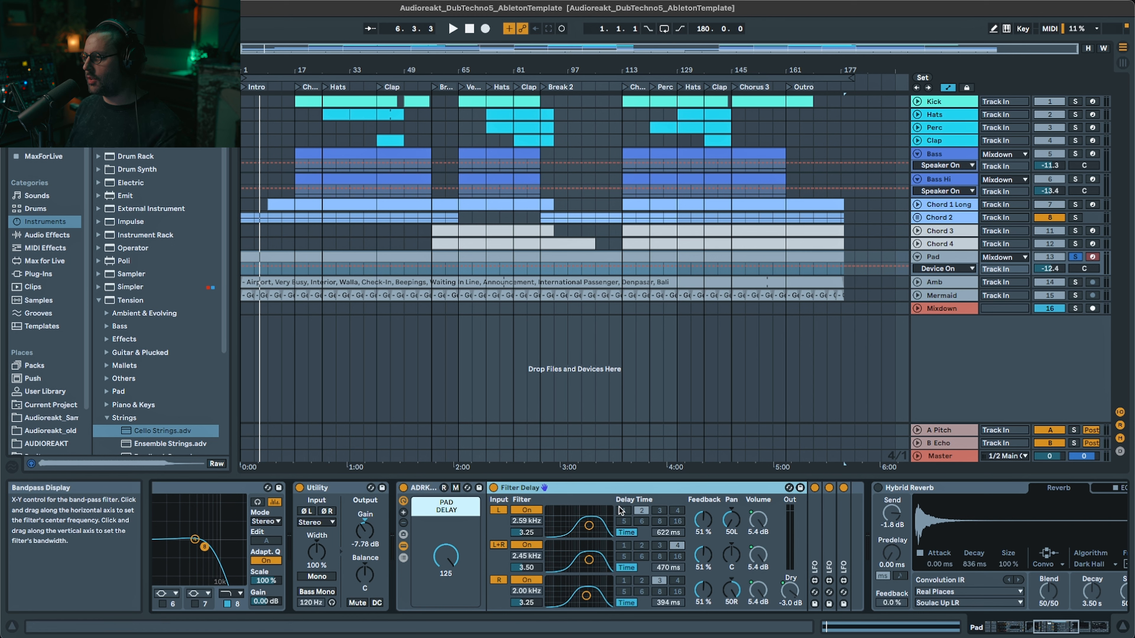
pyautogui.press('space')
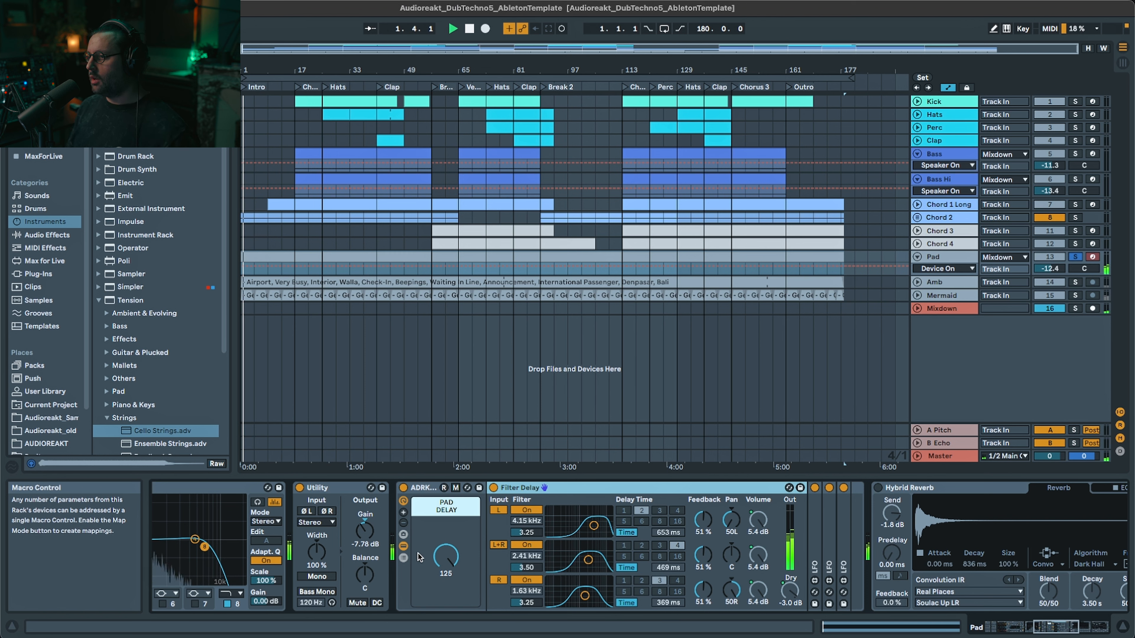
pyautogui.click(403, 546)
pyautogui.click(403, 489)
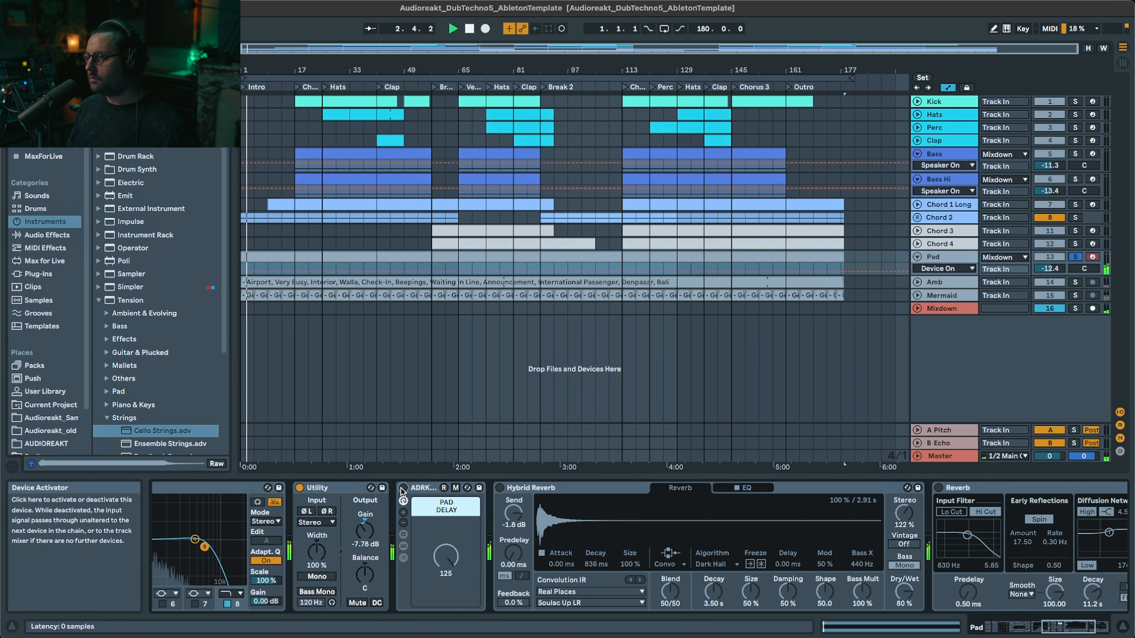
pyautogui.click(402, 489)
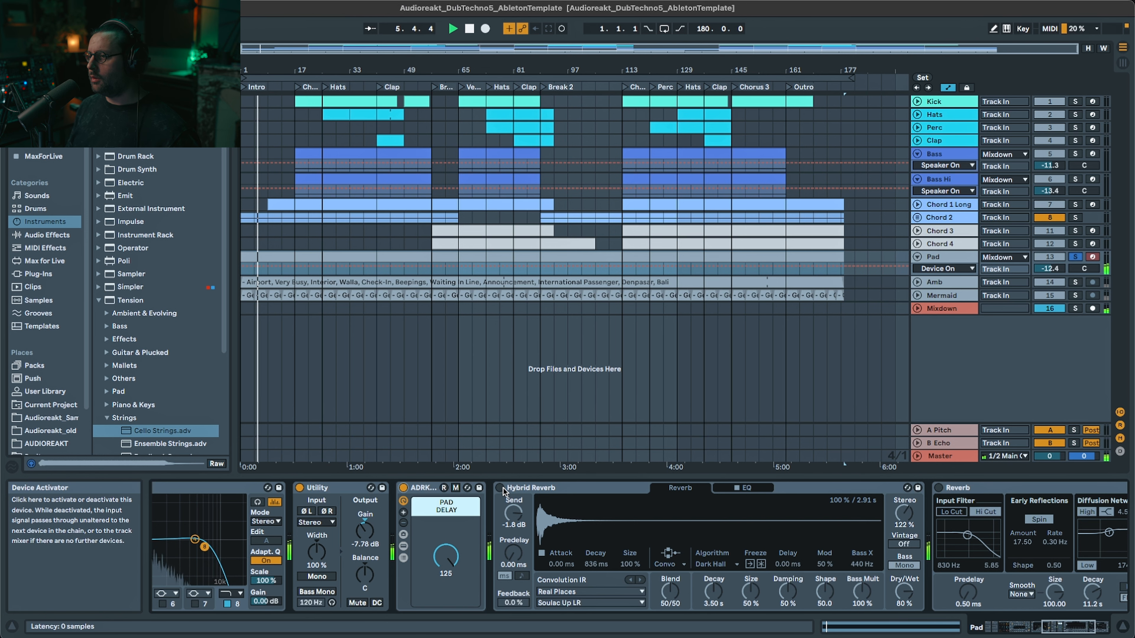
# - Switch on the Pad track's Hybrid Reverb and Reverb, then unsolo the track and audition it in the full mix
pyautogui.click(501, 489)
pyautogui.moveTo(1066, 627); pyautogui.dragTo(1093, 627)
pyautogui.click(707, 488)
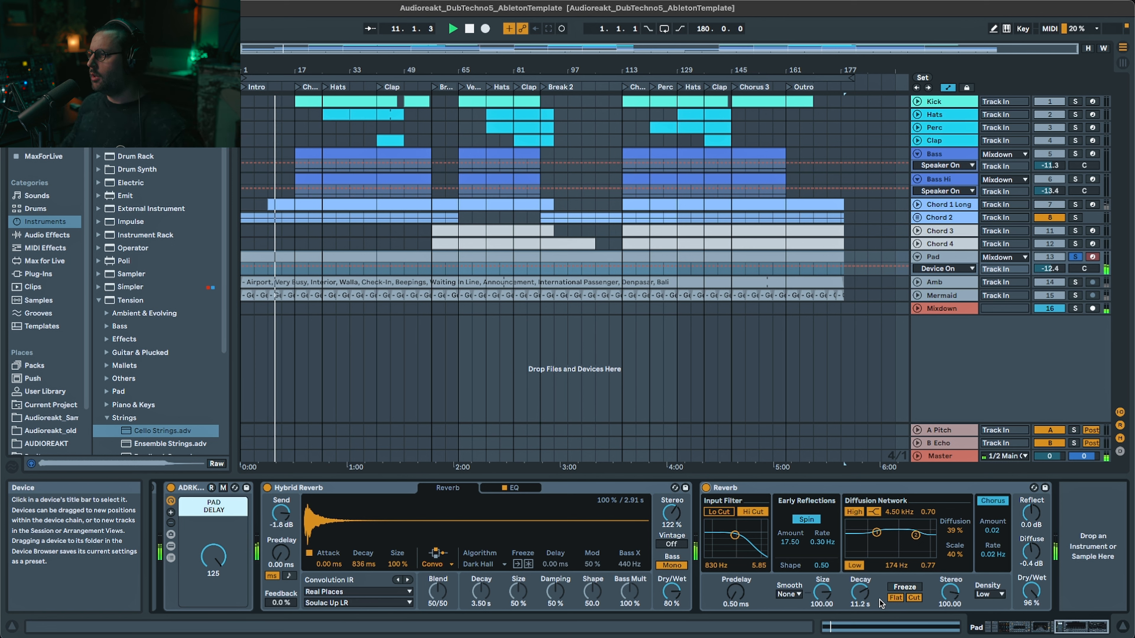
pyautogui.click(1075, 258)
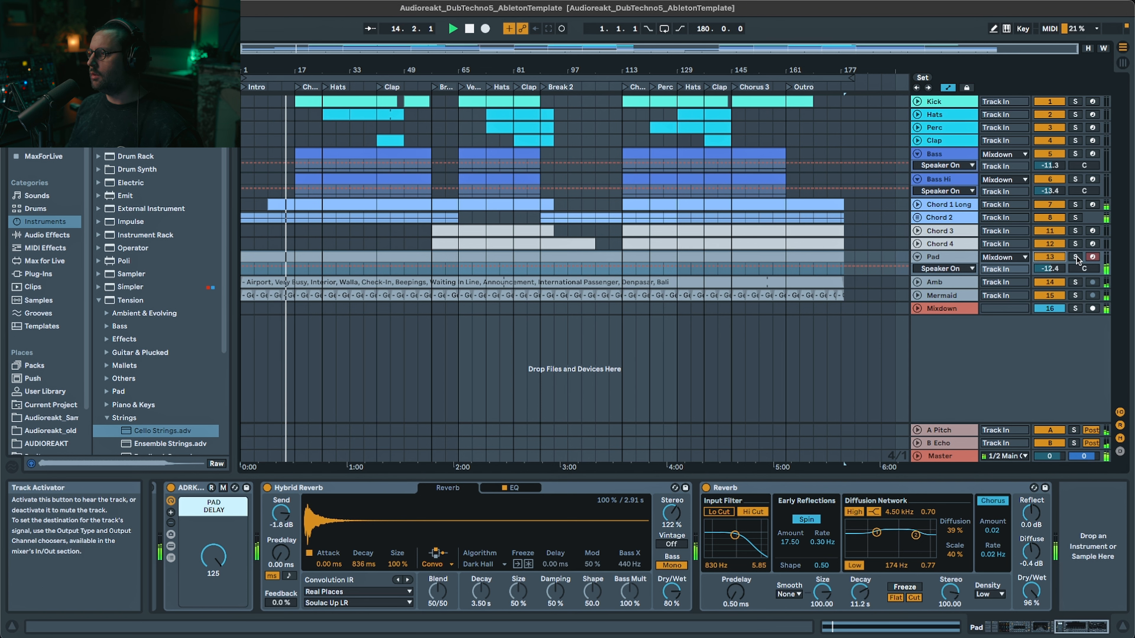
pyautogui.press('space')
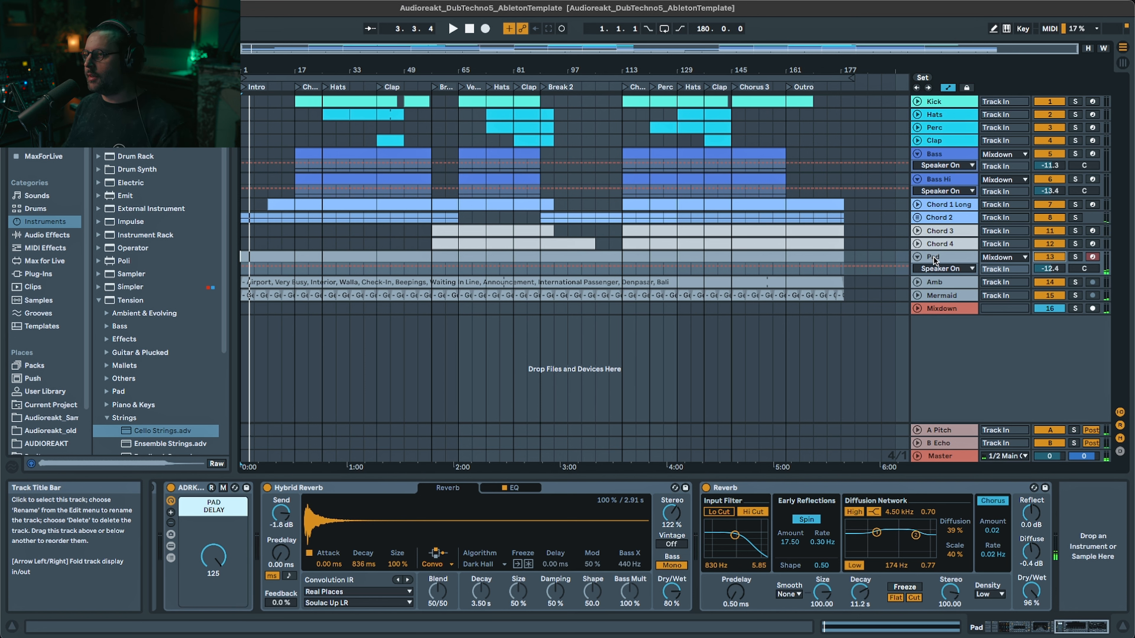
# - Fold the Pad track, then unfold and solo the Amb track with its lane enlarged to show the waveform
pyautogui.click(935, 280)
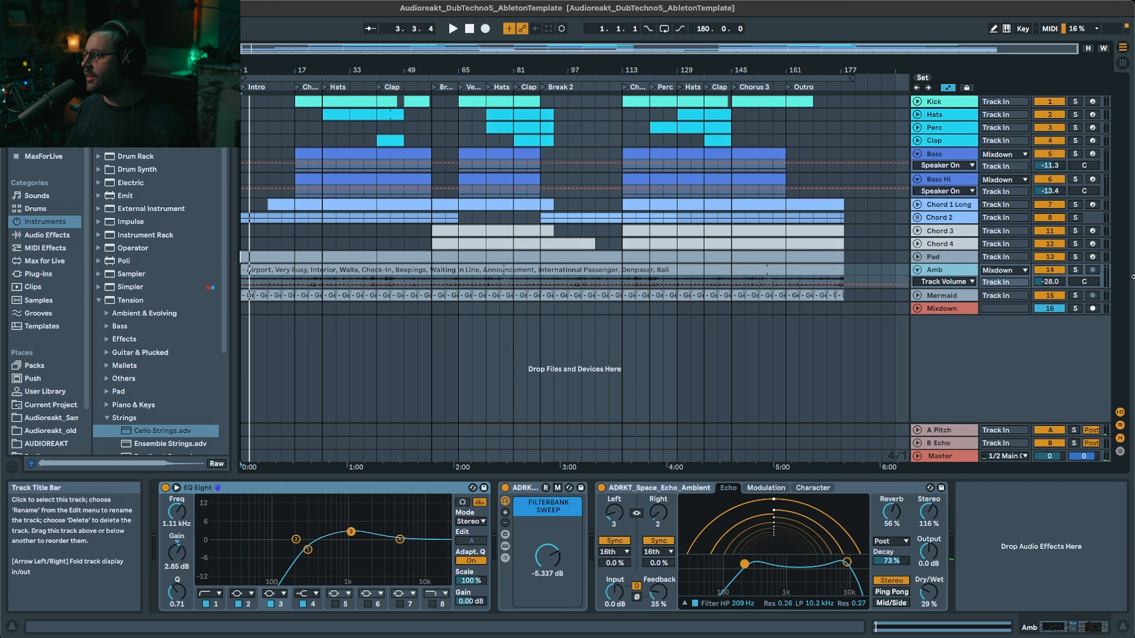
pyautogui.click(1075, 269)
pyautogui.moveTo(956, 289); pyautogui.dragTo(956, 371)
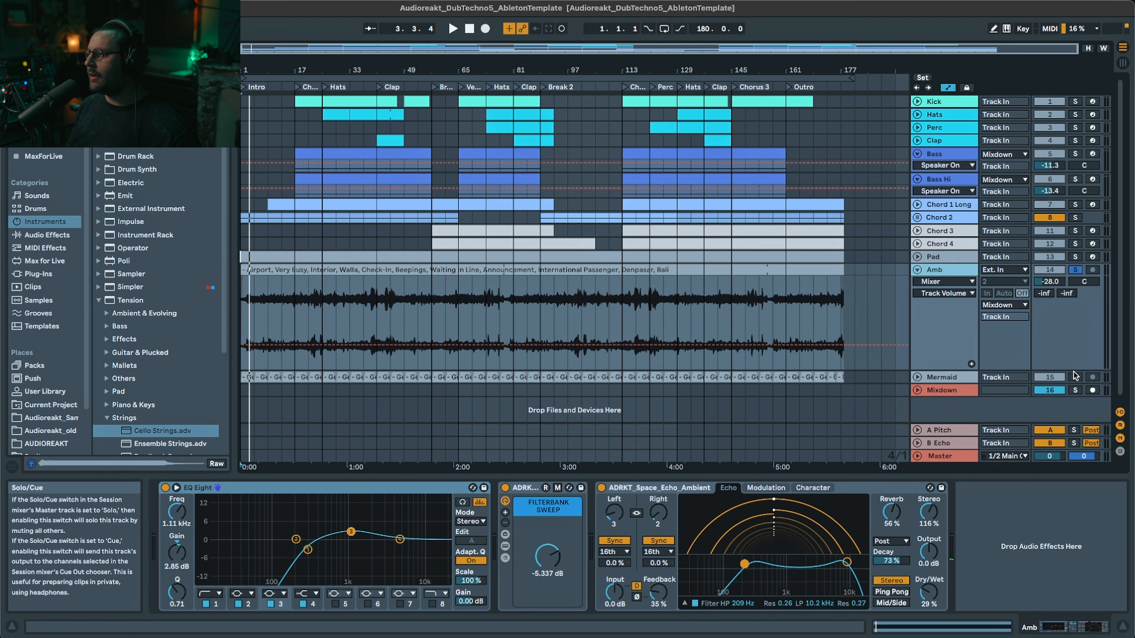
# - Bypass all devices on the Amb track and play the dry ambience recording from bar 21
pyautogui.click(640, 489)
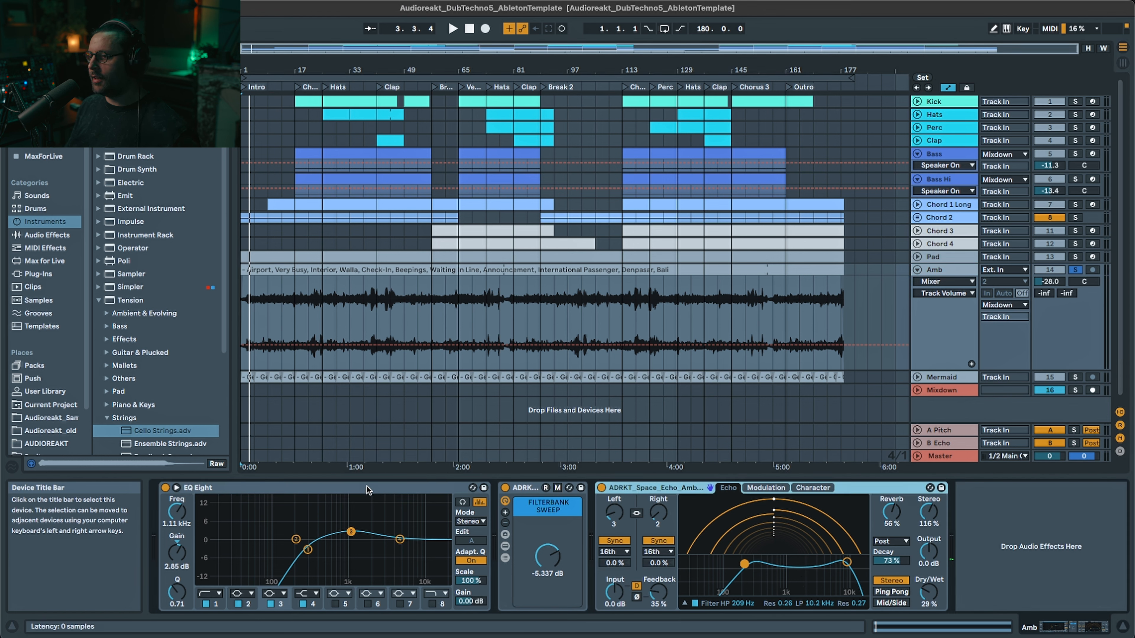
pyautogui.click(290, 271)
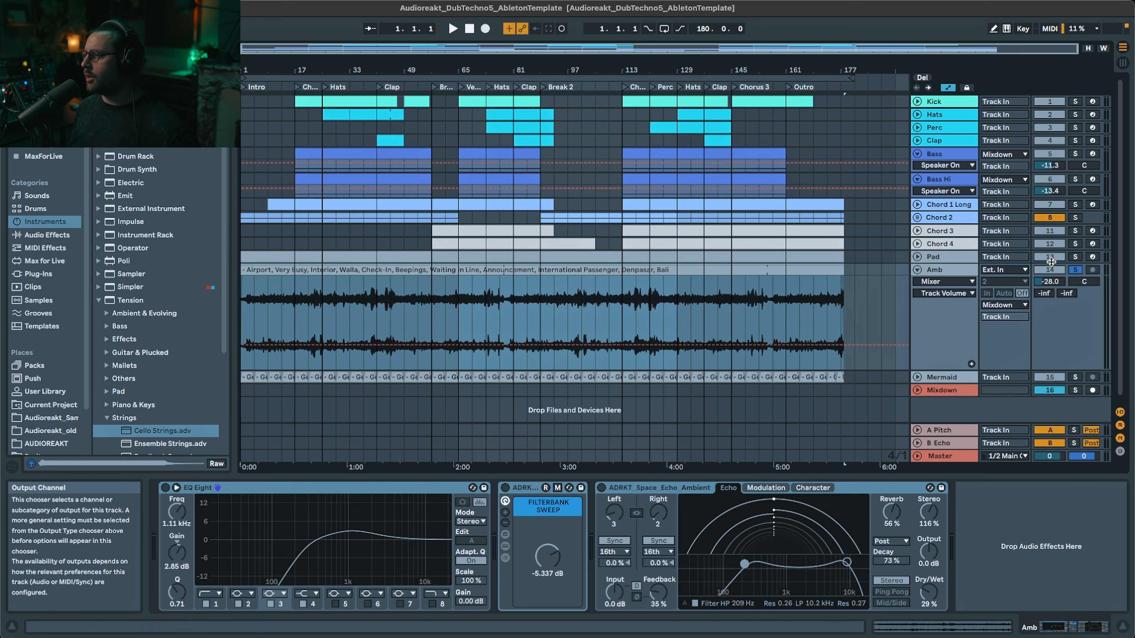
pyautogui.click(309, 318)
pyautogui.press('space')
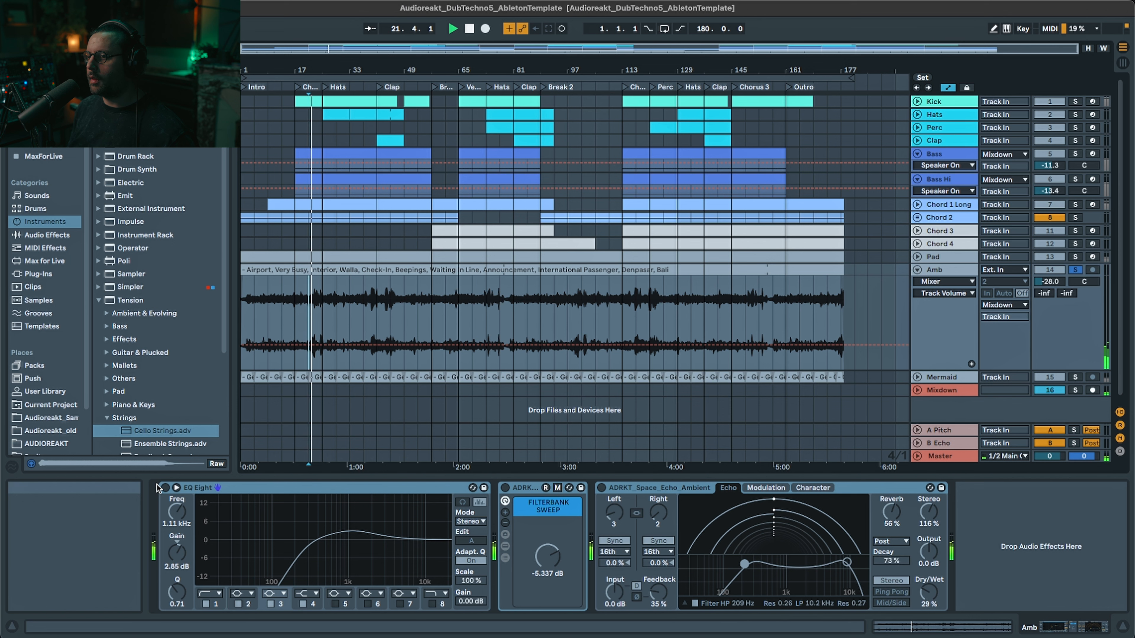
# - Leave only the Amb track's EQ Eight active, bypassing the FILTERBANK SWEEP rack and Space Echo, and compare the EQ off and on
pyautogui.click(165, 488)
pyautogui.click(411, 490)
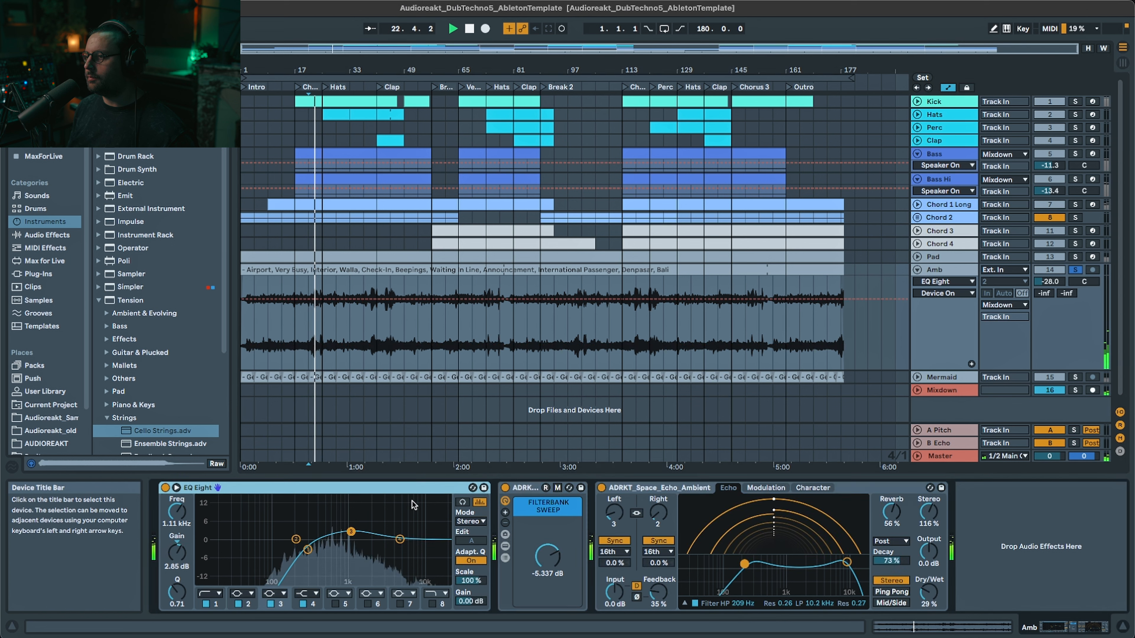
pyautogui.click(620, 489)
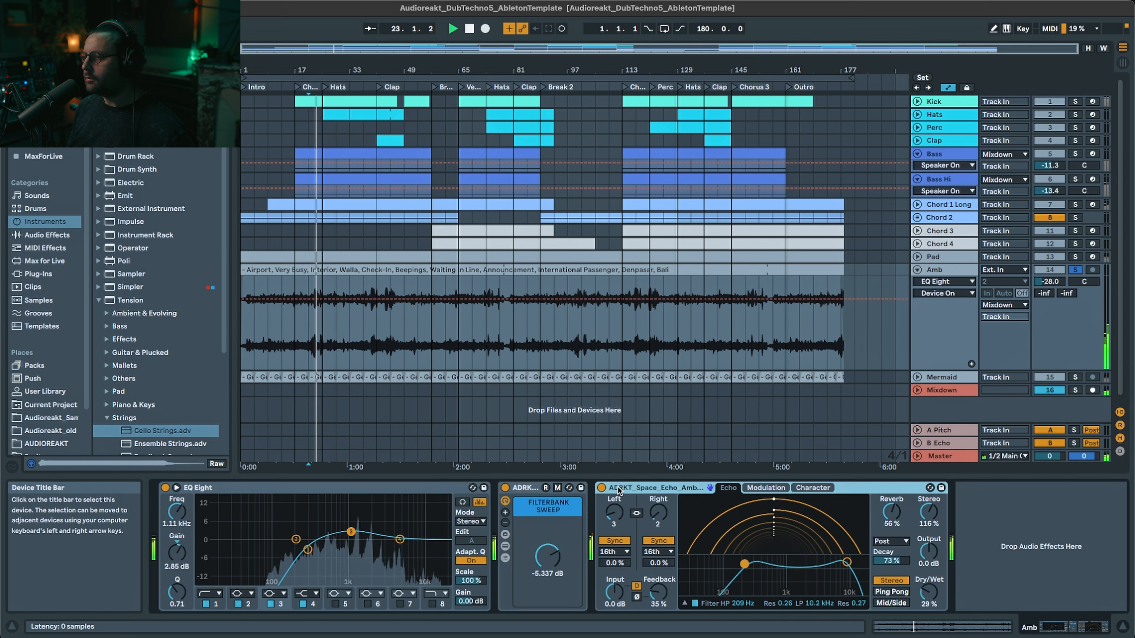
pyautogui.click(505, 488)
pyautogui.click(382, 489)
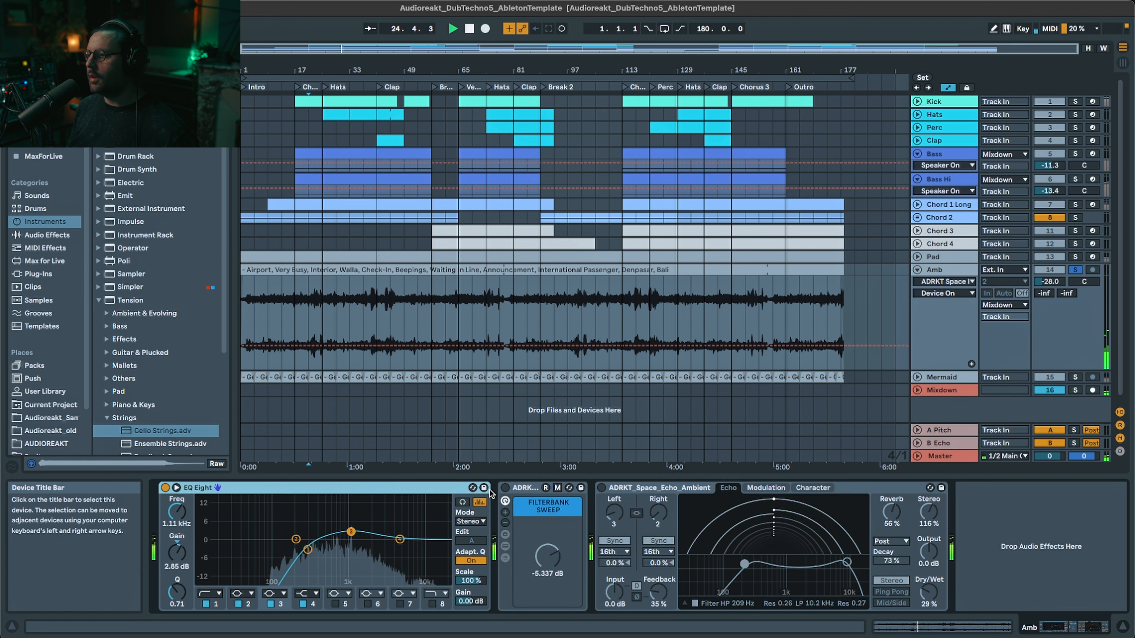
pyautogui.click(165, 488)
pyautogui.click(166, 487)
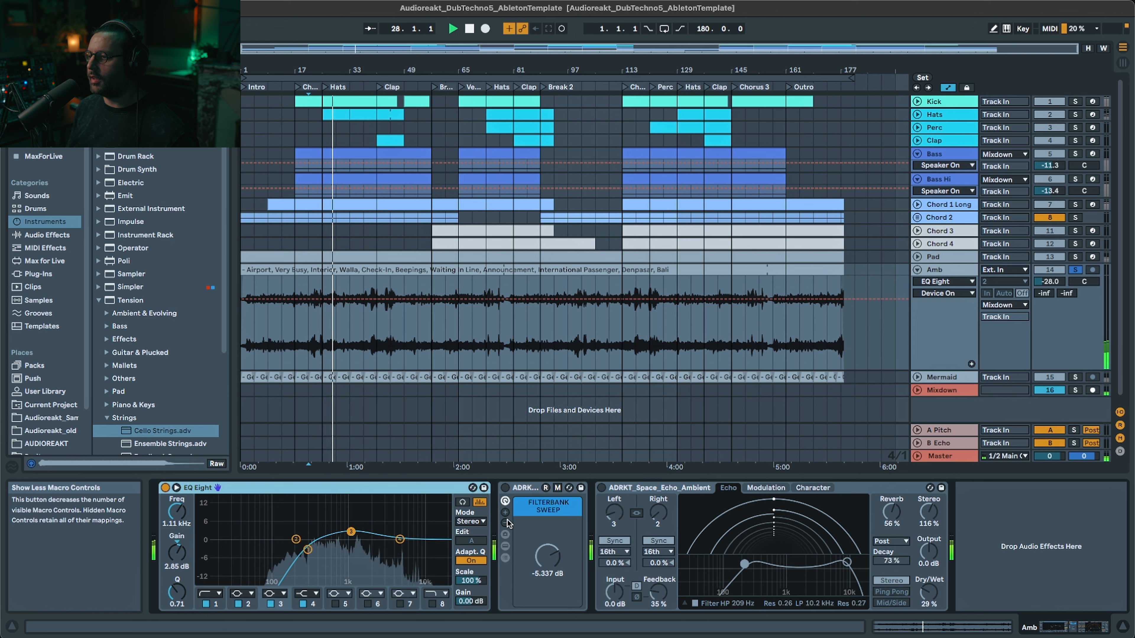
# - Switch on the FILTERBANK SWEEP rack, examine the panned Auto Filter chains inside it, then collapse the rack
pyautogui.click(506, 488)
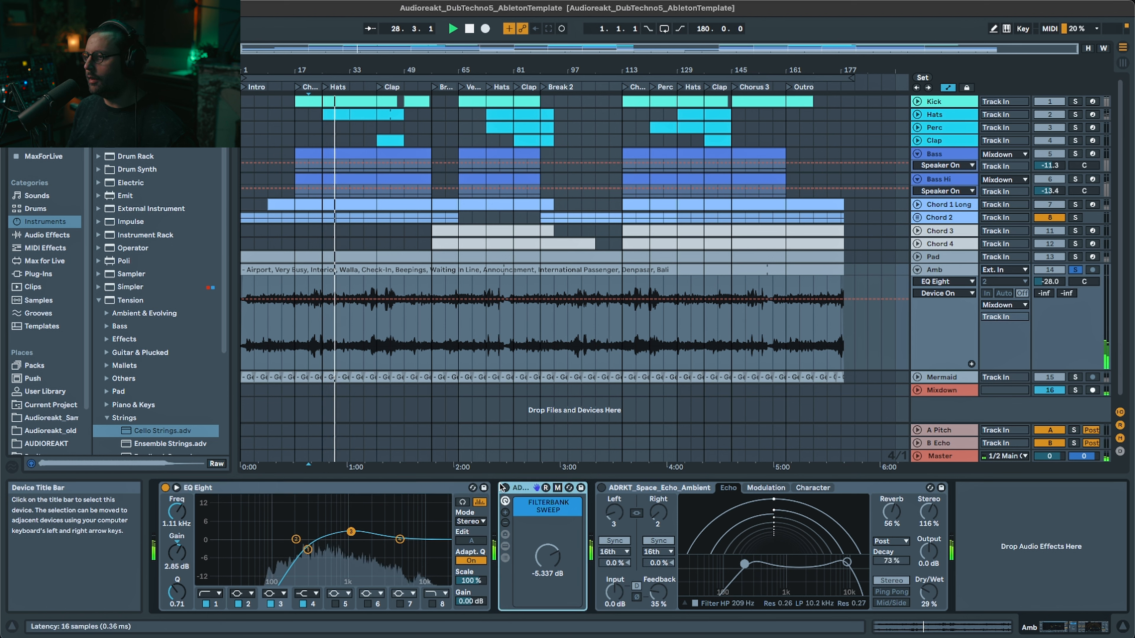
pyautogui.click(506, 547)
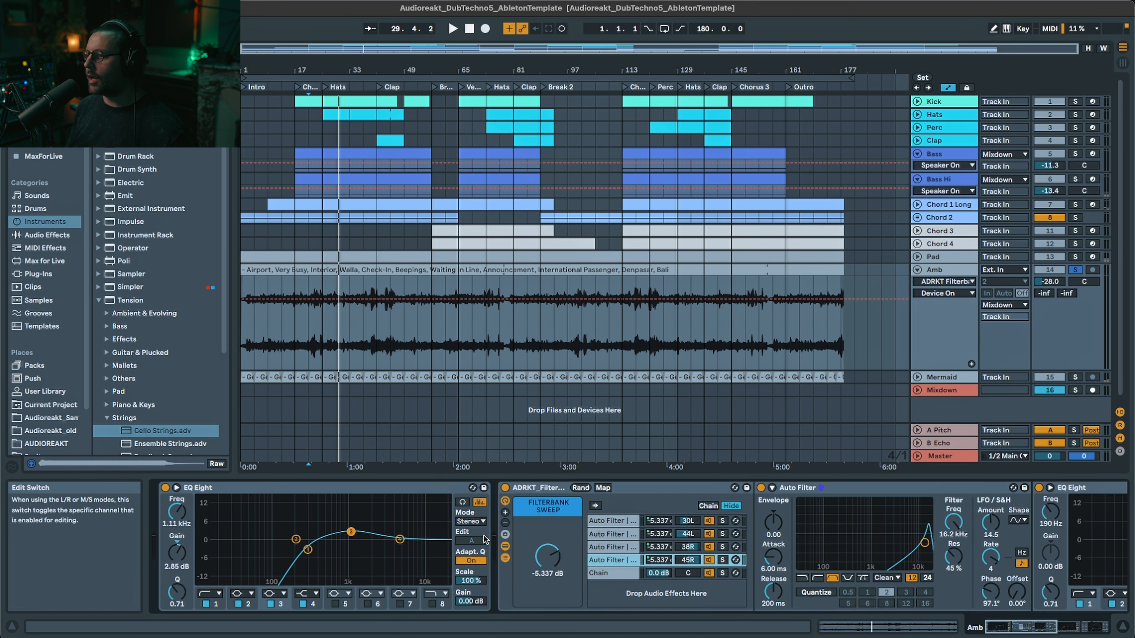
pyautogui.click(505, 547)
pyautogui.click(506, 548)
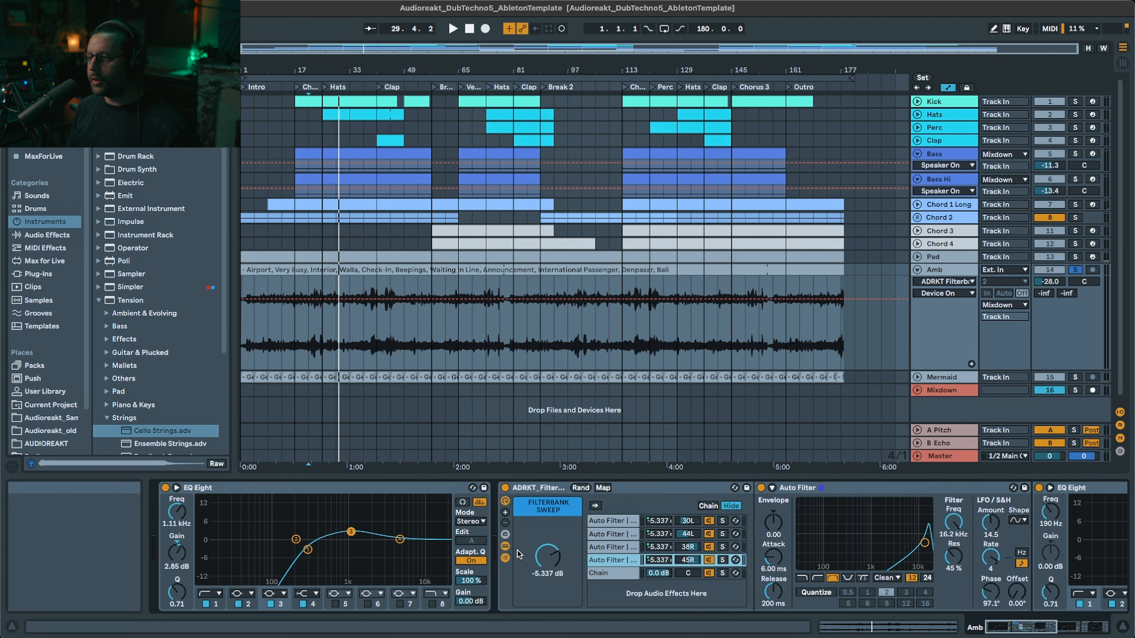
pyautogui.click(606, 533)
pyautogui.click(607, 523)
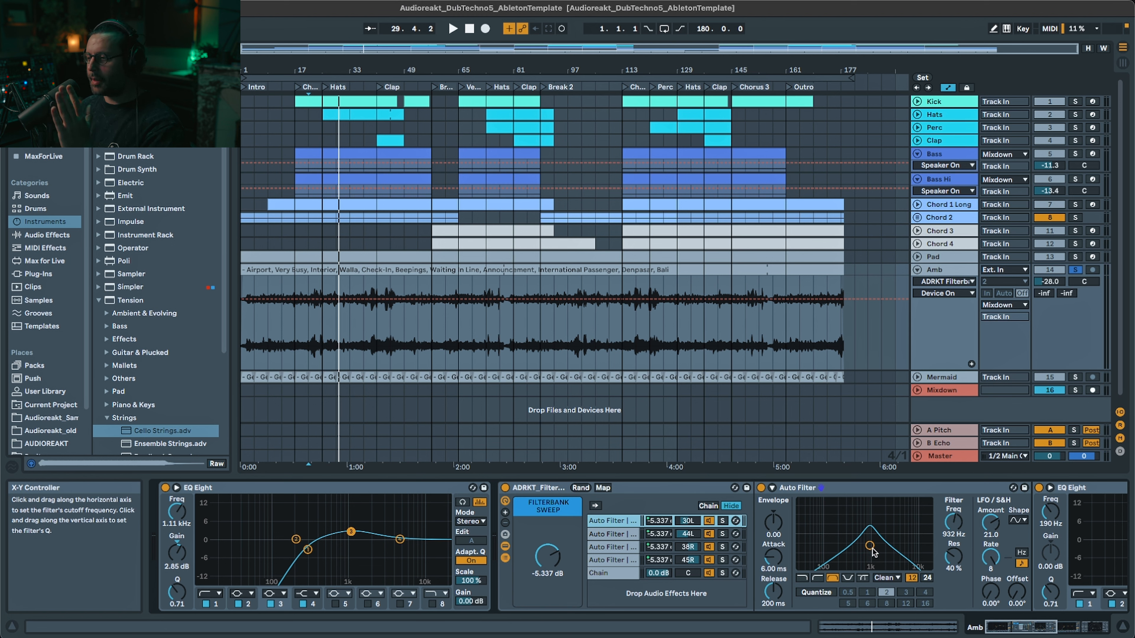
pyautogui.click(506, 559)
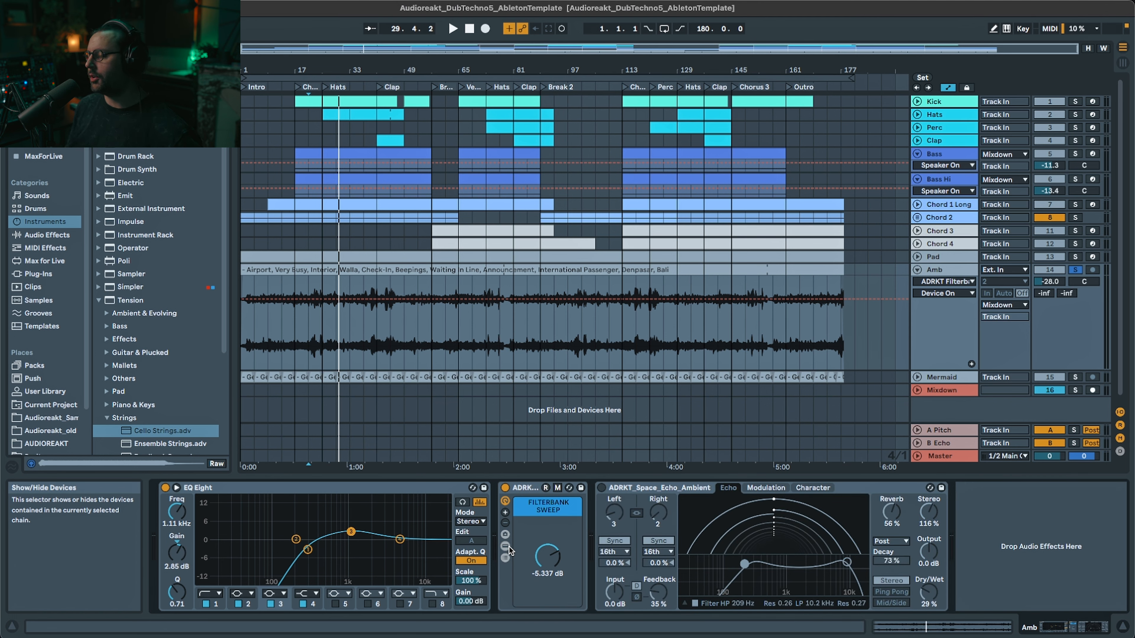
# - Switch on the Amb track's Space Echo and audition the ambience soloed, then unsoloed in the full mix
pyautogui.press('space')
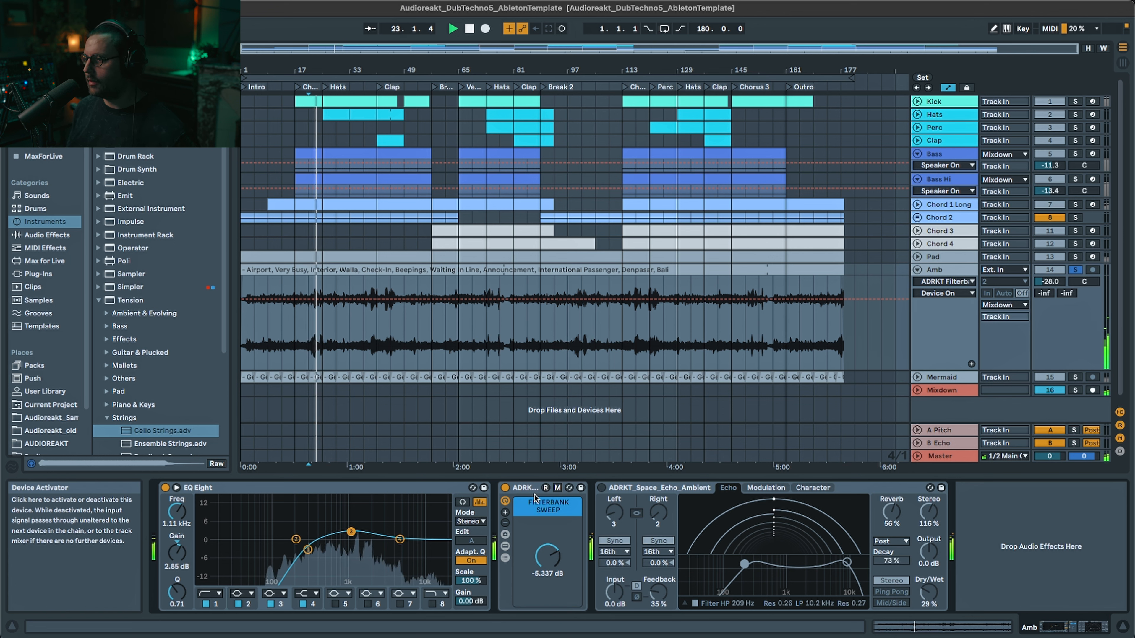
pyautogui.click(602, 488)
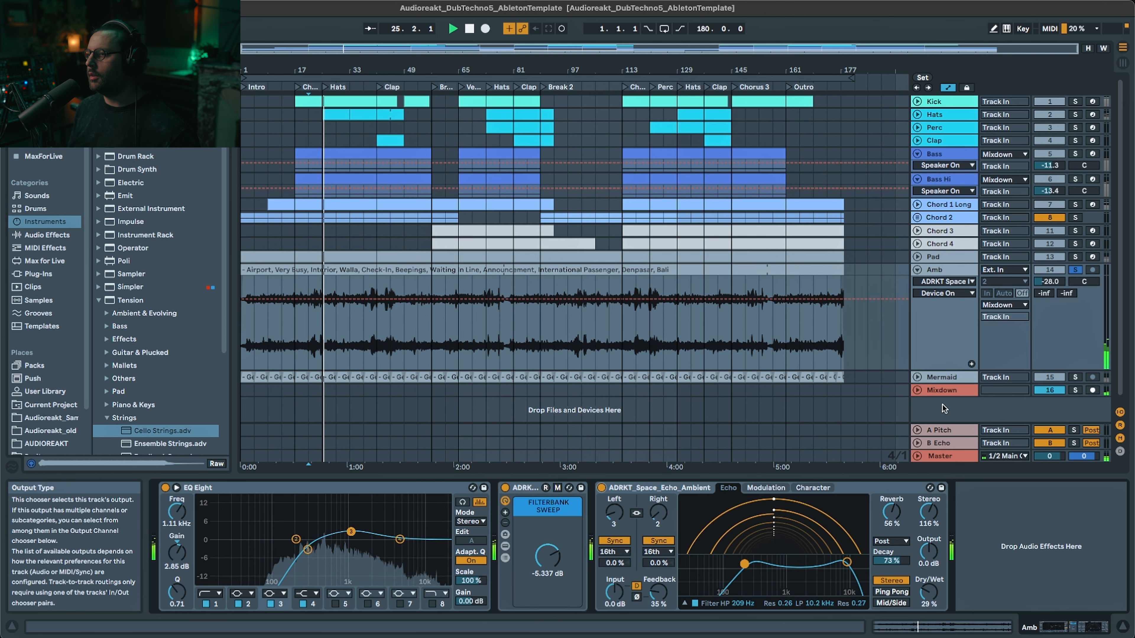
pyautogui.moveTo(290, 57); pyautogui.dragTo(471, 332)
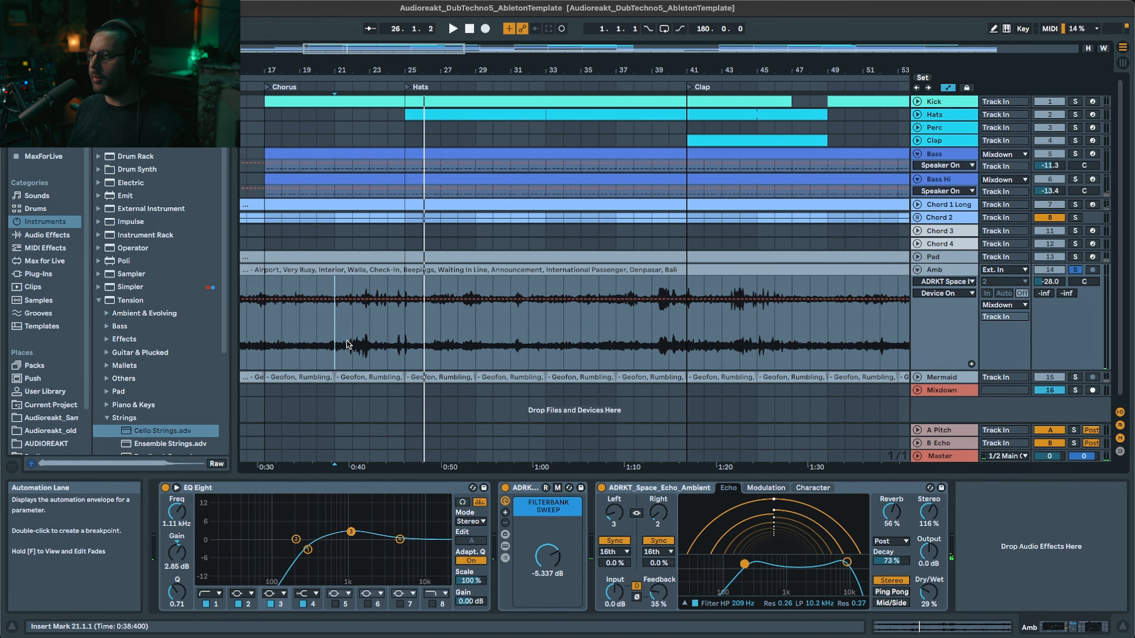
pyautogui.press('space')
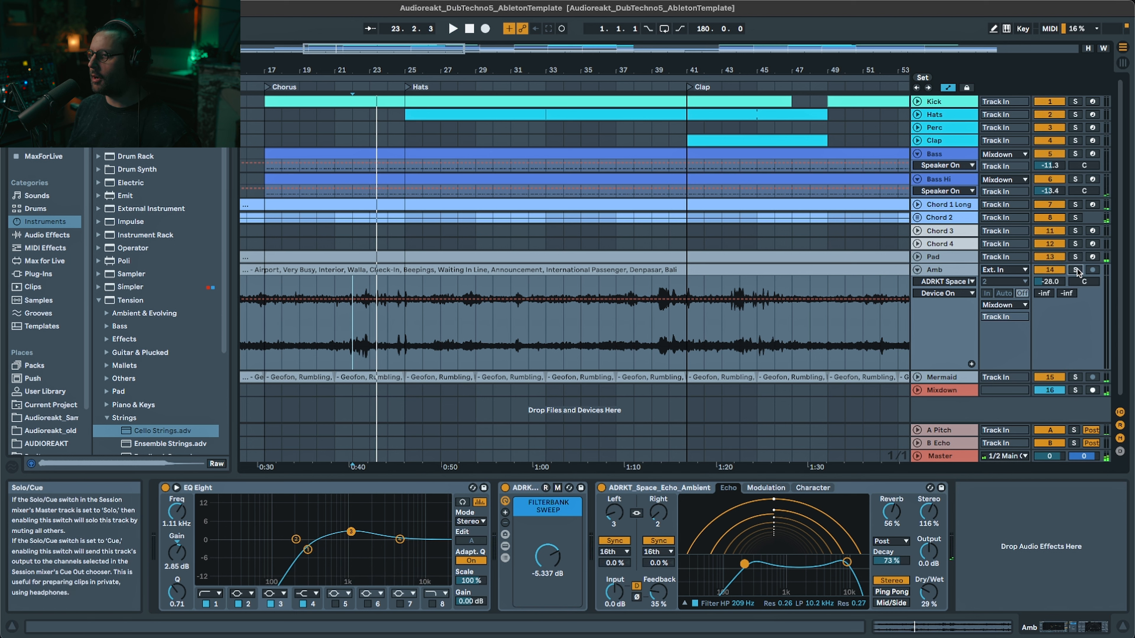
# - Play the full mix from bar 20 and fold the Amb track
pyautogui.click(317, 323)
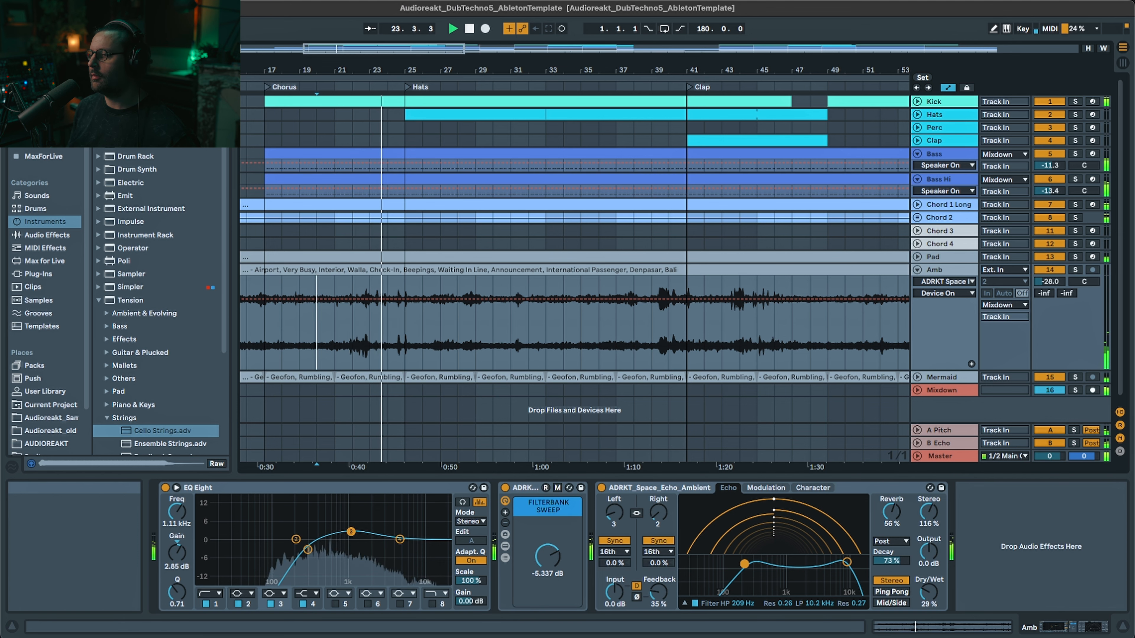
pyautogui.moveTo(687, 70); pyautogui.dragTo(622, 63)
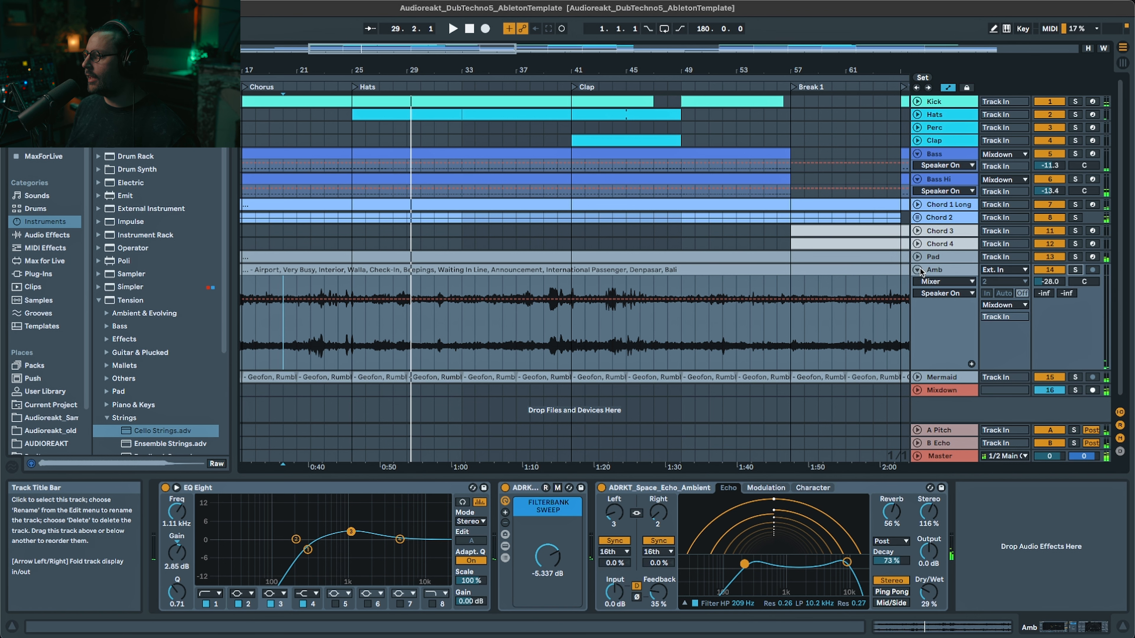
pyautogui.click(917, 270)
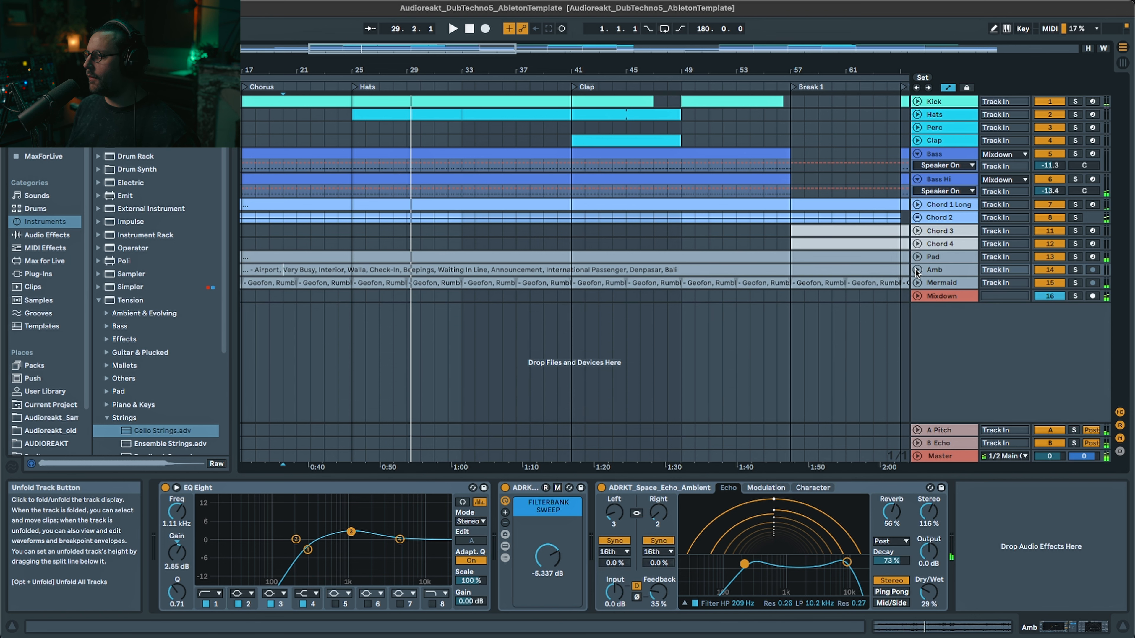
pyautogui.click(936, 273)
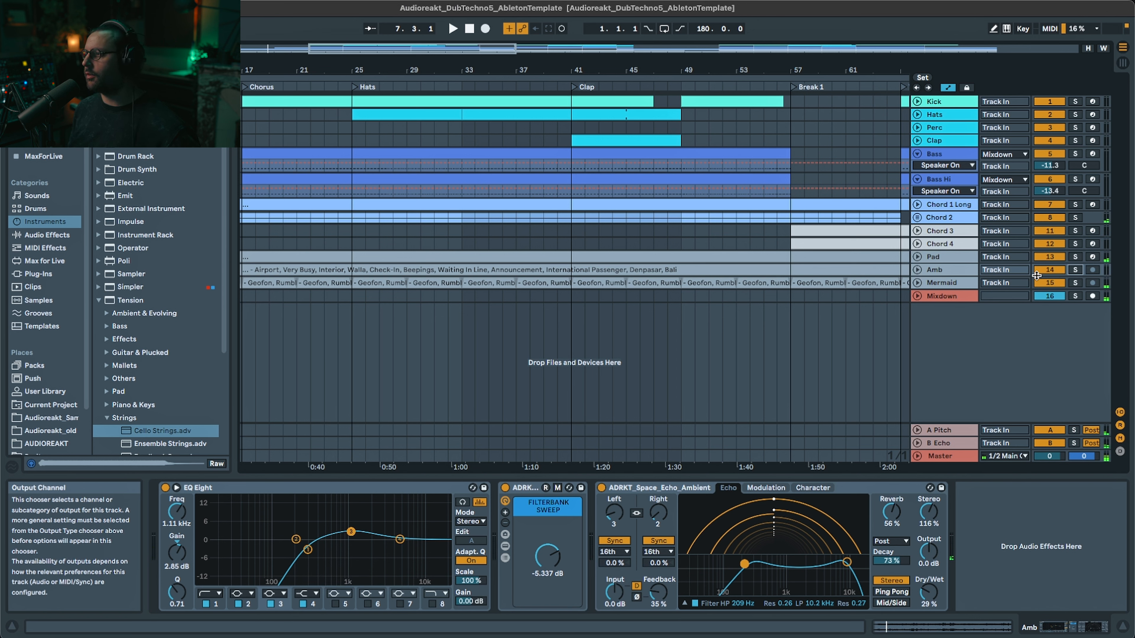
# - Unfold and solo the Mermaid track, select its clip at bar 17 and audition it
pyautogui.click(944, 284)
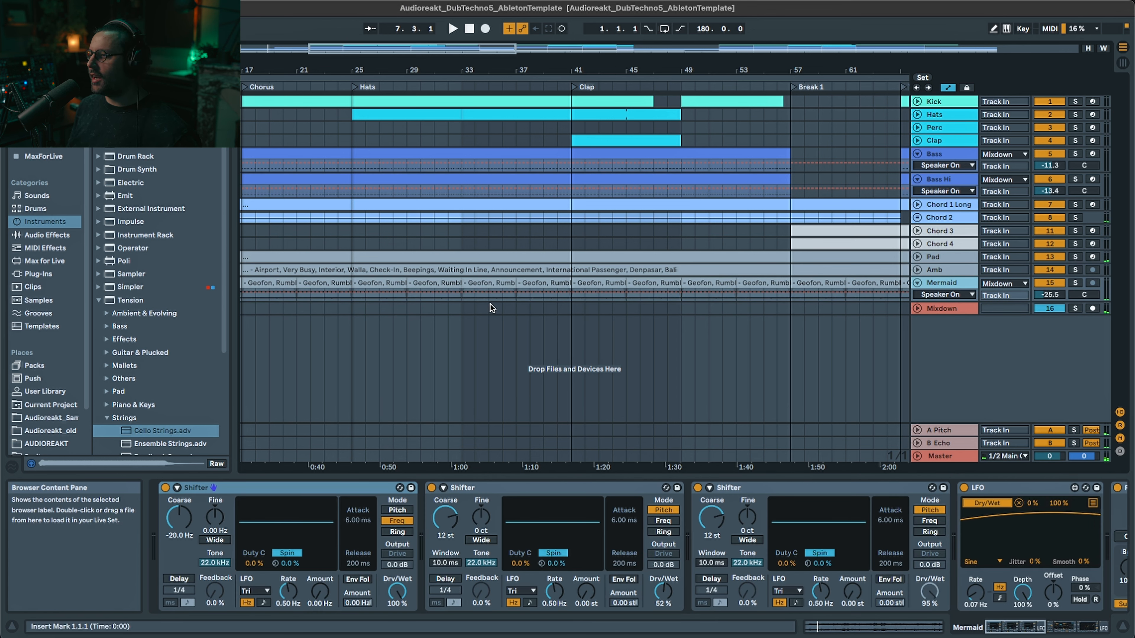
pyautogui.click(276, 283)
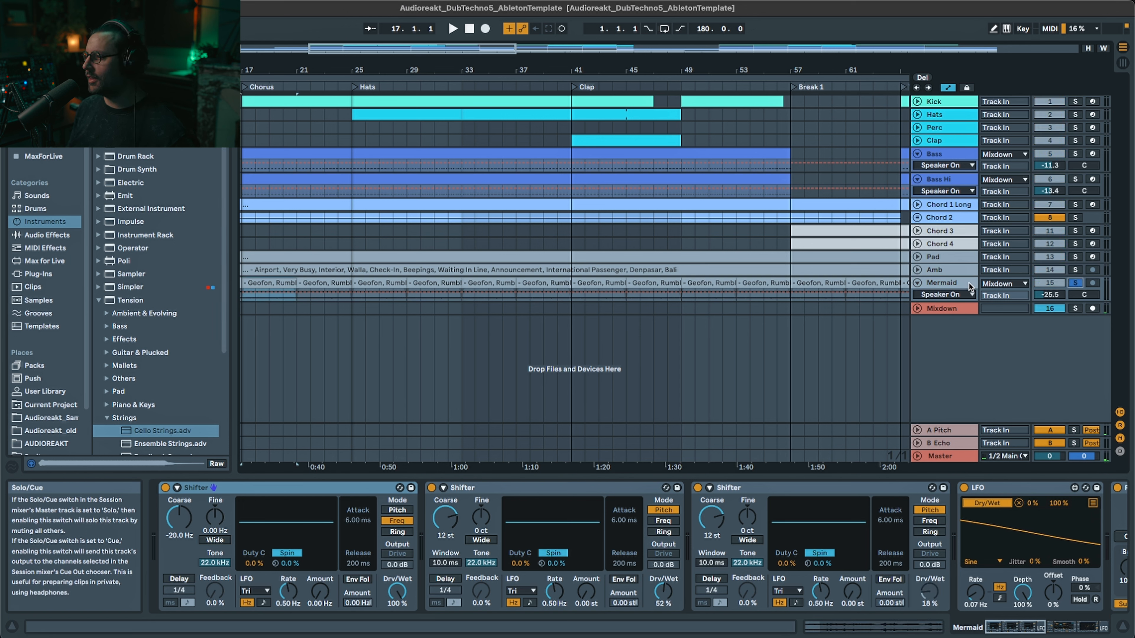
pyautogui.press('space')
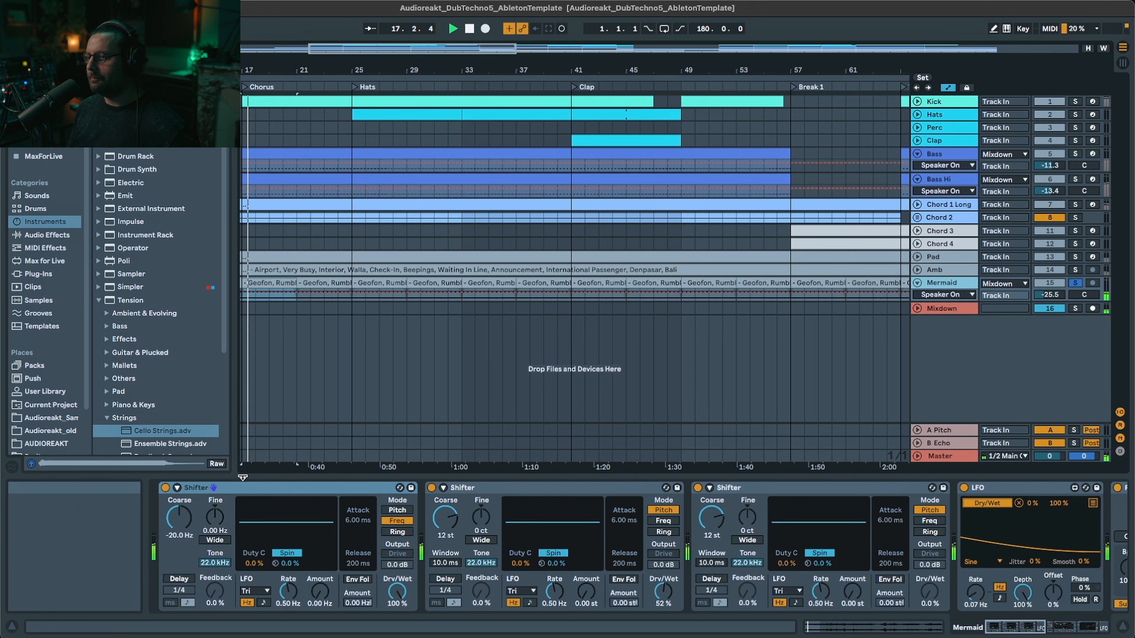
# - Select all the devices in the Mermaid track's chain and deactivate them together to hear the raw recording
pyautogui.moveTo(1018, 627); pyautogui.dragTo(934, 619)
pyautogui.keyDown('shift'); pyautogui.click(935, 488); pyautogui.keyUp('shift')
pyautogui.press('0')
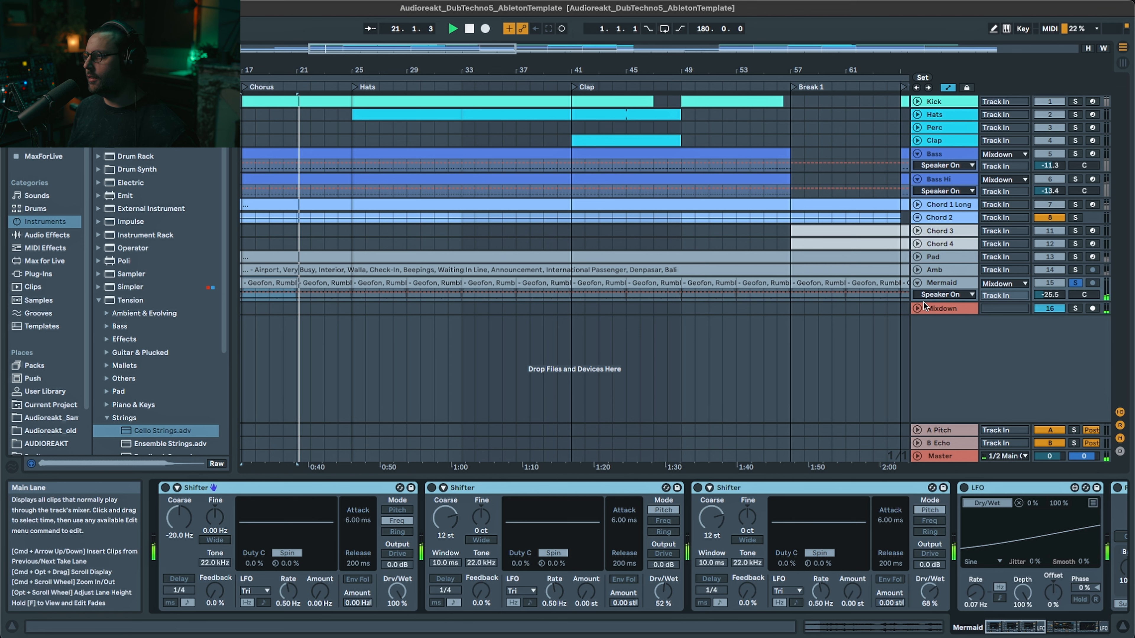
# - Enlarge the Mermaid track and examine its clip waveform around bar 25 up close, then return to the wider arrangement
pyautogui.moveTo(923, 302); pyautogui.dragTo(923, 362)
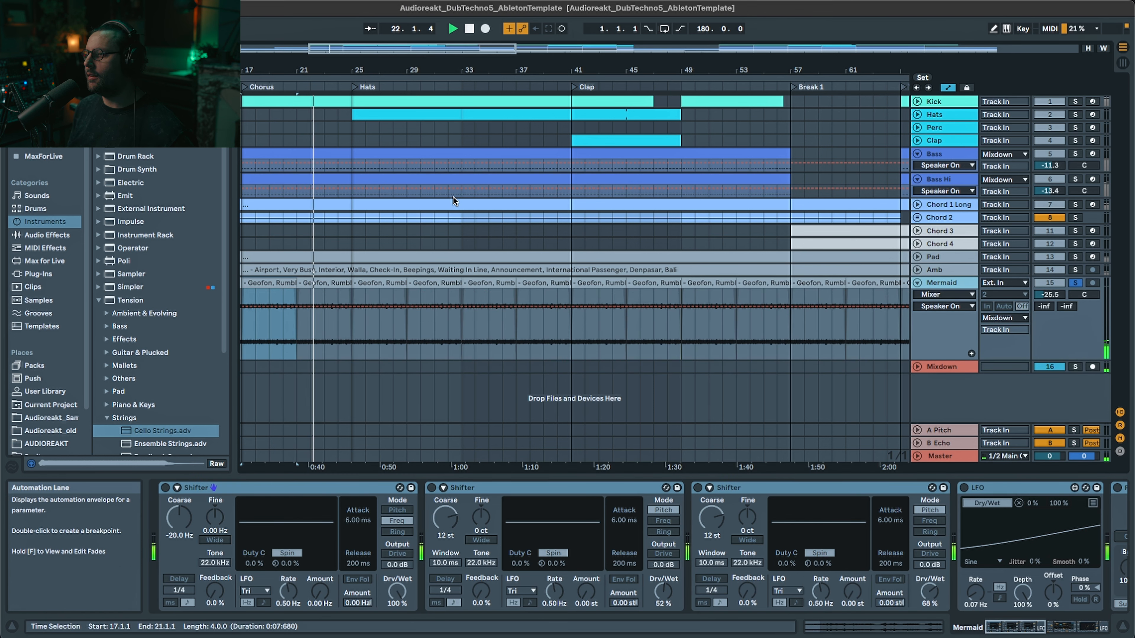
pyautogui.moveTo(338, 70); pyautogui.dragTo(338, 135)
pyautogui.click(616, 285)
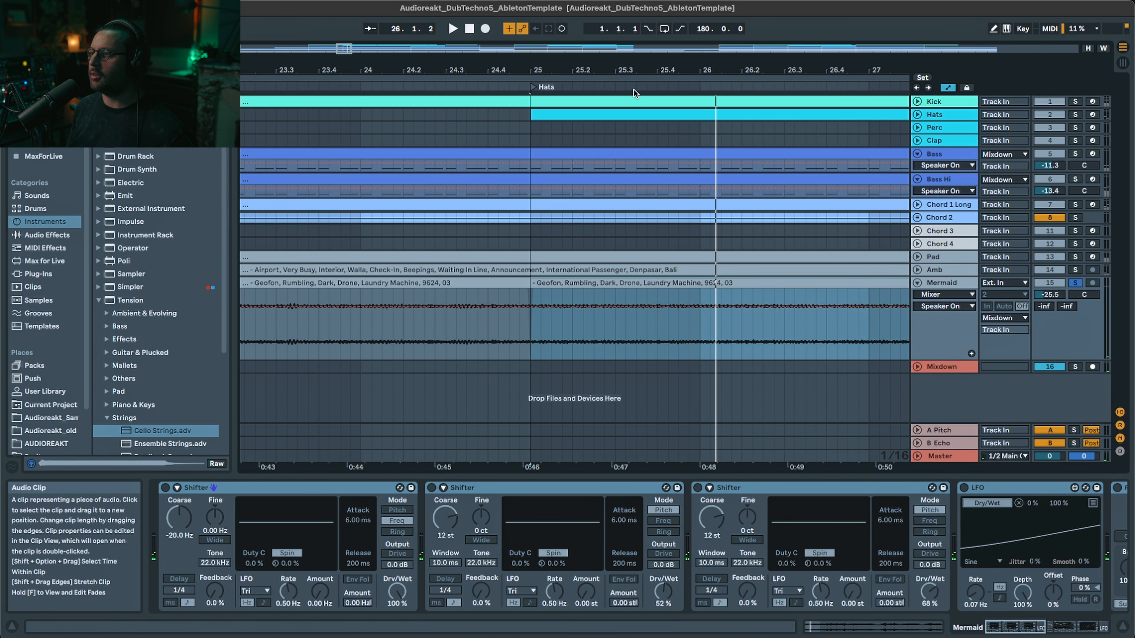
pyautogui.moveTo(346, 48); pyautogui.dragTo(346, 9)
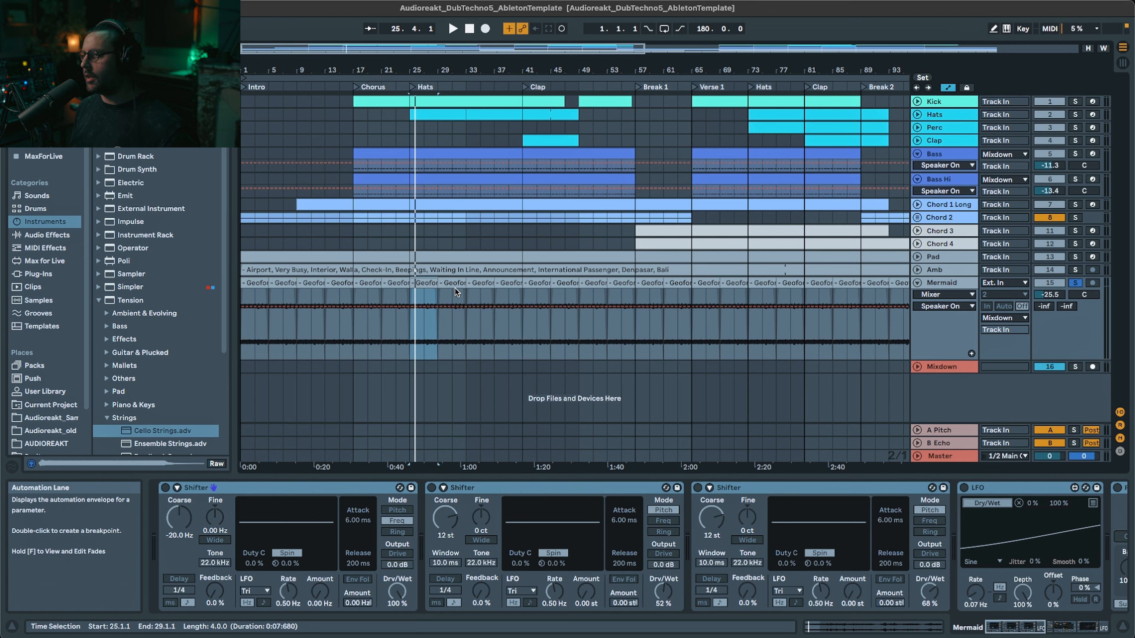
# - Play the Mermaid track from bar 25 and compare the first Shifter on and off, leaving it on
pyautogui.click(165, 488)
pyautogui.press('space')
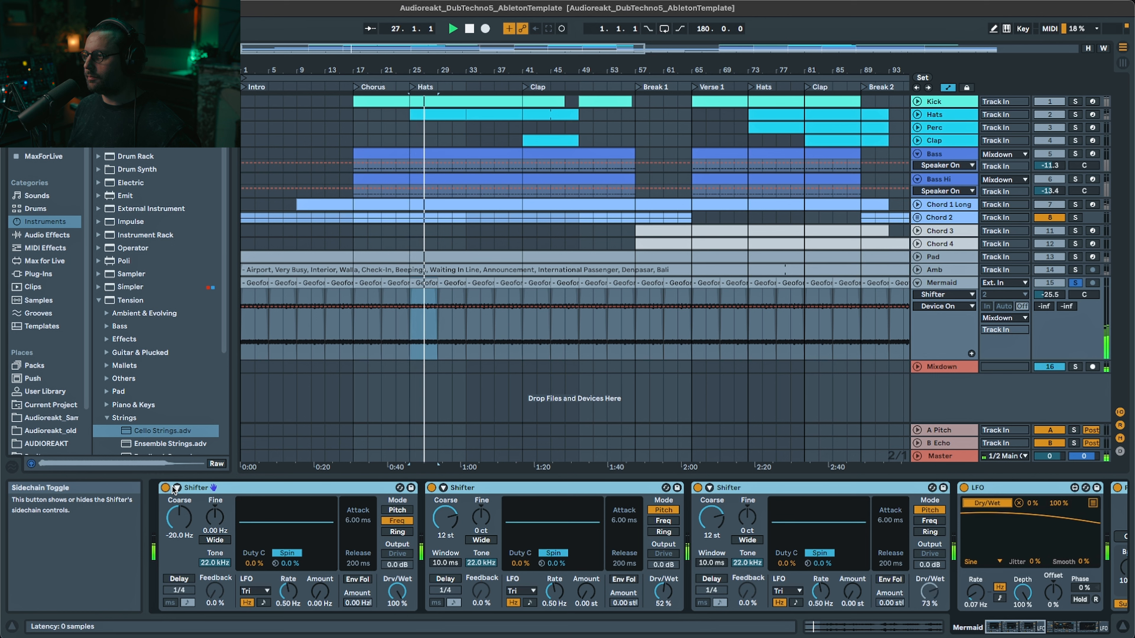
pyautogui.click(166, 488)
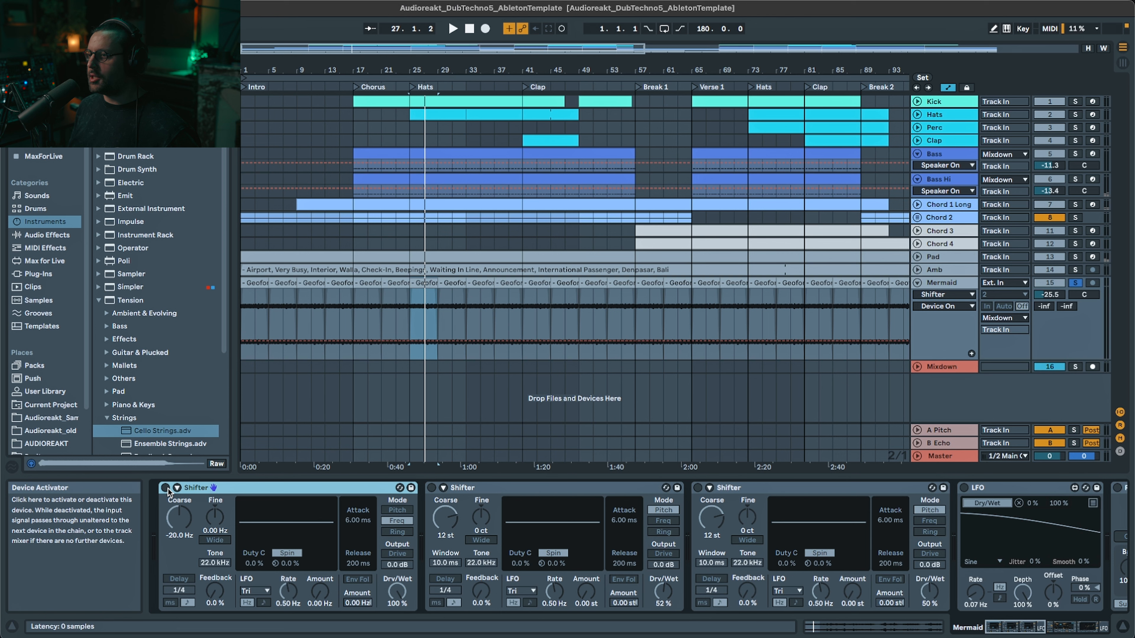
pyautogui.click(165, 488)
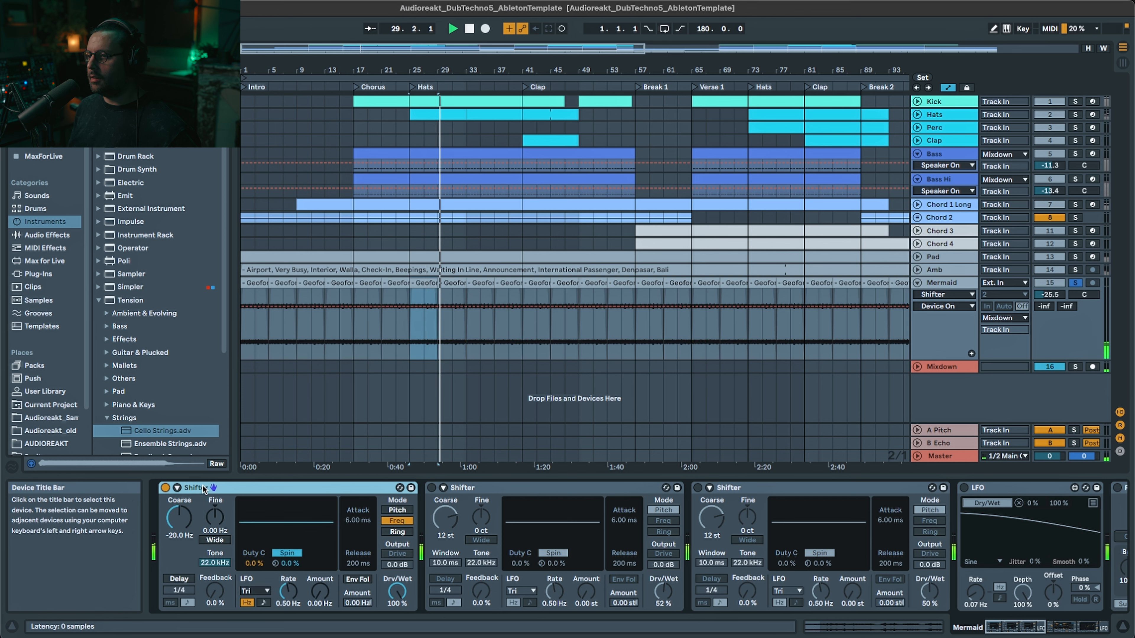
# - Switch on the Mermaid track's second and third Shifters and the Dry/Wet LFO, and audition the result
pyautogui.click(431, 488)
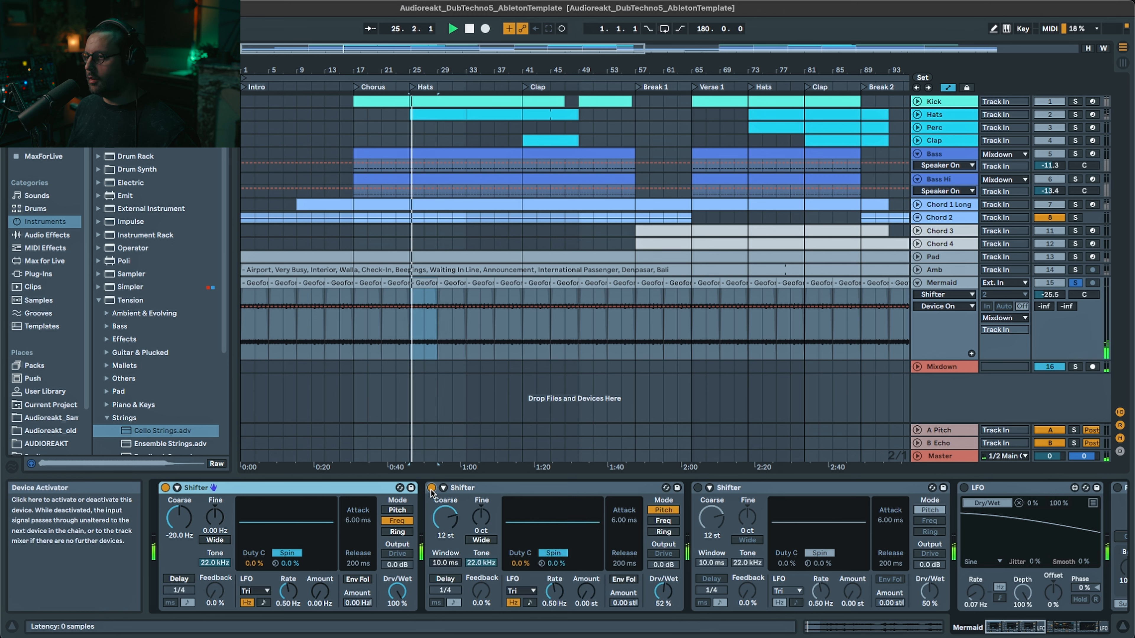
pyautogui.press('space')
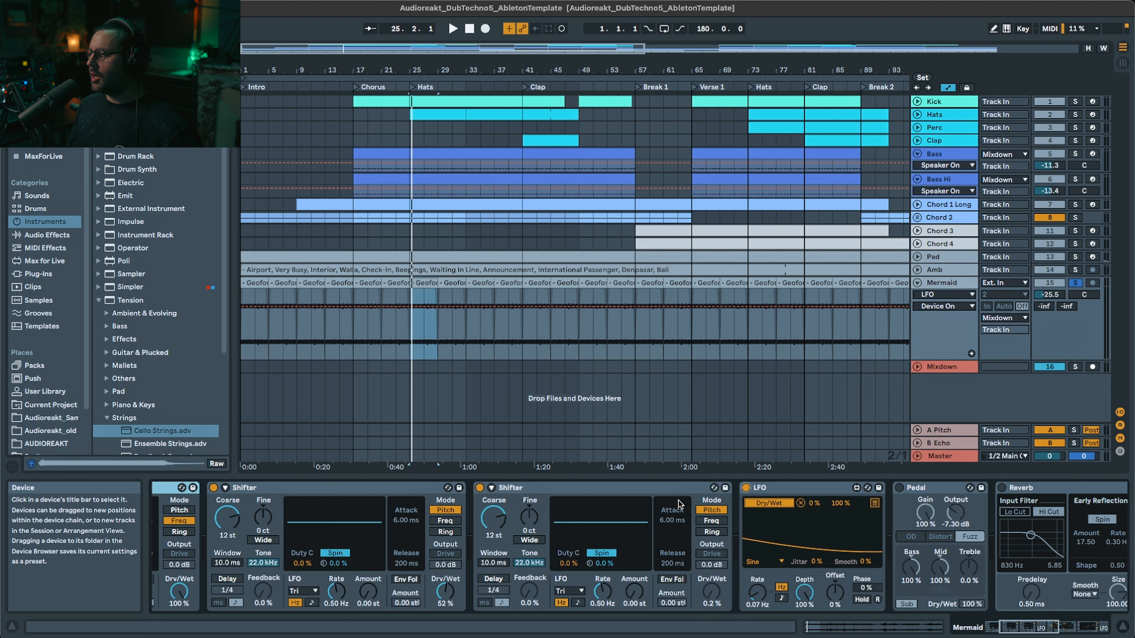
pyautogui.click(674, 488)
pyautogui.press('space')
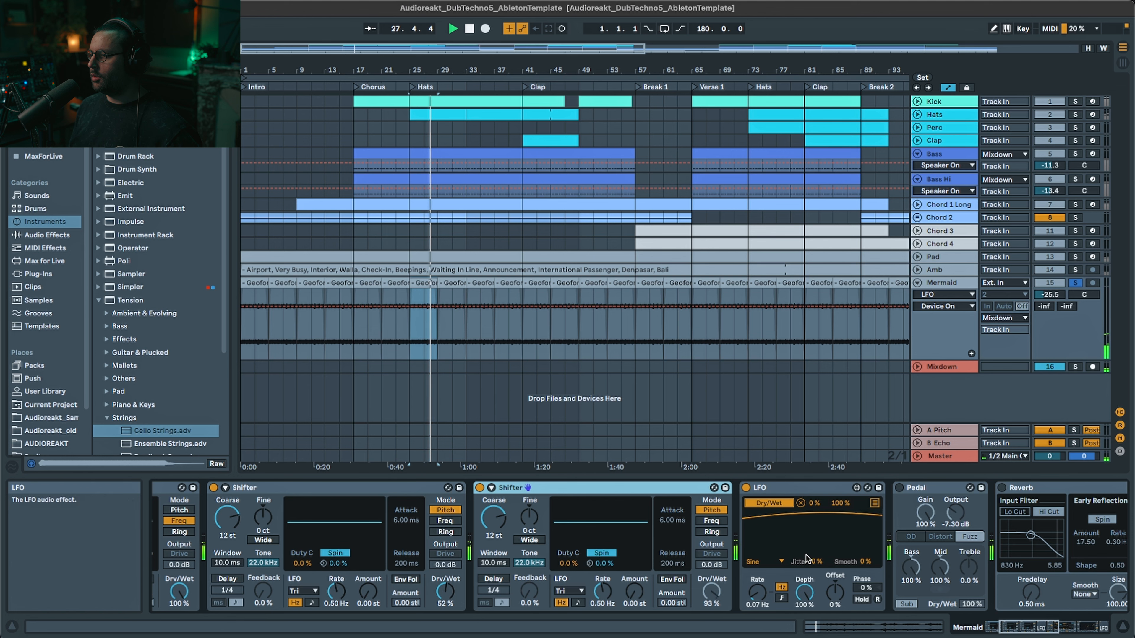
# - Switch on the Mermaid track's Pedal and Reverb and audition them from bar 25
pyautogui.moveTo(1016, 627); pyautogui.dragTo(1026, 625)
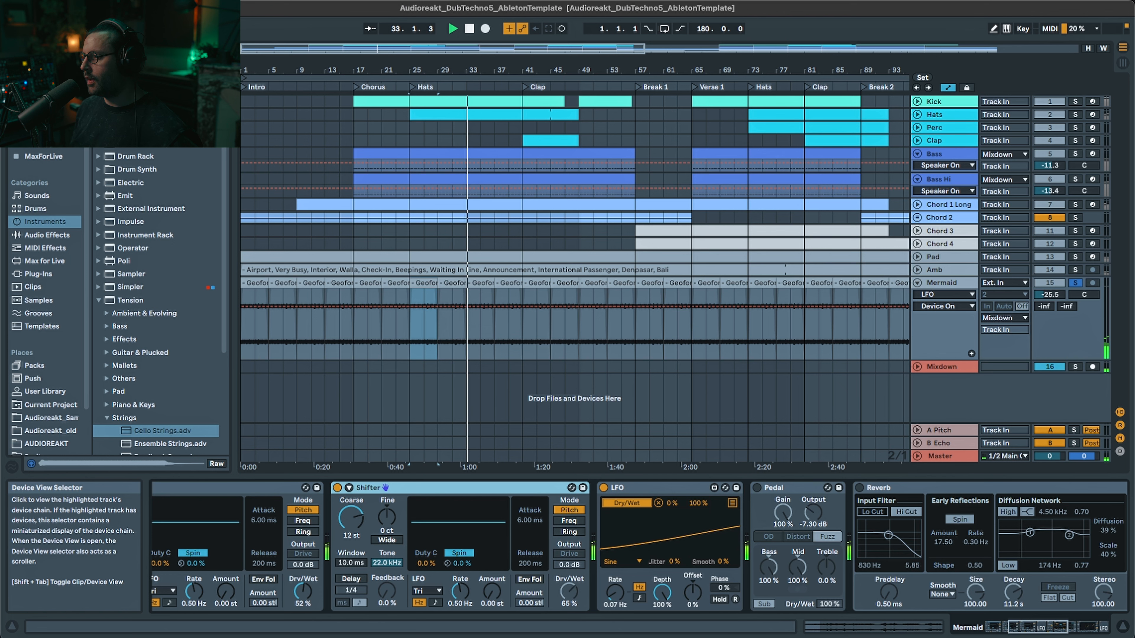
pyautogui.click(786, 490)
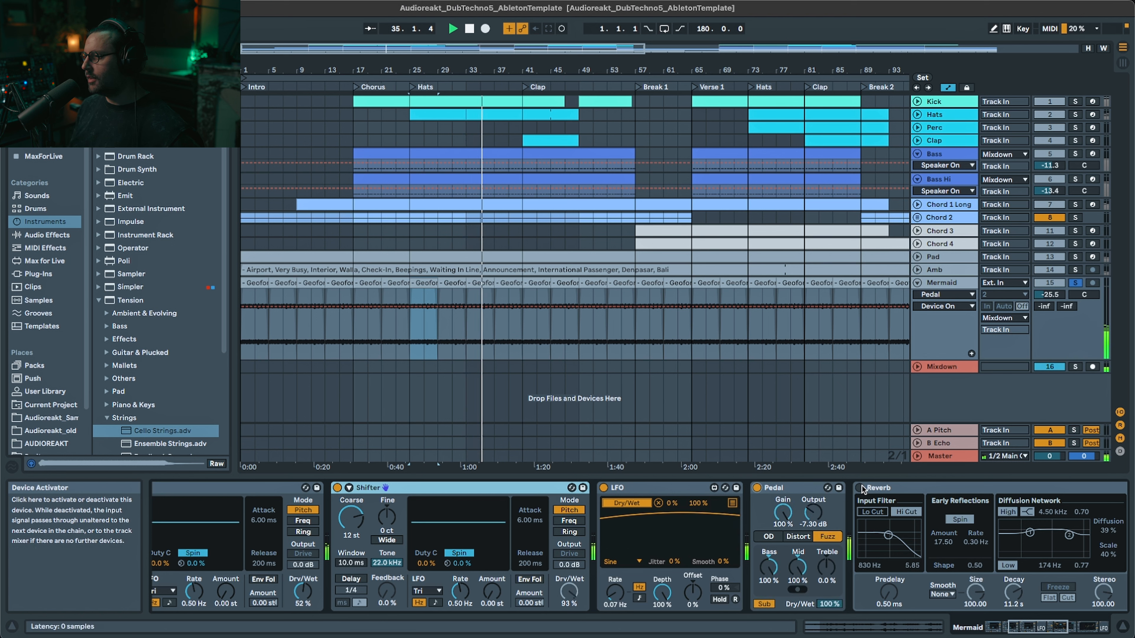
pyautogui.click(1054, 625)
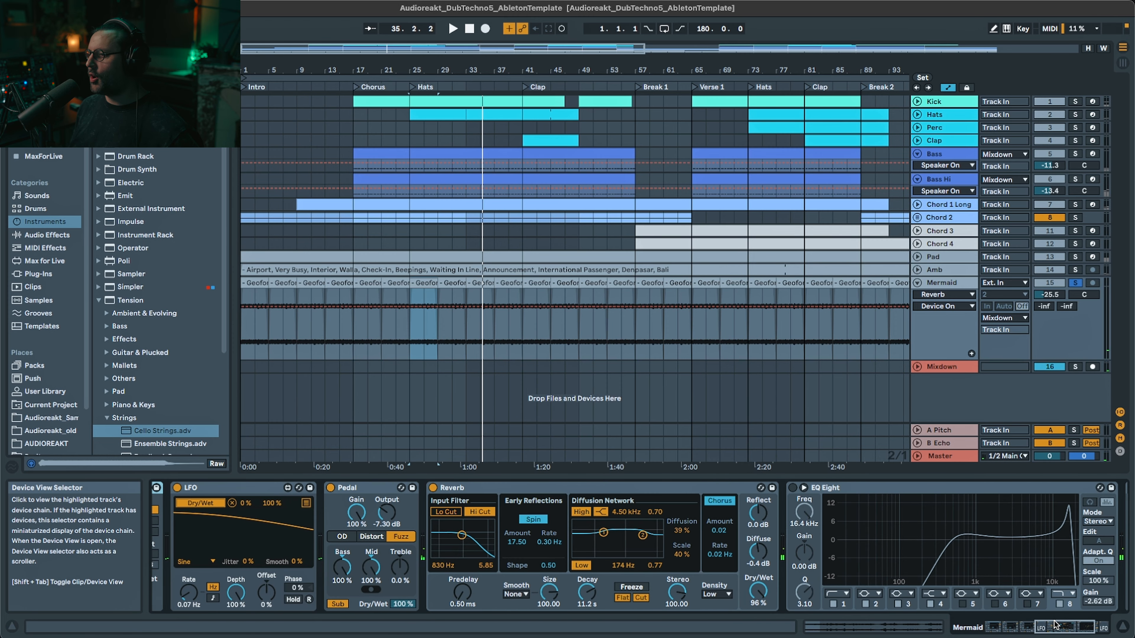
pyautogui.moveTo(1055, 625); pyautogui.dragTo(1059, 624)
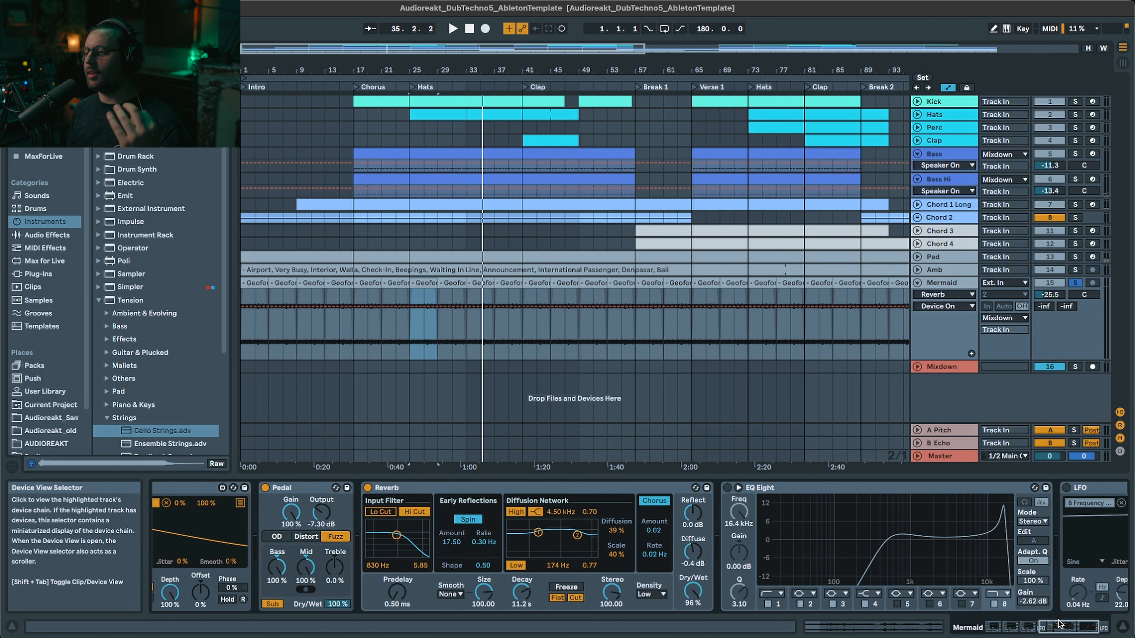
pyautogui.press('space')
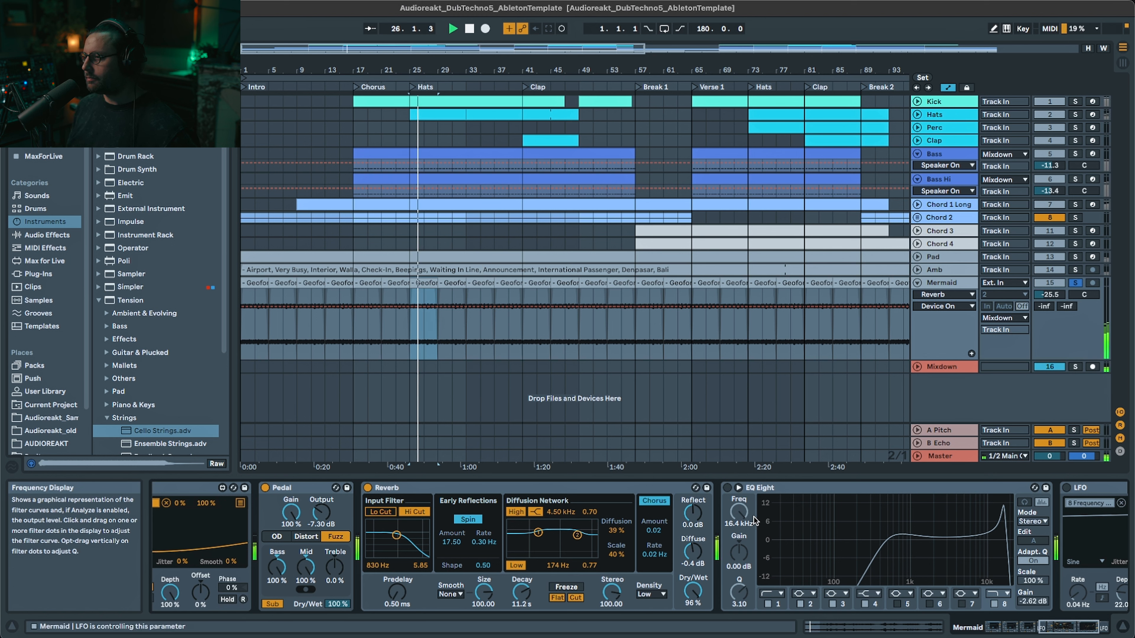
# - Switch on the Mermaid track's EQ Eight, check its band 1 filter, and switch on the LFO modulating the band 8 frequency
pyautogui.click(728, 488)
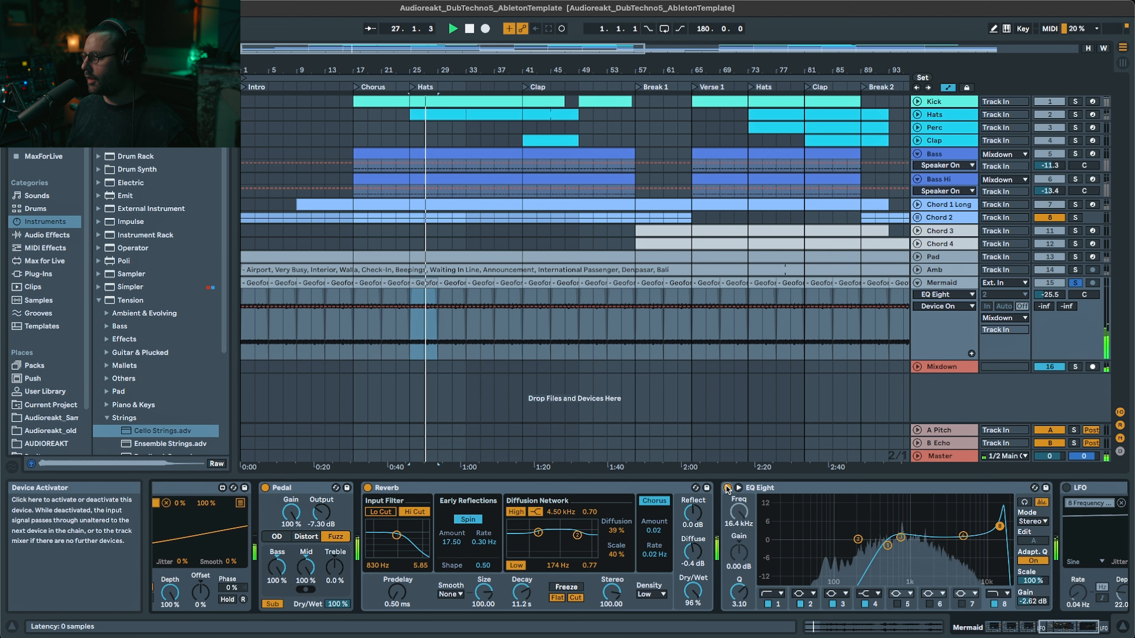
pyautogui.moveTo(1056, 625); pyautogui.dragTo(1066, 625)
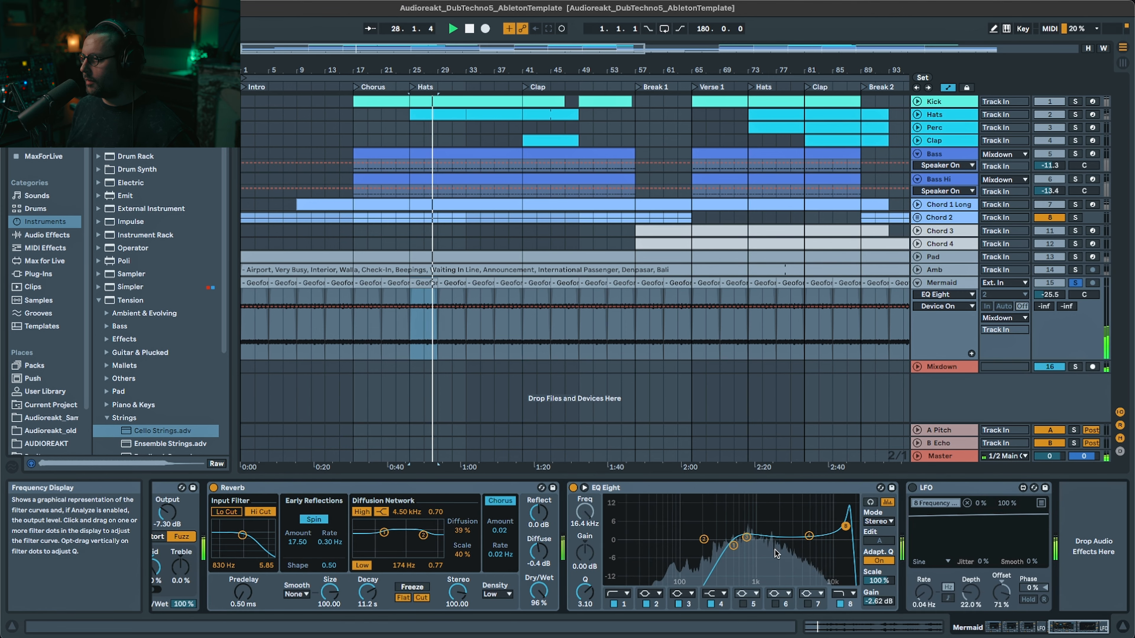
pyautogui.click(625, 604)
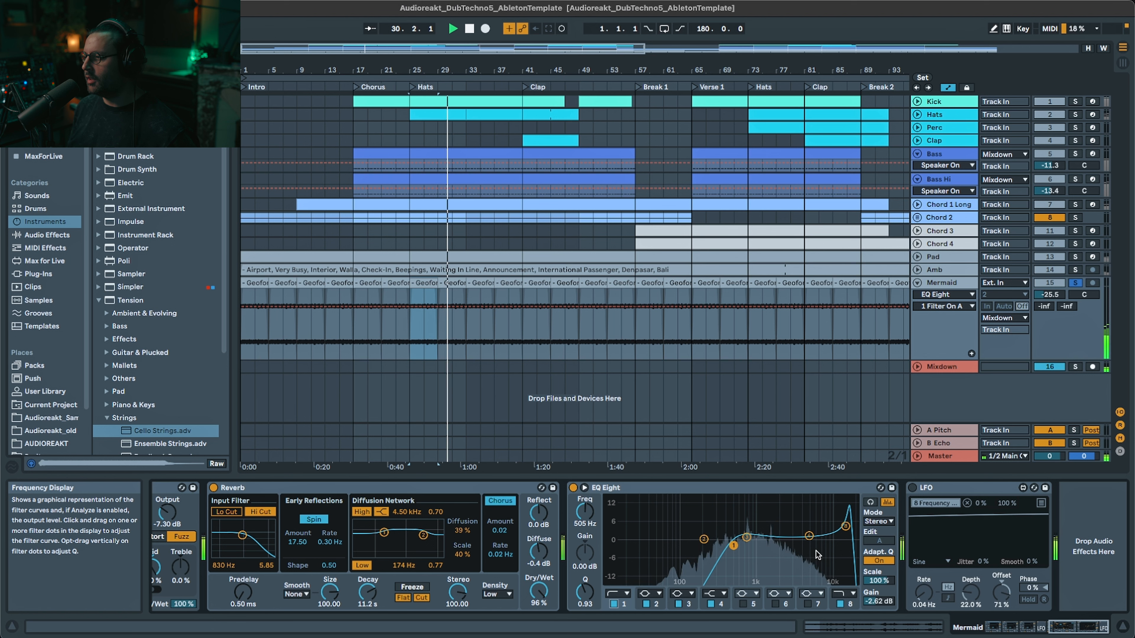
pyautogui.click(911, 488)
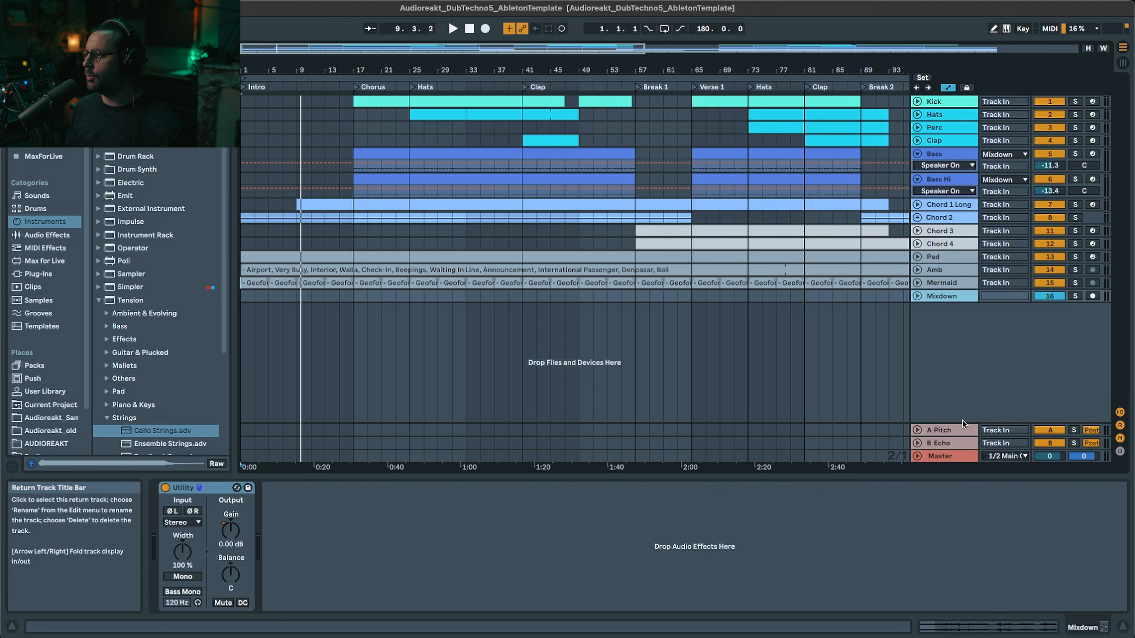
# - View the devices on the A Pitch and B Echo return tracks, and show the entire arrangement
pyautogui.click(961, 429)
pyautogui.click(955, 442)
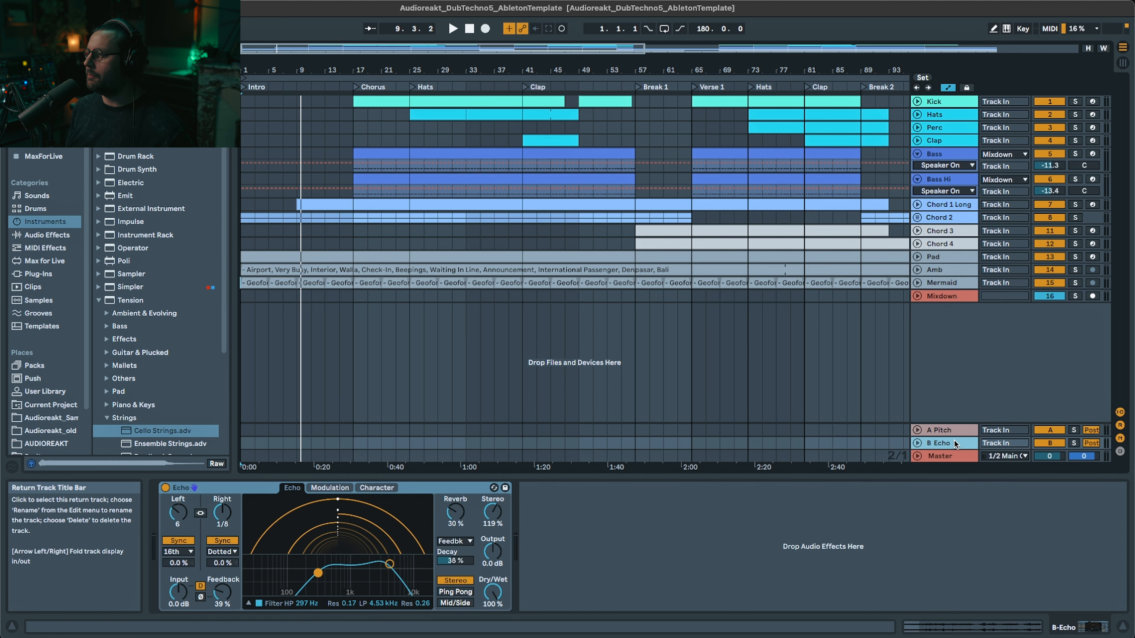
pyautogui.doubleClick(909, 48)
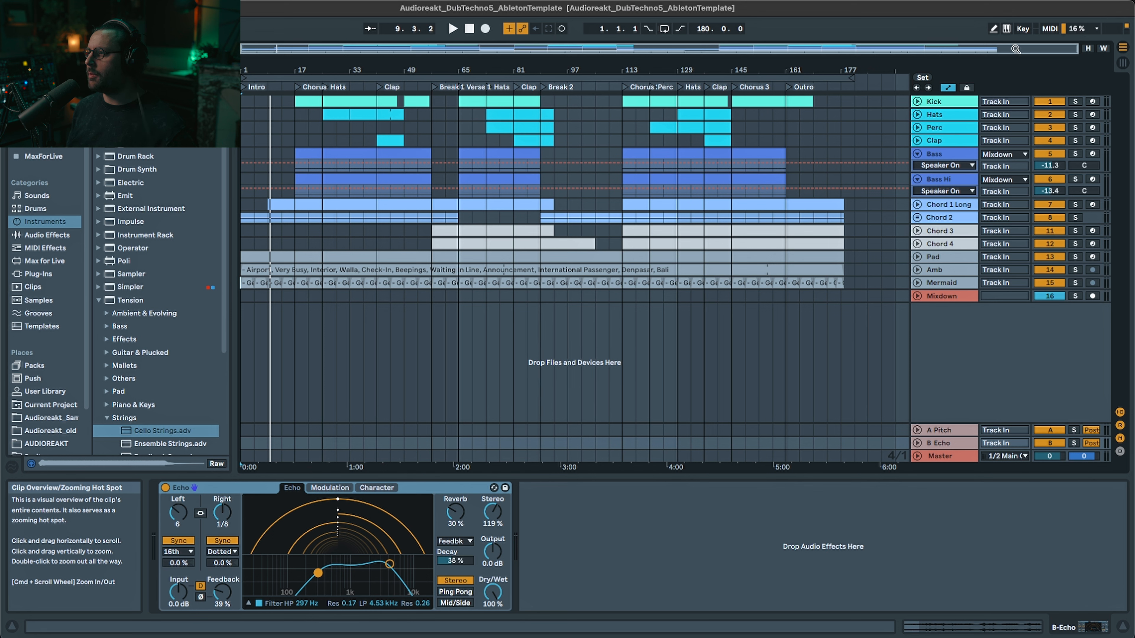